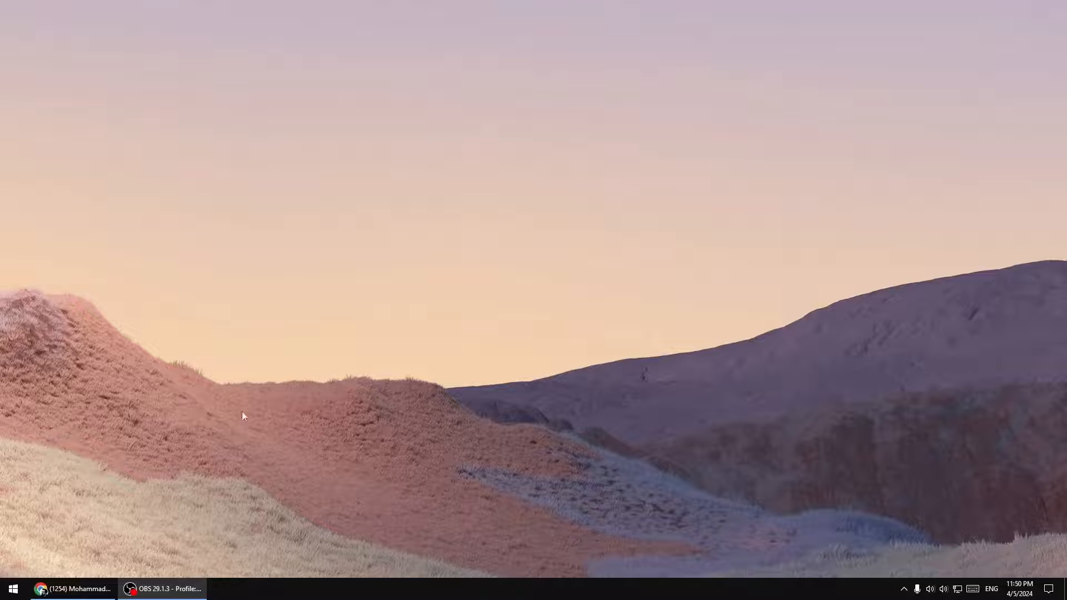
# Switch to Chrome and look through the Unreal Engine lesson videos in the YouTube channel's video list
pyautogui.click(72, 589)
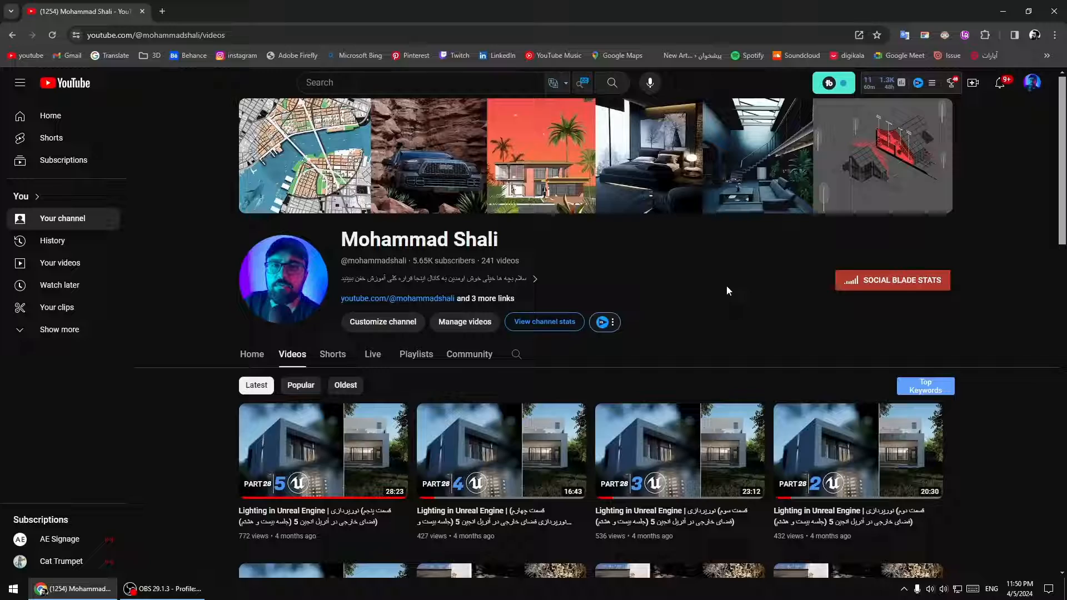
pyautogui.scroll(-6, 726, 285)
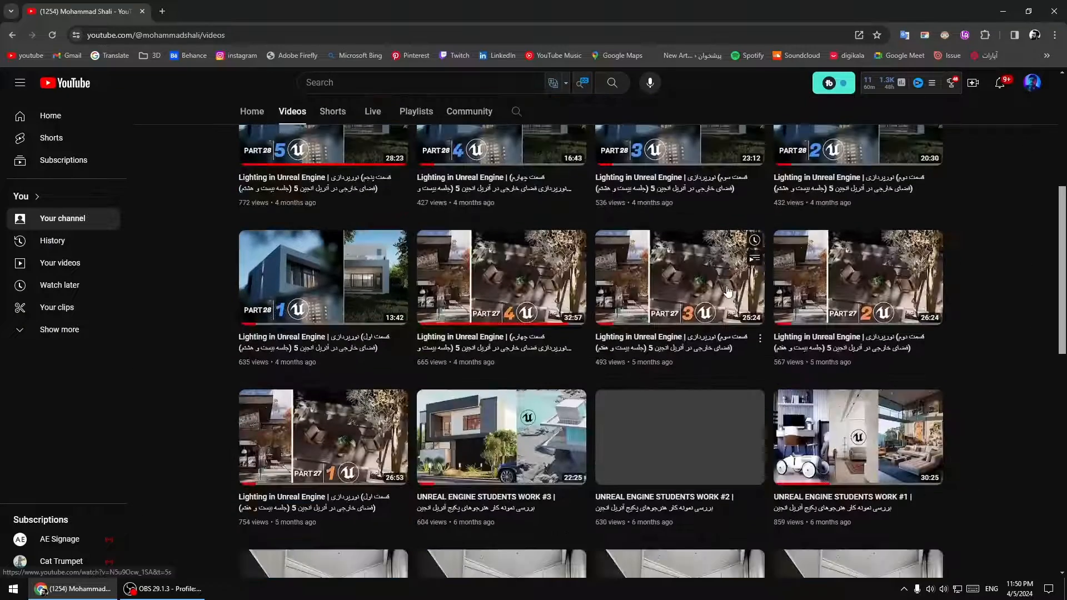
pyautogui.scroll(-4, 211, 469)
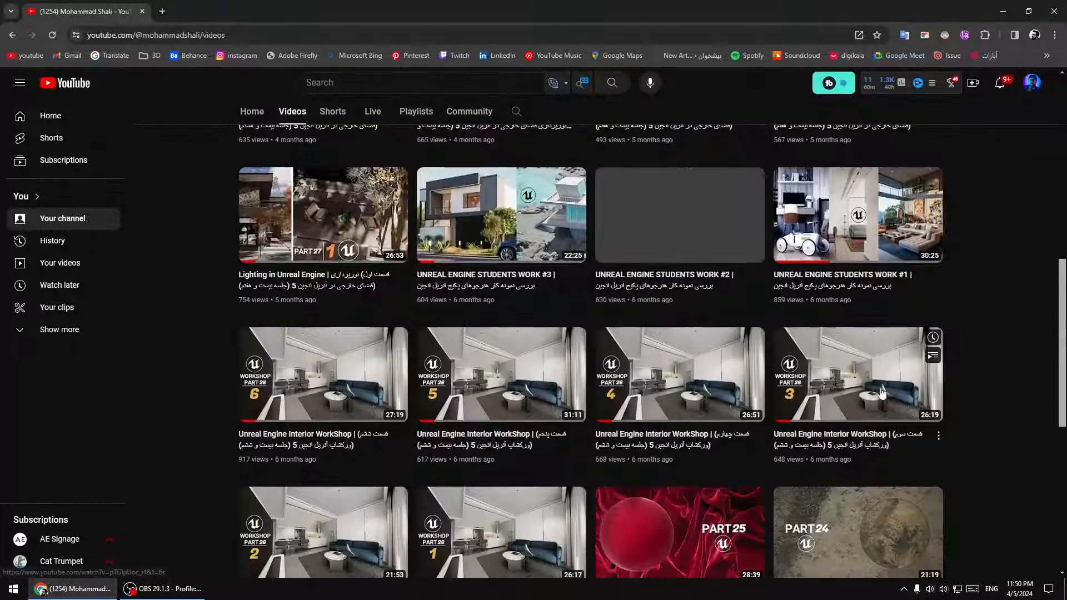
pyautogui.scroll(-7, 211, 469)
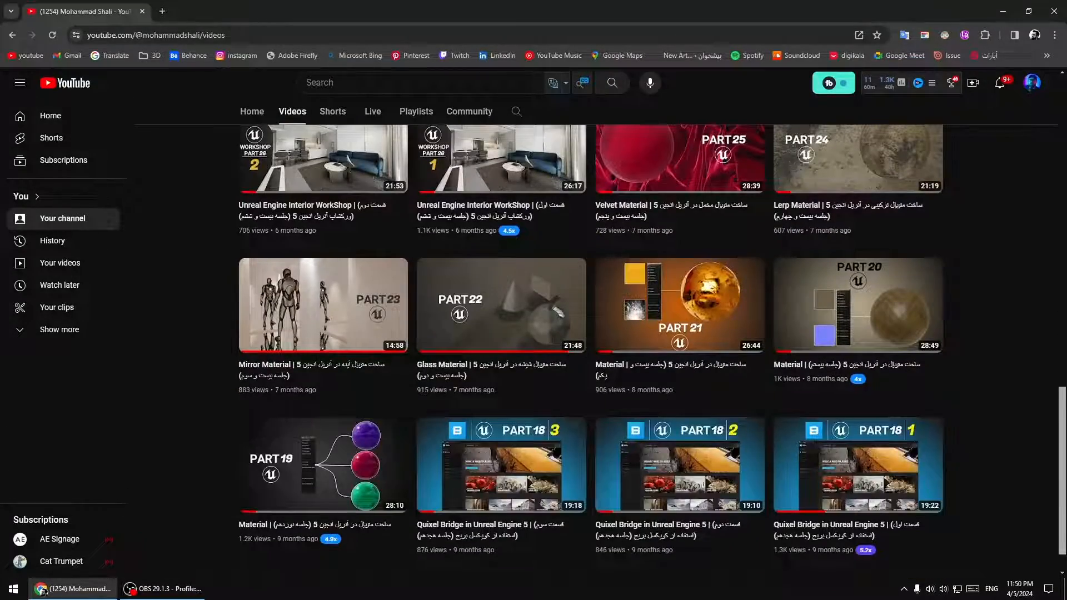
pyautogui.scroll(10, 696, 397)
pyautogui.scroll(-5, 695, 397)
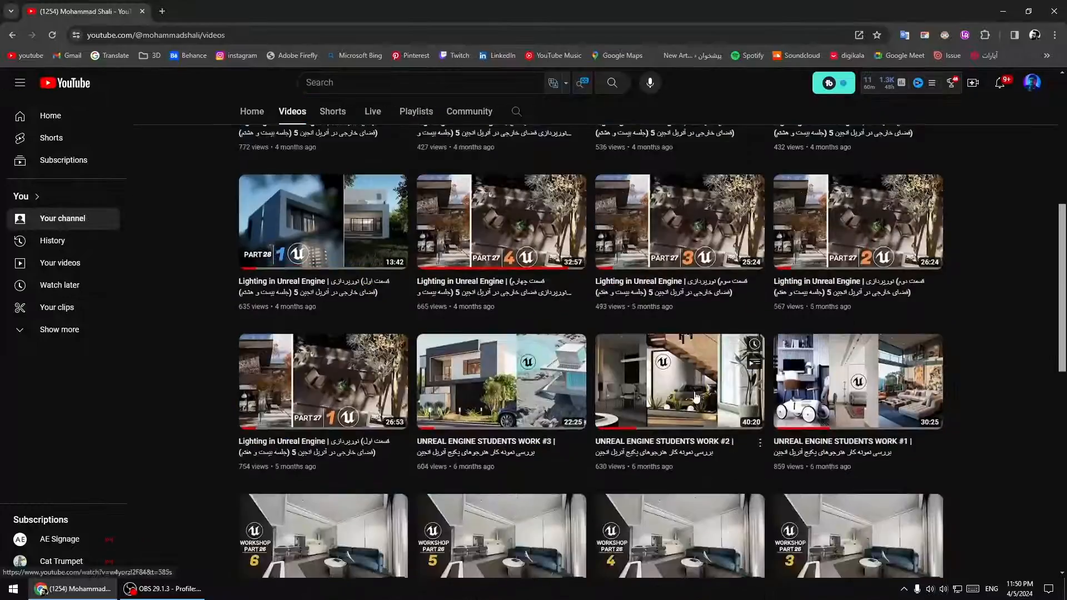
pyautogui.scroll(-5, 695, 397)
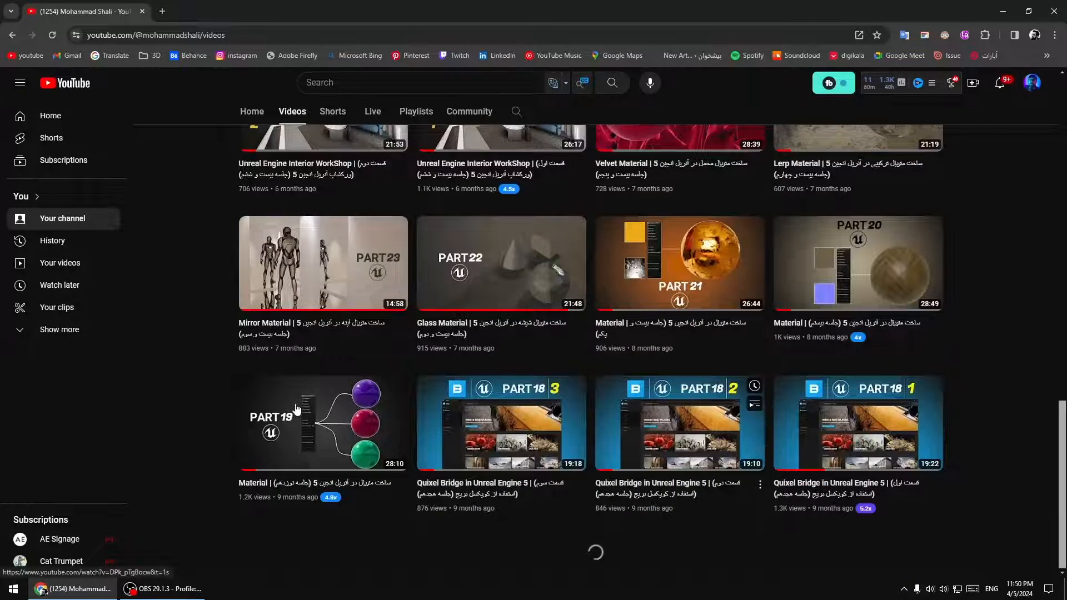
pyautogui.scroll(-10, 638, 415)
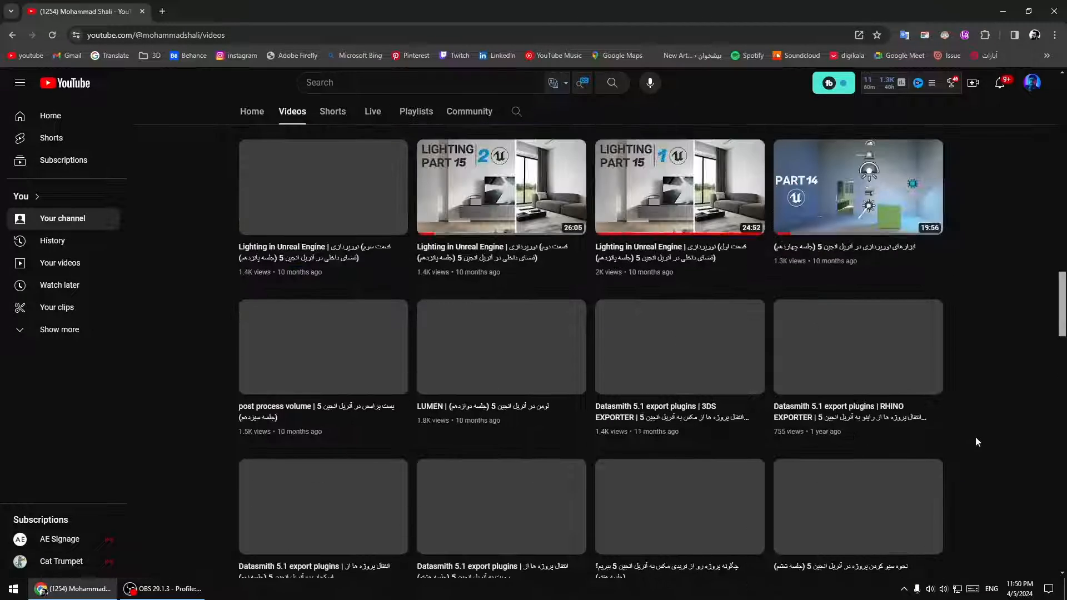
pyautogui.scroll(-5, 968, 435)
pyautogui.scroll(-3, 961, 432)
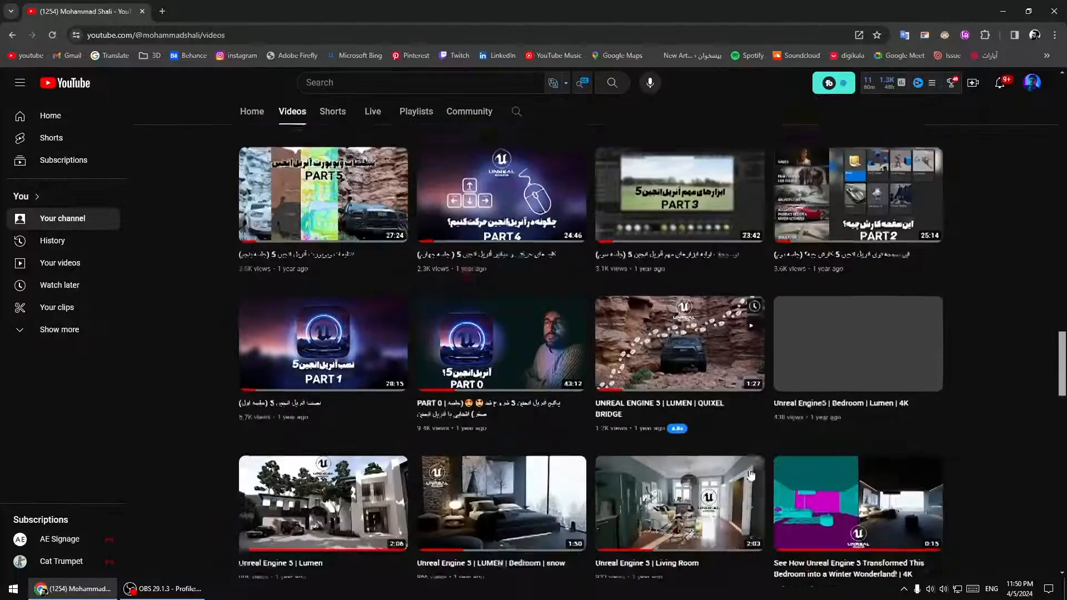
pyautogui.scroll(6, 674, 381)
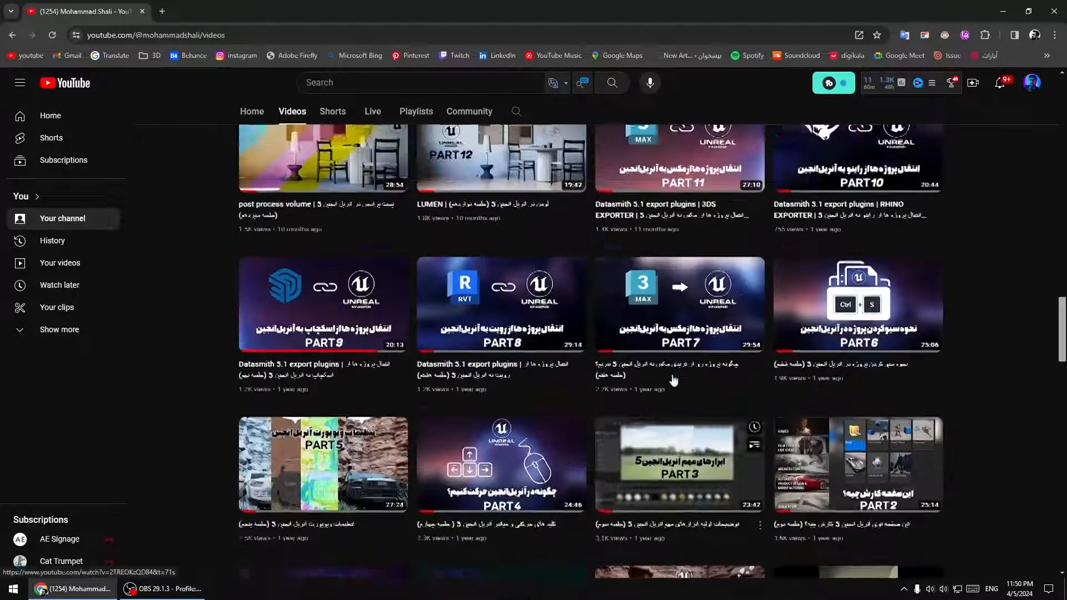
pyautogui.scroll(3, 674, 380)
pyautogui.scroll(3, 493, 359)
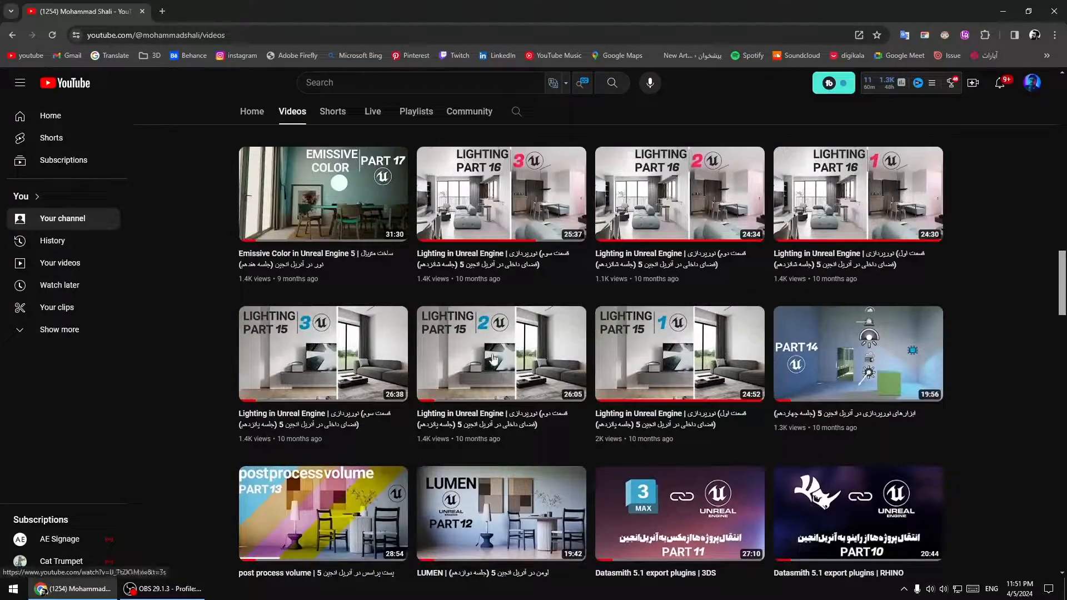
pyautogui.scroll(5, 493, 358)
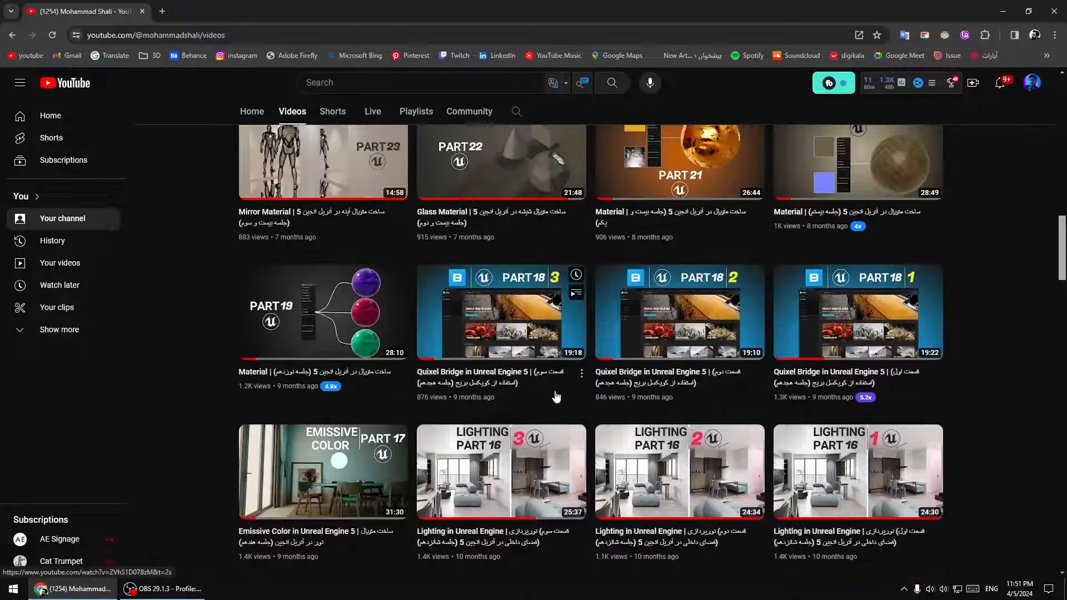
pyautogui.scroll(10, 556, 396)
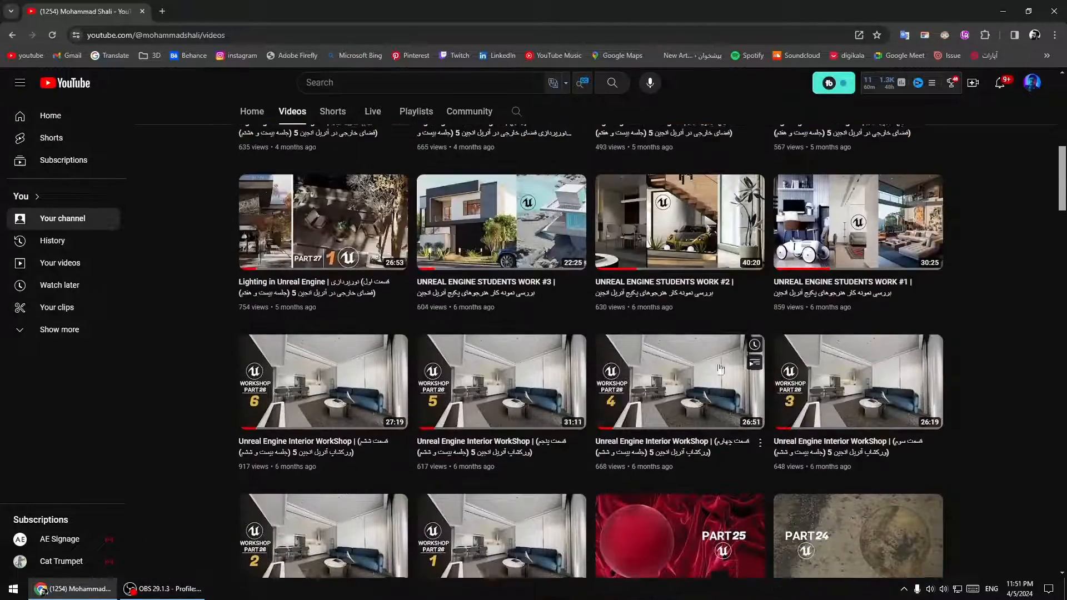
pyautogui.scroll(4, 720, 369)
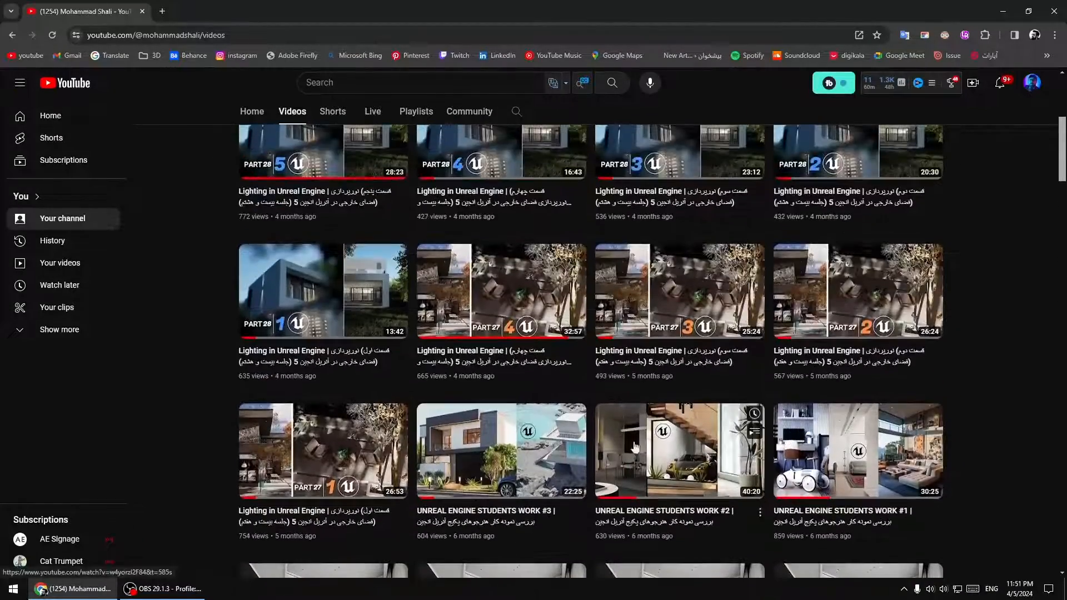
pyautogui.moveTo(852, 505)
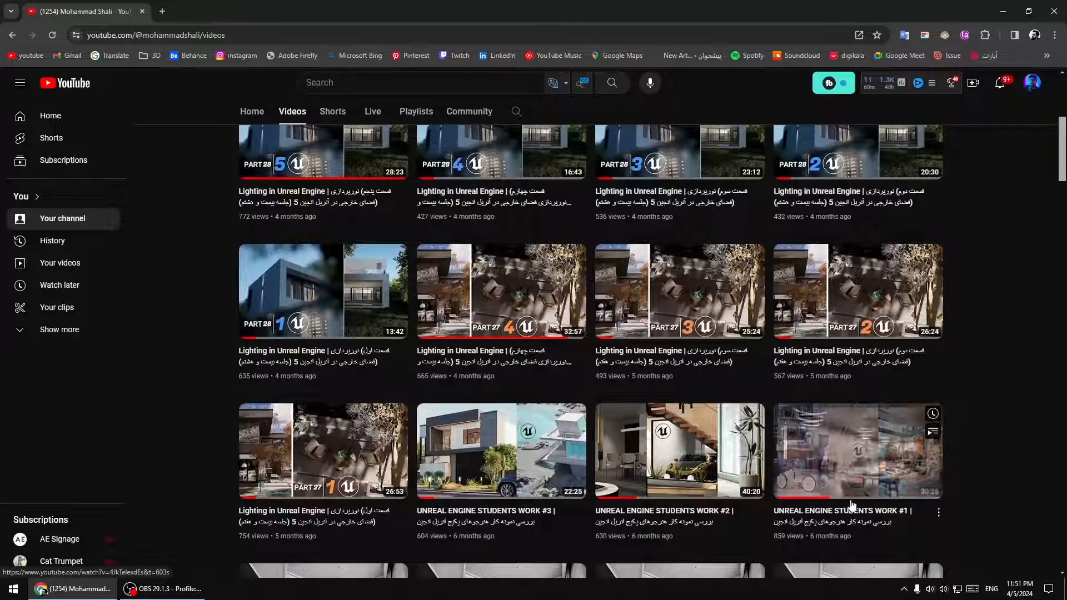
pyautogui.scroll(1, 366, 456)
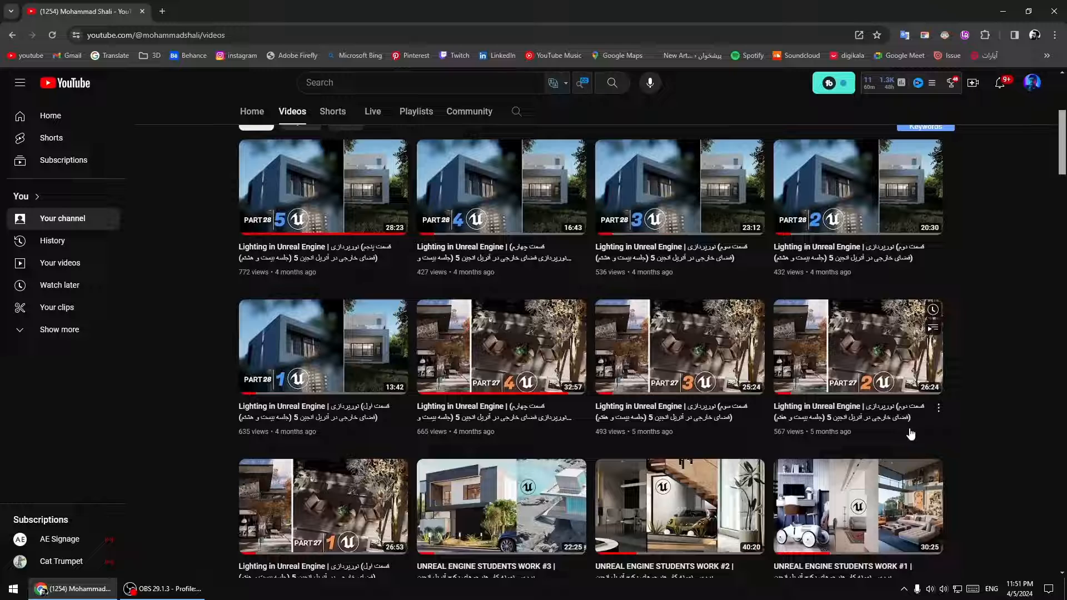
pyautogui.moveTo(910, 434)
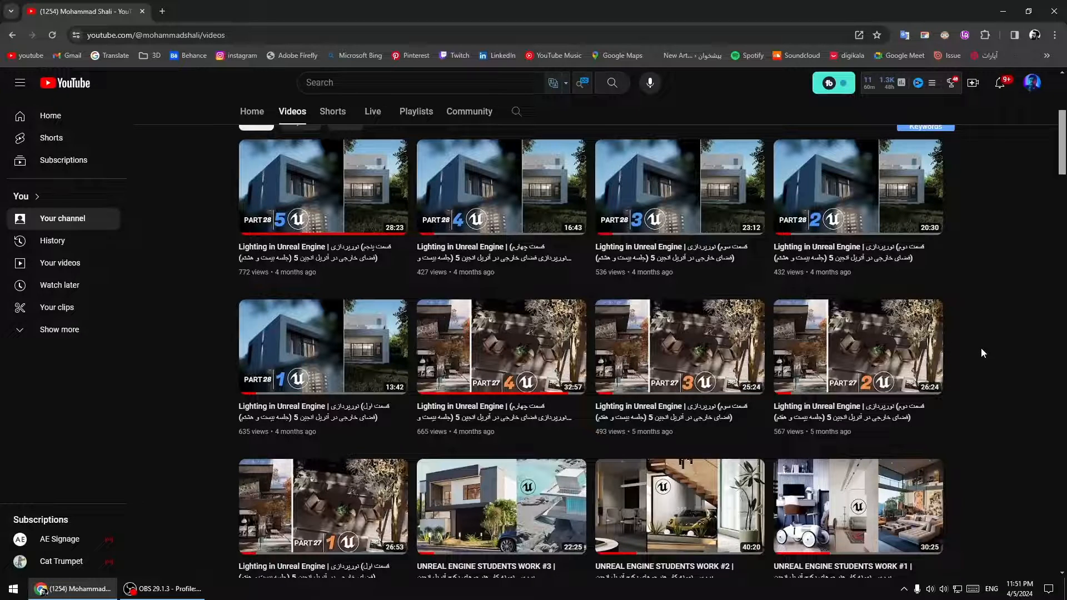
pyautogui.scroll(1, 978, 349)
pyautogui.scroll(4, 974, 355)
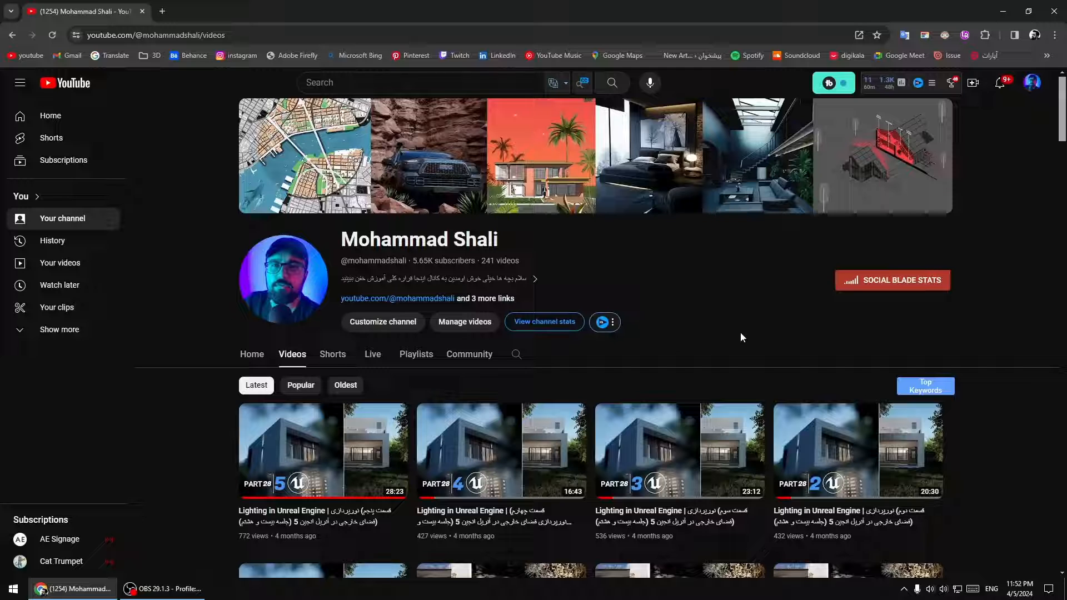
# Minimize the browser and create a new Unreal project named MyProject2 from the Blank template of the Architecture category
pyautogui.click(1006, 7)
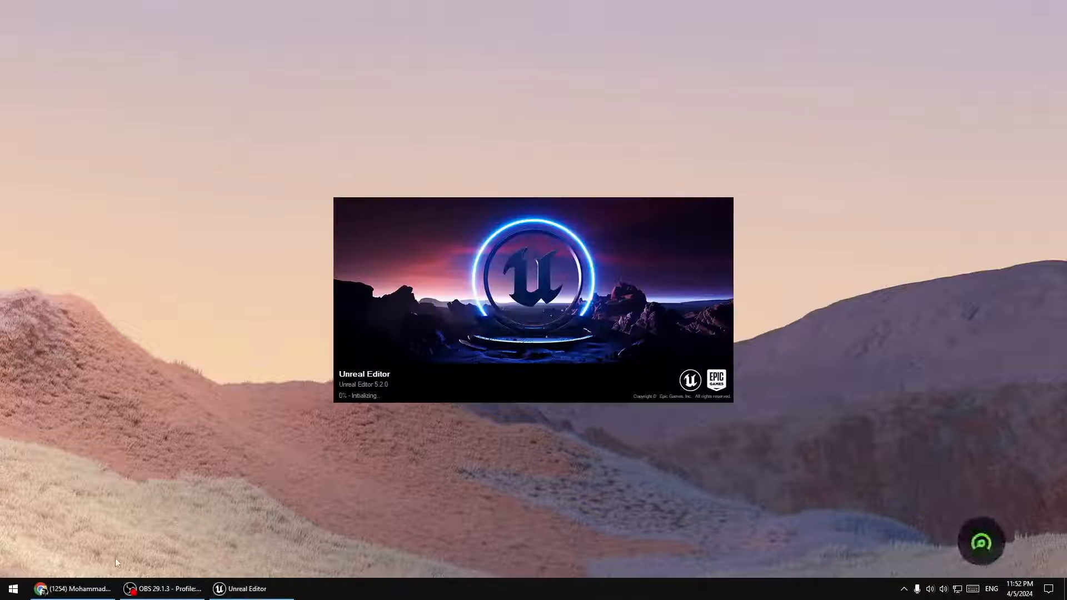
pyautogui.moveTo(125, 574)
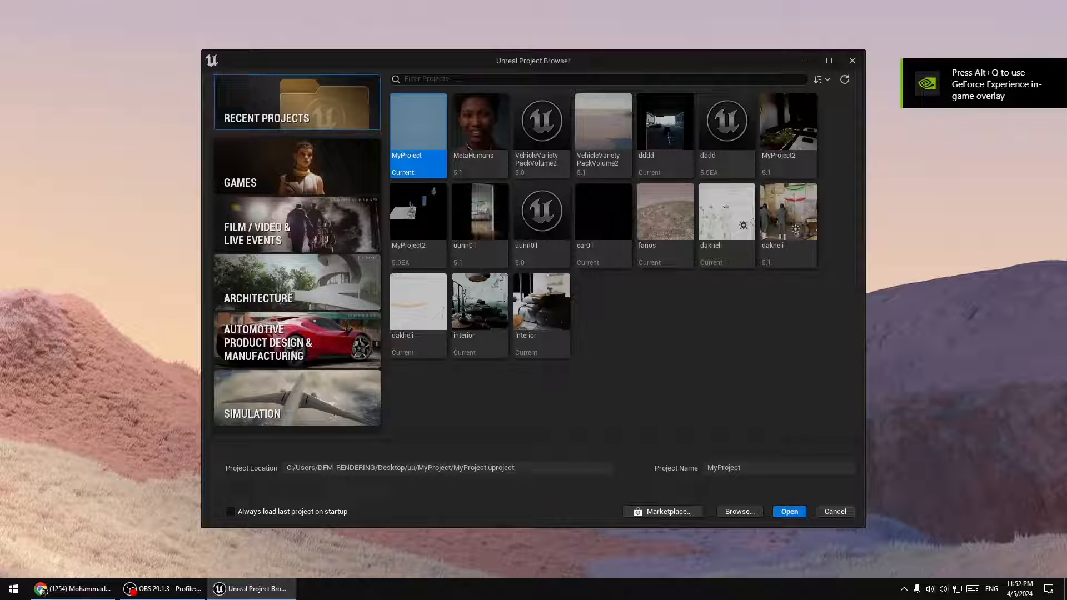
pyautogui.click(297, 283)
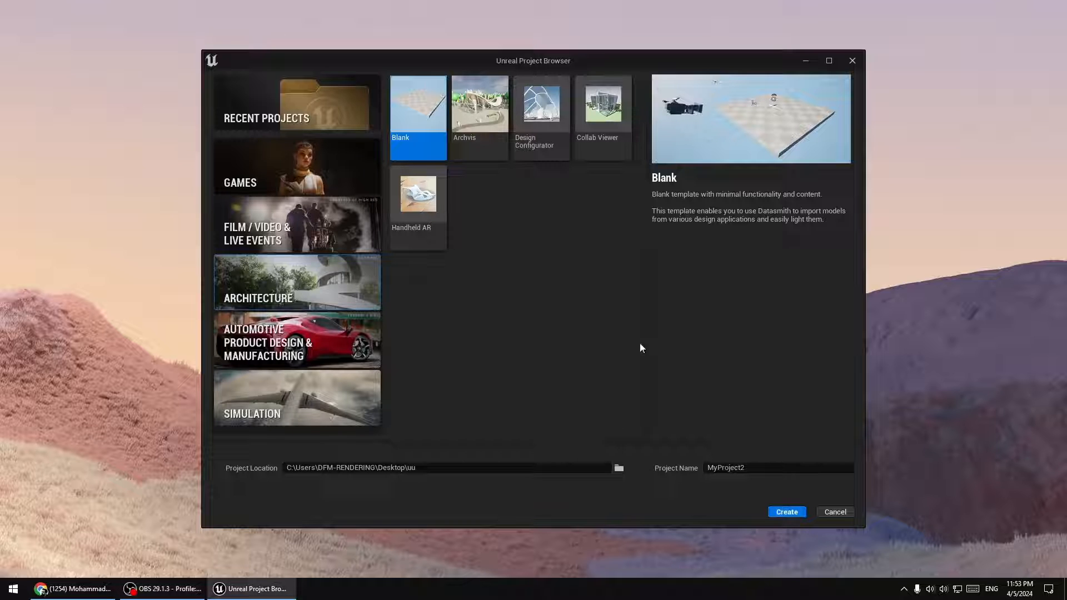
pyautogui.click(787, 512)
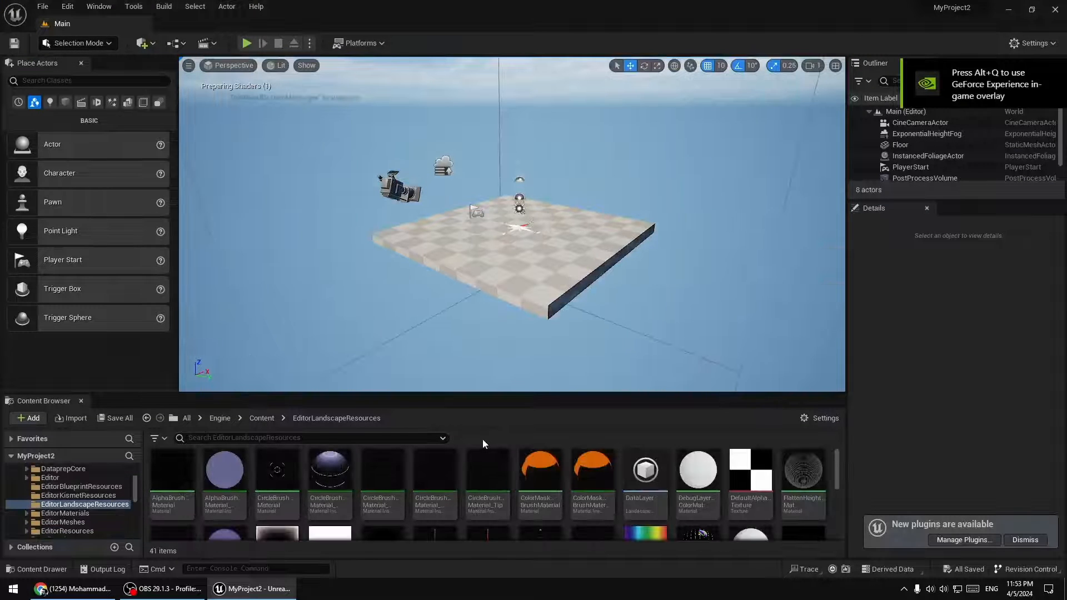
# Show the project's main Content folder and dismiss the notification about new plugins
pyautogui.scroll(5, 73, 494)
pyautogui.click(67, 478)
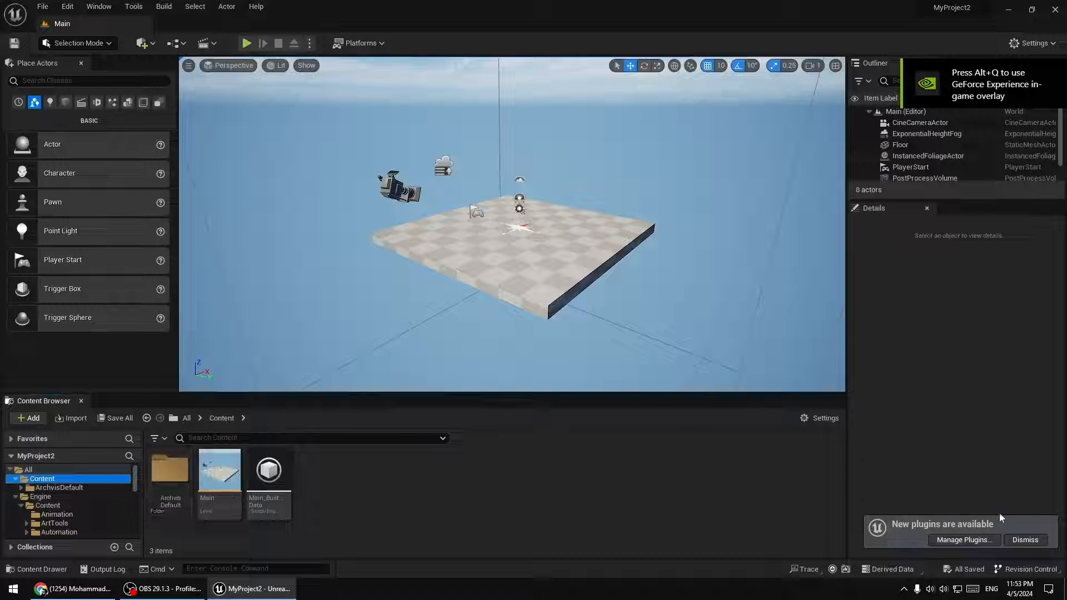
pyautogui.click(1025, 540)
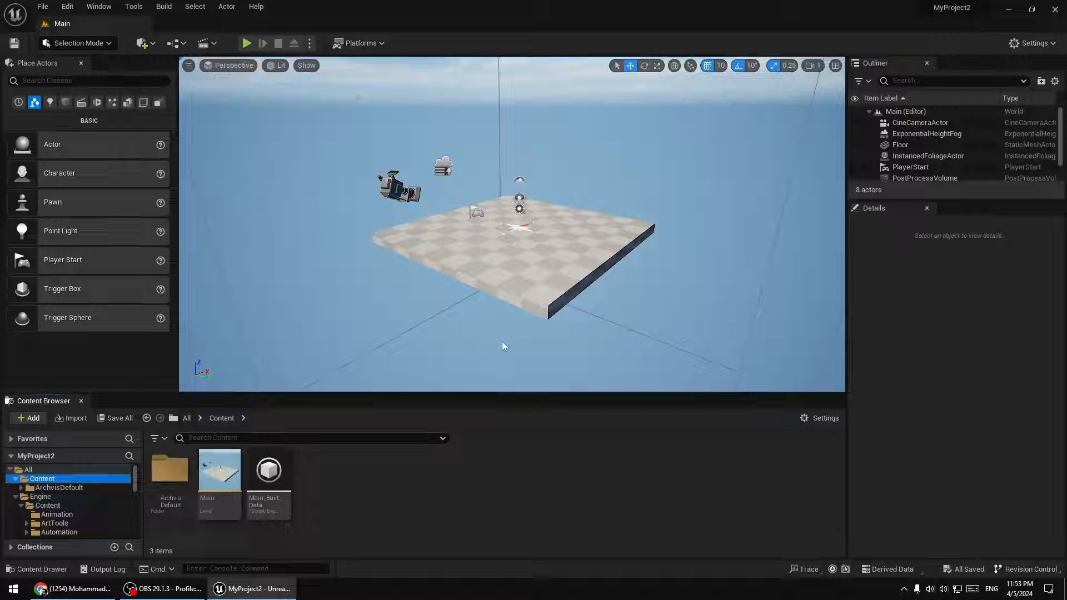
# Focus on the floor in the viewport and move it along the X axis to -60
pyautogui.moveTo(502, 341); pyautogui.dragTo(488, 354, button='right')
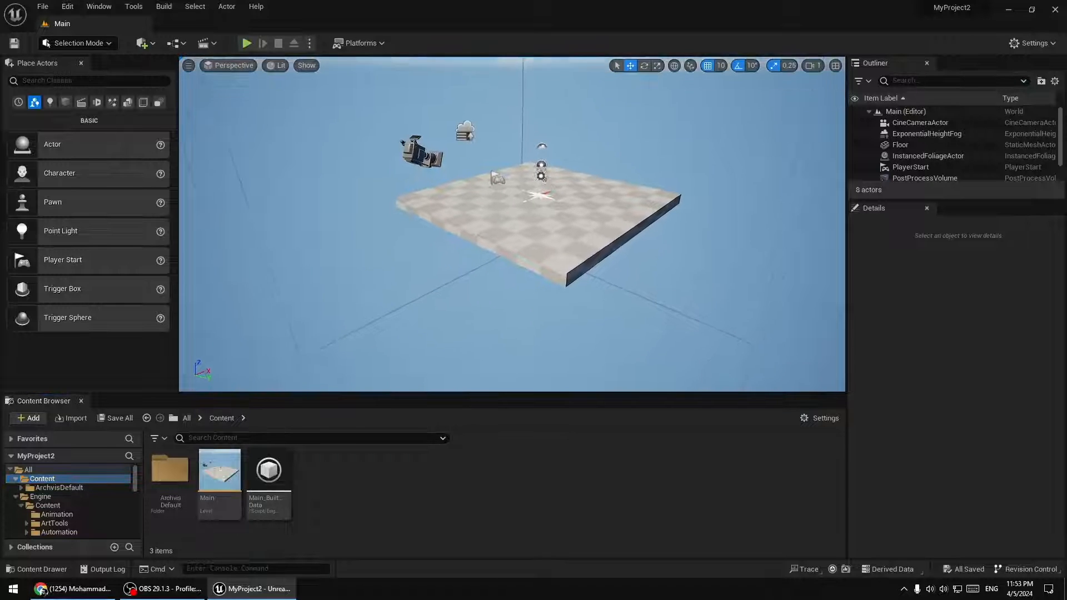
pyautogui.moveTo(519, 298); pyautogui.dragTo(519, 309, button='right')
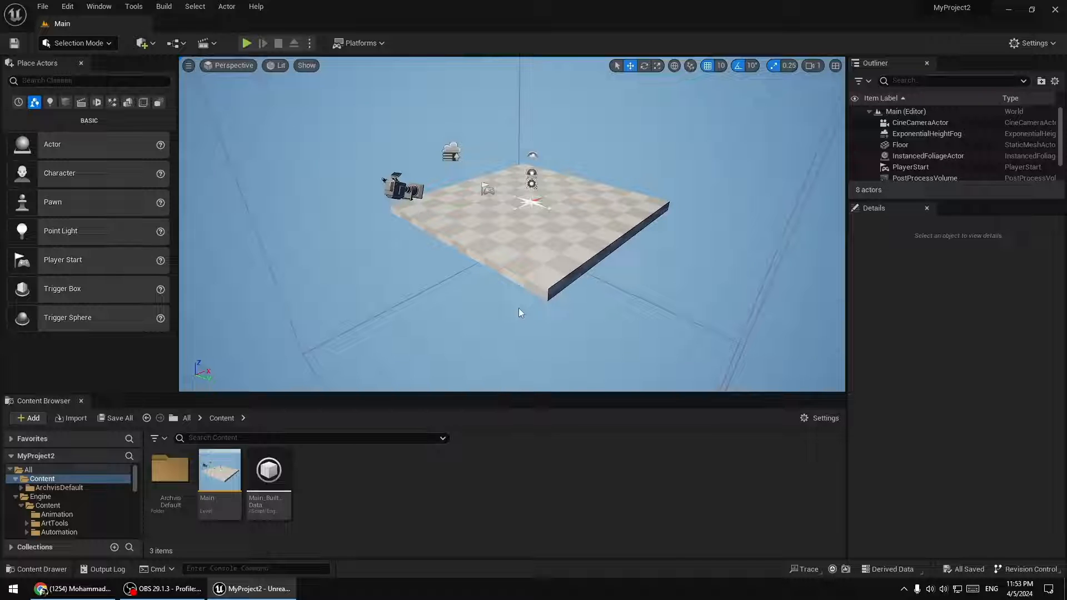
pyautogui.click(519, 267)
pyautogui.press('f')
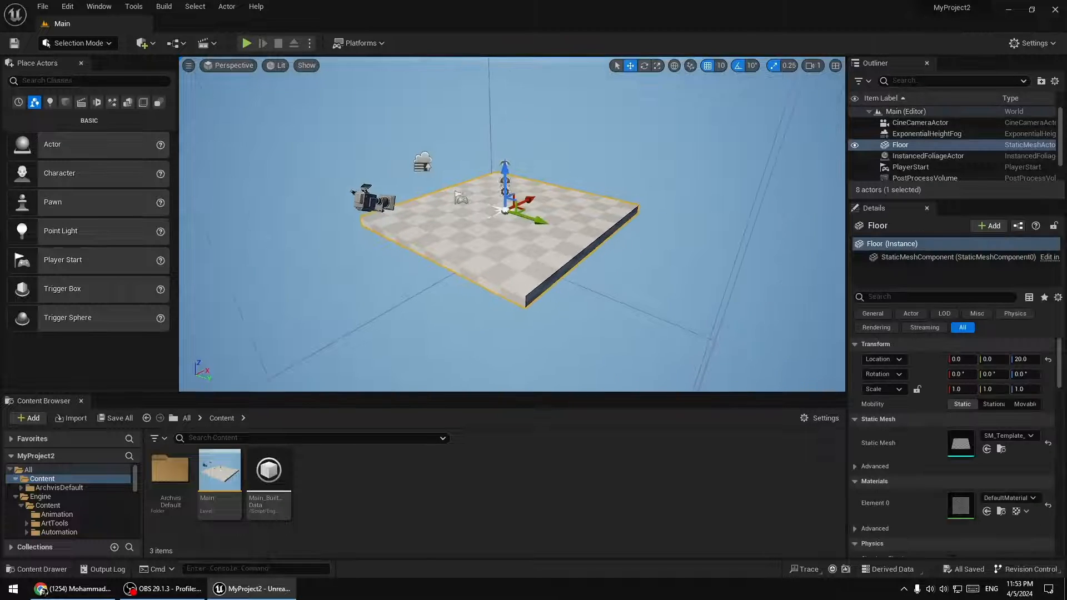
pyautogui.moveTo(535, 199); pyautogui.dragTo(527, 204)
# Place a cube from the basic shapes on the floor and raise it to a Z location of 80
pyautogui.click(66, 102)
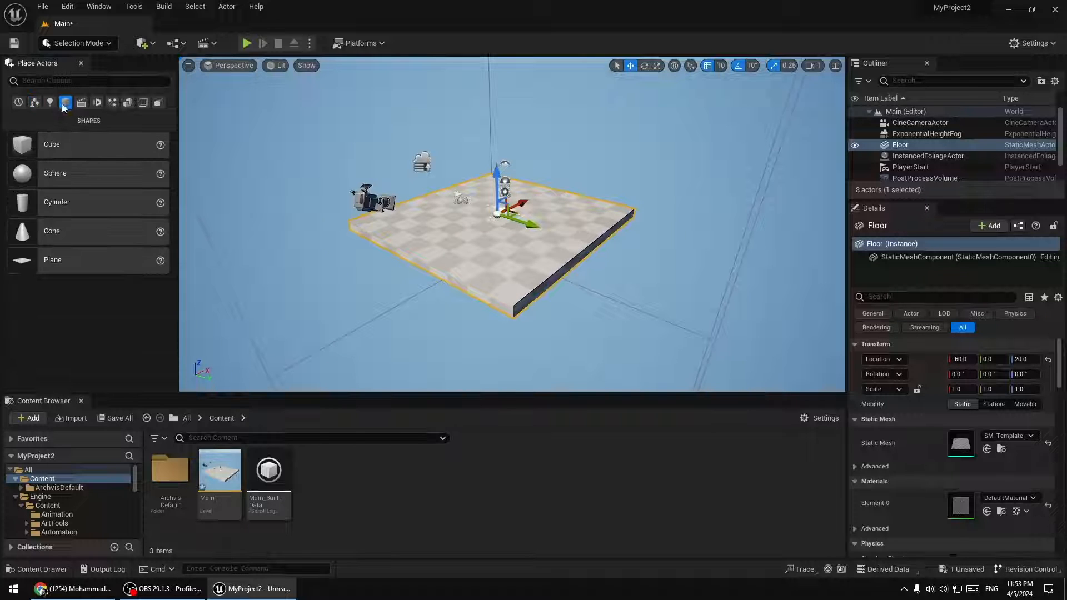
pyautogui.moveTo(64, 161); pyautogui.dragTo(493, 233)
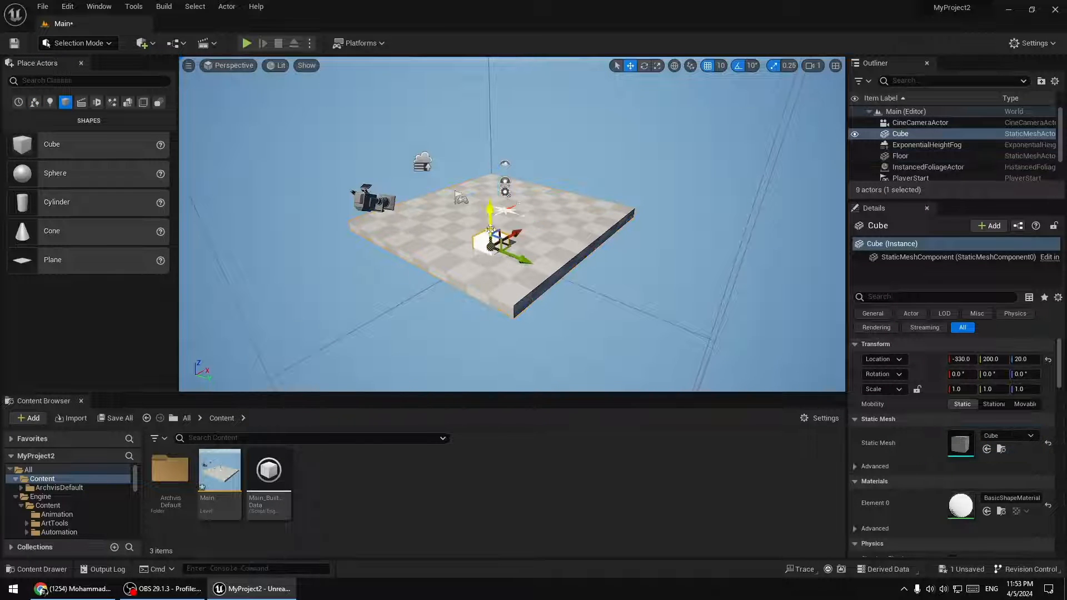
pyautogui.moveTo(490, 192); pyautogui.dragTo(490, 199)
pyautogui.press('f')
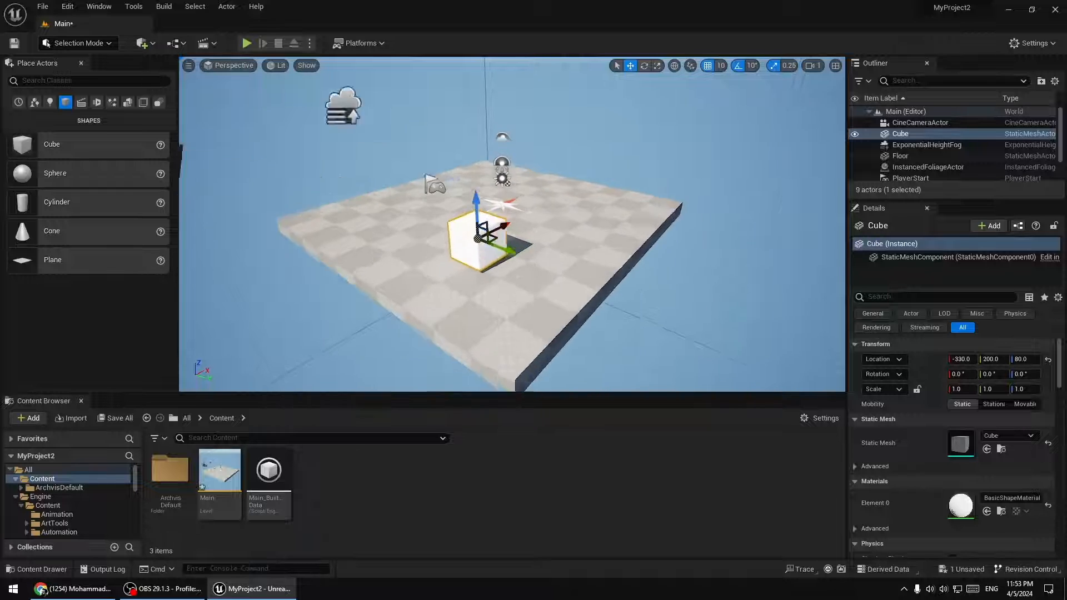
pyautogui.moveTo(538, 273); pyautogui.dragTo(717, 213, button='right')
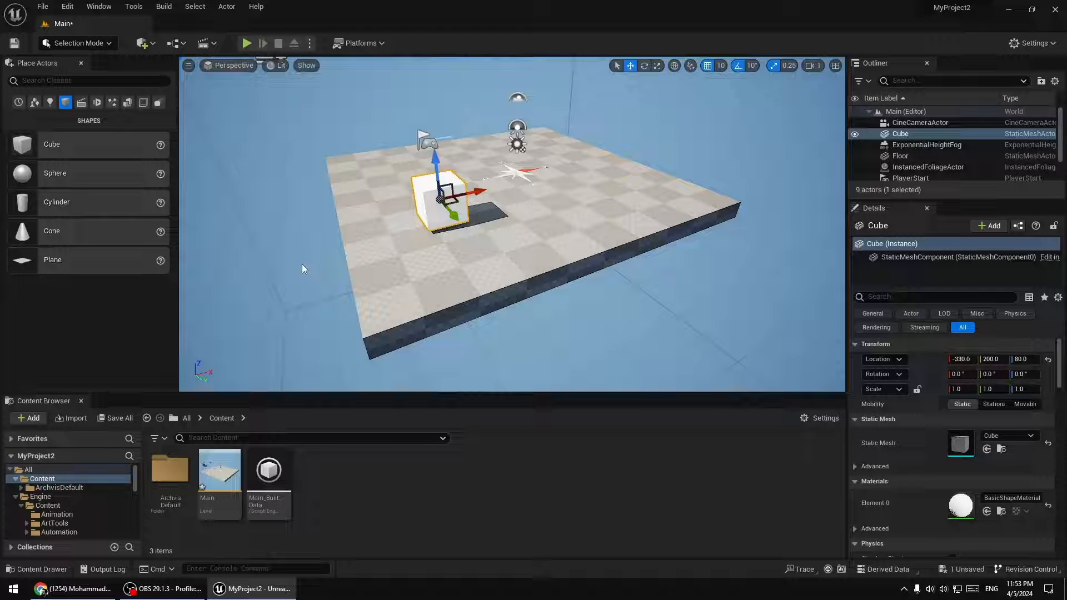
# Delete the floor and the cube from the level
pyautogui.click(548, 286)
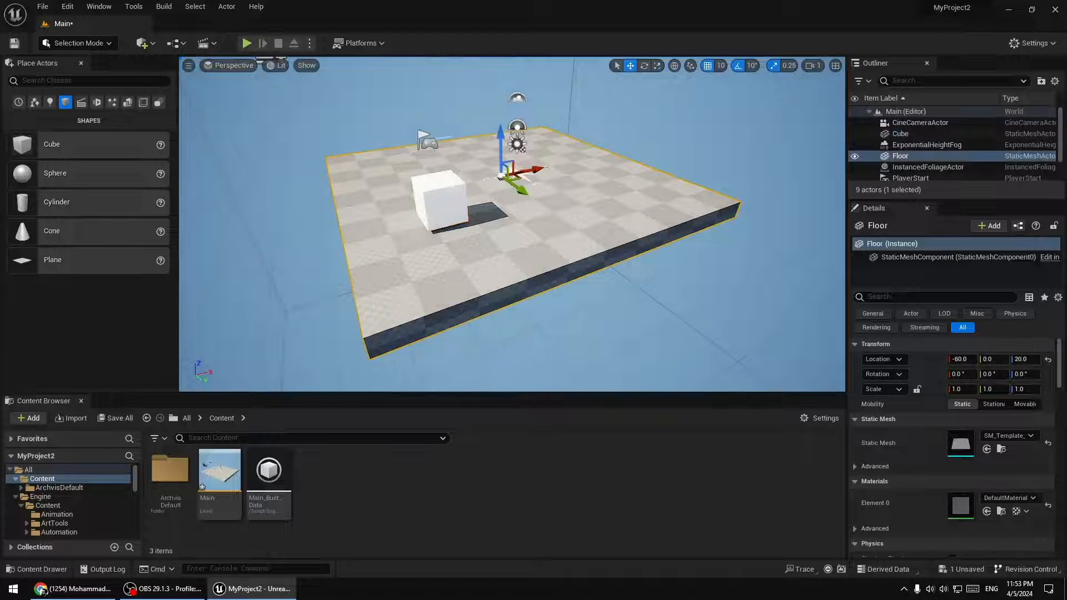
pyautogui.moveTo(528, 170); pyautogui.dragTo(514, 186)
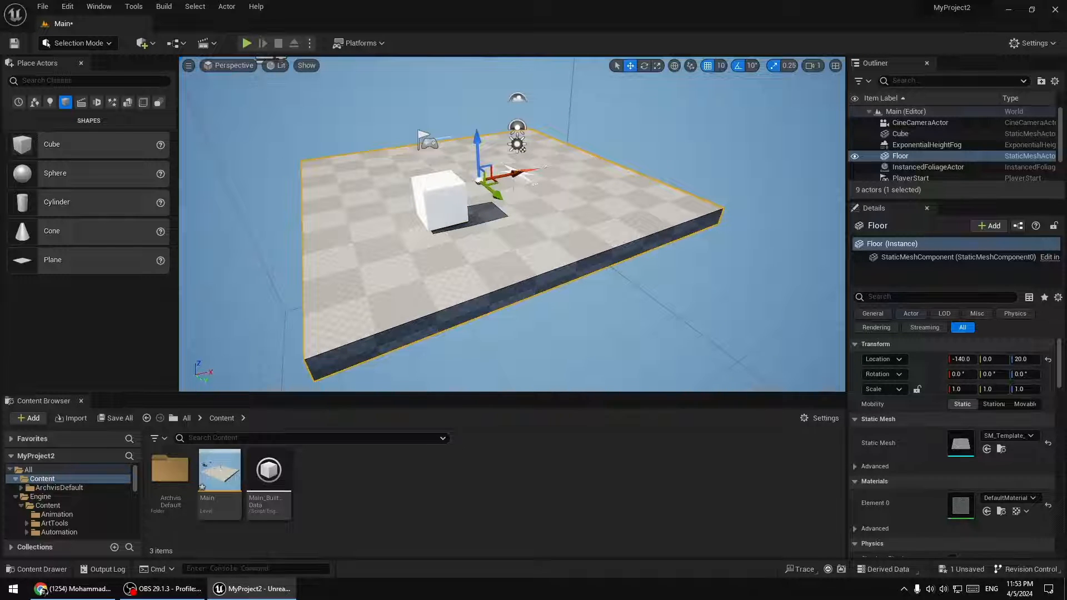
pyautogui.press('Delete')
pyautogui.click(440, 205)
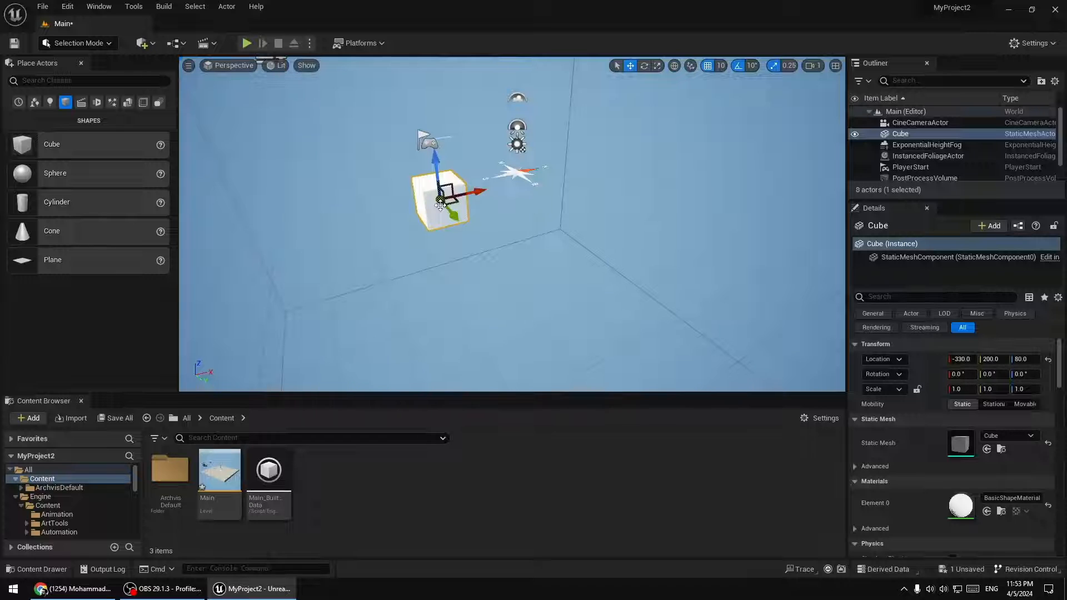
pyautogui.press('Delete')
pyautogui.scroll(-5, 514, 250)
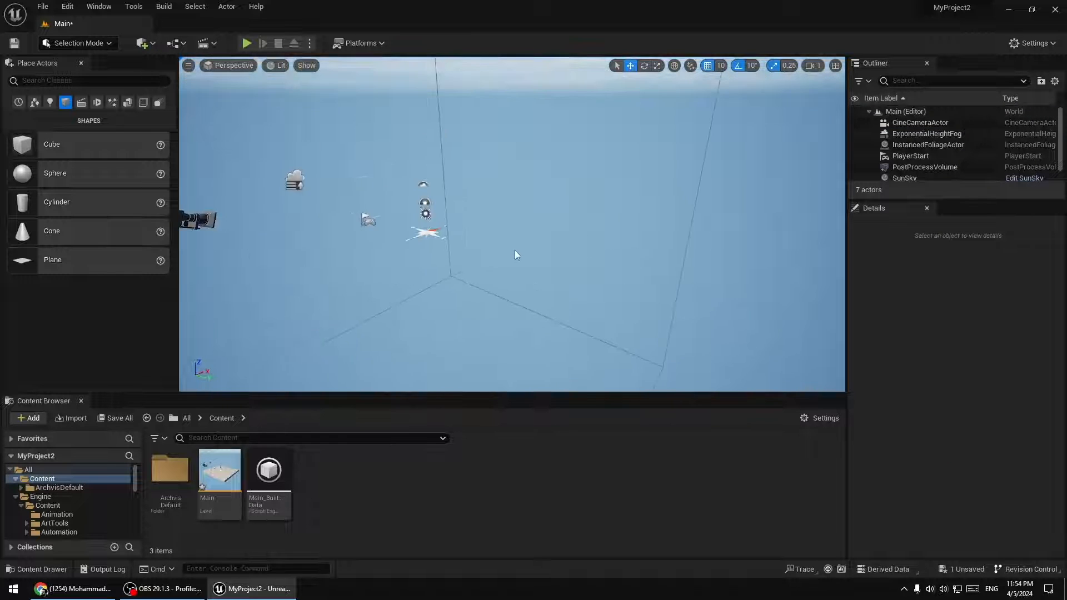
pyautogui.scroll(3, 529, 243)
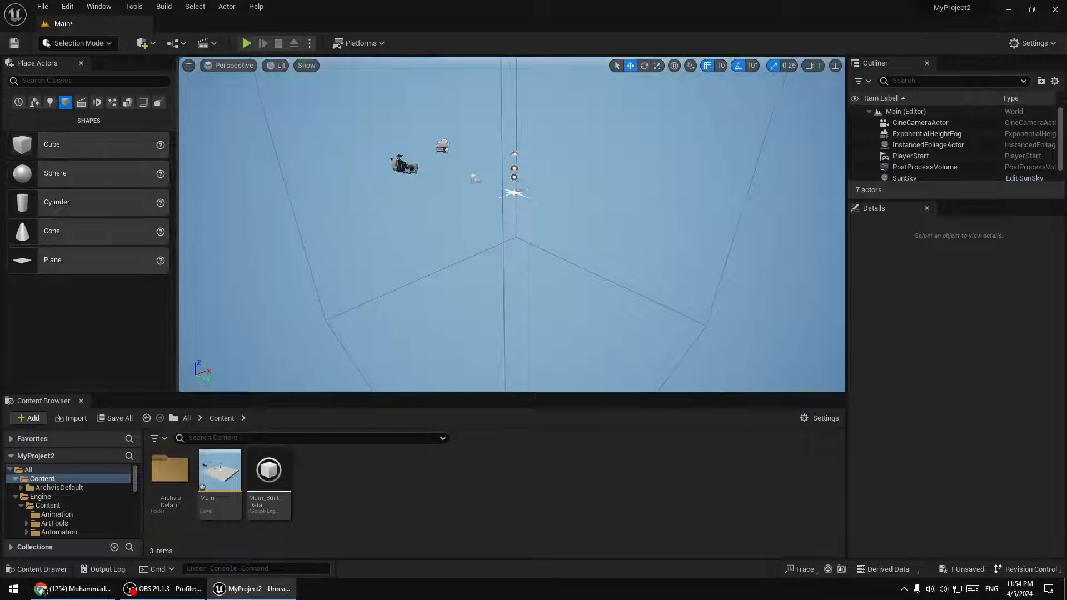
# Restore the deleted cube and scale it uniformly to 3.75
pyautogui.hotkey('ctrl', 'z')
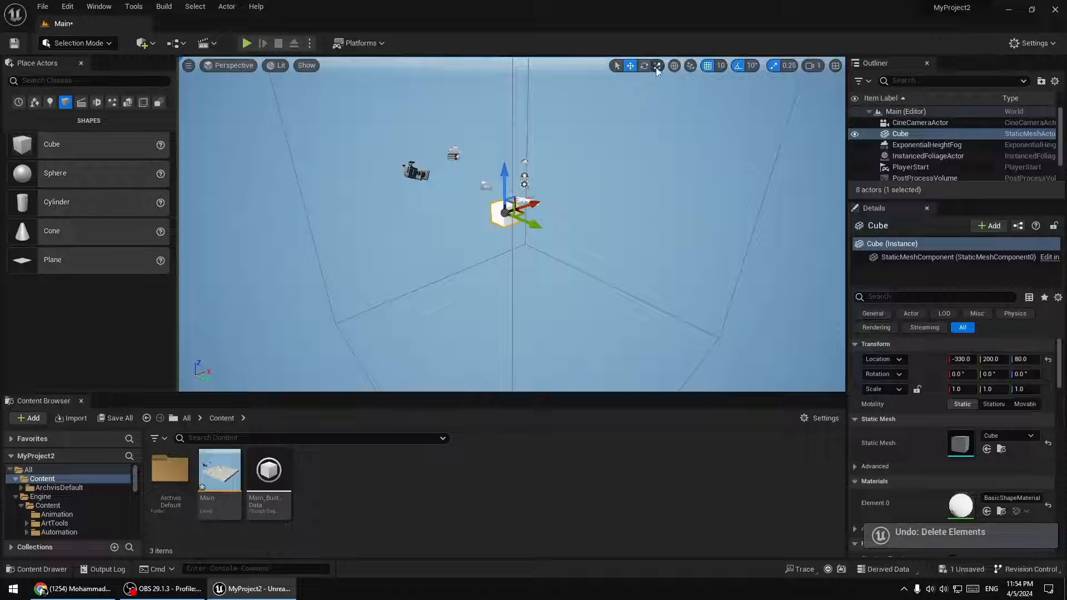
pyautogui.click(657, 65)
pyautogui.moveTo(505, 211); pyautogui.dragTo(508, 119)
# Raise the cube to a Z location of 320 and move it along the Y axis to 720
pyautogui.click(630, 66)
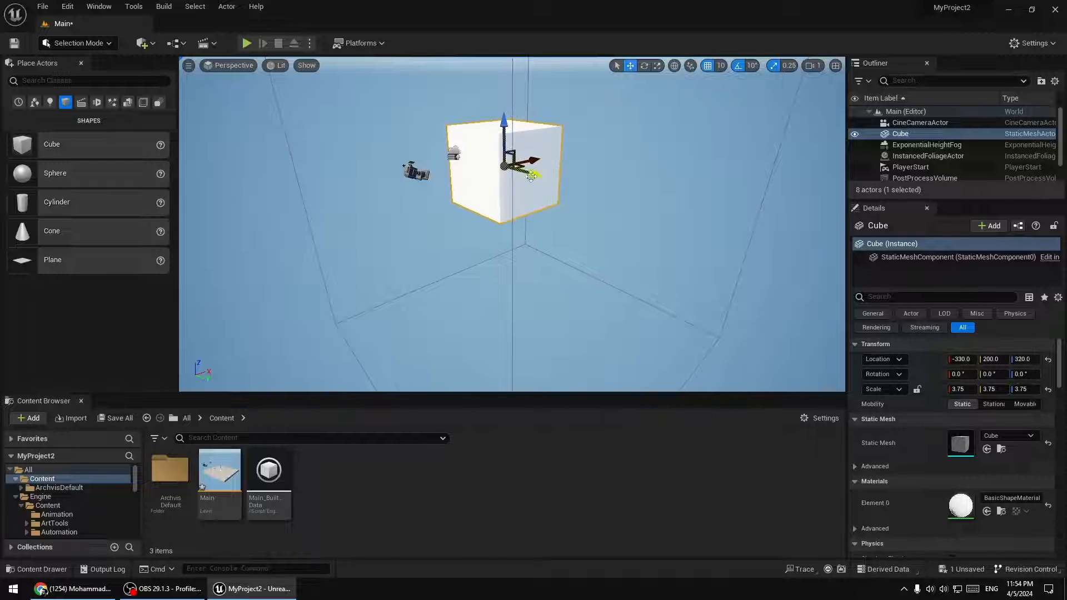
pyautogui.moveTo(531, 176); pyautogui.dragTo(642, 226)
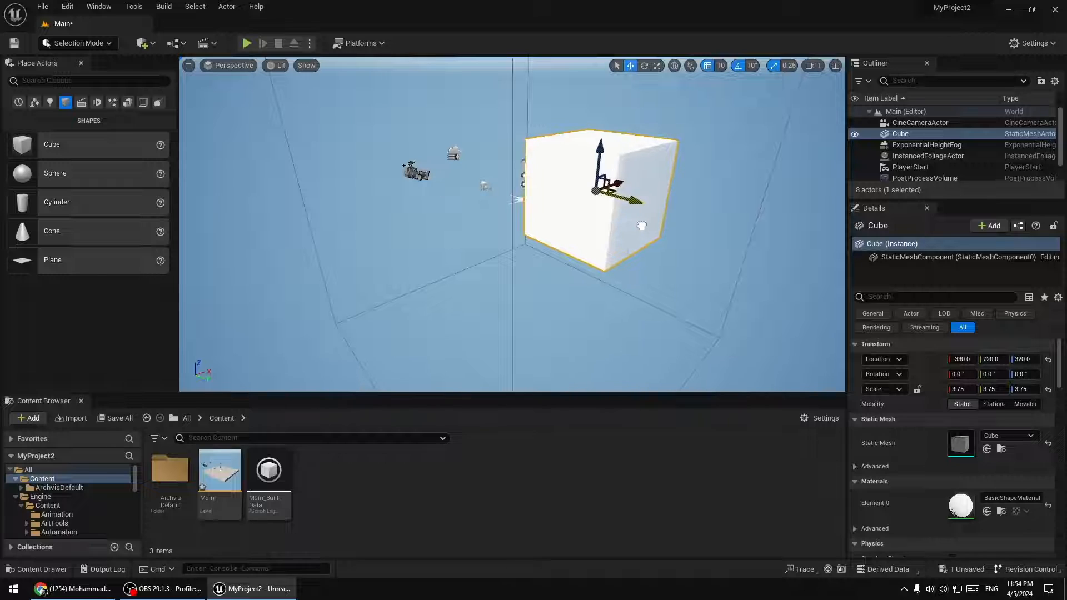
# Look around the level from farther away to examine the cube, the bounding volume and the empty space without a floor
pyautogui.moveTo(627, 255); pyautogui.dragTo(644, 277, button='right')
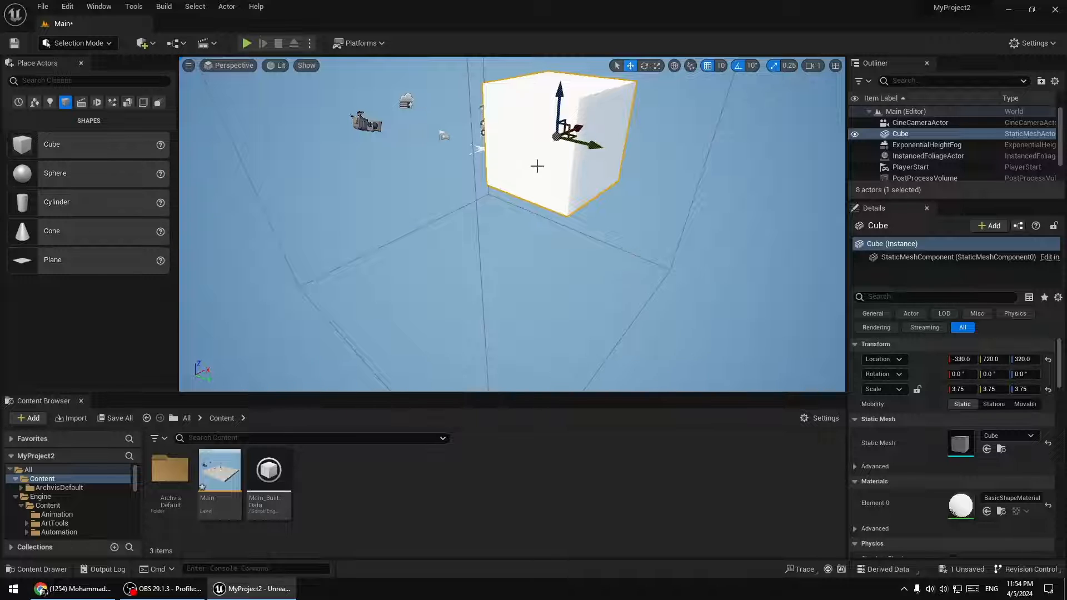
pyautogui.moveTo(416, 339); pyautogui.dragTo(447, 301, button='right')
pyautogui.moveTo(416, 339); pyautogui.dragTo(364, 353, button='right')
pyautogui.scroll(-8, 667, 183)
pyautogui.moveTo(579, 271); pyautogui.dragTo(597, 252, button='right')
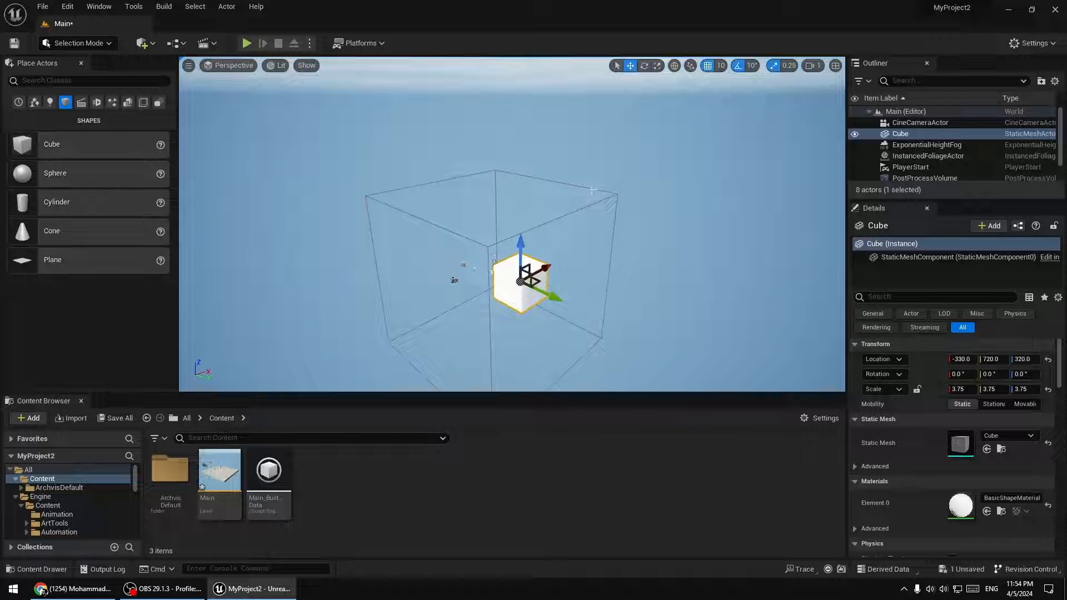
pyautogui.moveTo(637, 279); pyautogui.dragTo(629, 270, button='right')
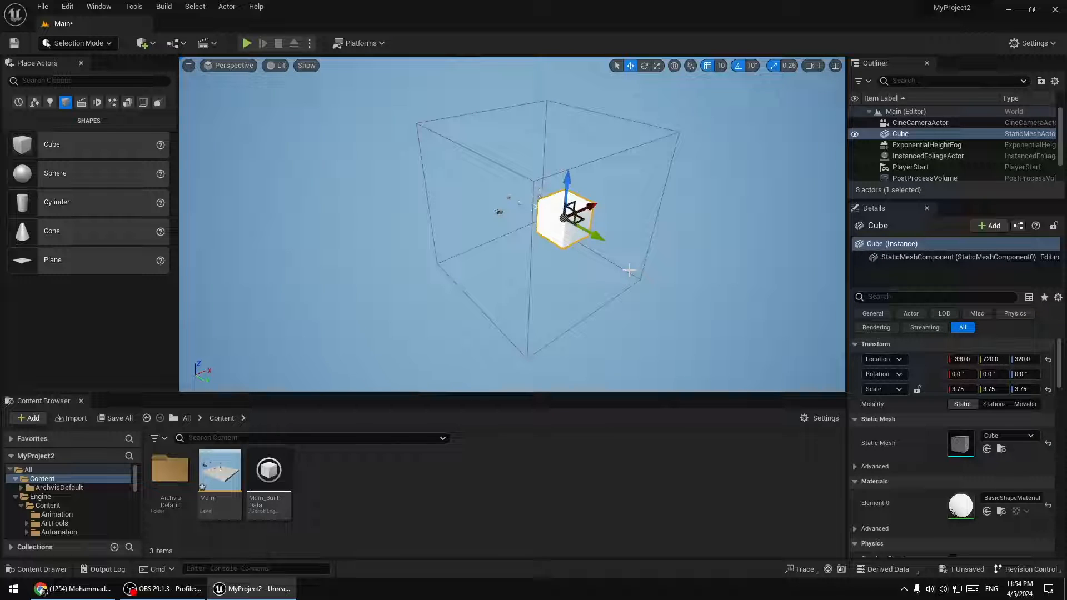
pyautogui.moveTo(540, 301); pyautogui.dragTo(555, 305, button='right')
pyautogui.scroll(-2, 540, 301)
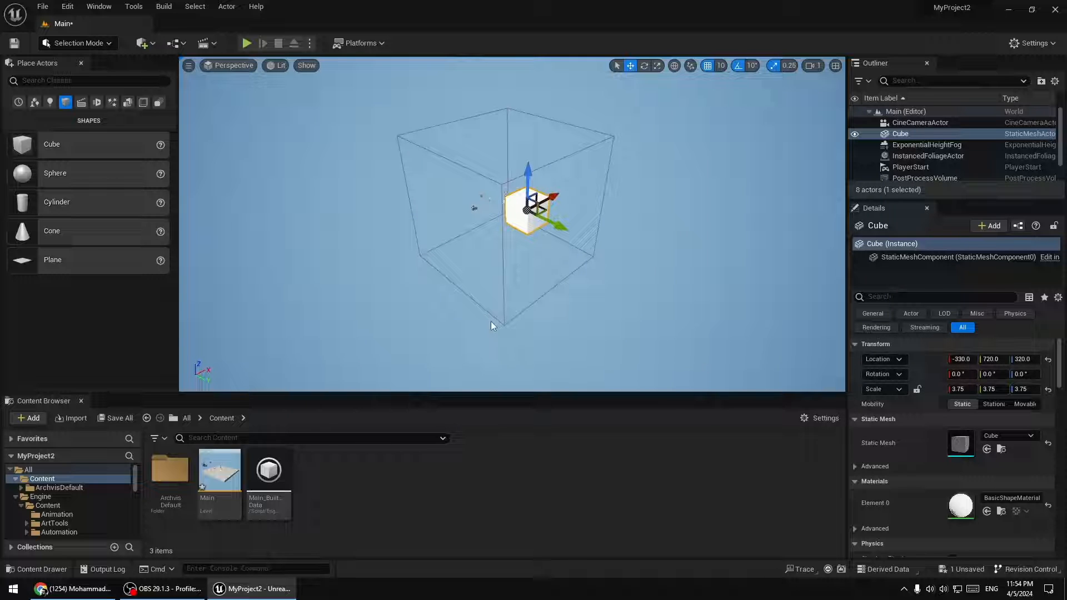
pyautogui.moveTo(491, 321)
pyautogui.mouseDown(button='right')
pyautogui.moveTo(496, 257)
pyautogui.moveTo(490, 316)
pyautogui.mouseUp(button='right')
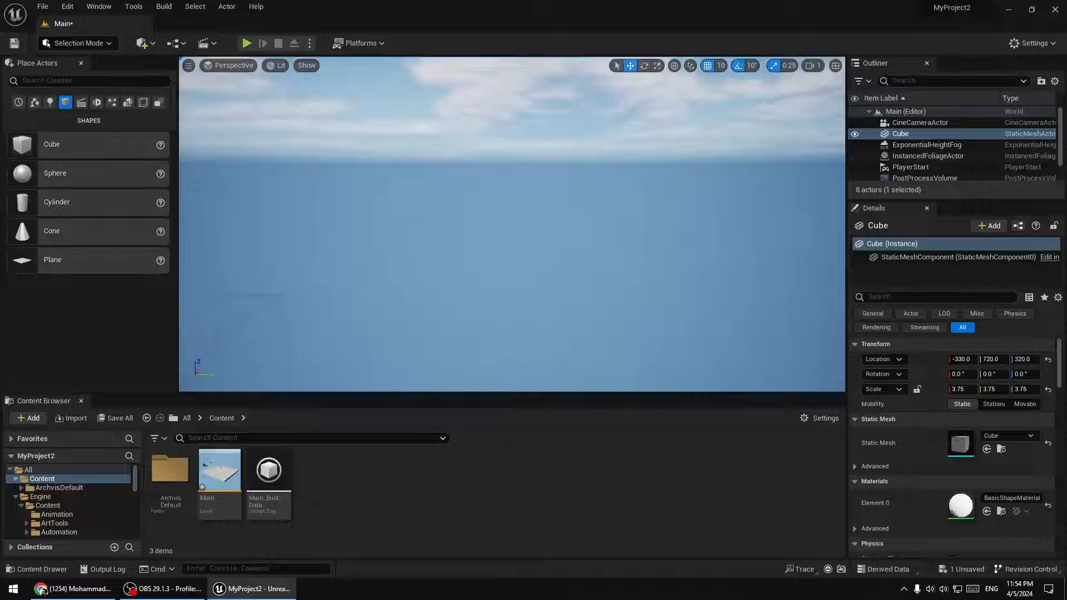
pyautogui.hotkey('alt', 'Tab')
pyautogui.moveTo(519, 299); pyautogui.dragTo(485, 287, button='right')
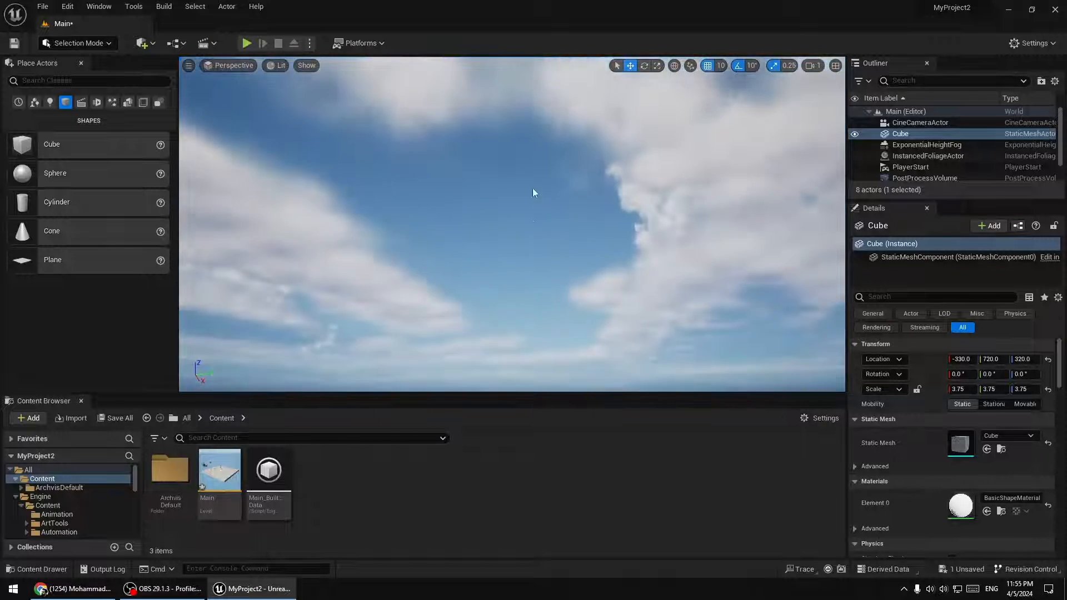
# Move the cube along the Y axis to -460
pyautogui.moveTo(507, 206); pyautogui.dragTo(503, 220, button='right')
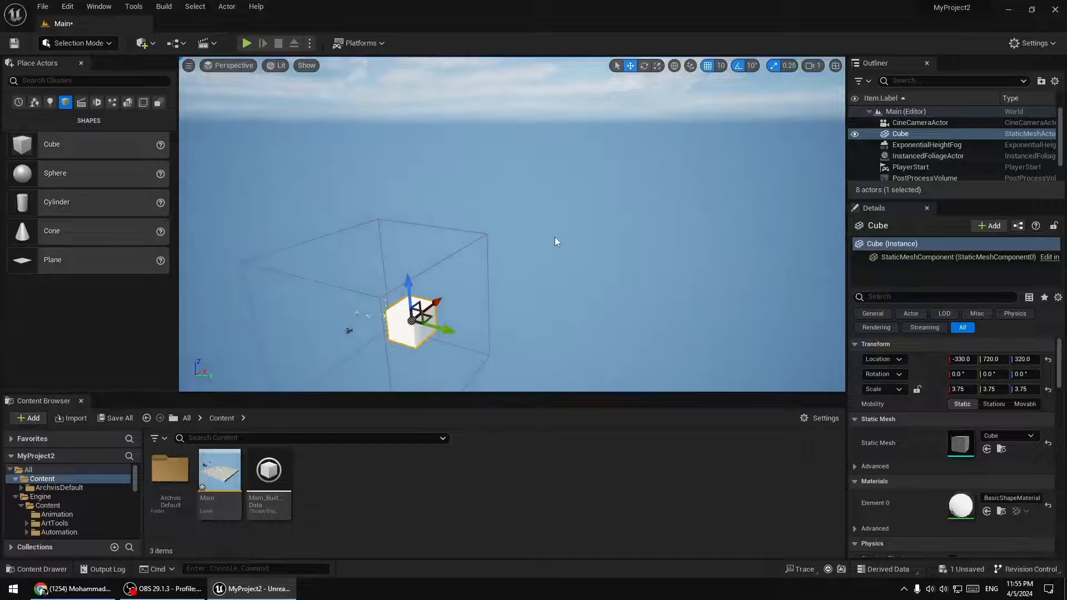
pyautogui.moveTo(560, 247); pyautogui.dragTo(514, 282, button='right')
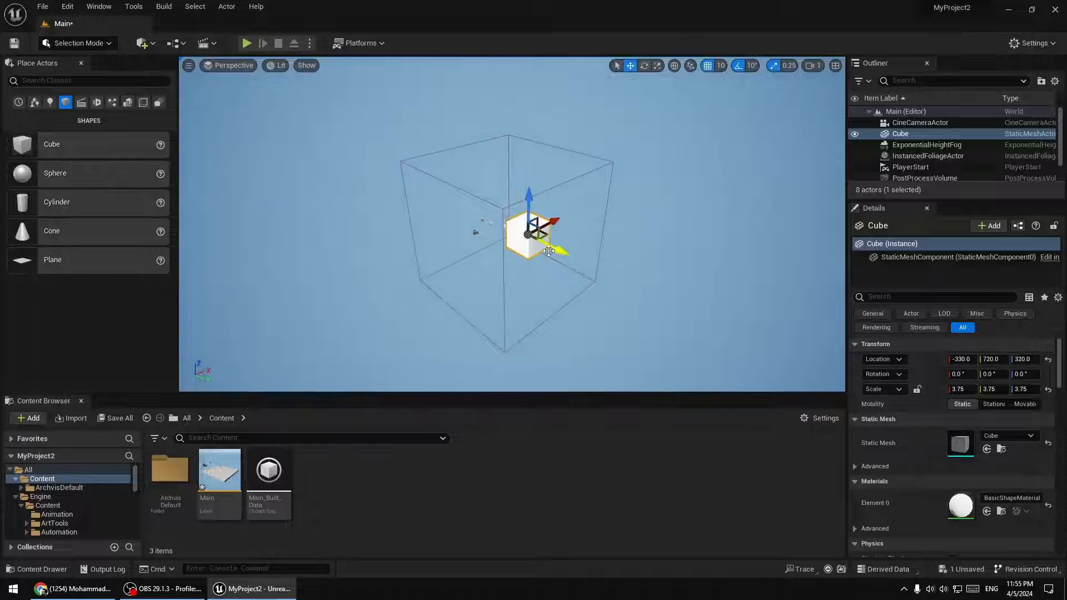
pyautogui.moveTo(550, 250); pyautogui.dragTo(507, 224)
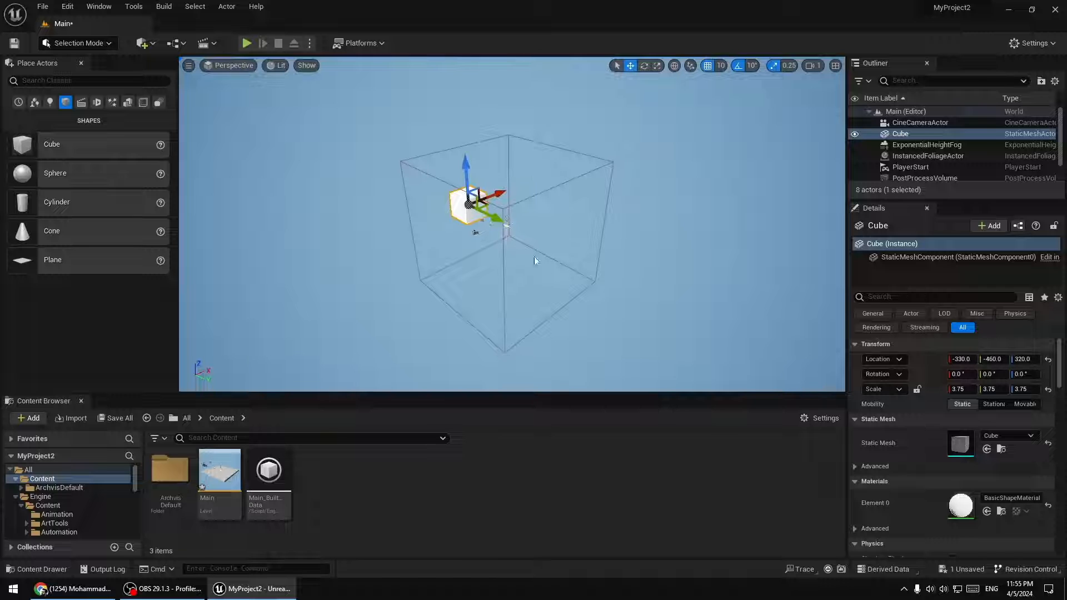
pyautogui.moveTo(534, 256)
pyautogui.mouseDown(button='right')
pyautogui.moveTo(526, 333)
pyautogui.moveTo(522, 253)
pyautogui.mouseUp(button='right')
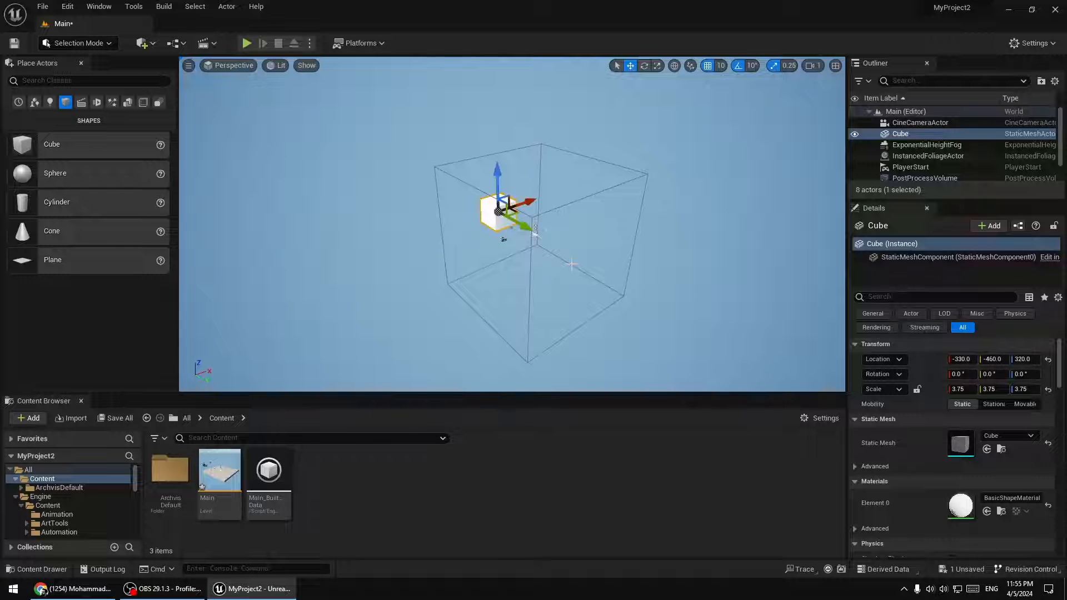
pyautogui.click(83, 42)
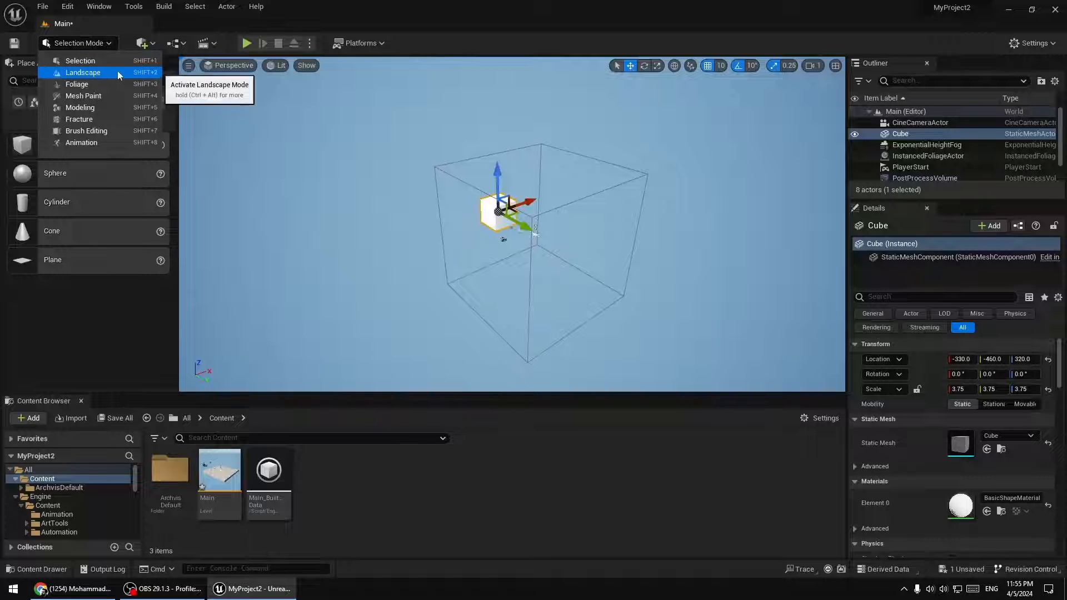
pyautogui.click(310, 189)
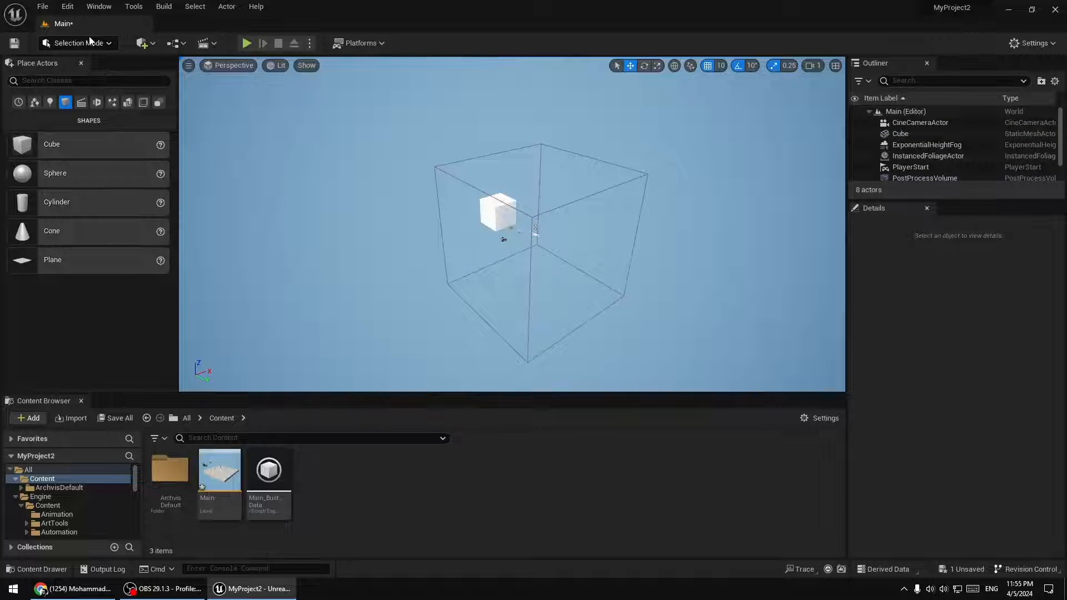
# Load the UE4 Classic editor layout and make the viewport taller by shrinking the Content Browser
pyautogui.click(110, 8)
pyautogui.moveTo(164, 371)
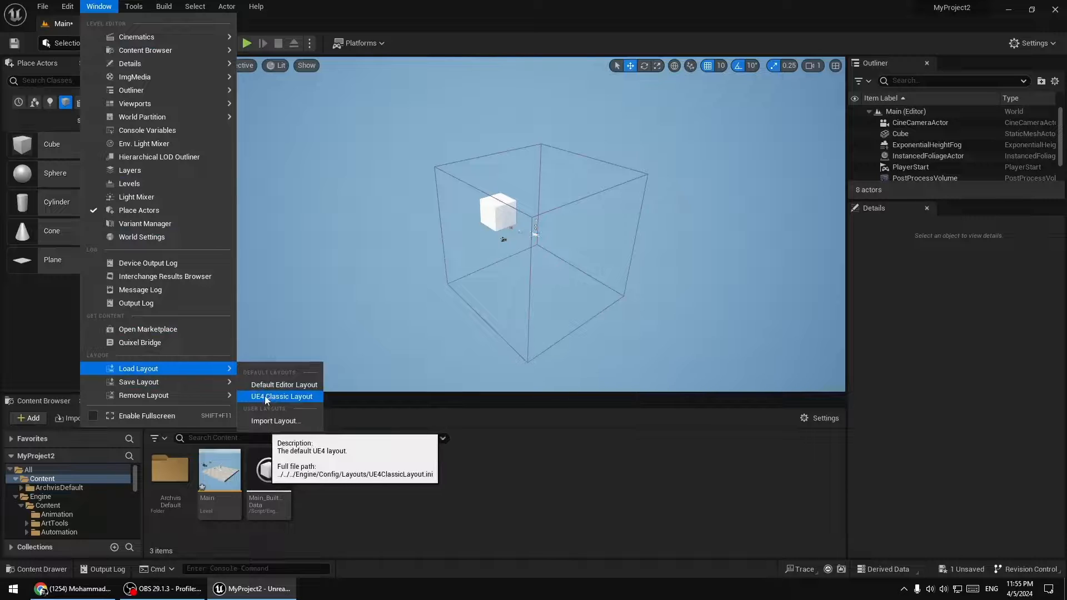
pyautogui.click(284, 397)
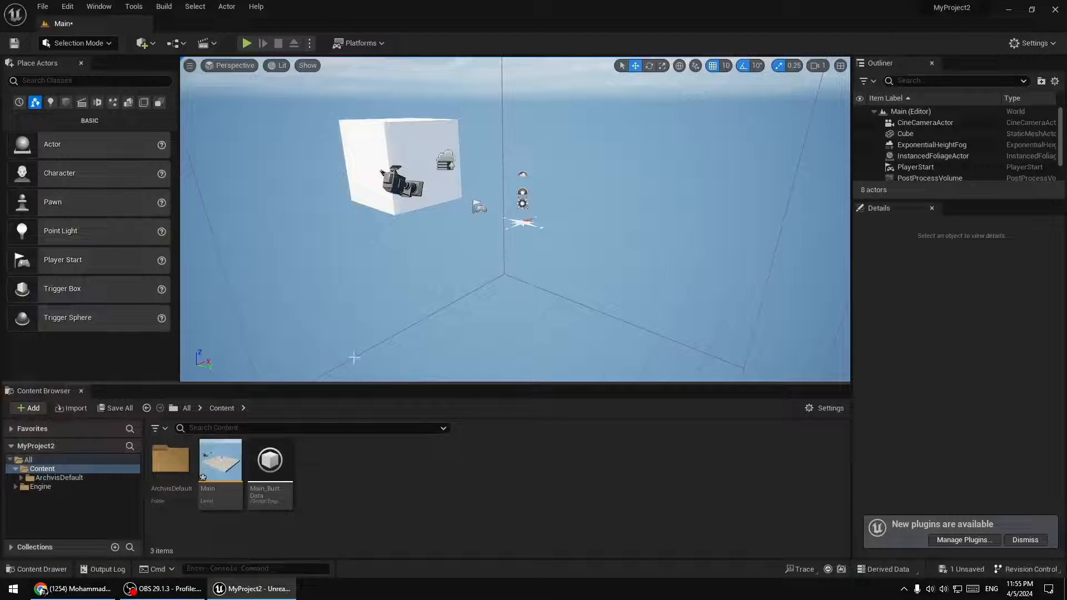
pyautogui.moveTo(518, 385); pyautogui.dragTo(518, 421)
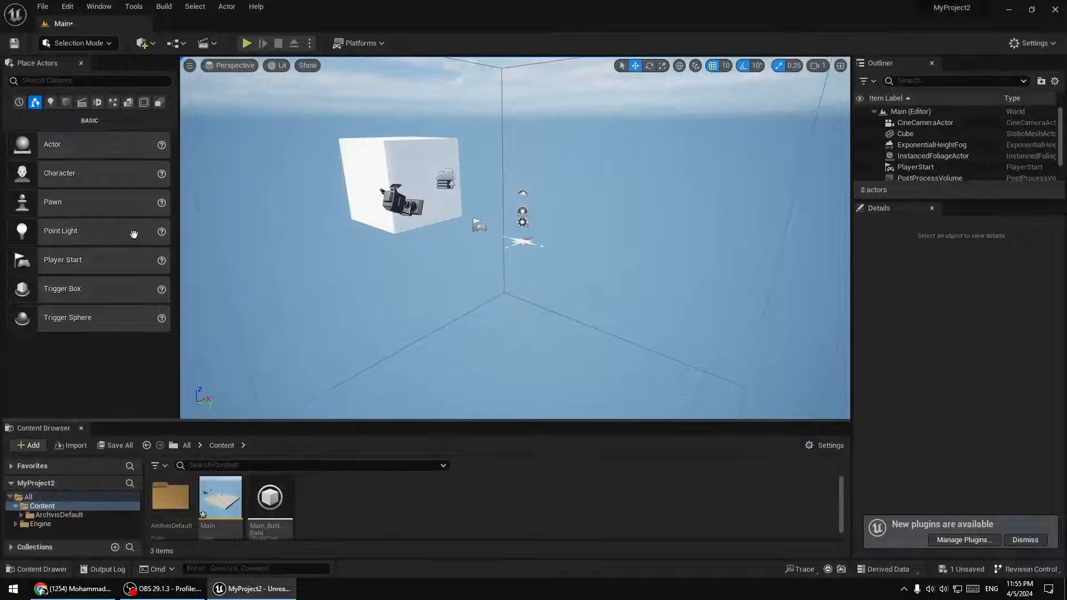
# Stay in Selection mode and select the cube in the viewport
pyautogui.click(85, 44)
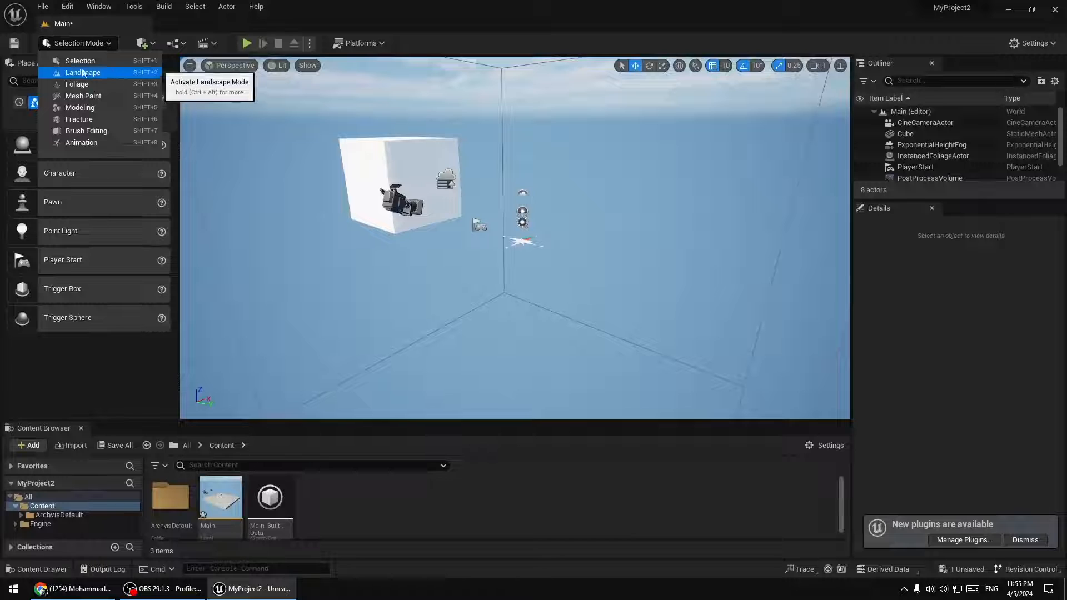
pyautogui.click(79, 63)
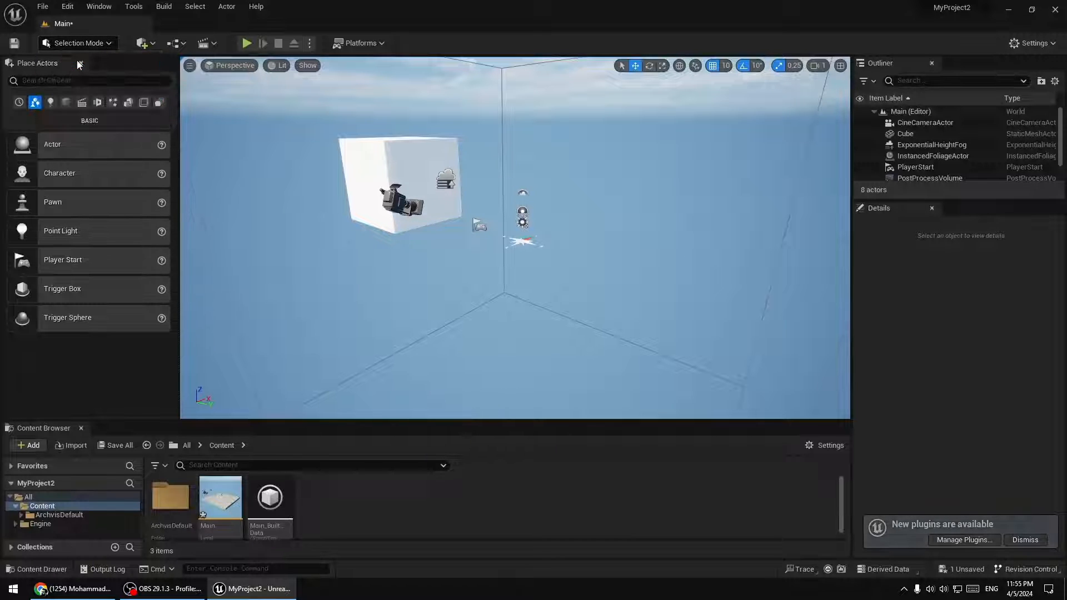
pyautogui.moveTo(502, 262); pyautogui.dragTo(459, 250, button='right')
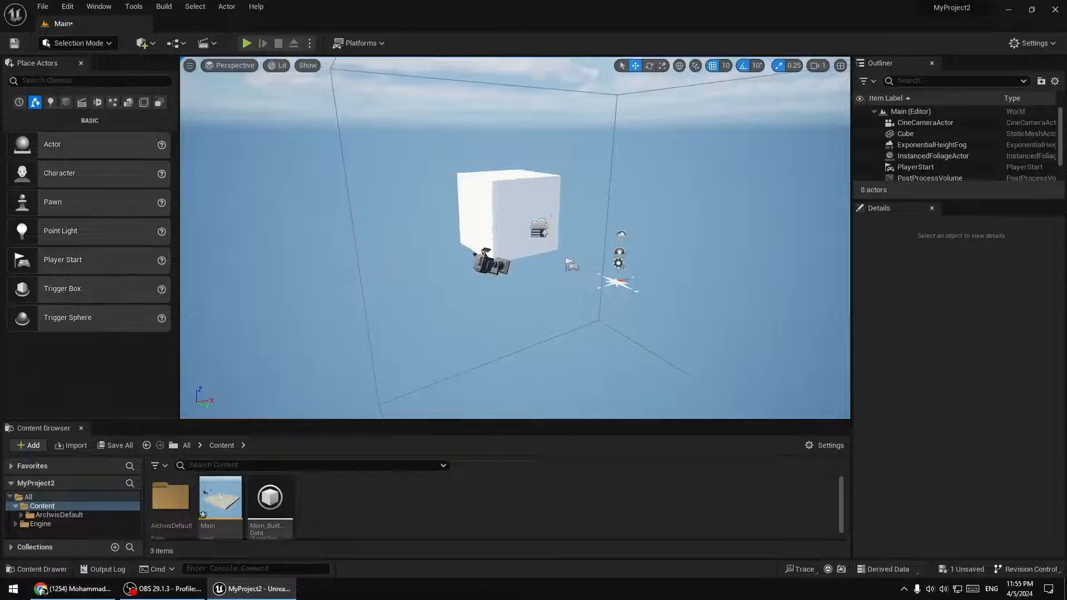
pyautogui.click(533, 195)
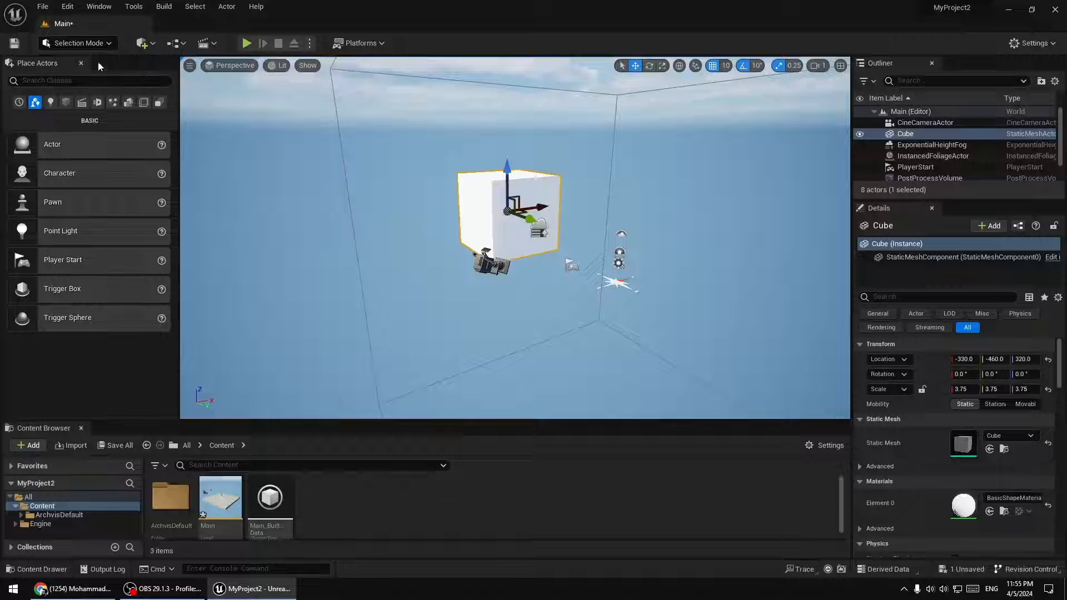
# Switch the editor to Landscape mode and examine the new landscape's preview grid around the cube
pyautogui.click(75, 45)
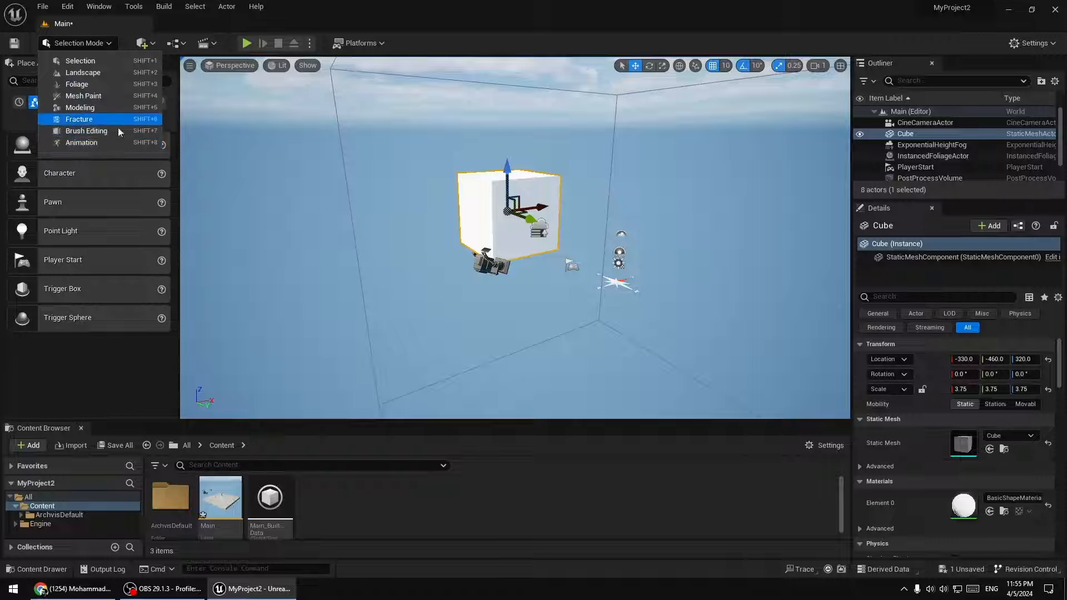
pyautogui.click(81, 74)
pyautogui.scroll(-5, 352, 268)
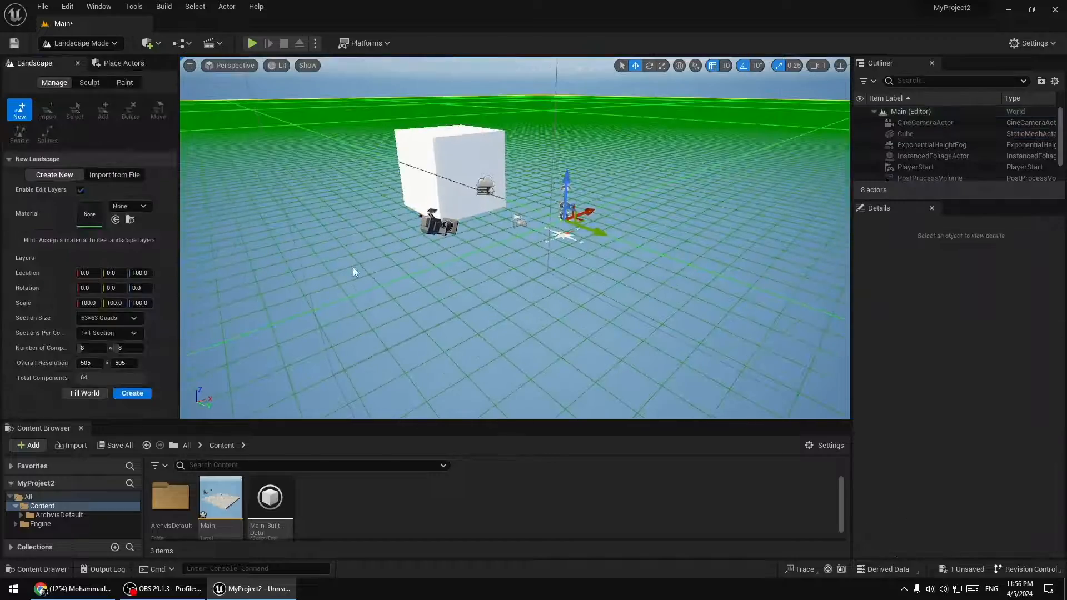
pyautogui.scroll(-5, 450, 275)
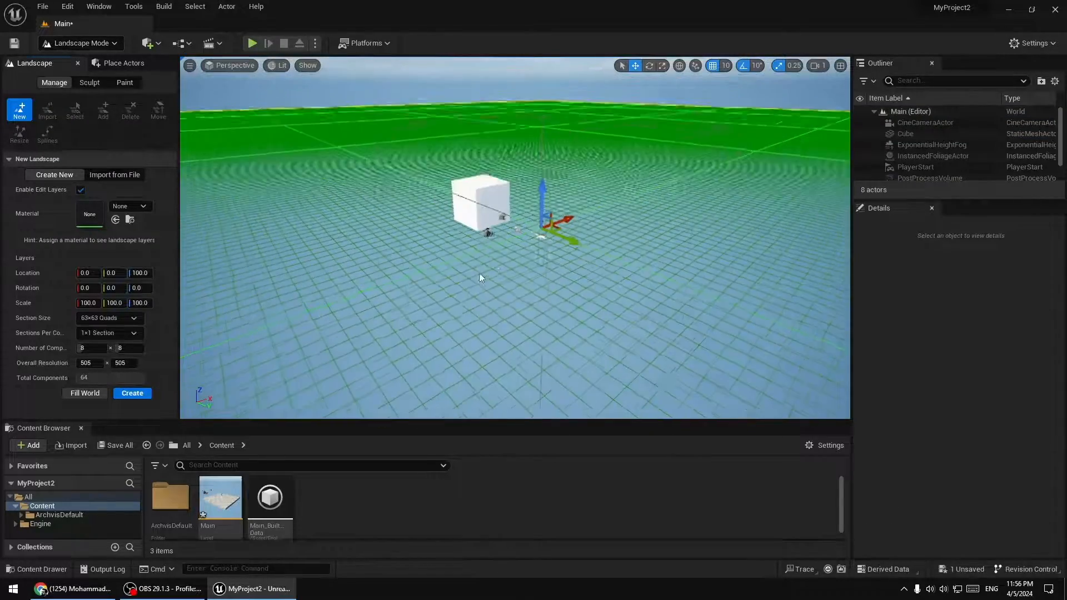
pyautogui.scroll(-2, 472, 279)
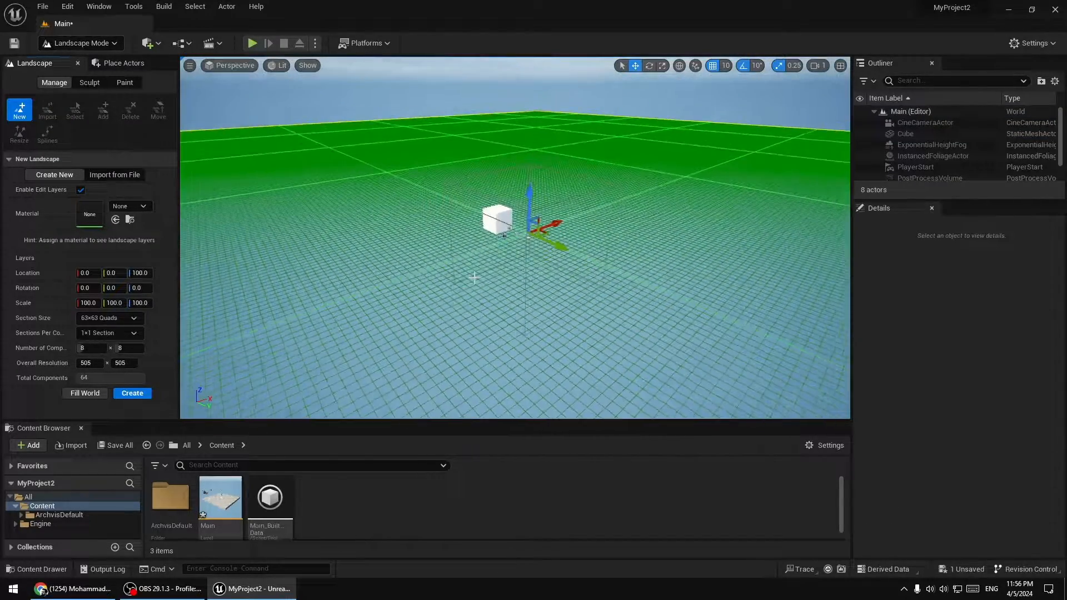
pyautogui.scroll(-5, 474, 278)
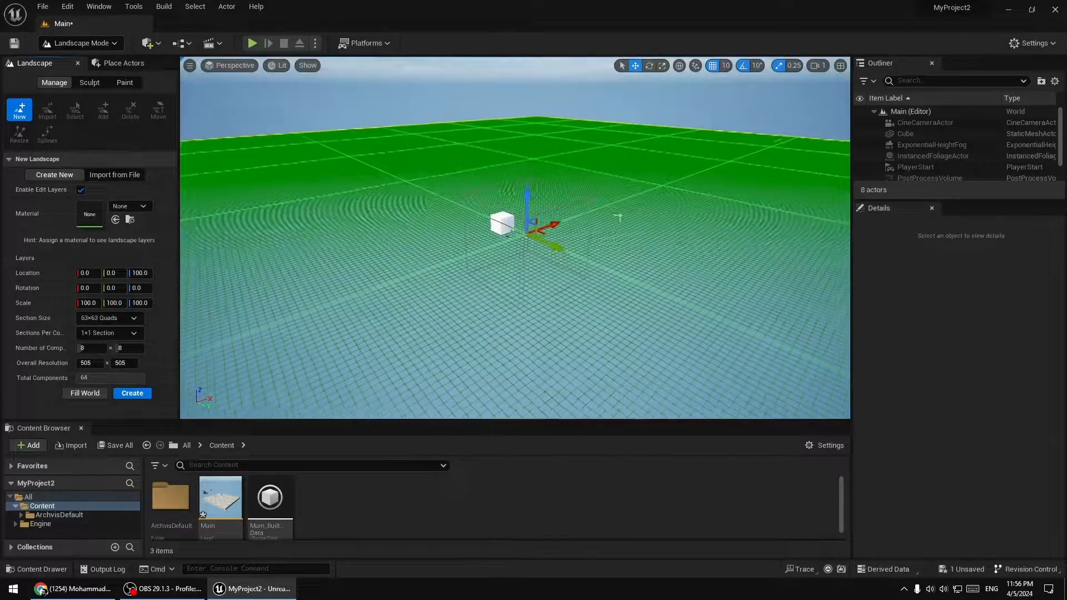
# Raise the viewport camera speed to 8 to bring the whole landscape preview into view
pyautogui.click(815, 67)
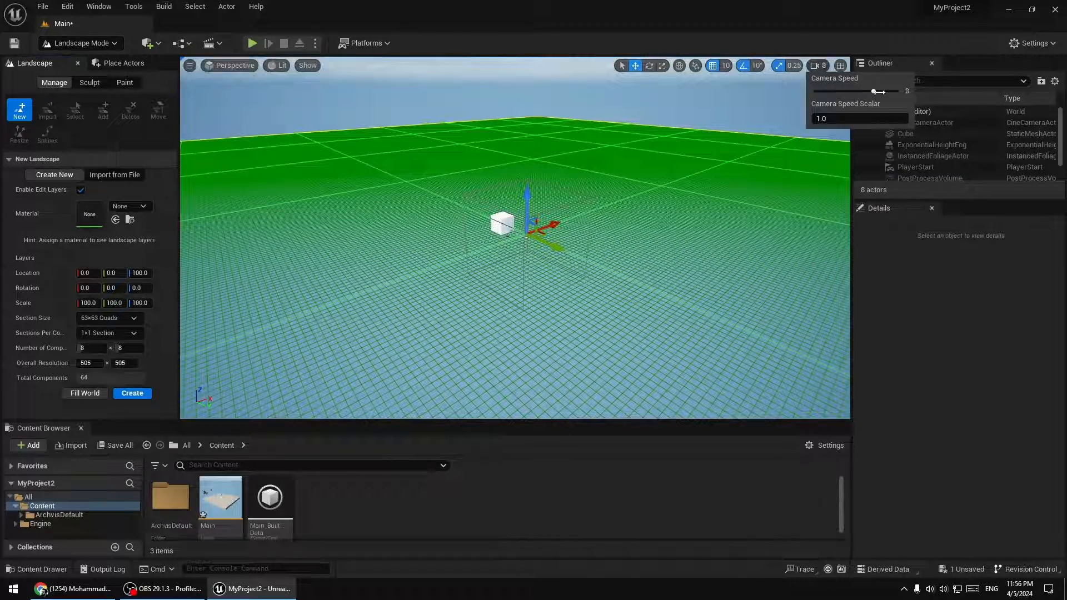
pyautogui.press('s')
pyautogui.moveTo(500, 267); pyautogui.dragTo(492, 294, button='right')
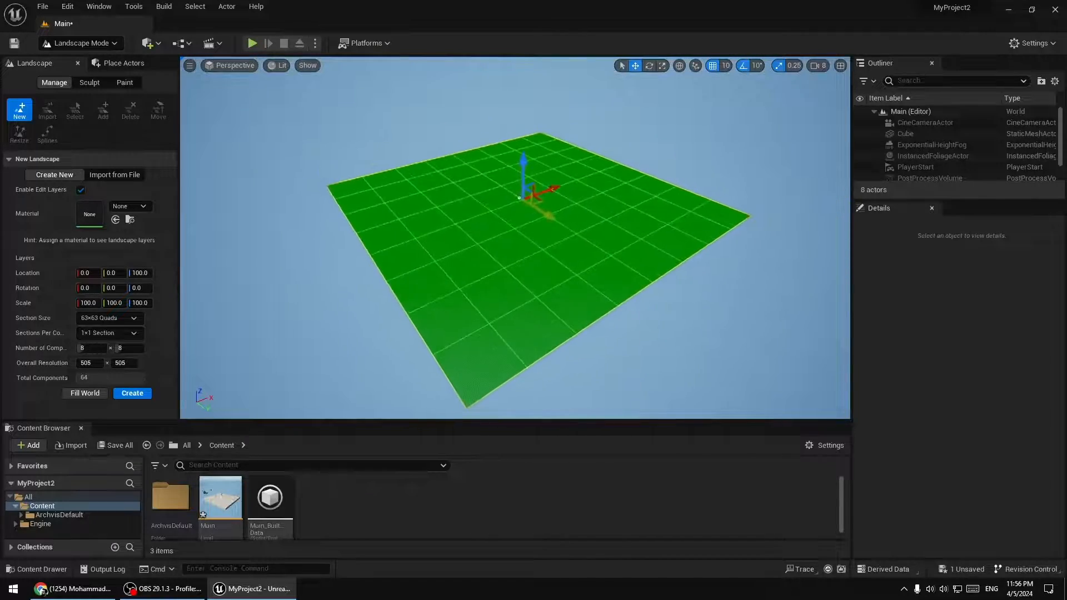
# Try moving the landscape preview along the X axis to -9640, and reset its X location to 0
pyautogui.moveTo(550, 192); pyautogui.dragTo(507, 190)
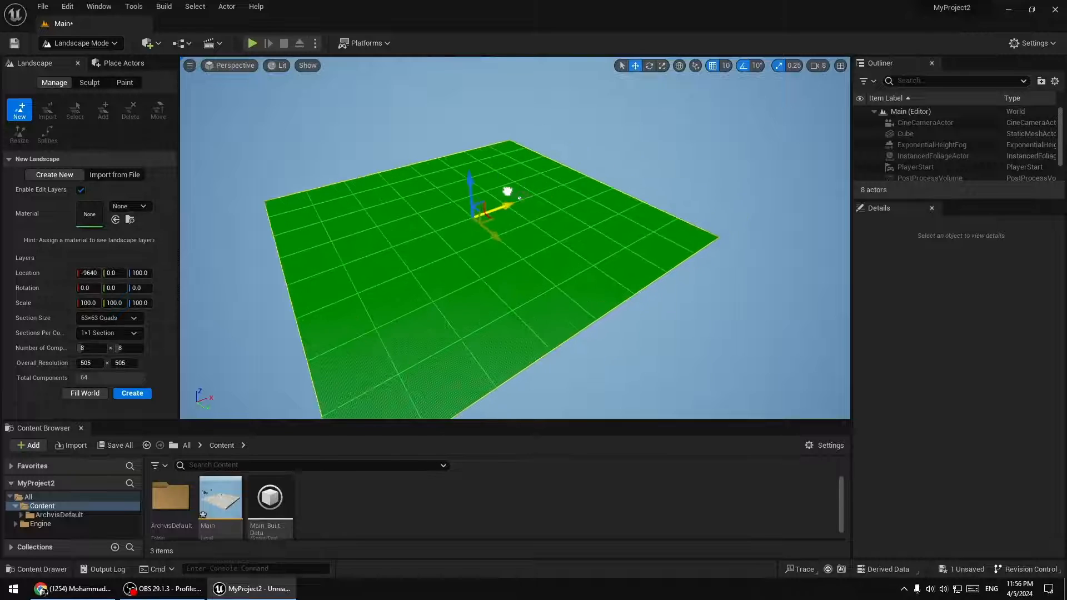
pyautogui.click(89, 273)
pyautogui.write('0')
pyautogui.press('Return')
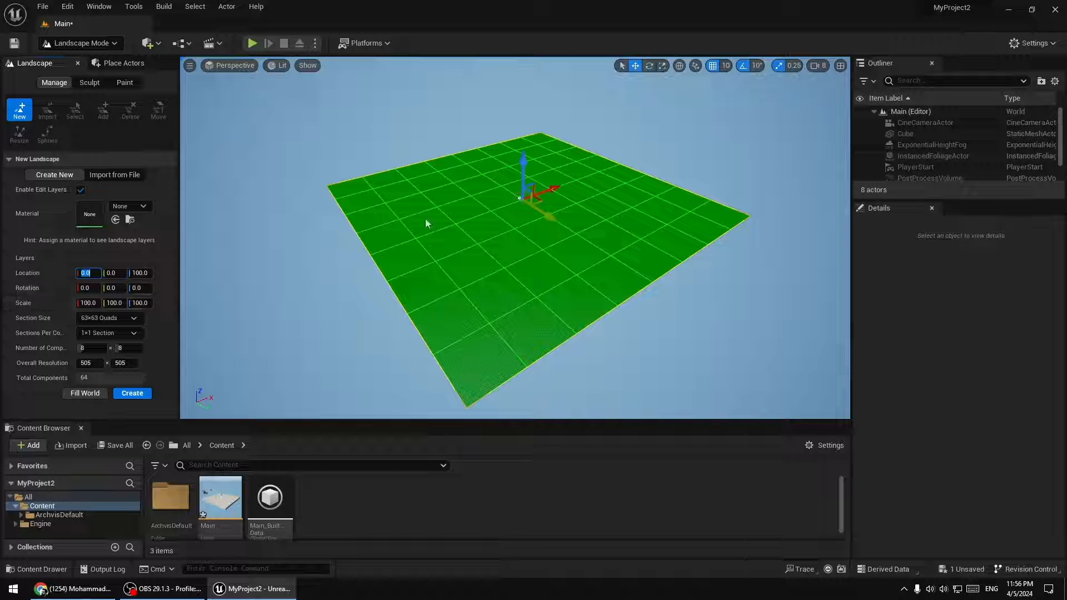
# Compare the actor placement list with the landscape settings and open the landscape's Sculpt tools
pyautogui.moveTo(317, 220); pyautogui.dragTo(316, 208, button='right')
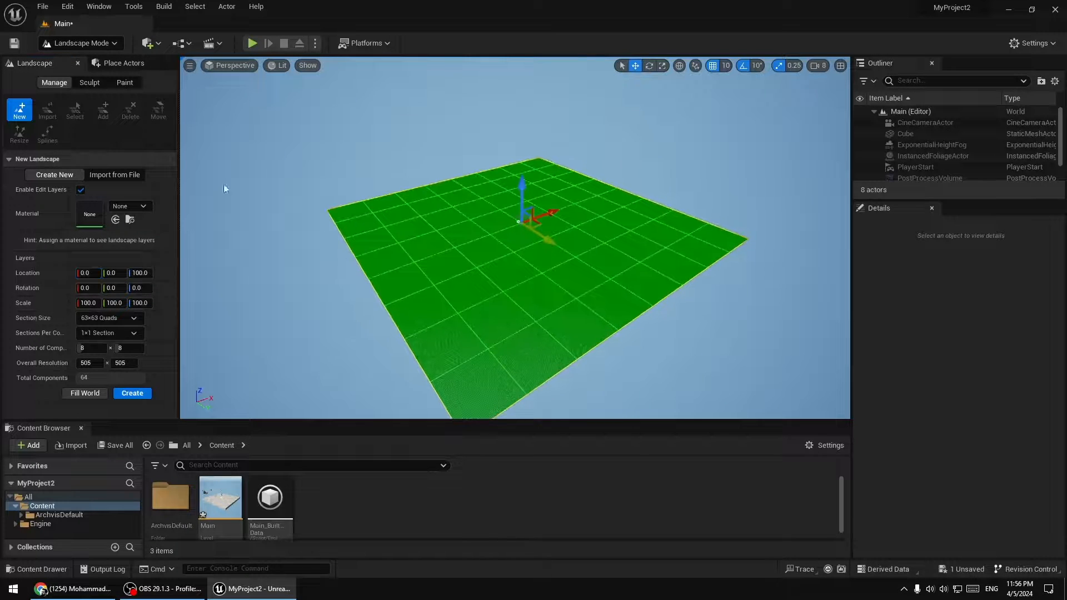
pyautogui.click(111, 67)
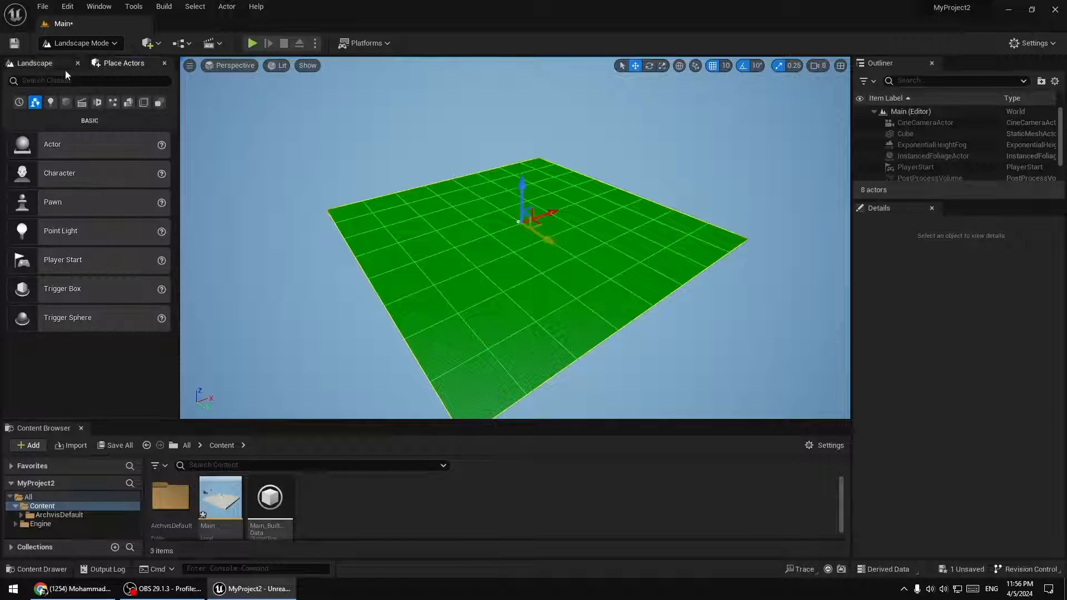
pyautogui.click(38, 65)
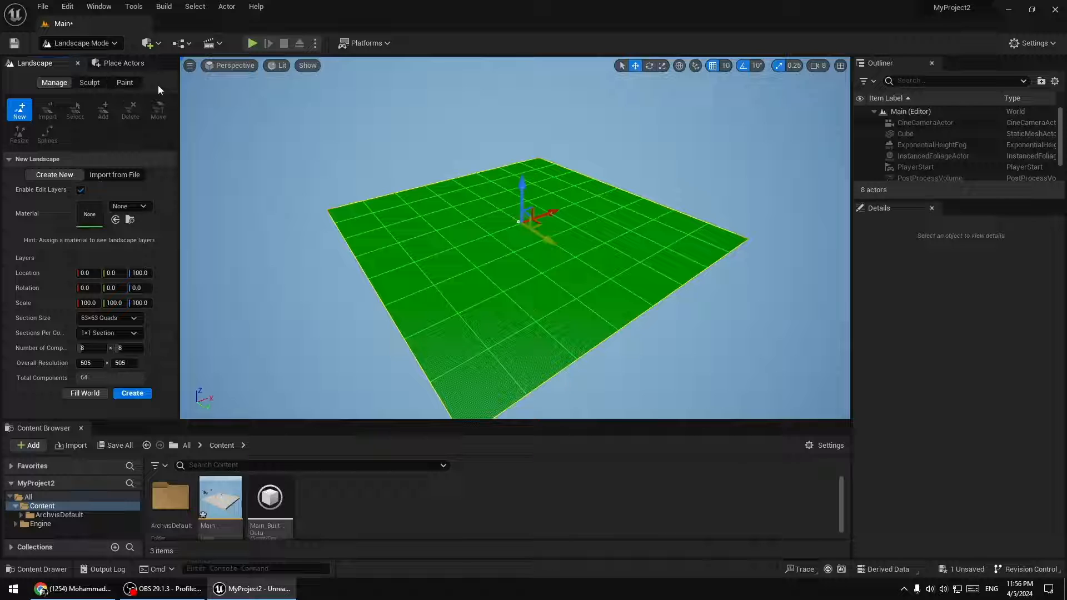
pyautogui.click(89, 83)
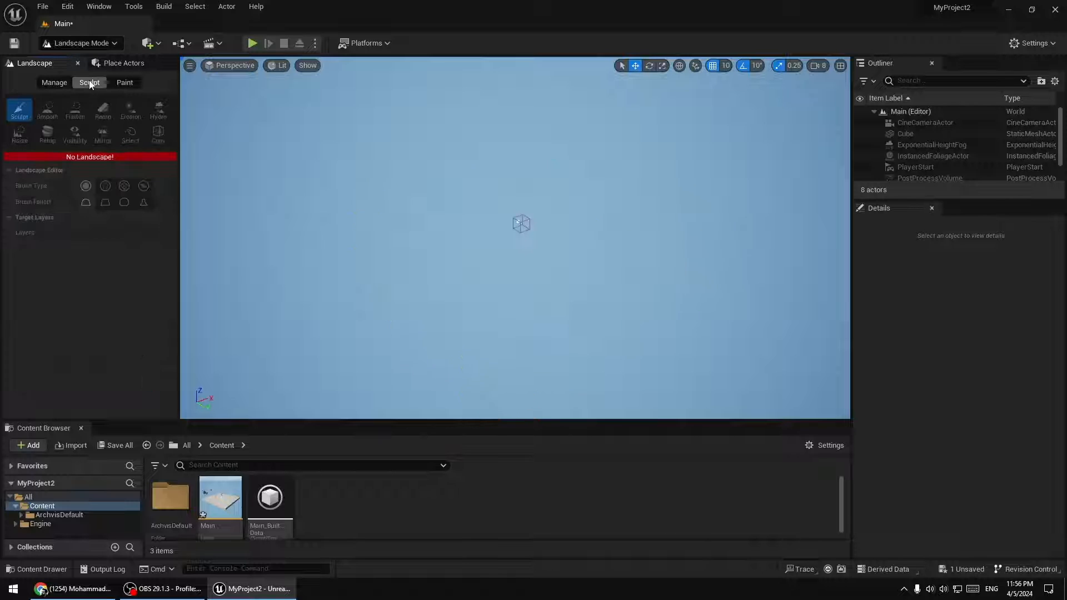
# Return to the landscape management settings and examine the new landscape's preview grid from several angles
pyautogui.click(54, 82)
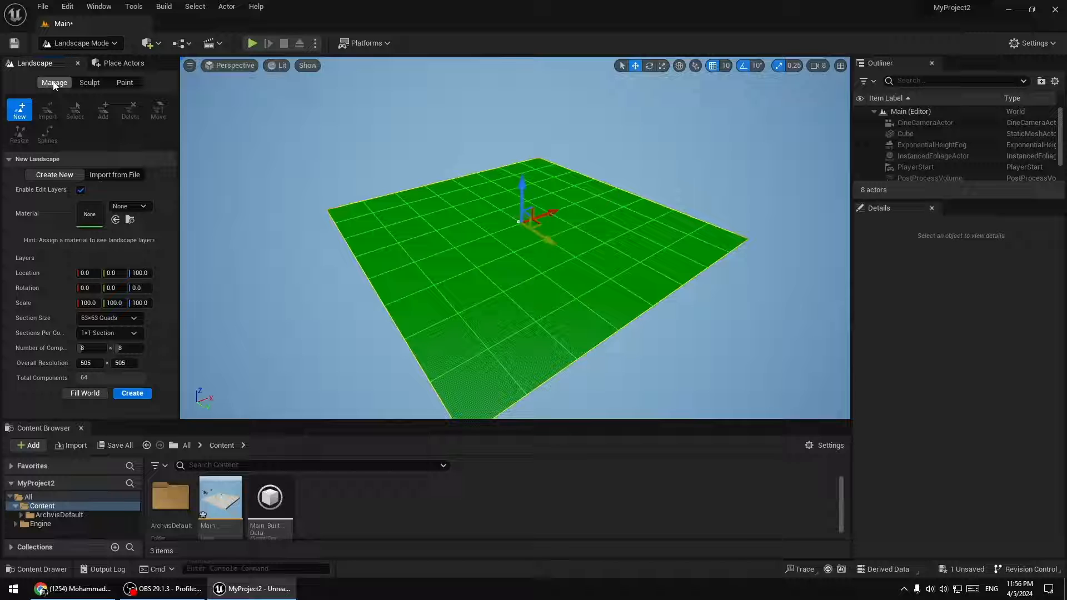
pyautogui.moveTo(225, 161); pyautogui.dragTo(319, 185, button='right')
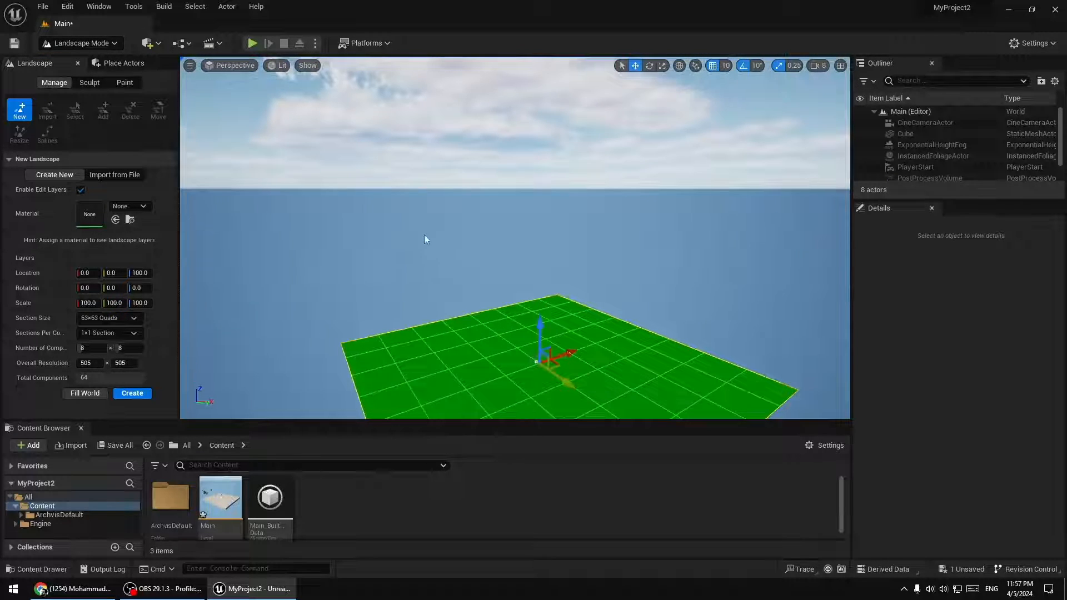
pyautogui.moveTo(424, 235); pyautogui.dragTo(426, 126, button='right')
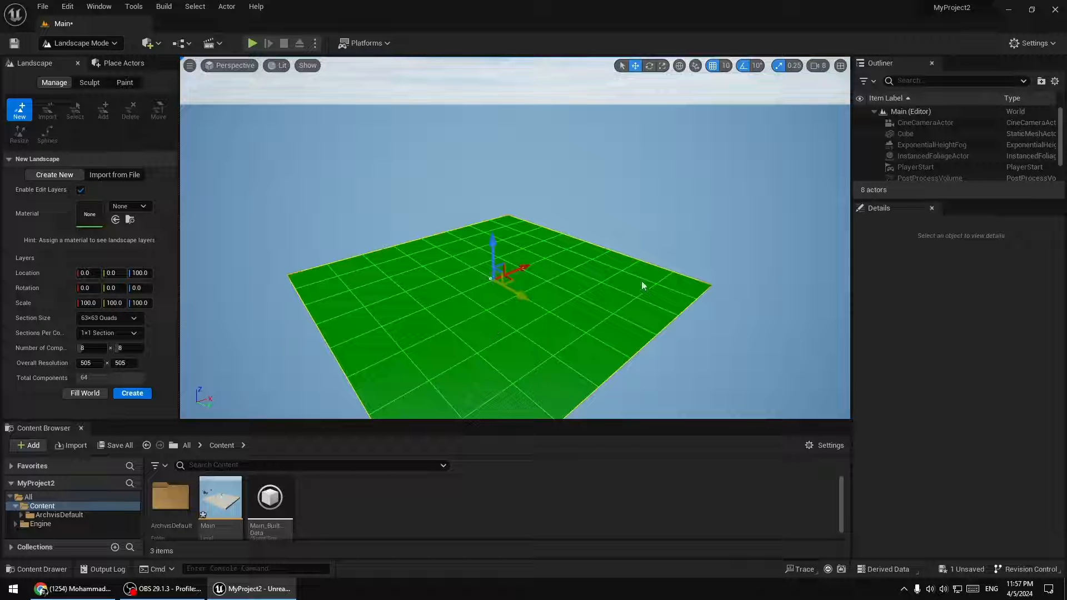
pyautogui.moveTo(548, 359); pyautogui.dragTo(545, 386, button='right')
pyautogui.press('w')
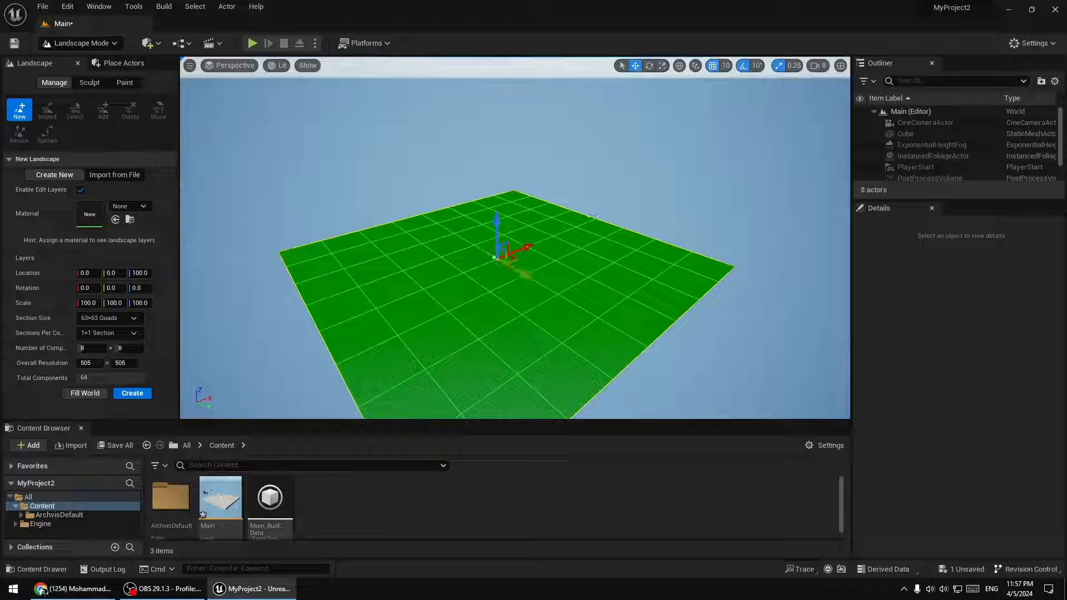
pyautogui.moveTo(538, 321); pyautogui.dragTo(552, 341, button='right')
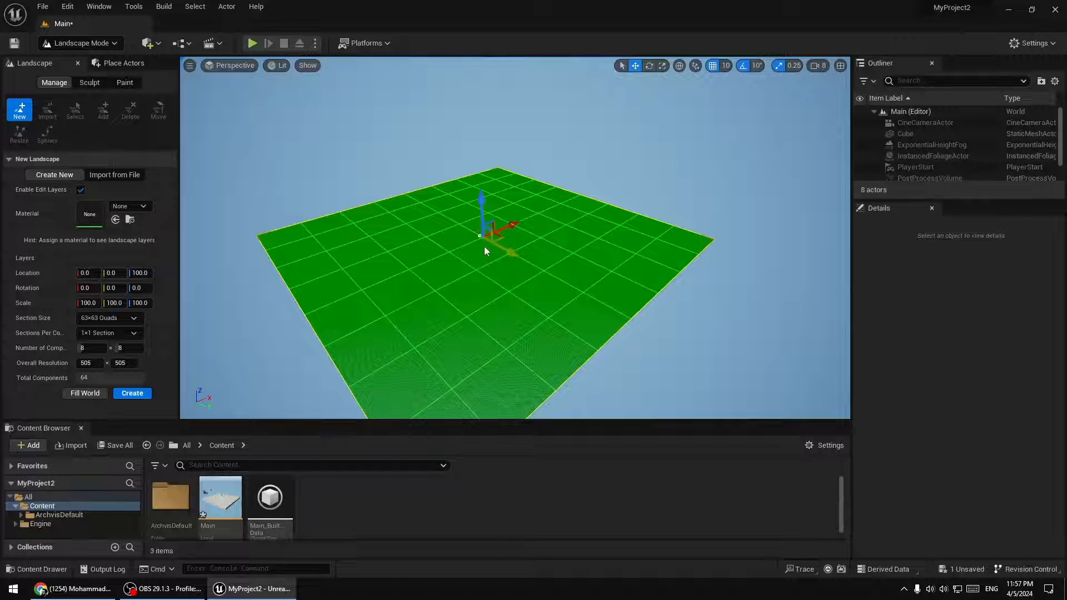
pyautogui.moveTo(484, 246); pyautogui.dragTo(208, 257, button='right')
pyautogui.moveTo(353, 228); pyautogui.dragTo(389, 256, button='right')
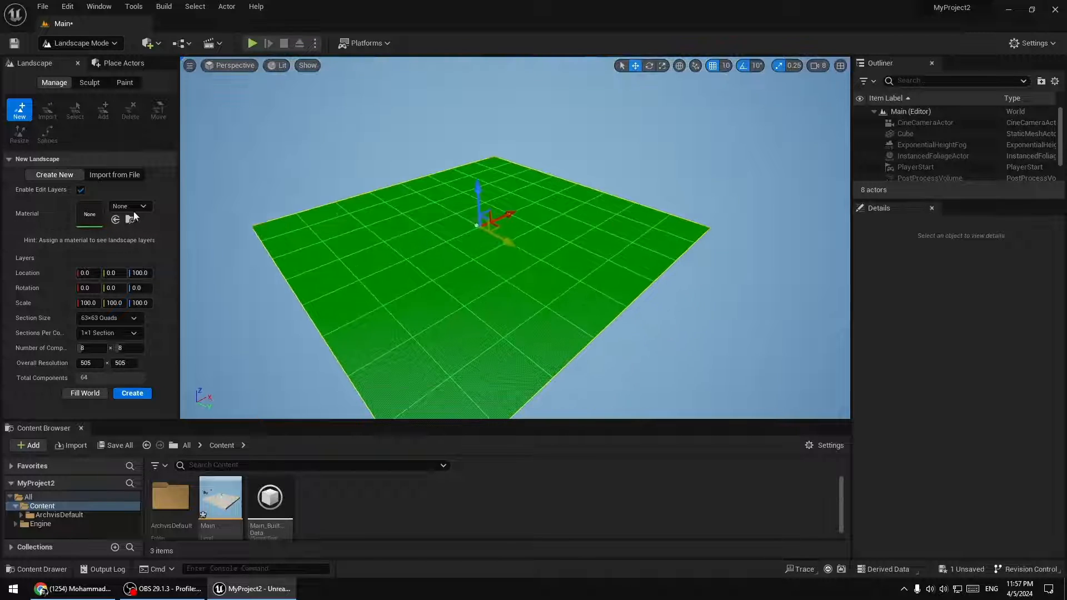
# Check the heightmap import options for a new landscape, and return to the settings for creating one from scratch
pyautogui.click(47, 89)
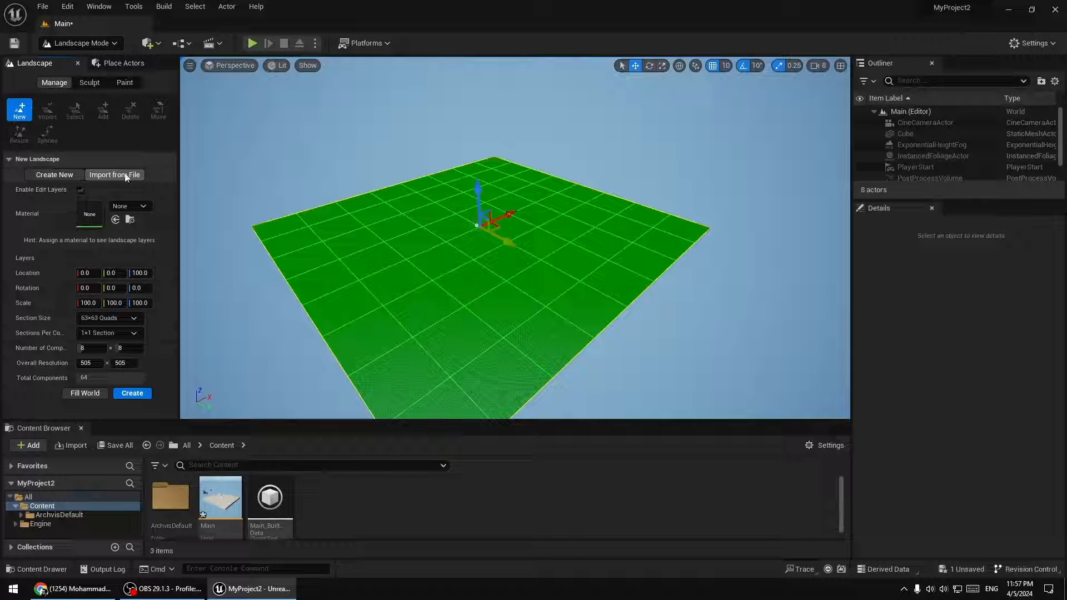
pyautogui.click(108, 176)
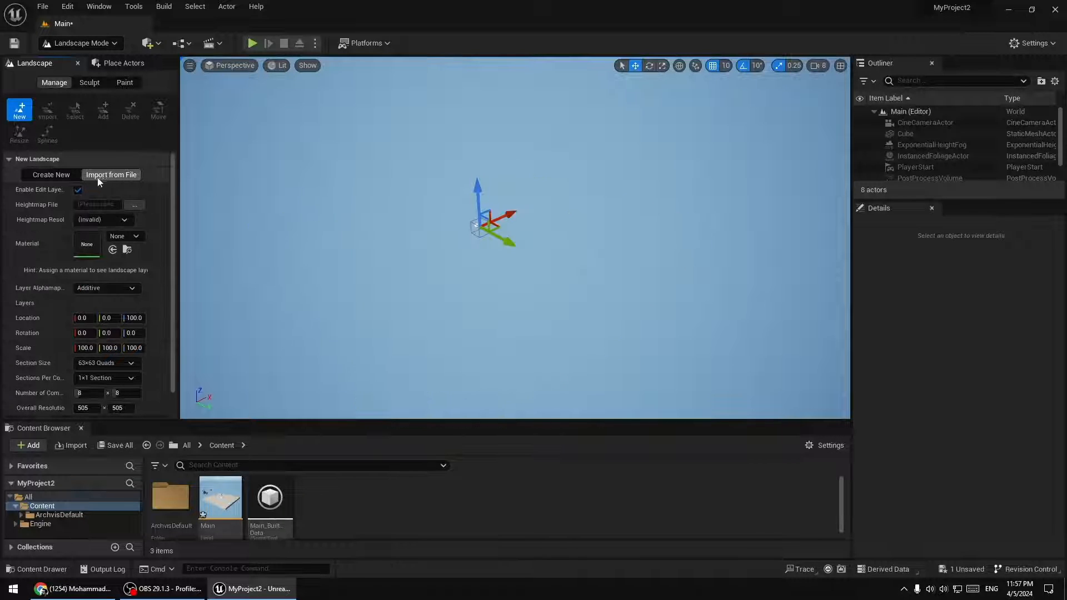
pyautogui.click(52, 175)
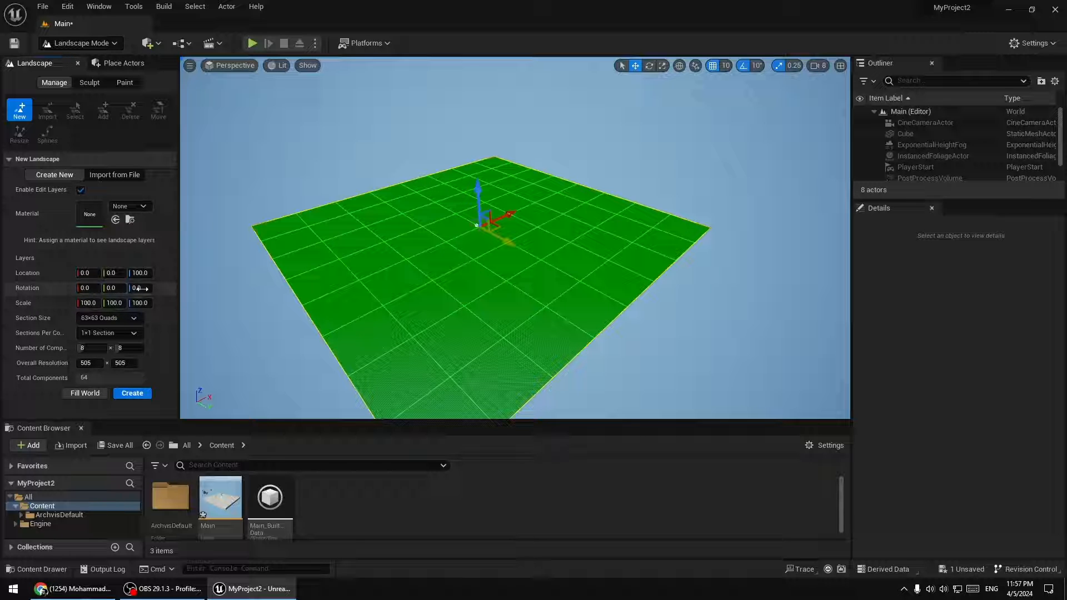
# Try rotating the landscape preview around Z and scaling it to 160 in X and Y, resetting each value to its default
pyautogui.moveTo(141, 289); pyautogui.dragTo(183, 288)
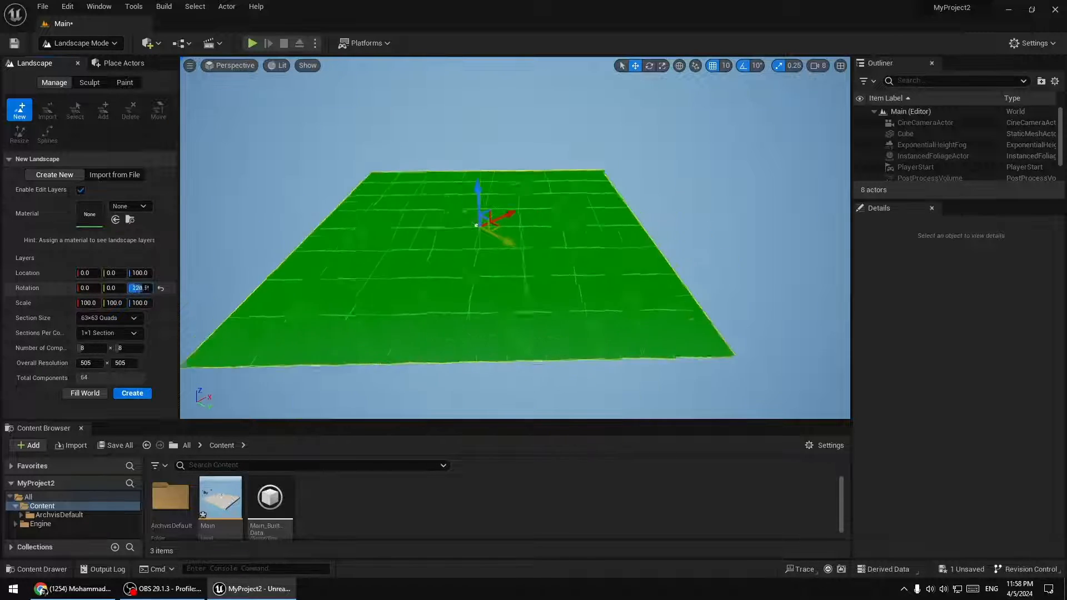
pyautogui.click(161, 288)
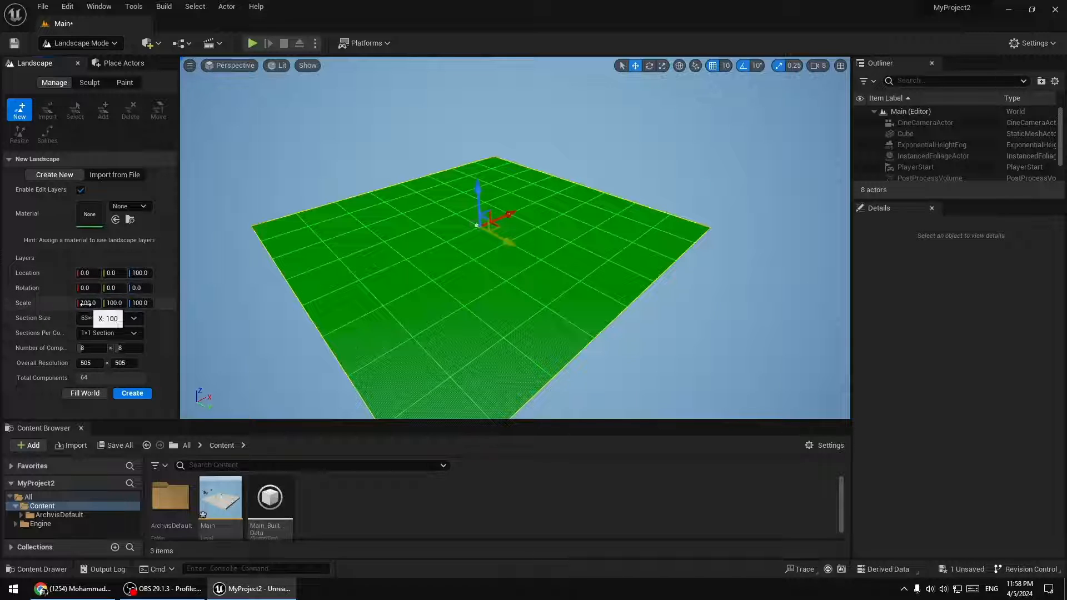
pyautogui.moveTo(88, 302)
pyautogui.mouseDown()
pyautogui.moveTo(119, 303)
pyautogui.moveTo(89, 303)
pyautogui.mouseUp()
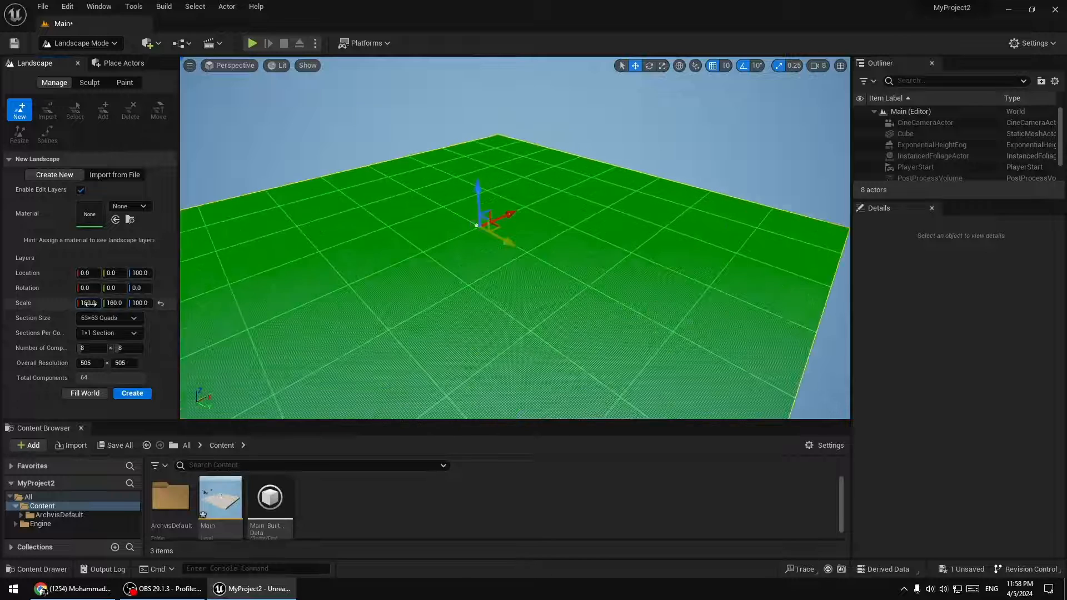
pyautogui.click(161, 303)
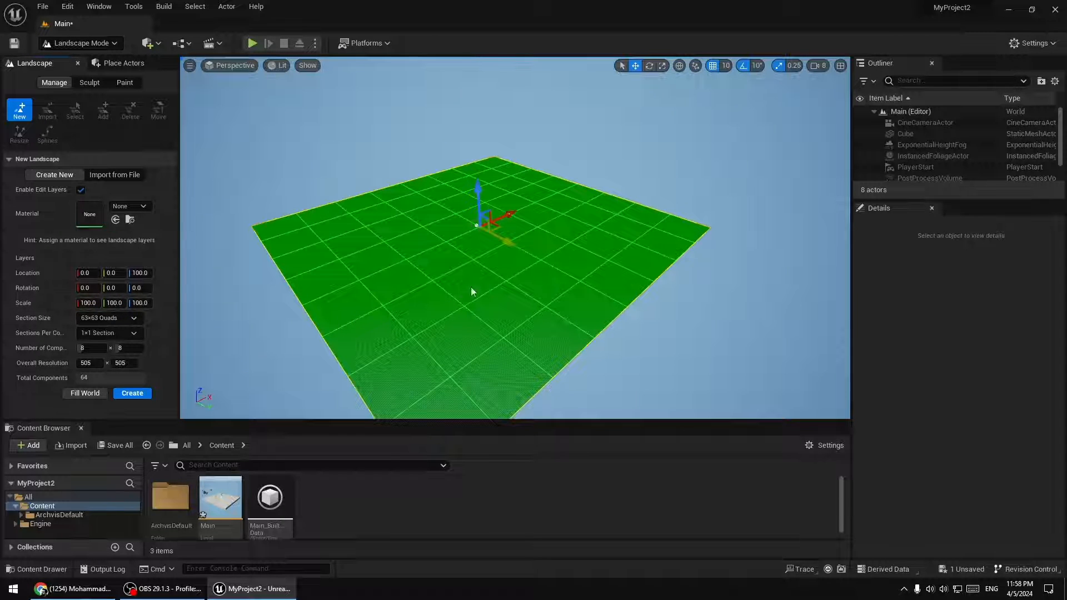
# Set the new landscape's section size to 7×7 quads and inspect the smaller preview around the cube up close
pyautogui.moveTo(471, 286); pyautogui.dragTo(460, 281, button='right')
pyautogui.moveTo(472, 368); pyautogui.dragTo(472, 366, button='right')
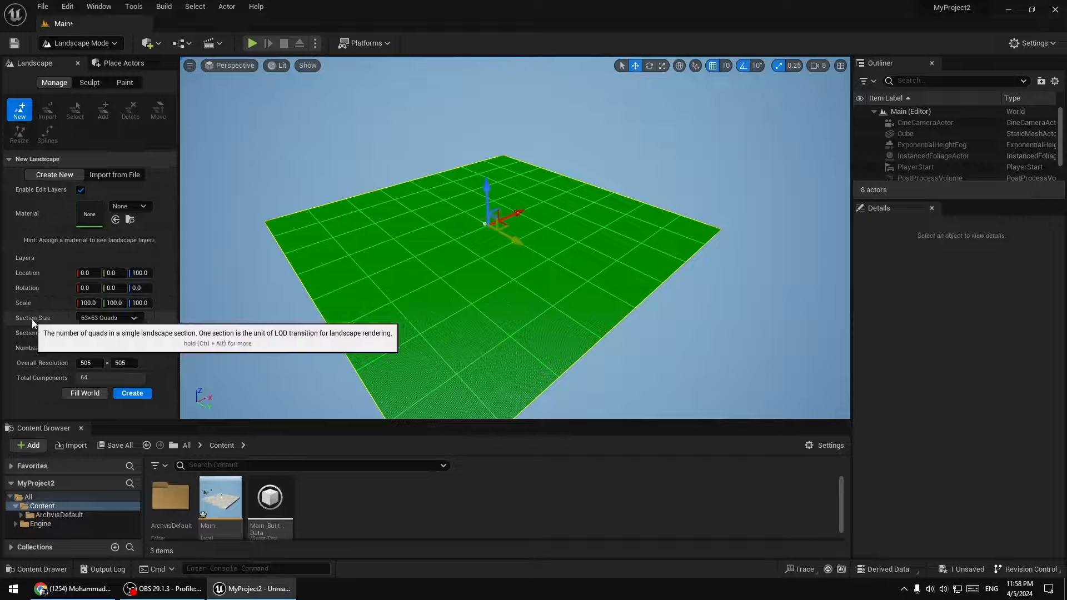
pyautogui.click(110, 320)
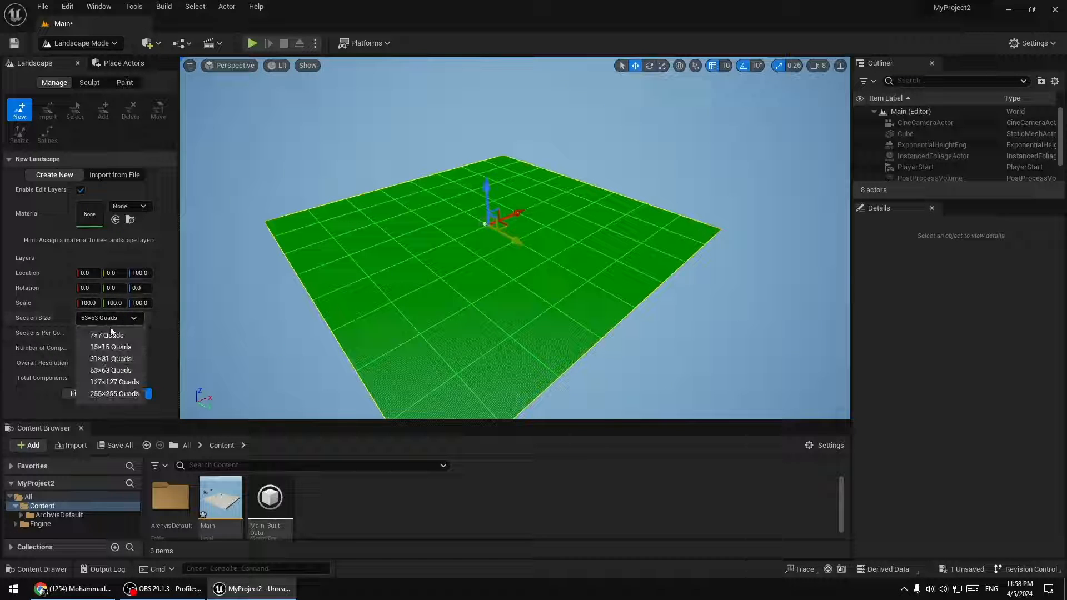
pyautogui.click(111, 335)
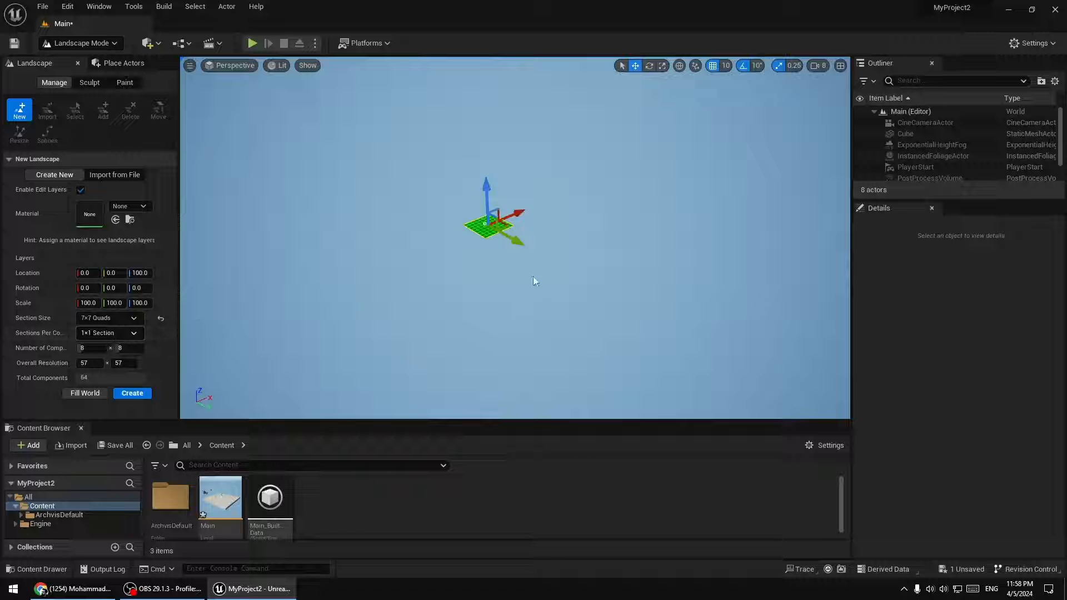
pyautogui.scroll(3, 532, 277)
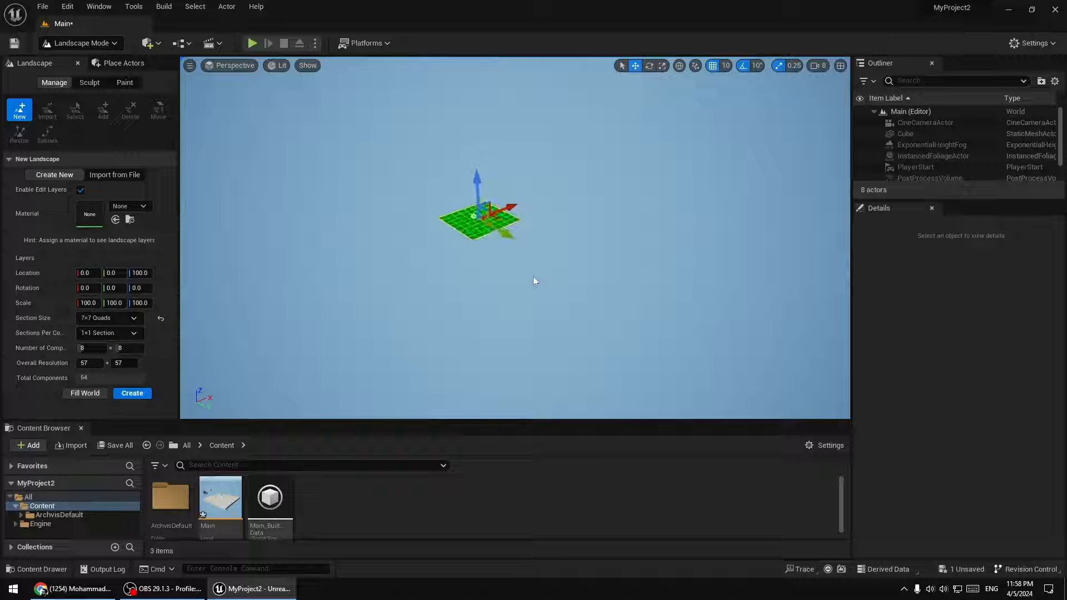
pyautogui.moveTo(532, 276); pyautogui.dragTo(515, 258, button='right')
pyautogui.scroll(6, 510, 251)
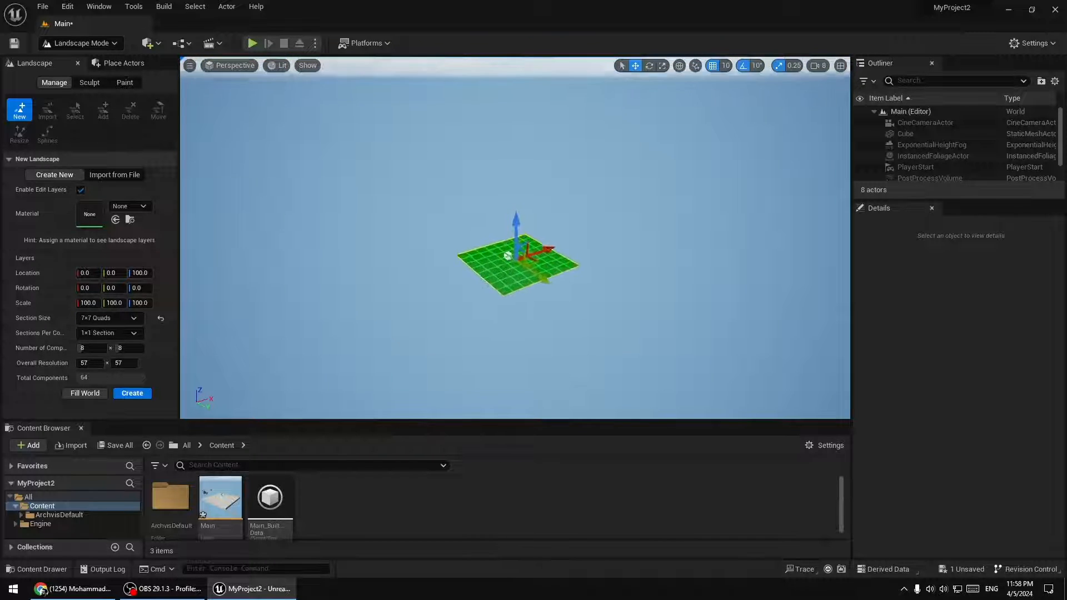
pyautogui.scroll(5, 520, 273)
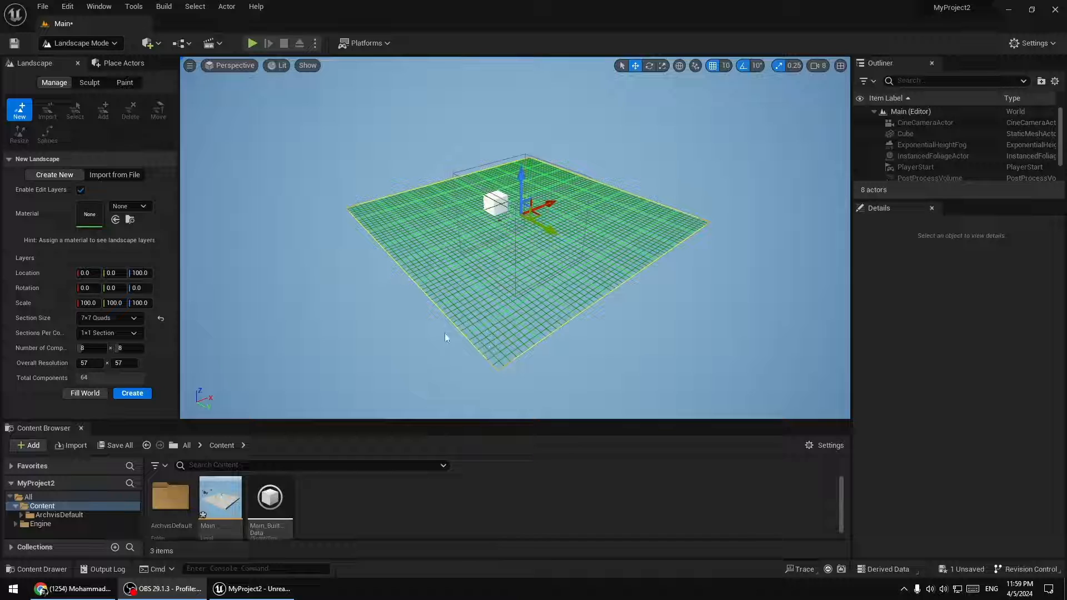
# Set the landscape's number of components to 16 × 10 and look over the preview
pyautogui.click(92, 349)
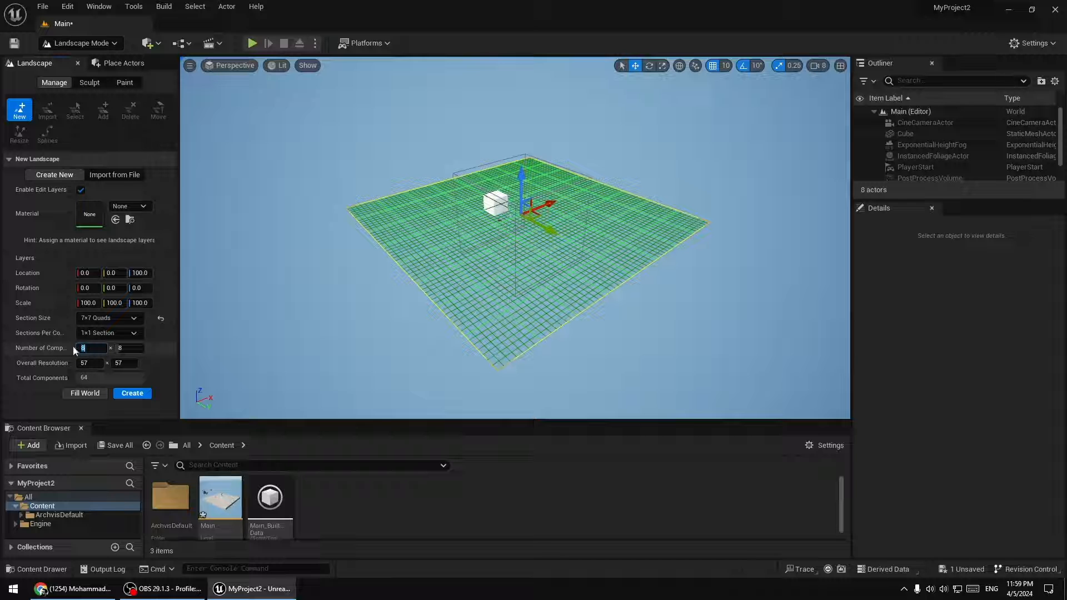
pyautogui.write('16')
pyautogui.press('Return')
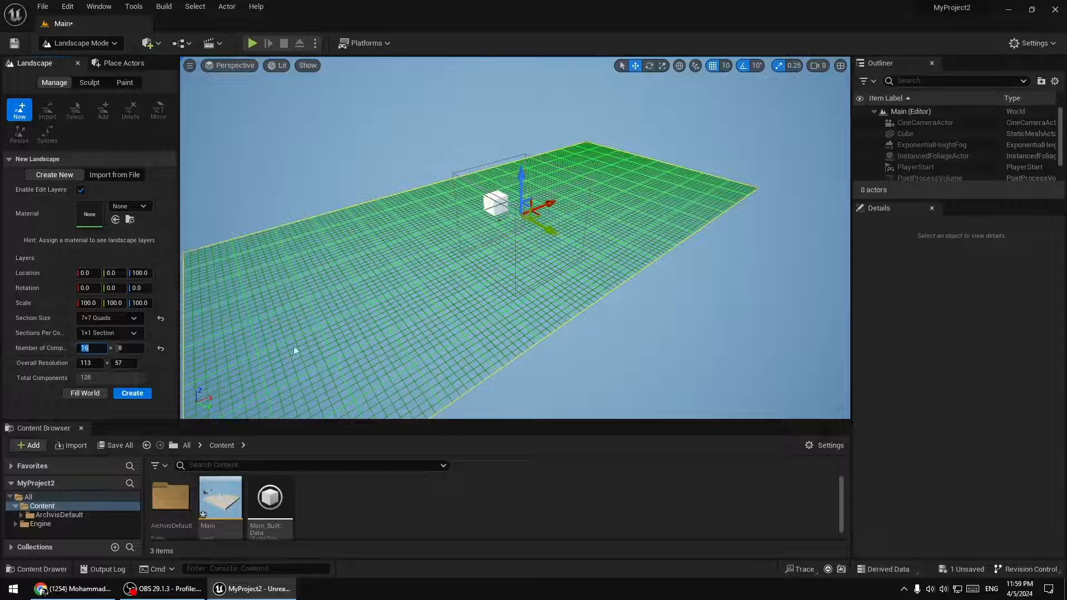
pyautogui.moveTo(348, 317); pyautogui.dragTo(329, 311, button='right')
pyautogui.scroll(-3, 367, 328)
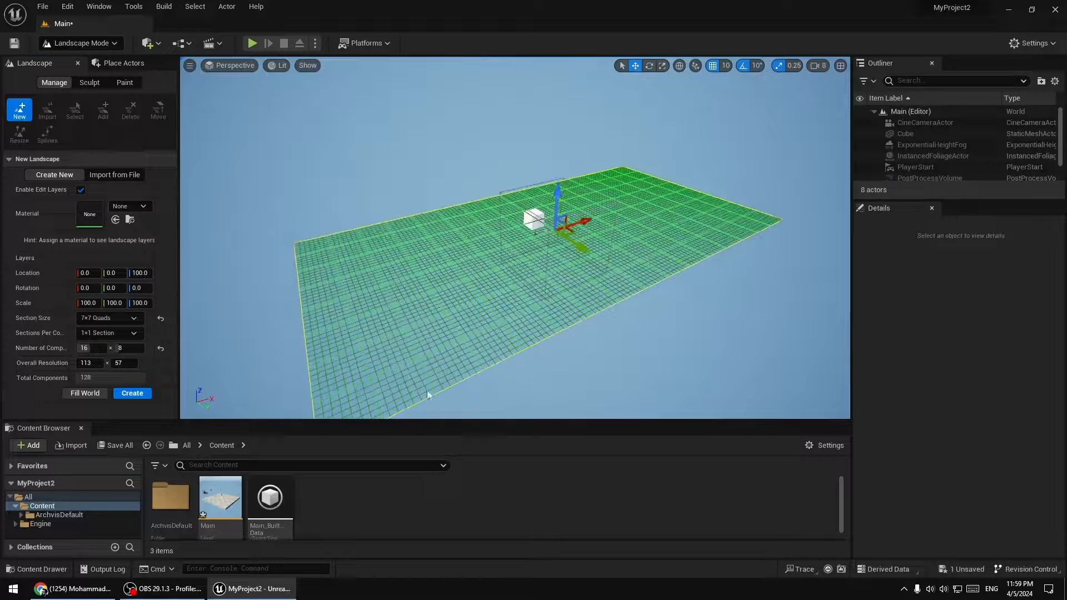
pyautogui.click(126, 349)
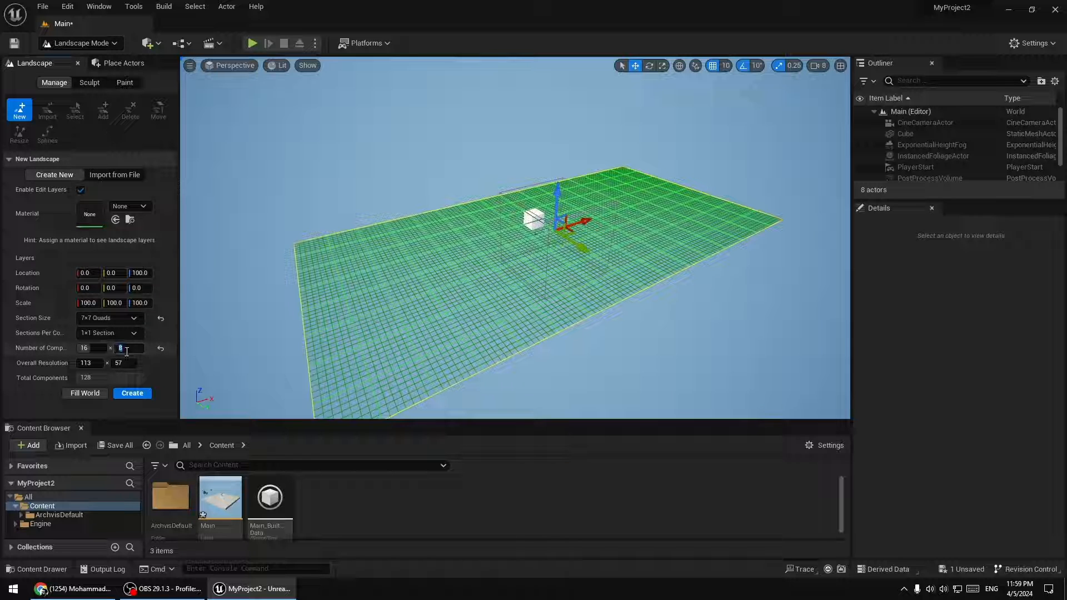
pyautogui.write('10')
pyautogui.press('Return')
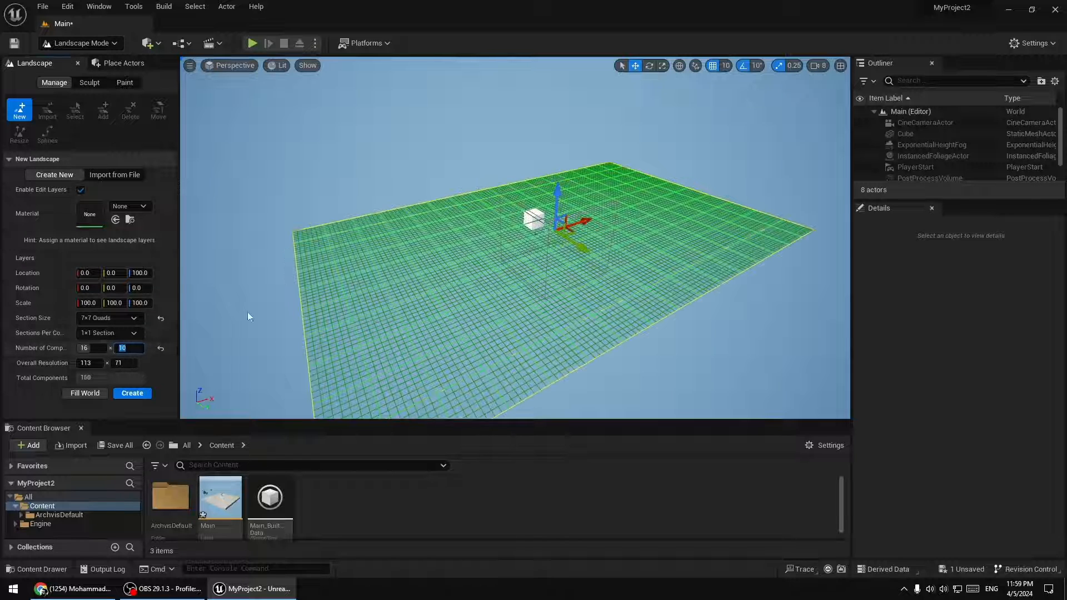
pyautogui.moveTo(354, 330); pyautogui.dragTo(354, 305, button='right')
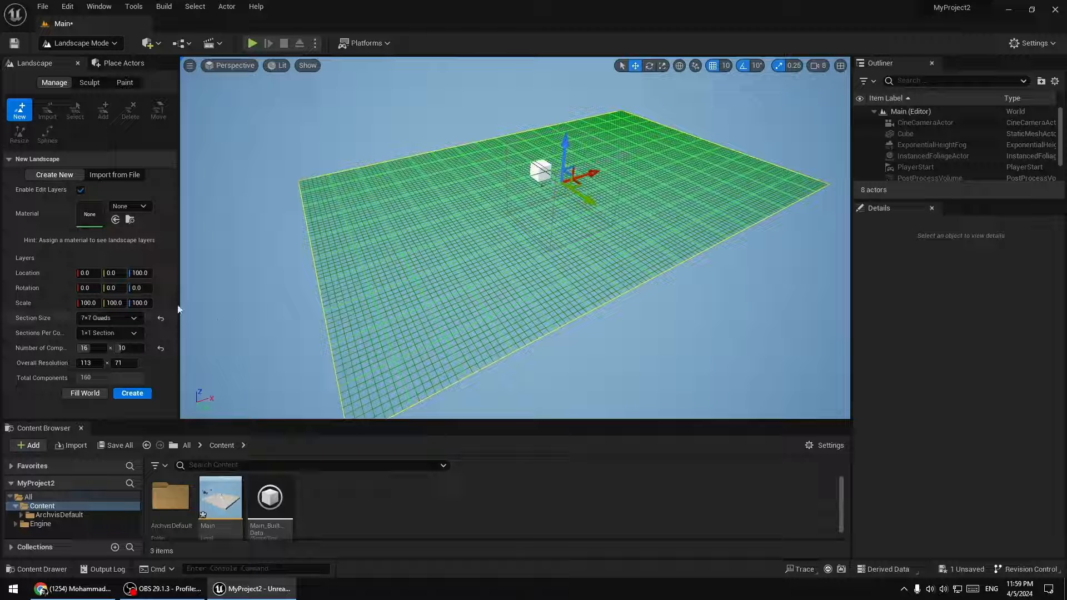
# Try a section size of 31×31 quads for the landscape, and switch it back to 7×7 quads
pyautogui.click(112, 318)
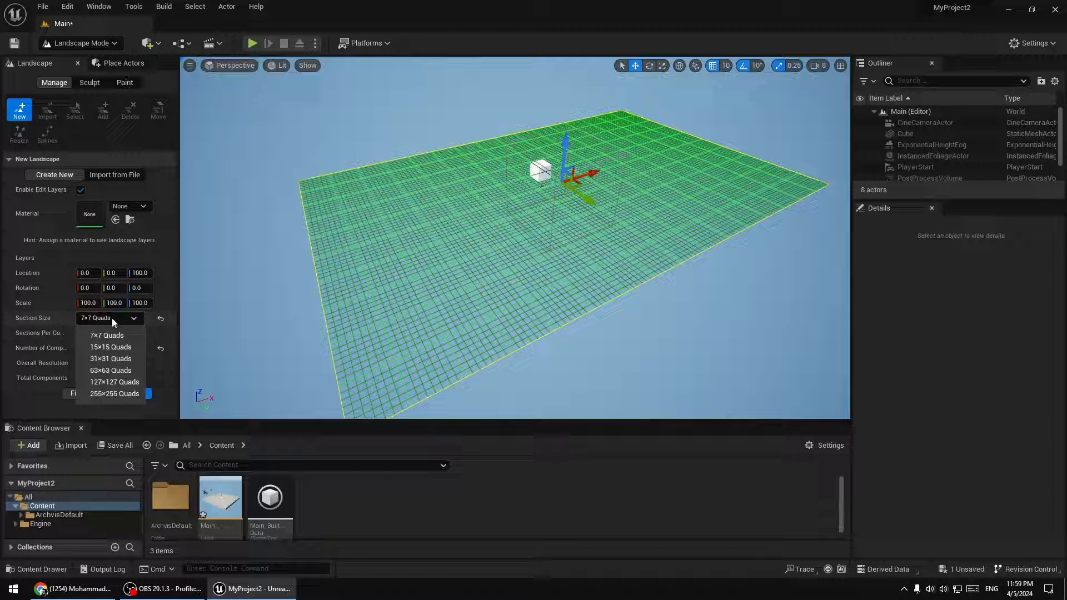
pyautogui.click(108, 357)
pyautogui.scroll(-5, 482, 282)
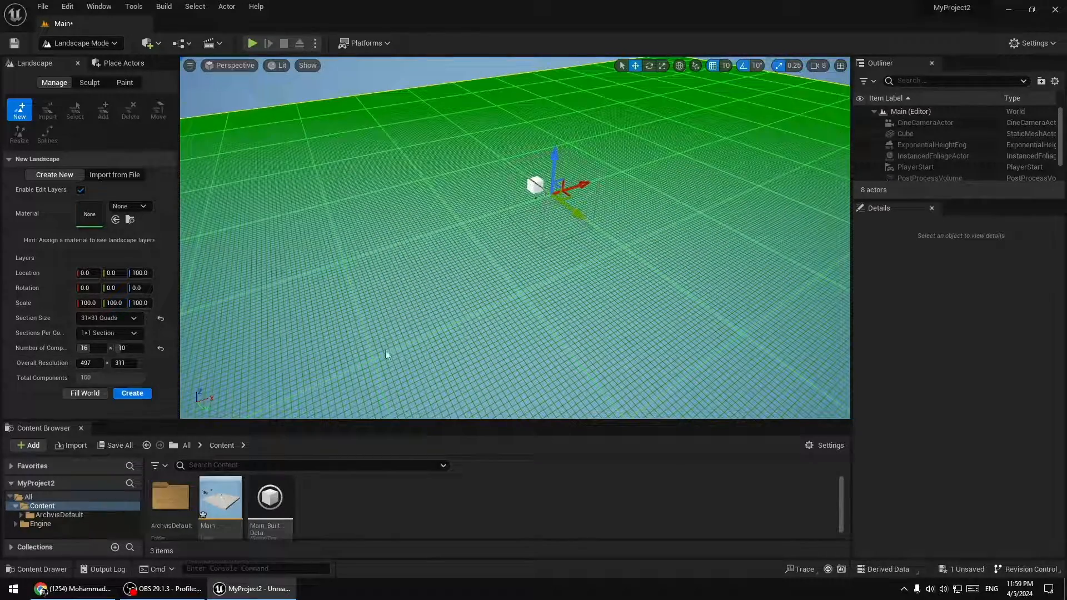
pyautogui.click(111, 317)
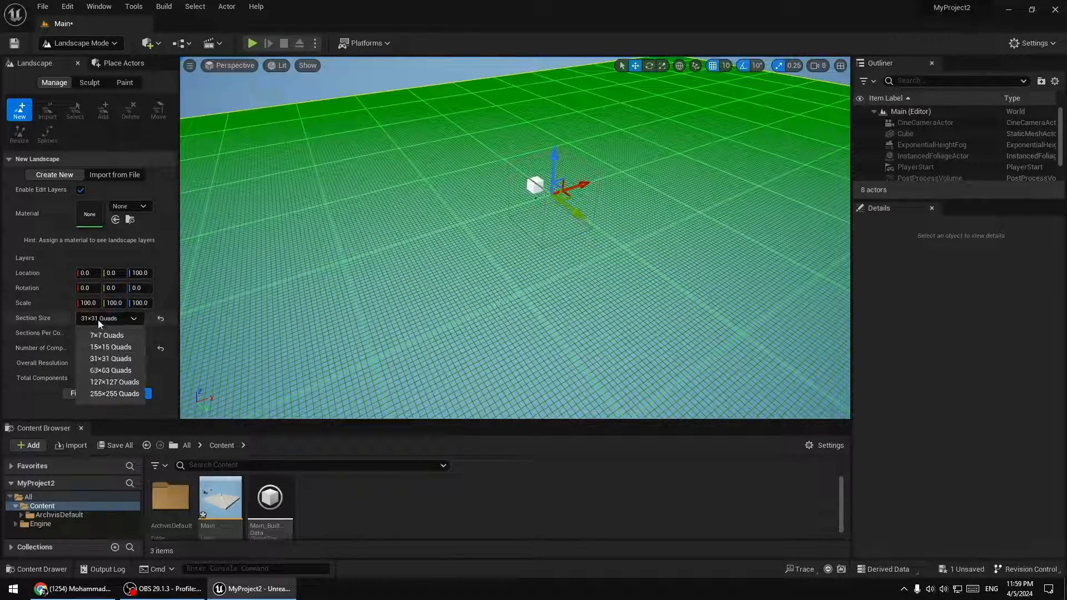
pyautogui.click(108, 333)
pyautogui.scroll(4, 511, 320)
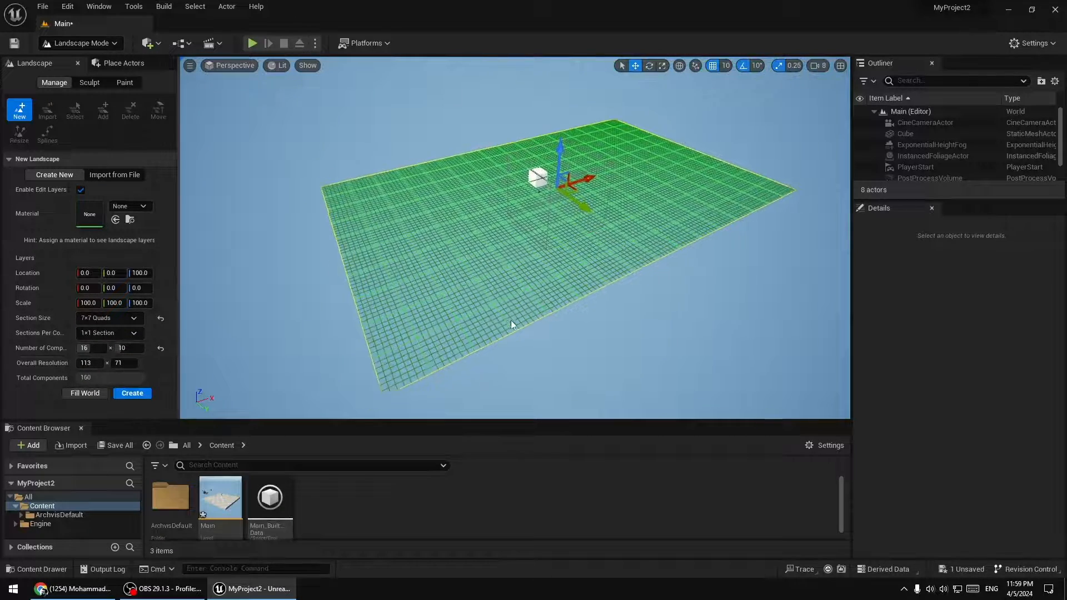
pyautogui.moveTo(525, 308); pyautogui.dragTo(525, 326, button='right')
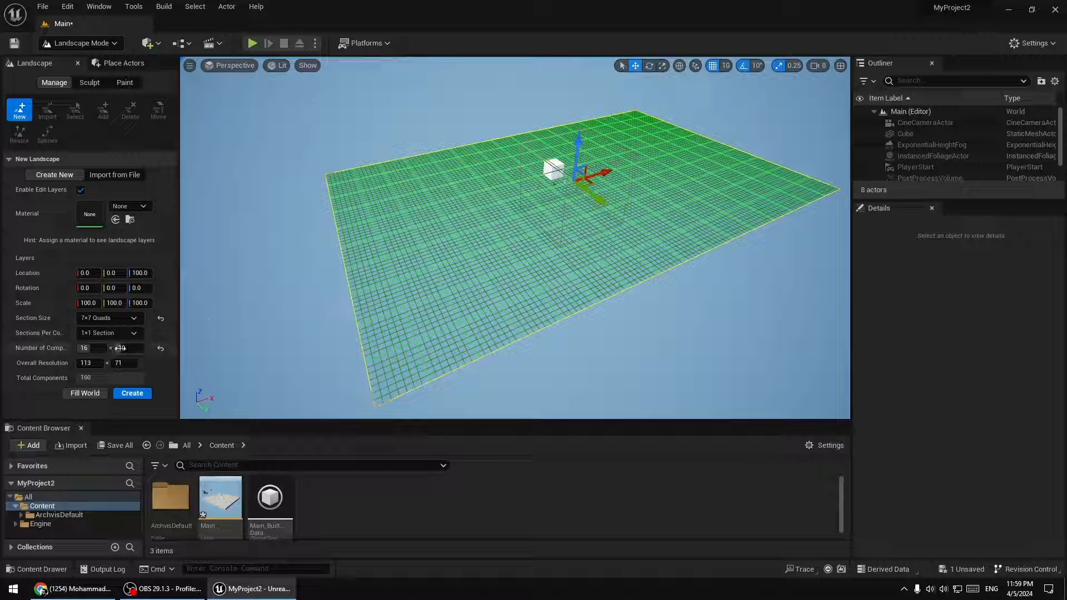
# Set the landscape's number of components to 20 × 20, keeping the section size at 7×7 quads
pyautogui.click(97, 349)
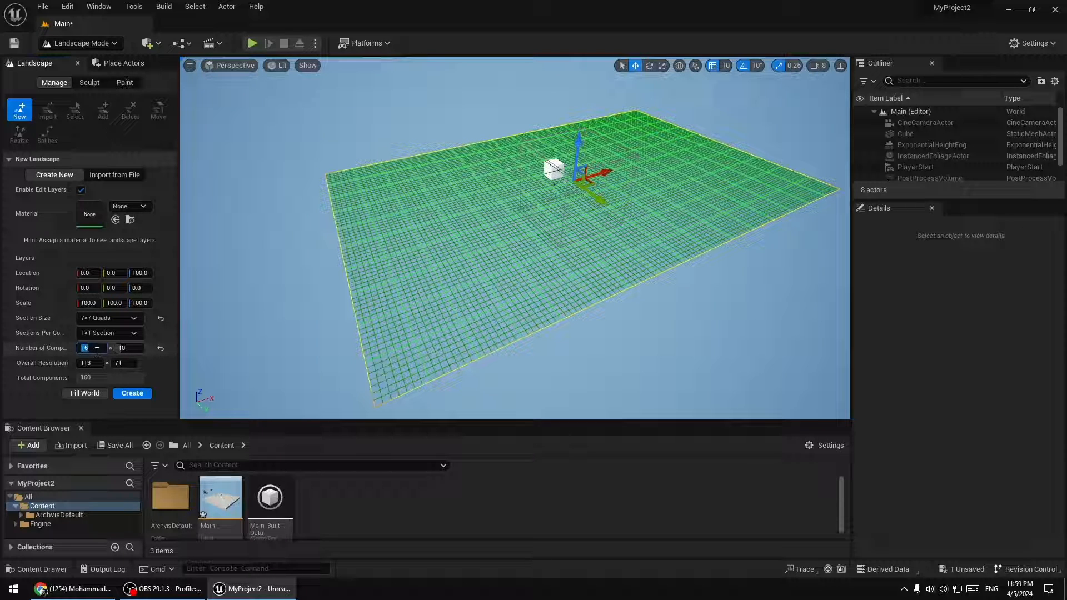
pyautogui.write('20')
pyautogui.click(136, 351)
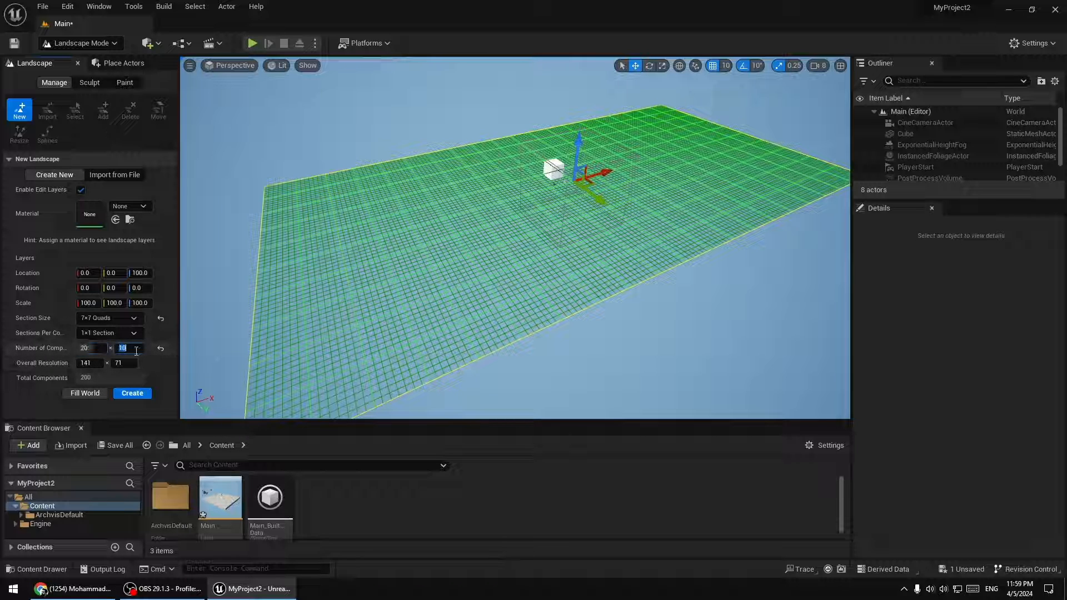
pyautogui.write('20')
pyautogui.press('Return')
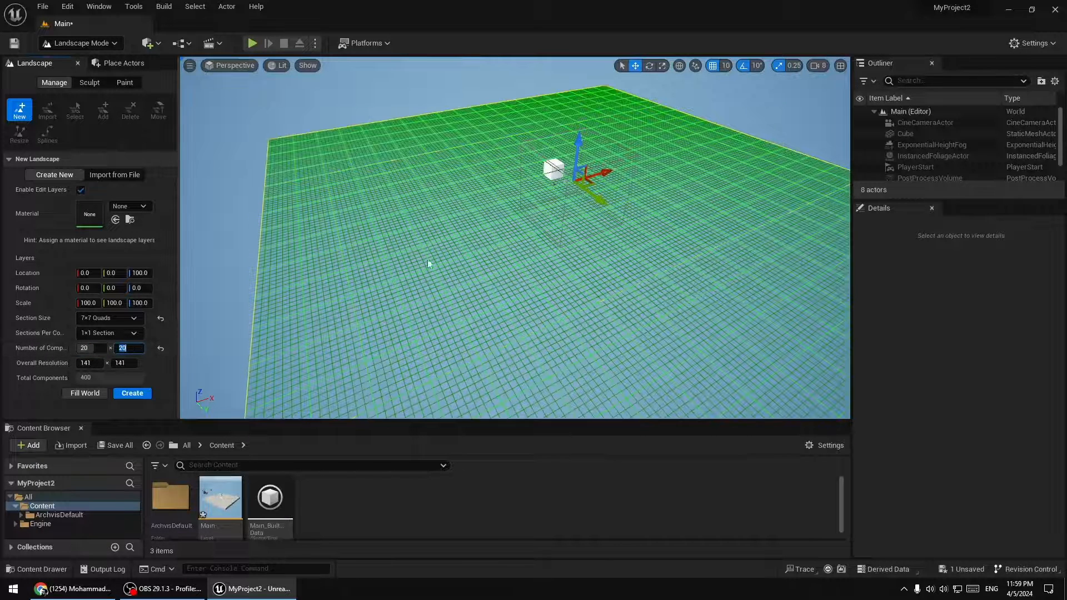
pyautogui.click(101, 319)
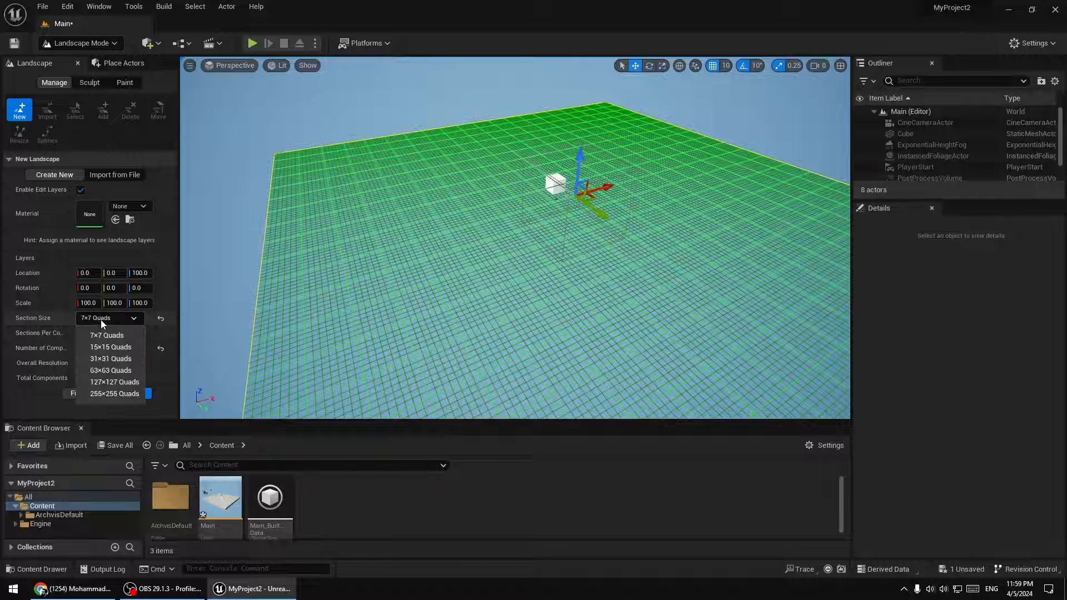
pyautogui.click(115, 321)
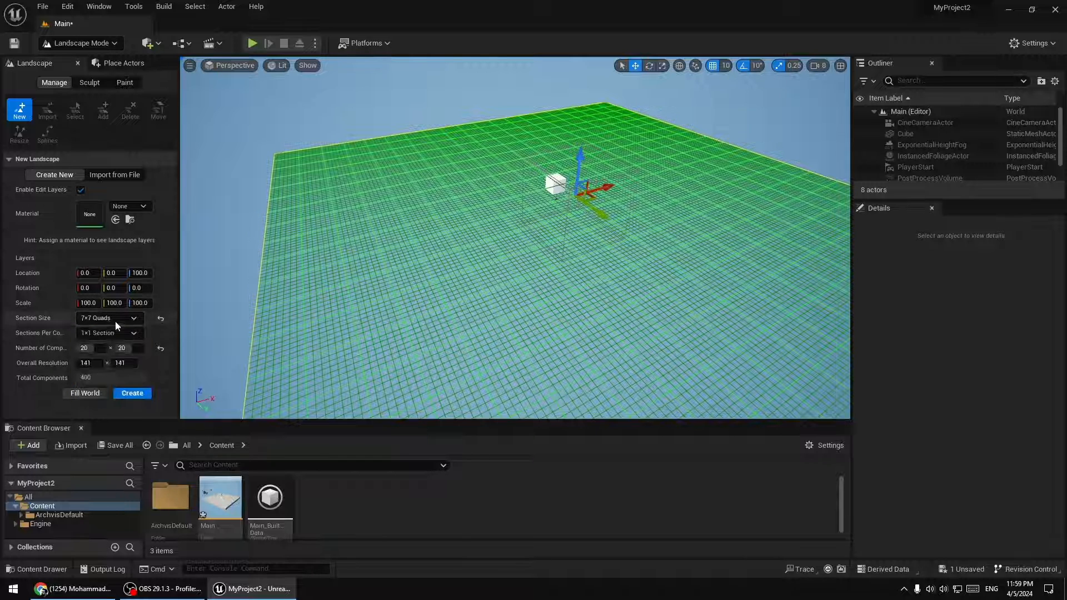
# Try 2×2 sections per component for the new landscape and look over the enlarged preview down to its near corner
pyautogui.click(114, 332)
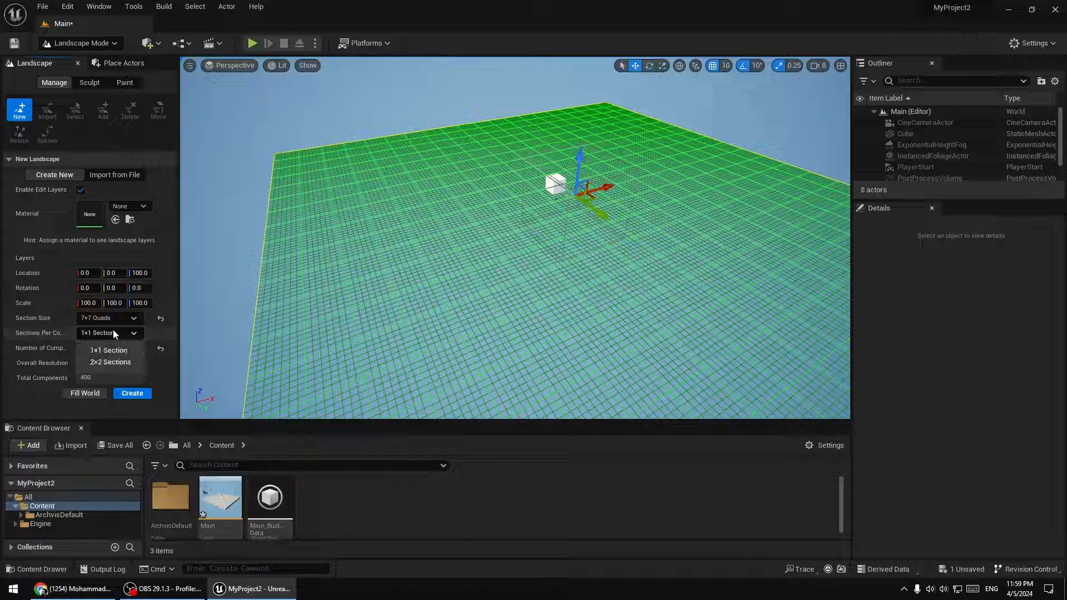
pyautogui.click(112, 362)
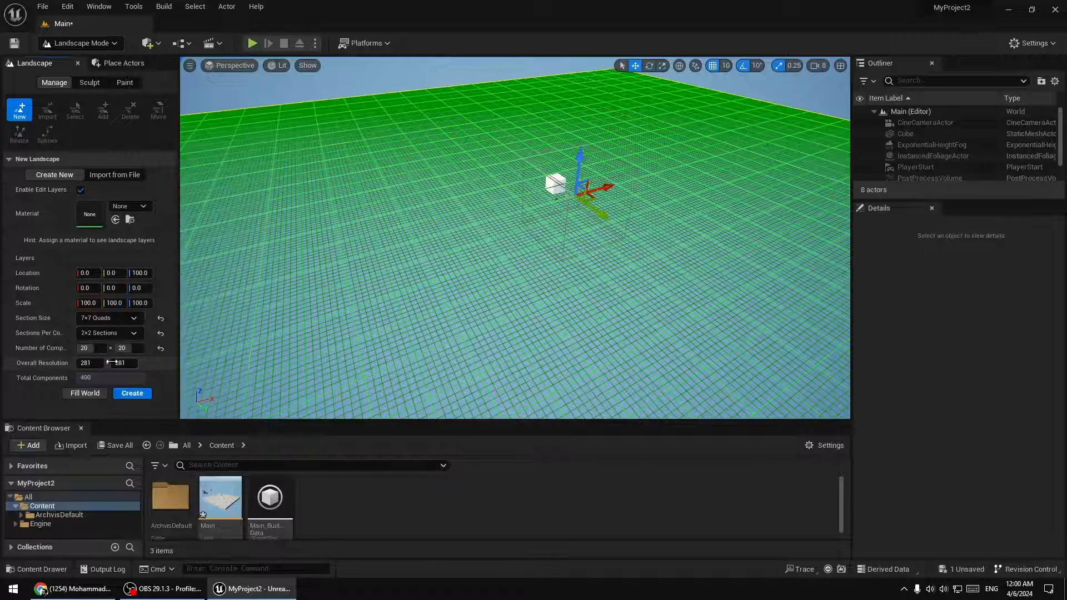
pyautogui.scroll(-5, 479, 273)
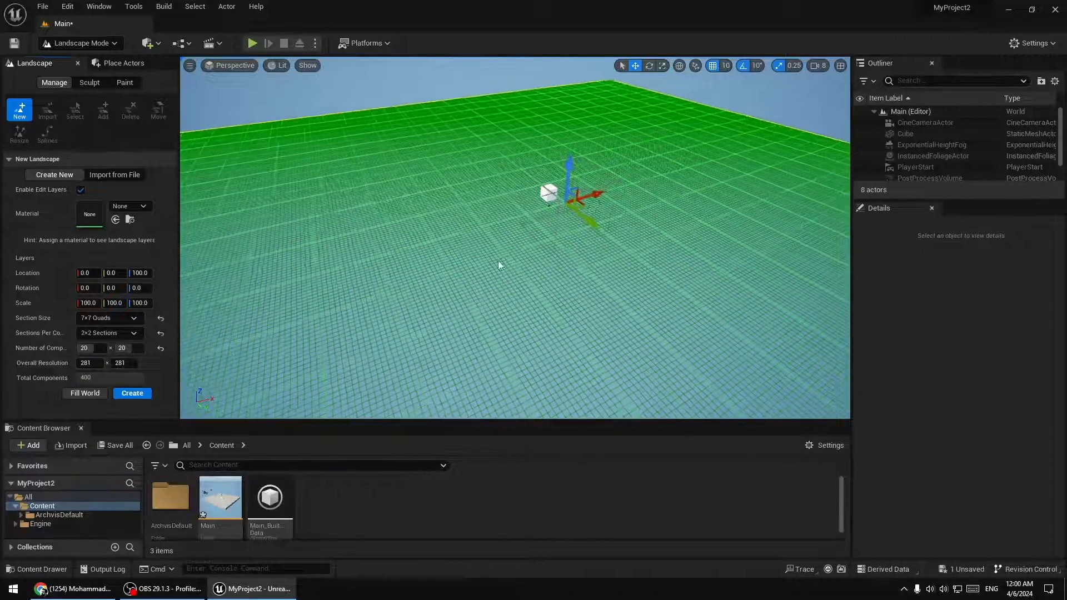
pyautogui.moveTo(498, 261); pyautogui.dragTo(472, 299, button='right')
pyautogui.press('s')
pyautogui.press('a')
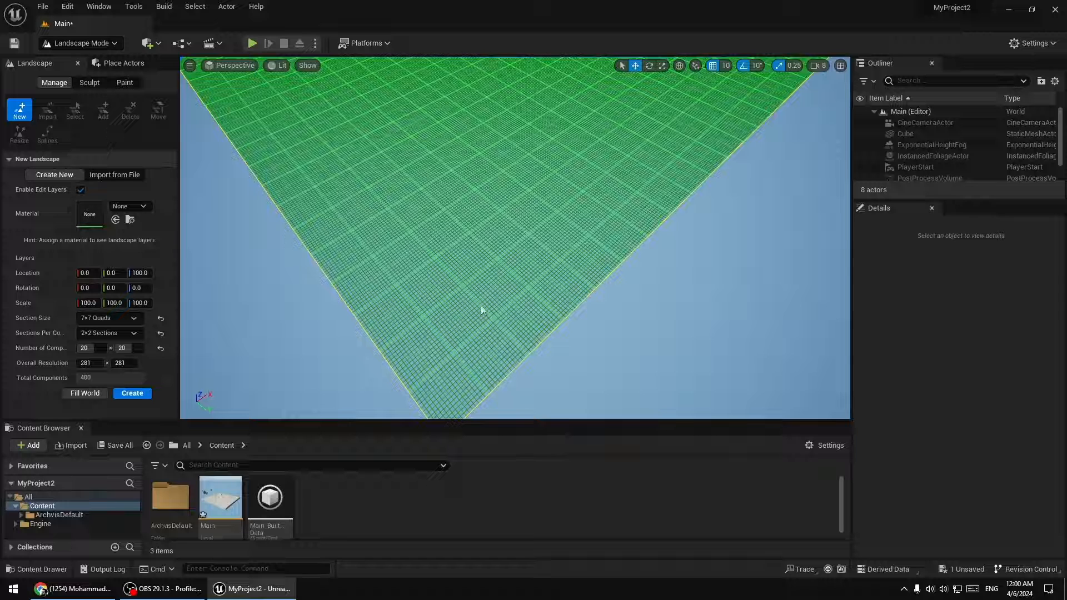
# Switch the landscape back to 1×1 section per component and view the whole preview for comparison
pyautogui.click(119, 333)
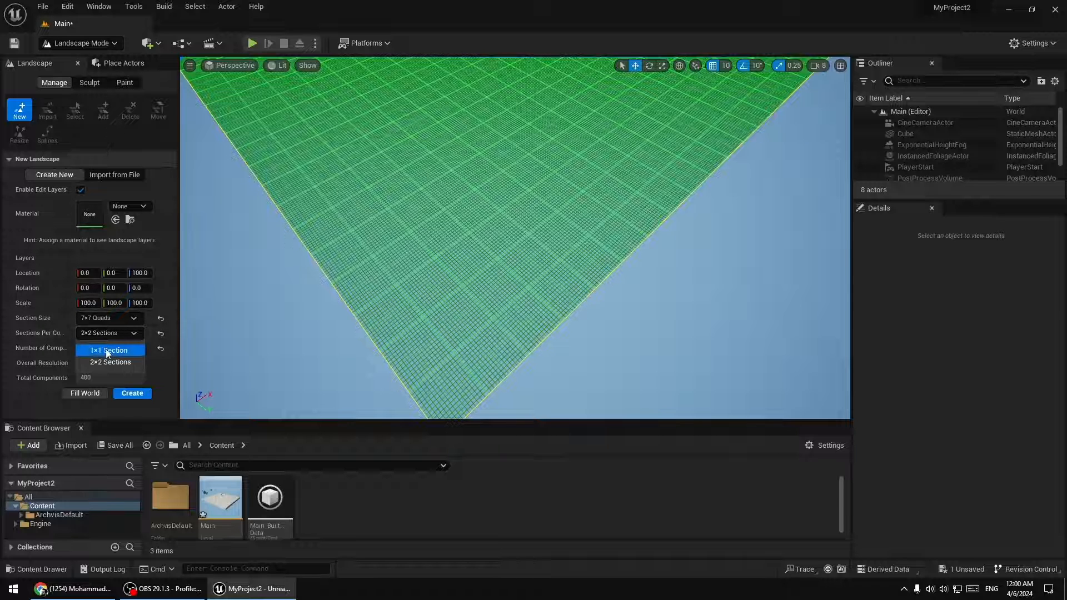
pyautogui.click(106, 349)
pyautogui.moveTo(539, 212); pyautogui.dragTo(442, 237, button='right')
pyautogui.press('w')
pyautogui.press('s')
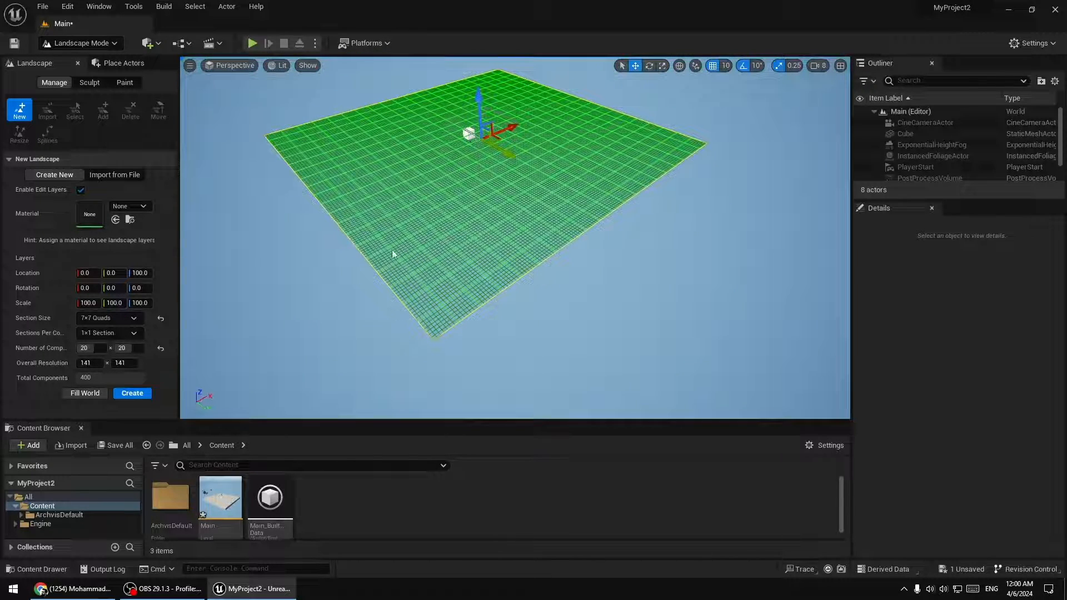
# Set the landscape's sections per component to 2×2 and compare the preview grid up close and from afar
pyautogui.click(108, 333)
pyautogui.click(98, 352)
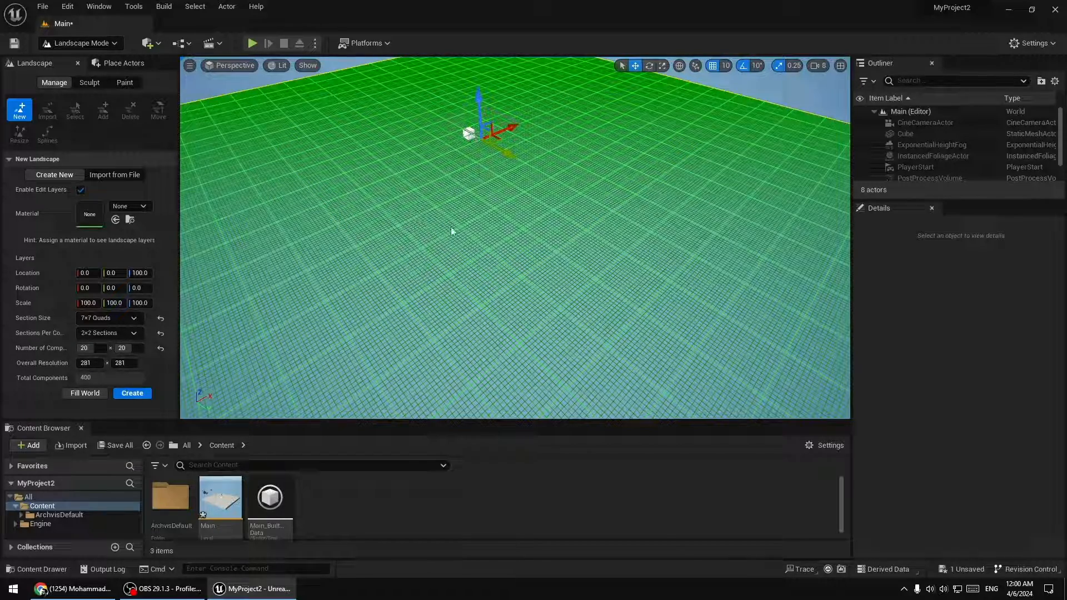
pyautogui.moveTo(451, 227); pyautogui.dragTo(460, 298, button='right')
pyautogui.scroll(-5, 477, 309)
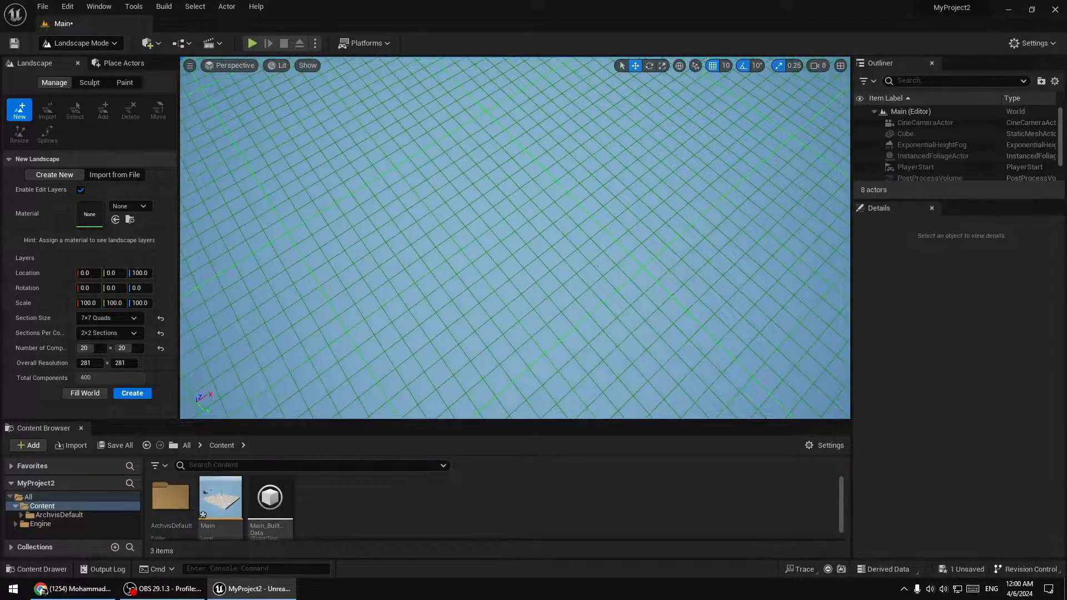
pyautogui.moveTo(476, 309); pyautogui.dragTo(471, 244, button='right')
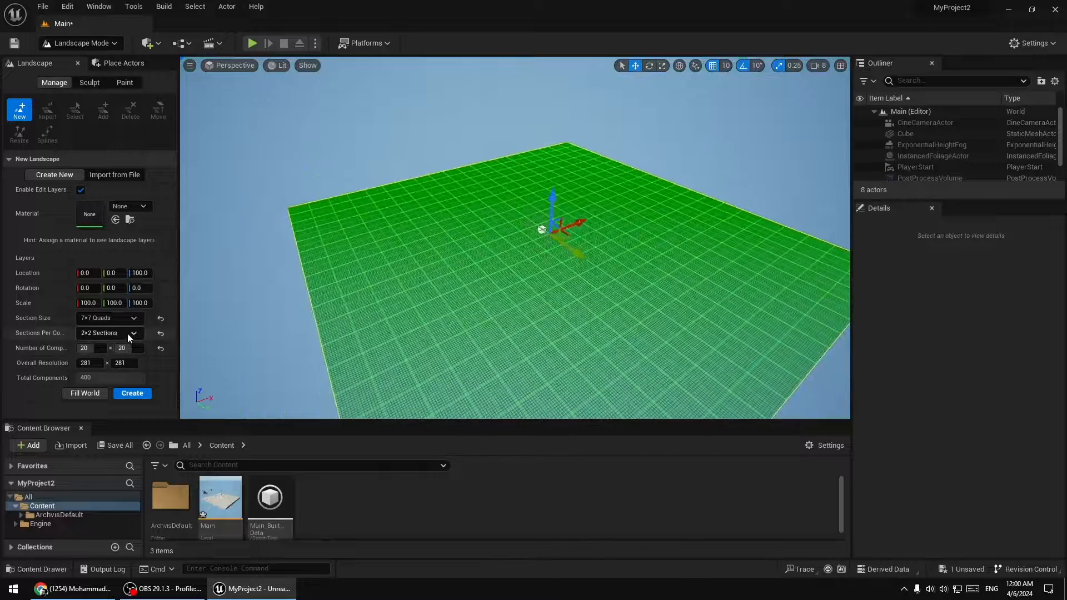
# Set the landscape's number of components to 10 × 10 and look over the resulting preview
pyautogui.moveTo(545, 308); pyautogui.dragTo(534, 305, button='right')
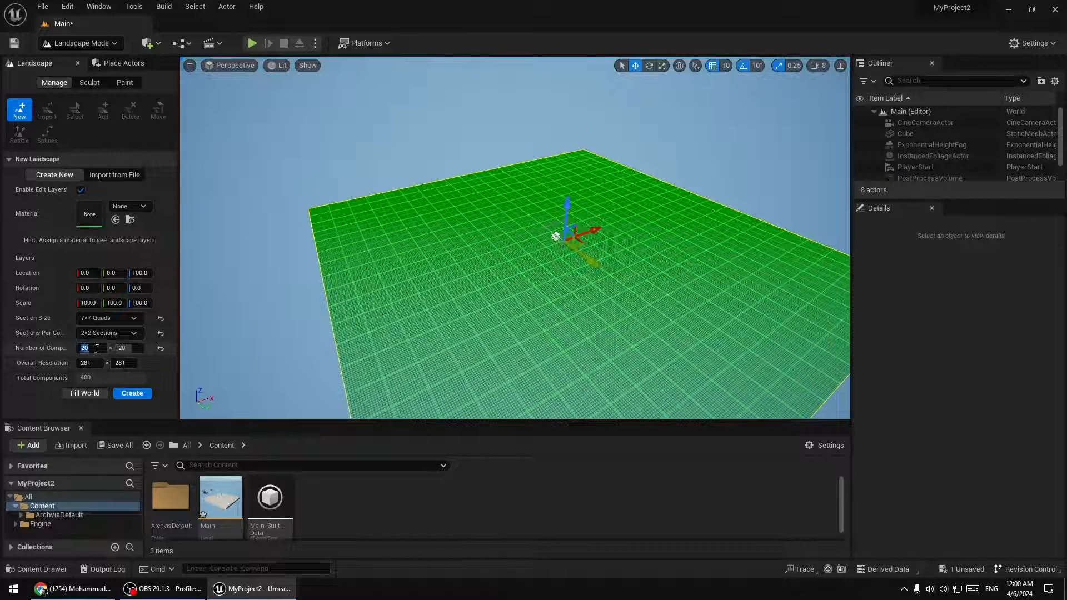
pyautogui.press('Return')
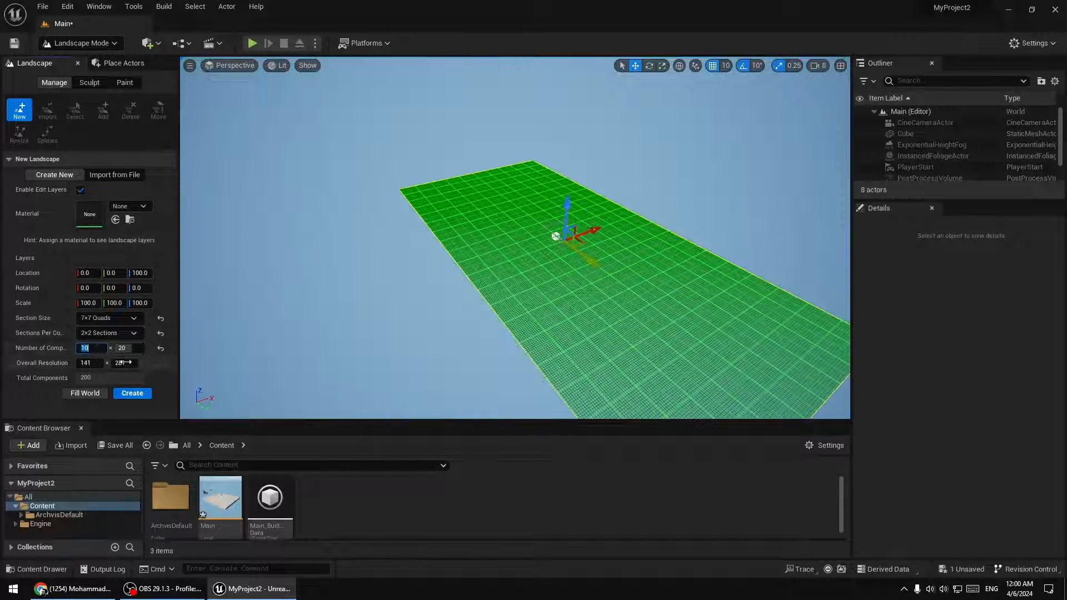
pyautogui.write('10')
pyautogui.press('Return')
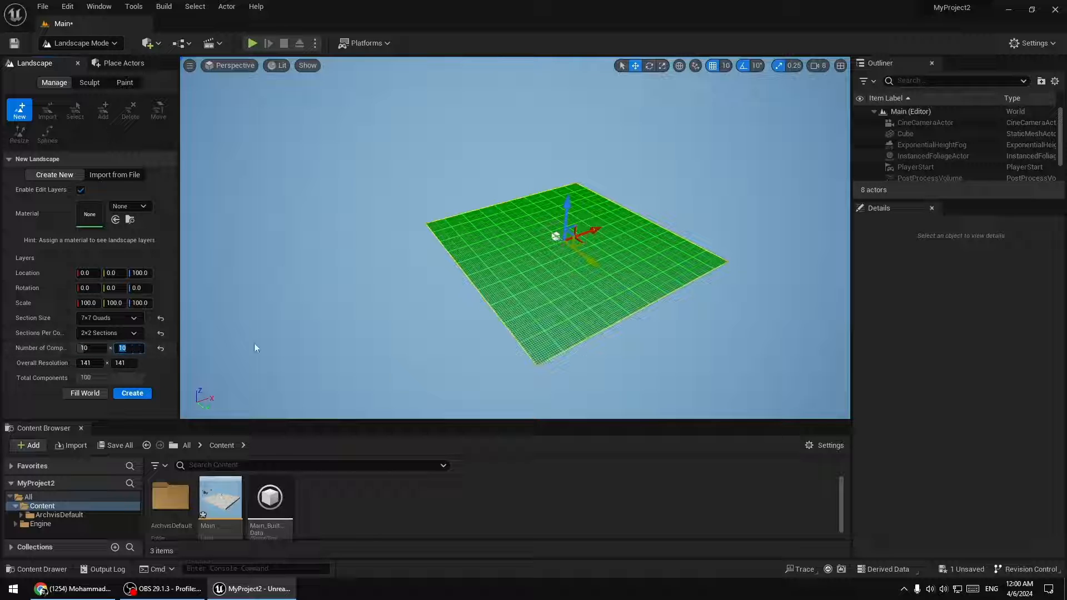
pyautogui.moveTo(447, 327)
pyautogui.mouseDown(button='right')
pyautogui.moveTo(473, 341)
pyautogui.moveTo(446, 330)
pyautogui.moveTo(457, 336)
pyautogui.mouseUp(button='right')
pyautogui.press('w')
pyautogui.press('s')
pyautogui.press('w')
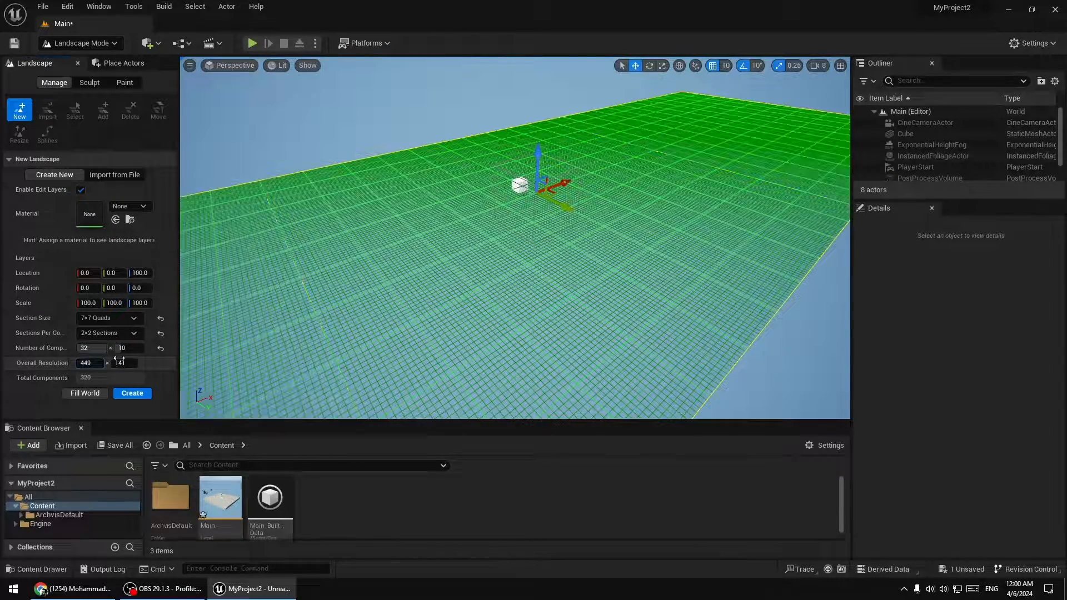
# Try an overall resolution of 449 × 449 for the landscape and view the larger preview
pyautogui.moveTo(120, 363); pyautogui.dragTo(136, 363)
pyautogui.press('s')
pyautogui.moveTo(395, 326); pyautogui.dragTo(389, 317, button='right')
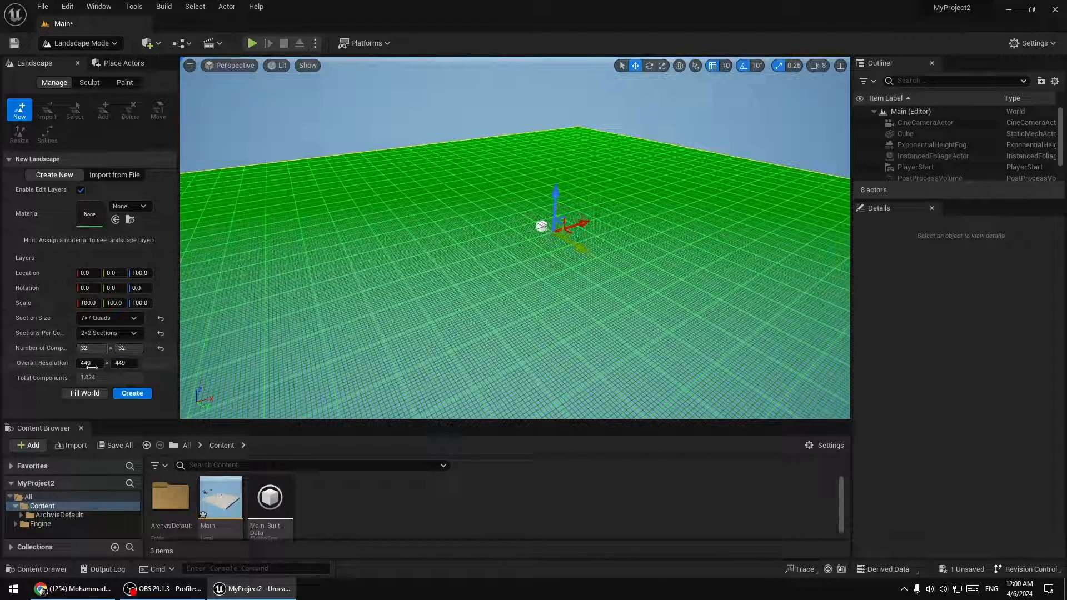
# Reset the landscape's number of components to its default, and set it to 10 × 10
pyautogui.click(161, 349)
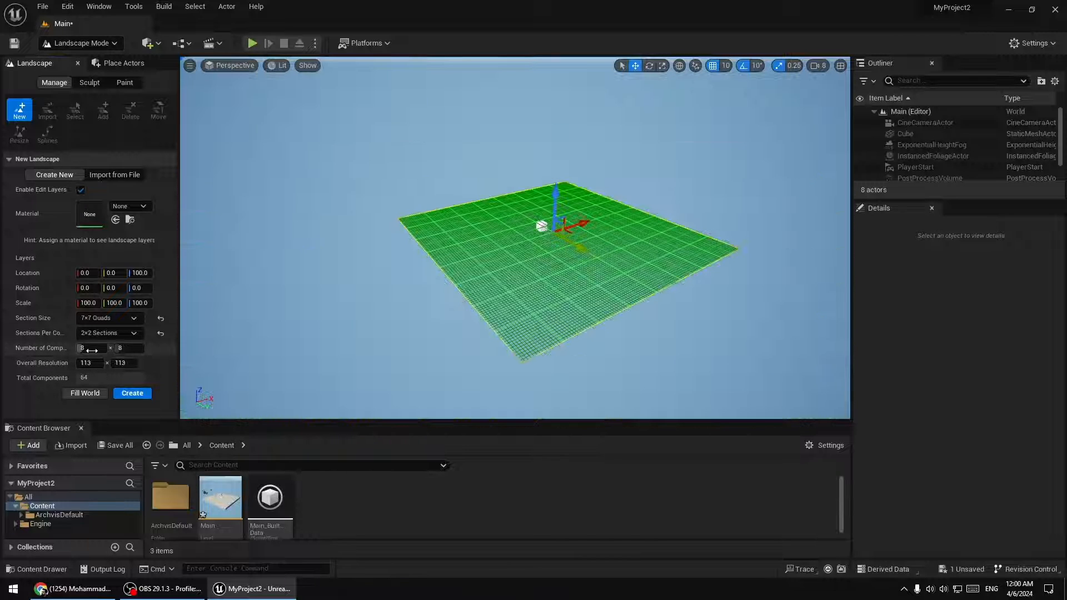
pyautogui.press('Return')
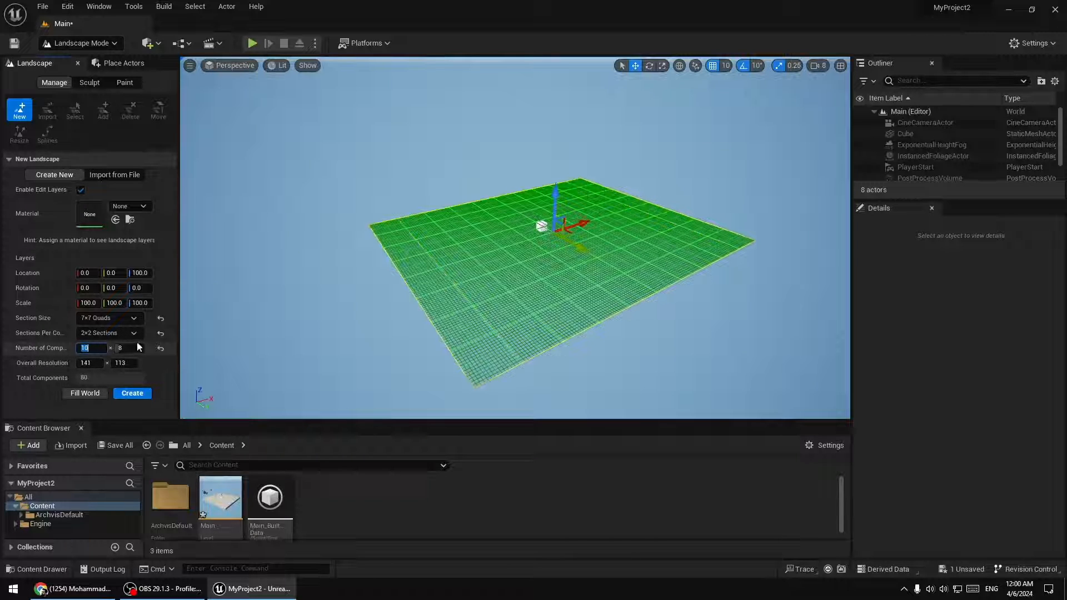
pyautogui.press('Return')
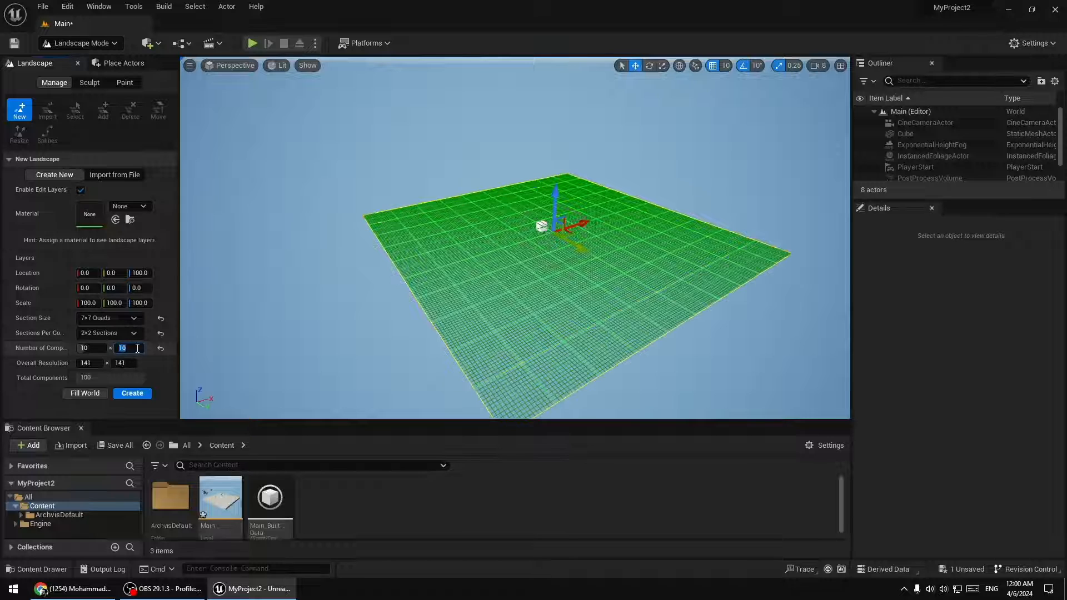
# Browse the materials available for the new landscape without assigning one
pyautogui.click(132, 205)
pyautogui.click(132, 205)
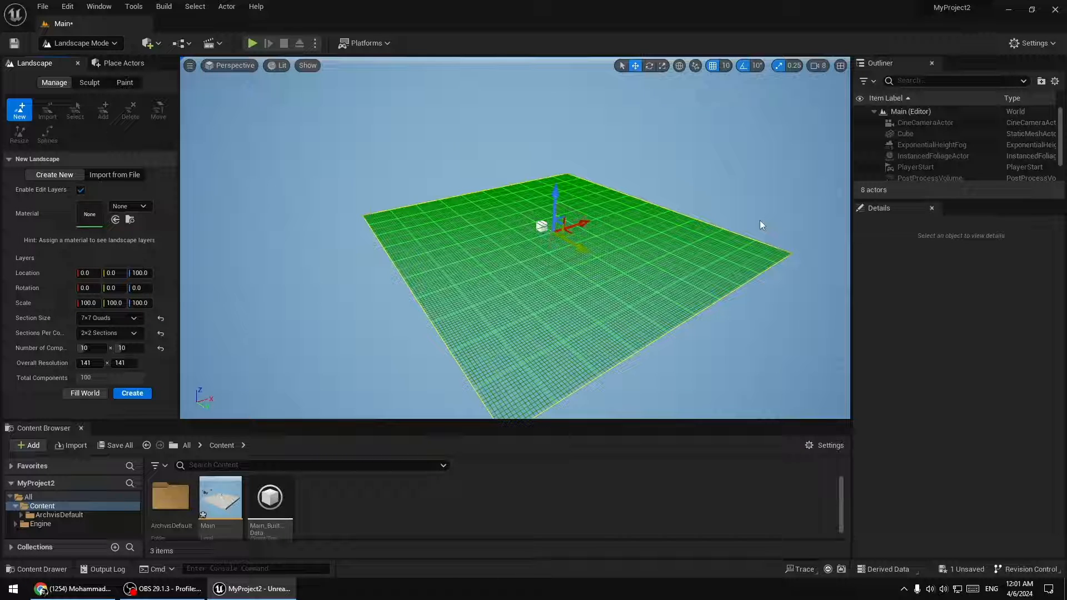
pyautogui.click(131, 209)
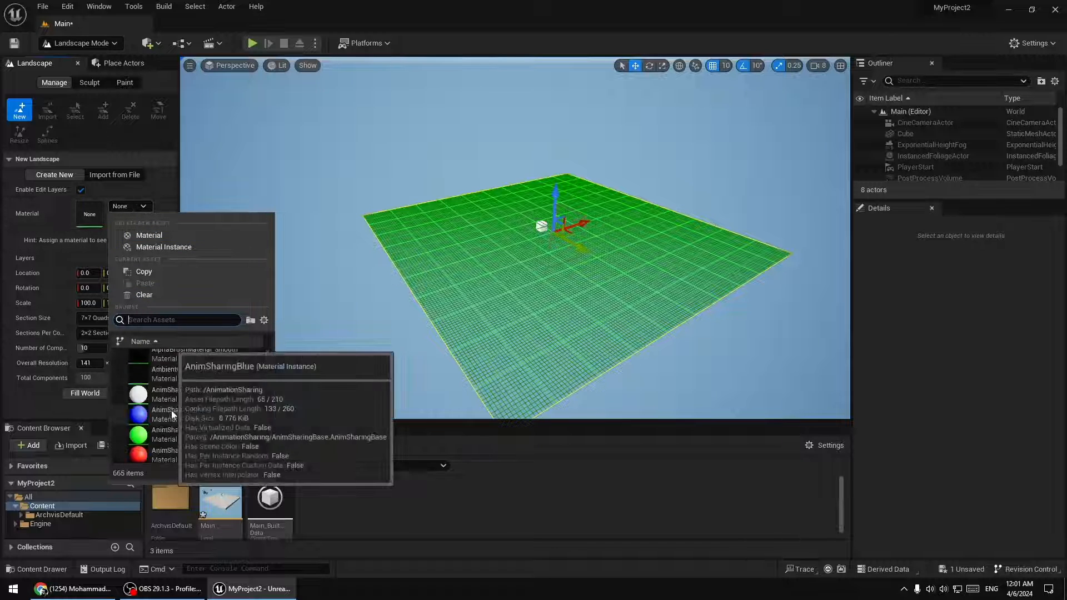
pyautogui.scroll(-5, 172, 414)
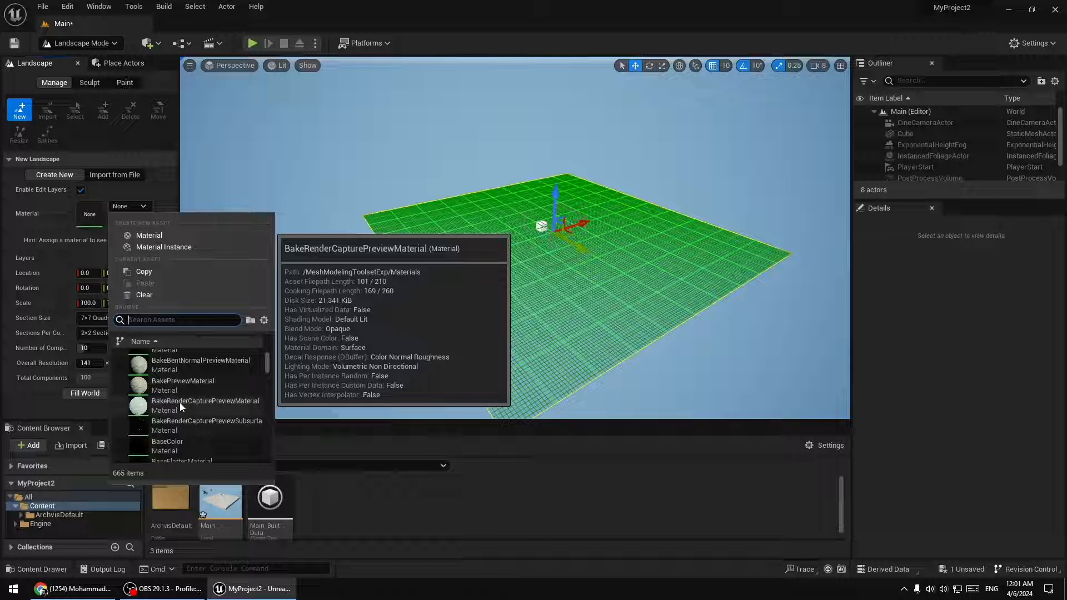
pyautogui.scroll(1, 172, 405)
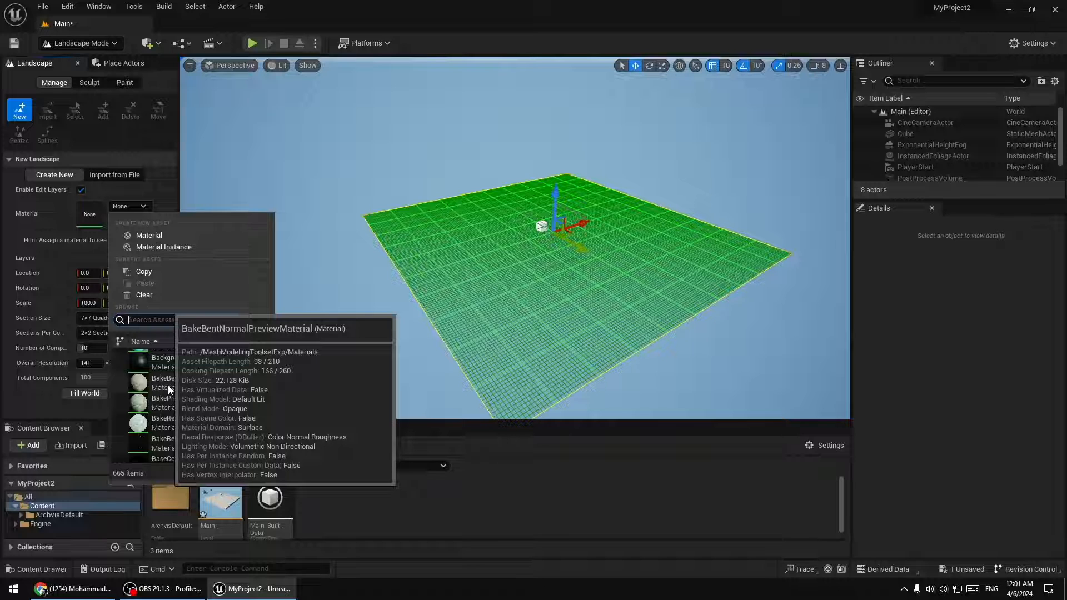
pyautogui.scroll(-3, 167, 385)
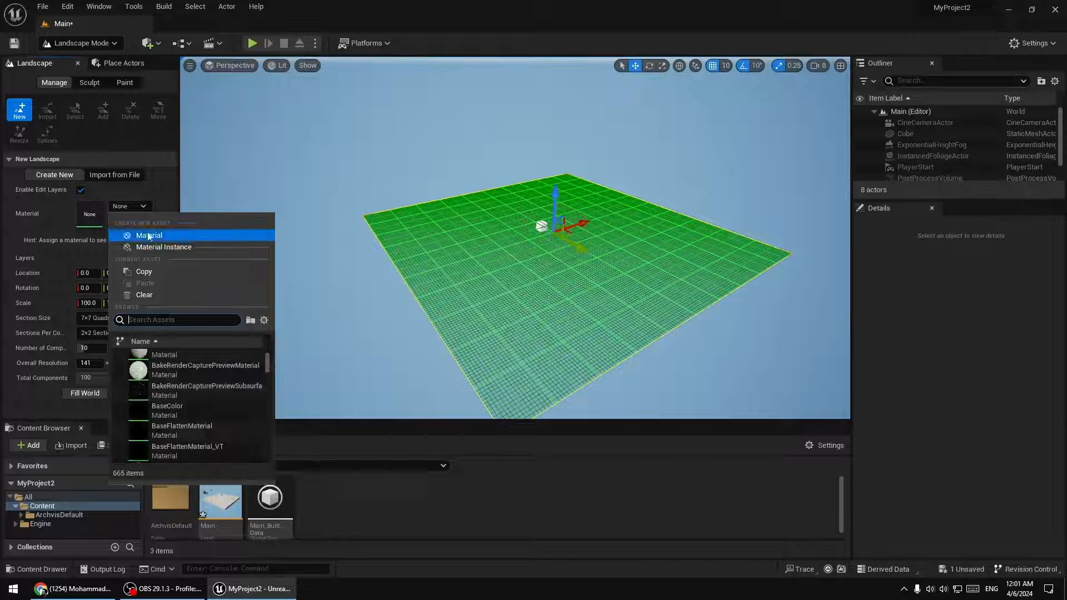
pyautogui.click(158, 189)
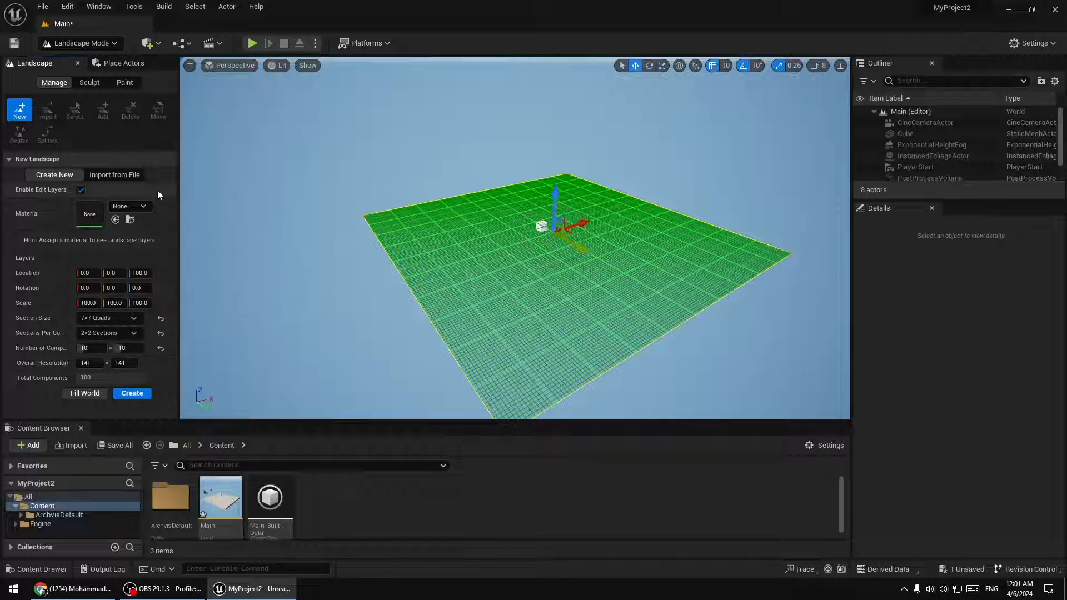
# Try creating the landscape with no material assigned, and undo its creation
pyautogui.click(133, 393)
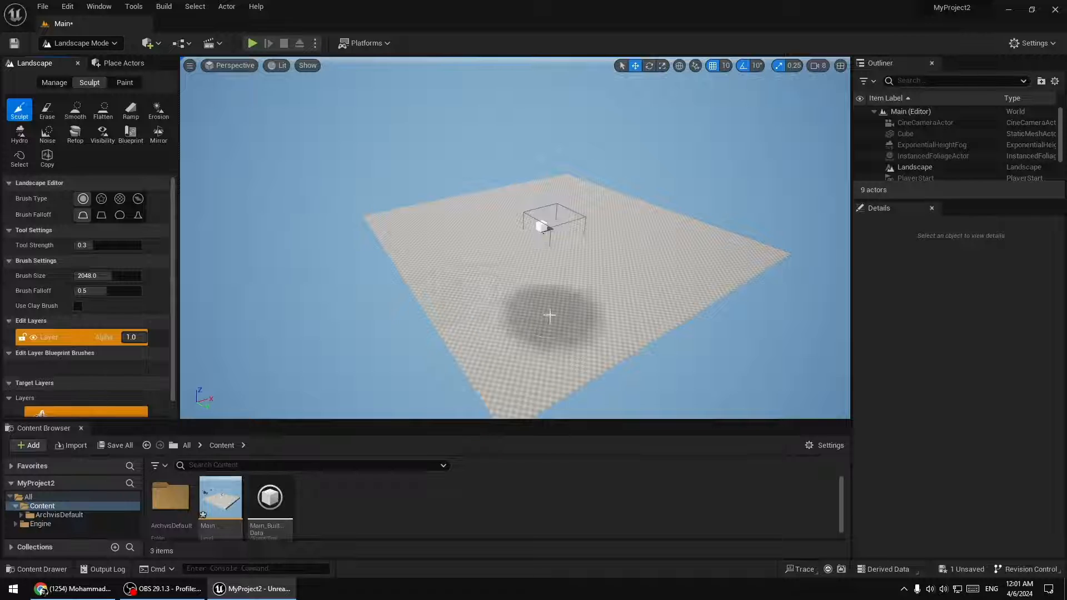
pyautogui.hotkey('ctrl', 'z')
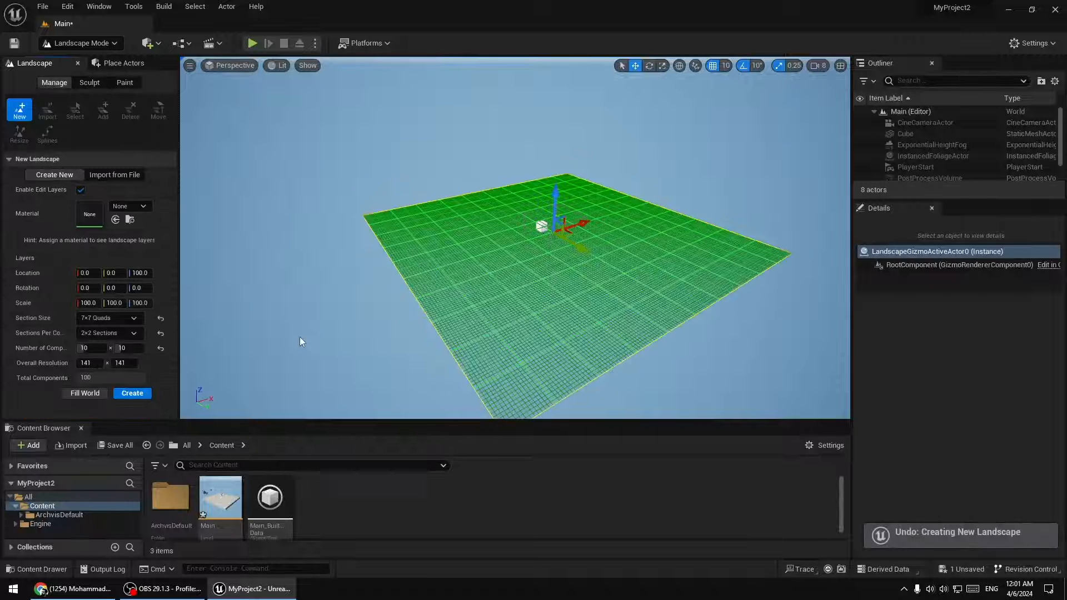
# Try creating the landscape with the AliasReference material, and undo both the creation and the material assignment
pyautogui.click(129, 206)
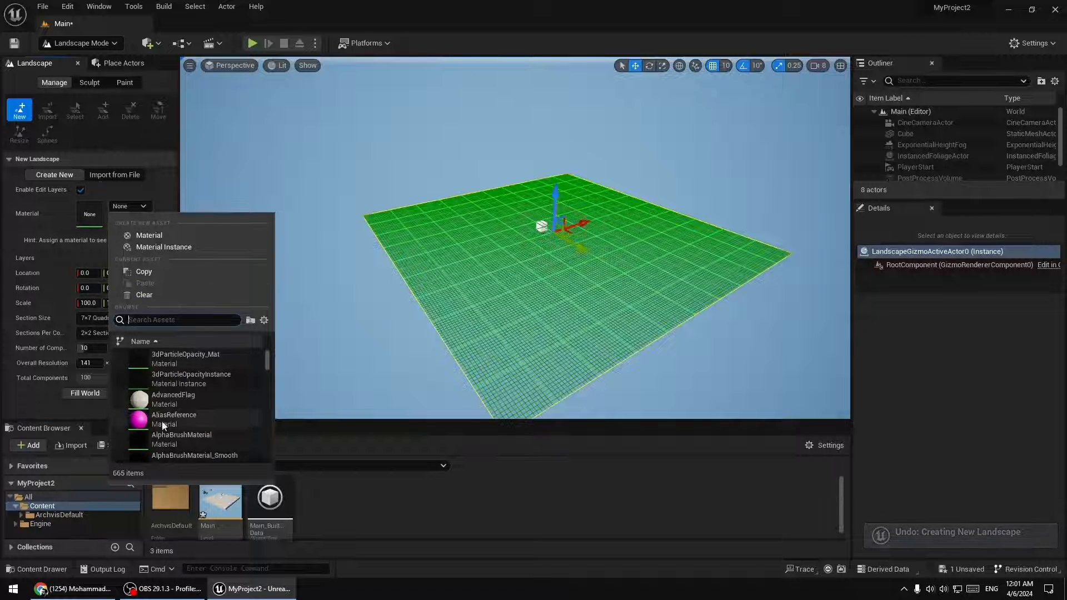
pyautogui.click(183, 420)
pyautogui.click(132, 393)
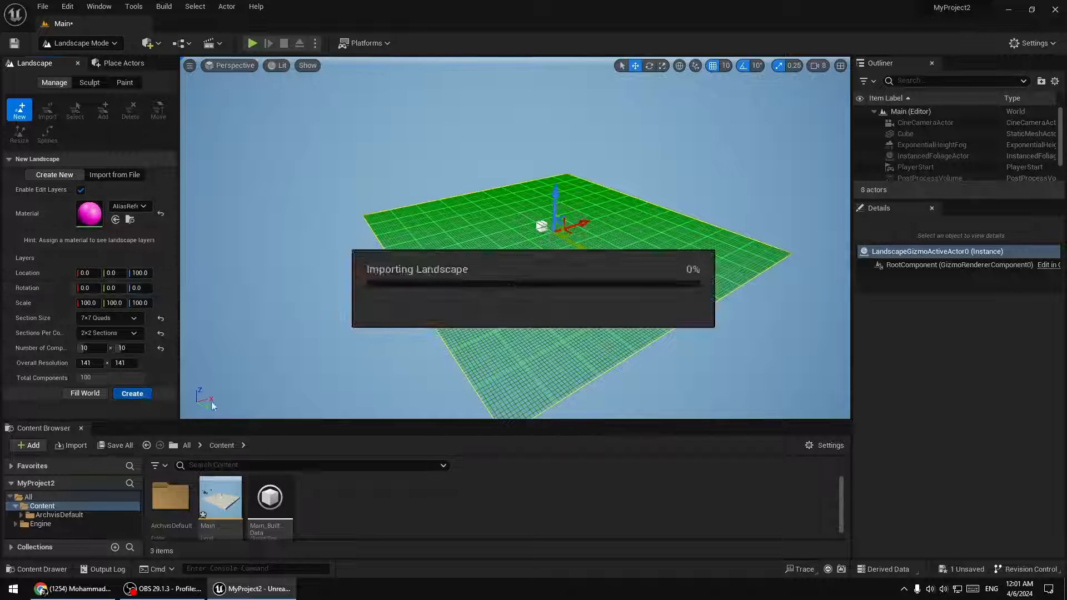
pyautogui.moveTo(518, 318); pyautogui.dragTo(529, 332, button='right')
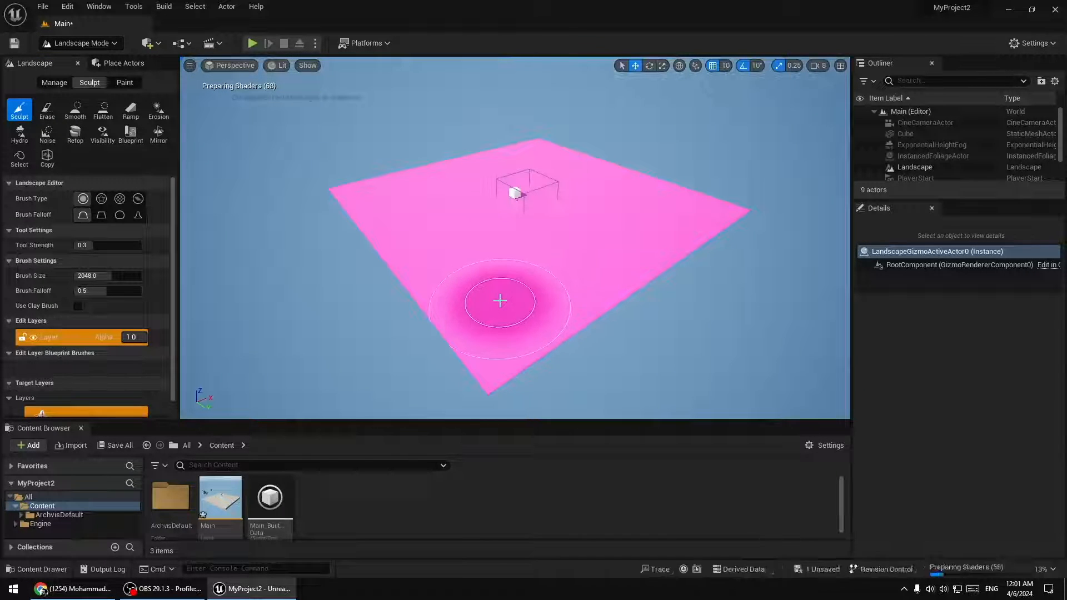
pyautogui.hotkey('ctrl', 'z')
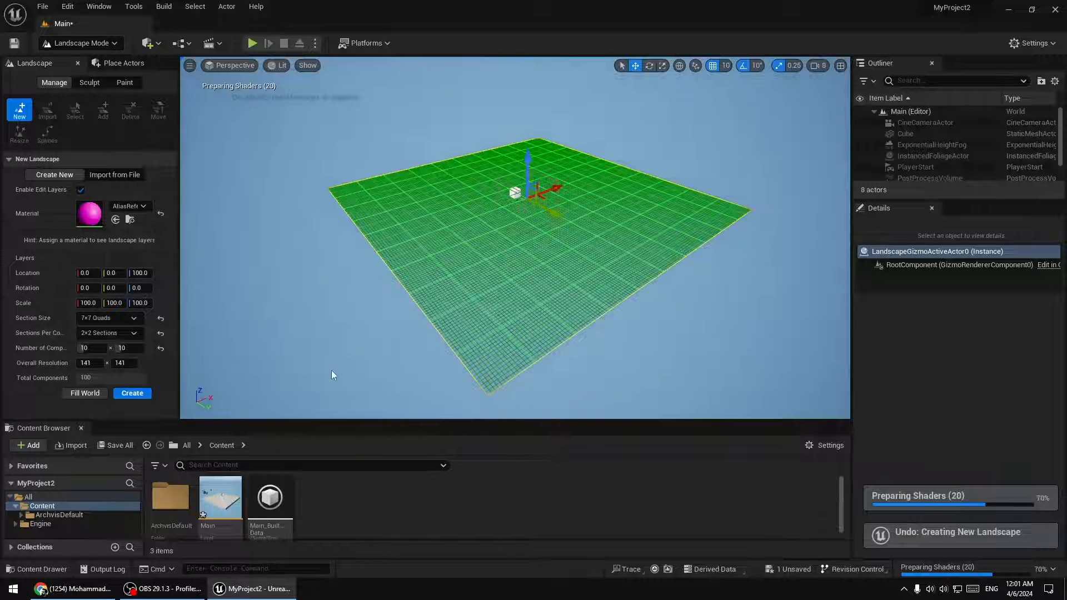
pyautogui.click(160, 213)
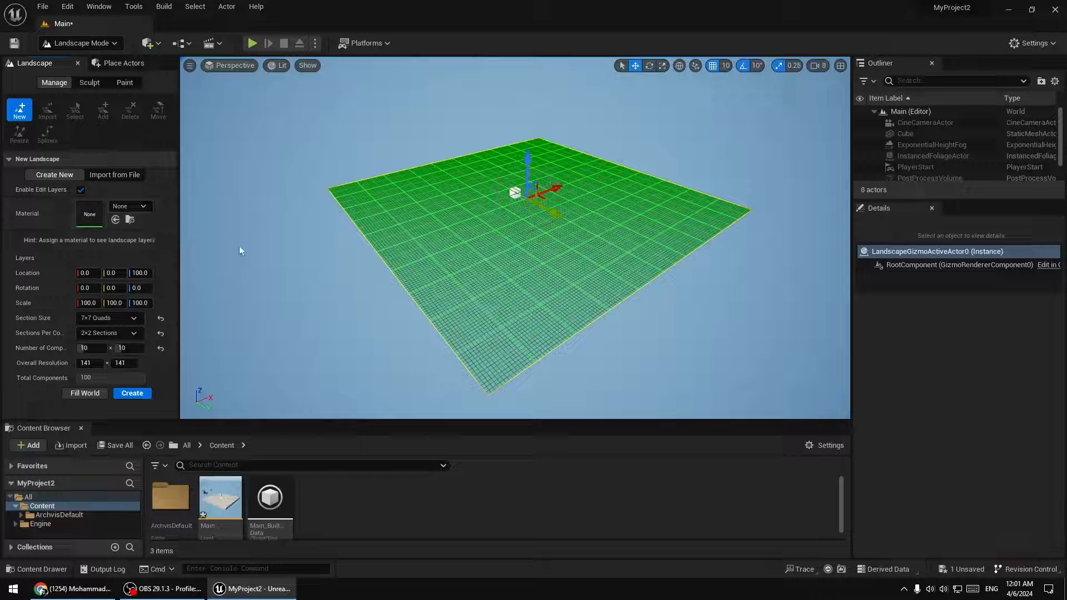
# Move the new landscape down below the scene's objects, to a Z location of about -130
pyautogui.moveTo(488, 270); pyautogui.dragTo(479, 254, button='right')
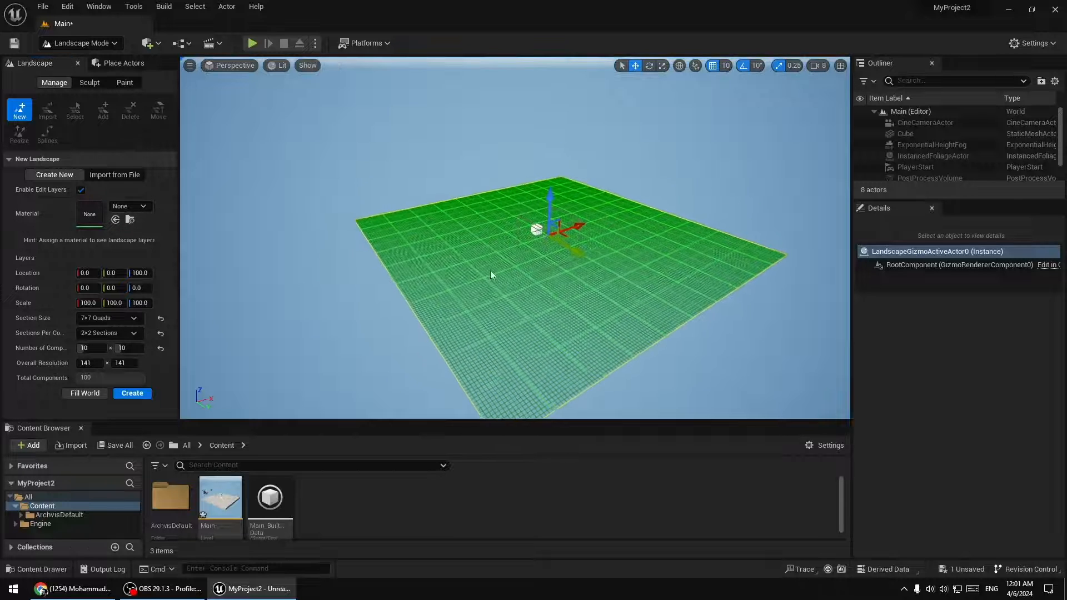
pyautogui.scroll(2, 522, 270)
pyautogui.scroll(1, 528, 269)
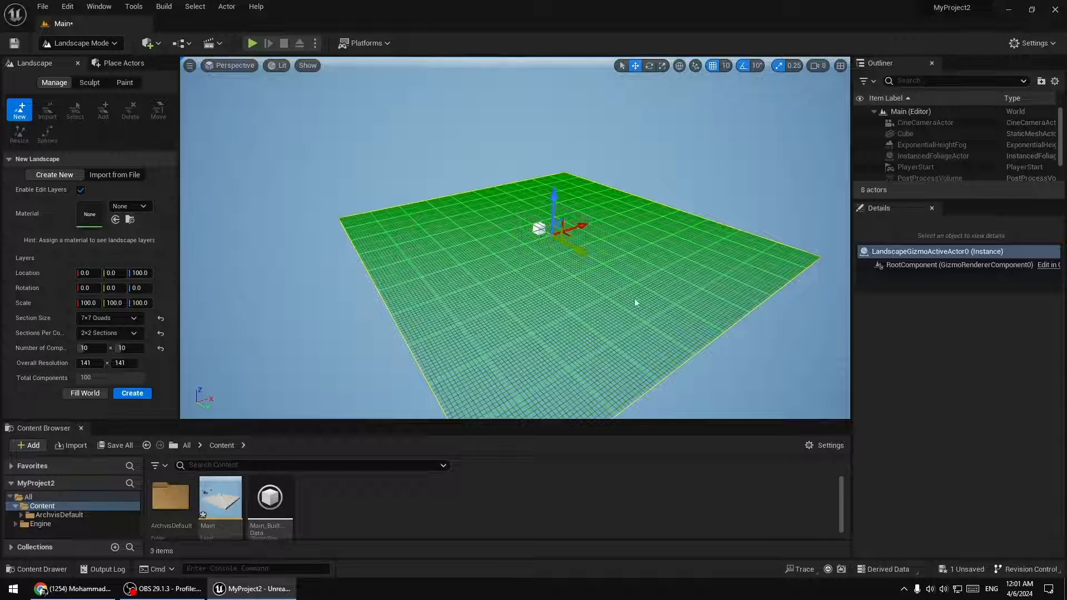
pyautogui.scroll(3, 547, 243)
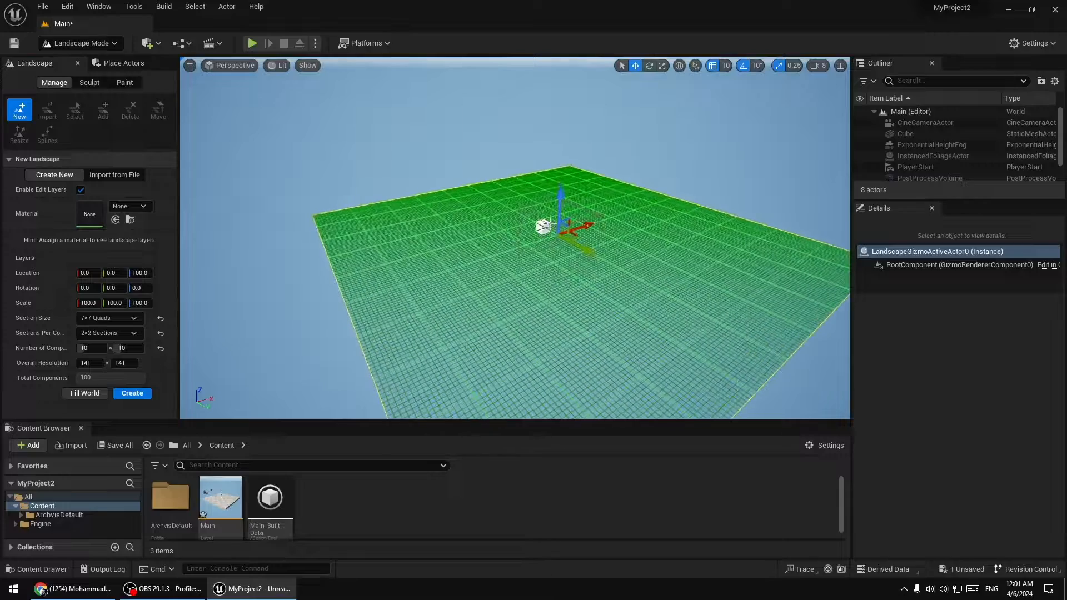
pyautogui.scroll(6, 548, 242)
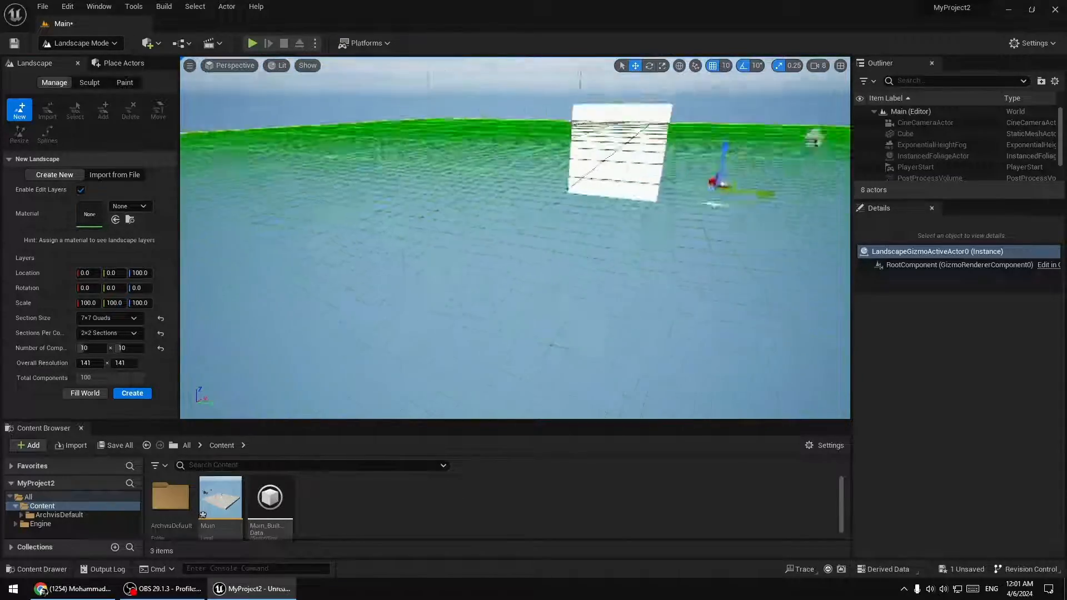
pyautogui.moveTo(547, 243); pyautogui.dragTo(618, 236, button='right')
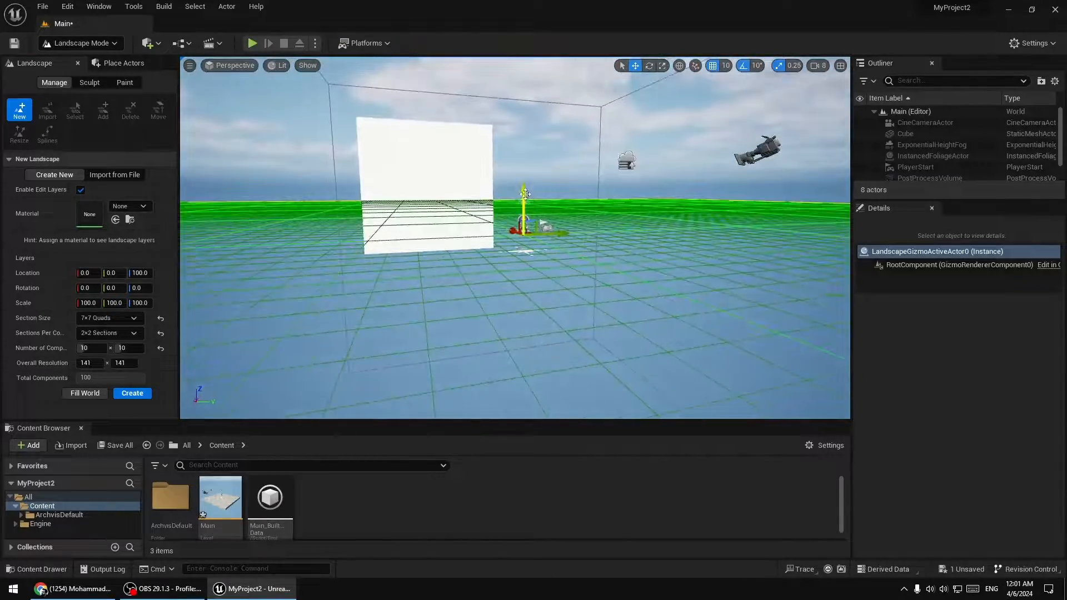
pyautogui.moveTo(524, 194); pyautogui.dragTo(523, 411)
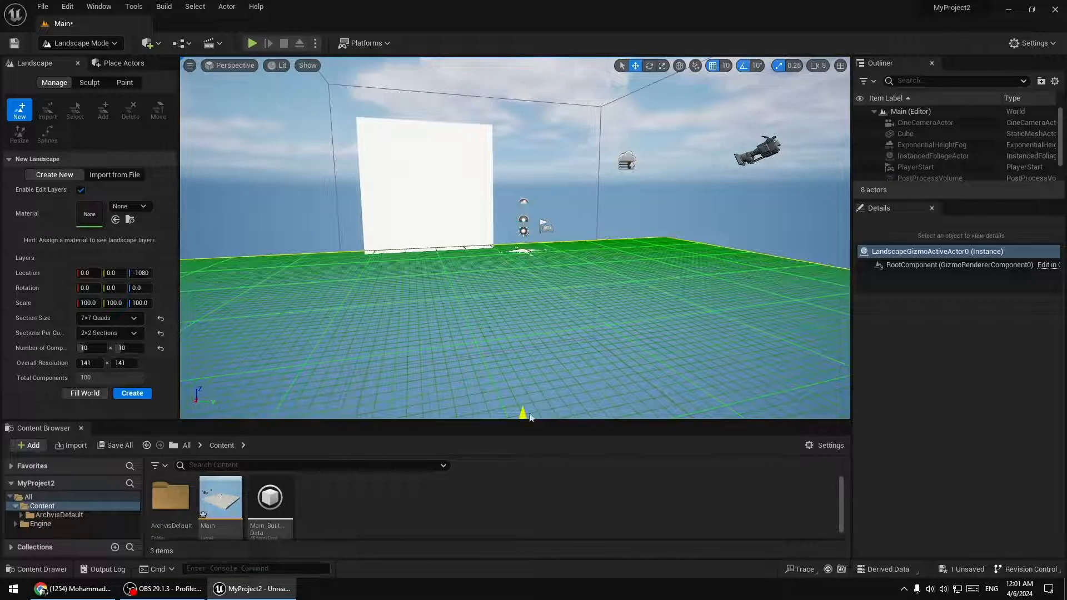
pyautogui.moveTo(532, 289); pyautogui.dragTo(678, 283, button='right')
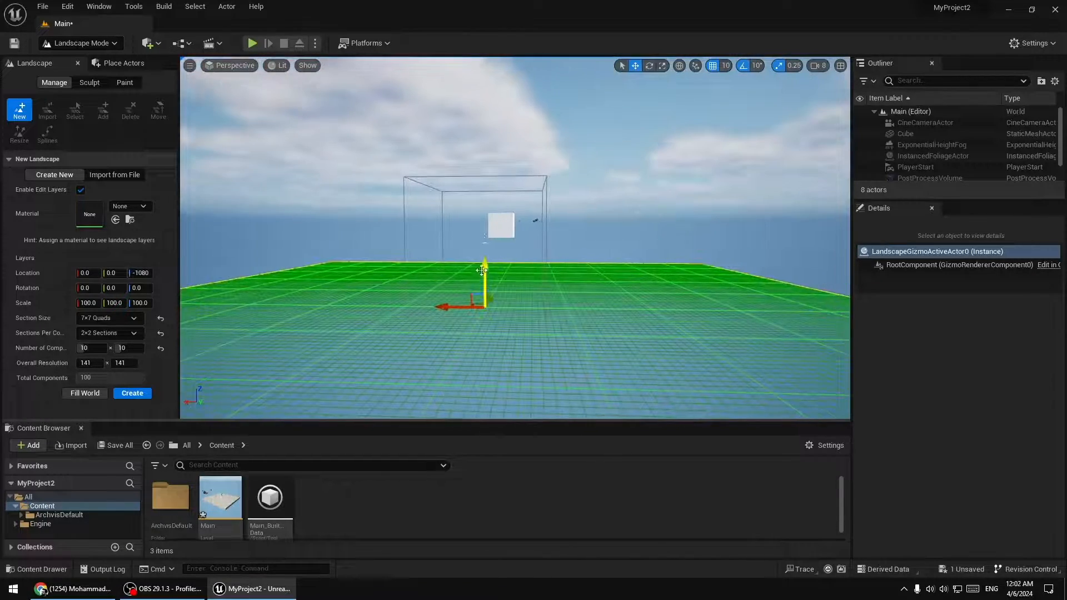
pyautogui.moveTo(482, 271); pyautogui.dragTo(486, 210)
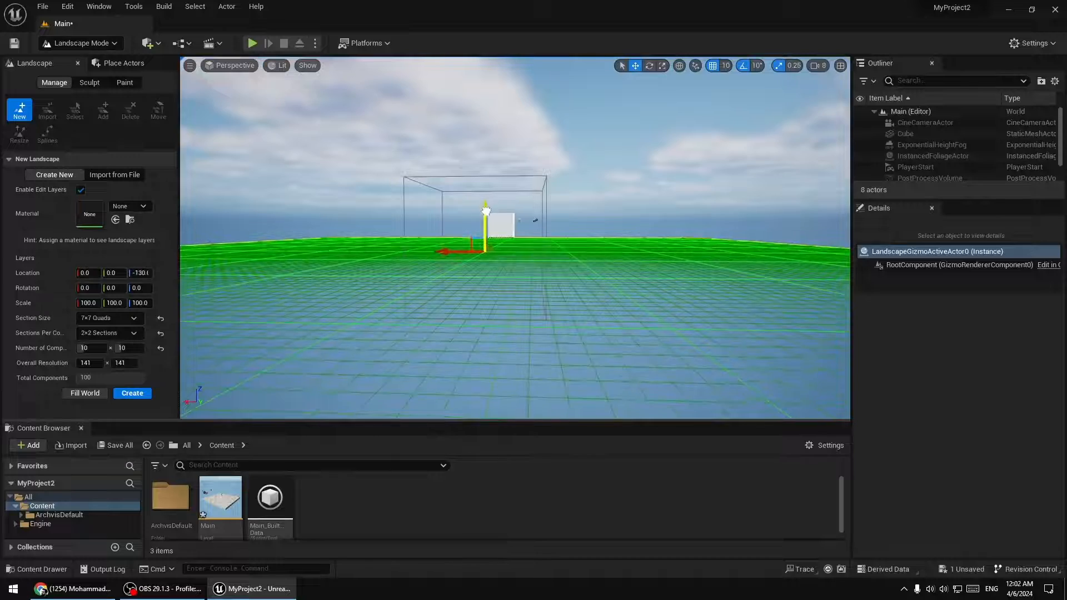
# Fine-tune the new landscape's height beneath the floor plane and create the landscape
pyautogui.moveTo(486, 211); pyautogui.dragTo(192, 220, button='right')
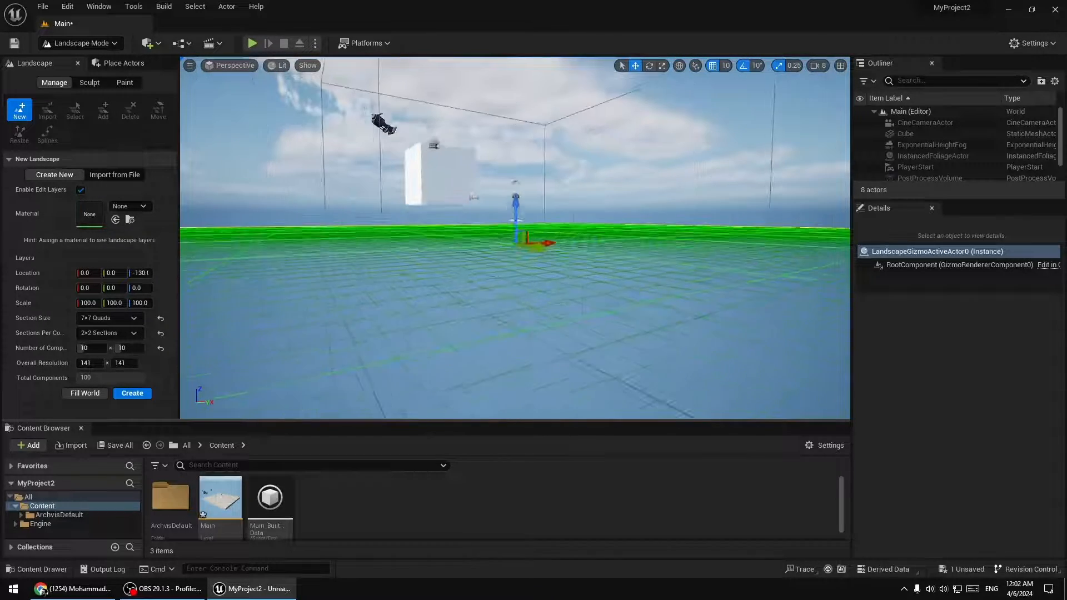
pyautogui.moveTo(585, 233); pyautogui.dragTo(585, 236, button='right')
pyautogui.moveTo(515, 220); pyautogui.dragTo(520, 104)
pyautogui.moveTo(517, 223); pyautogui.dragTo(529, 177, button='middle')
pyautogui.moveTo(491, 243); pyautogui.dragTo(489, 317)
pyautogui.click(128, 394)
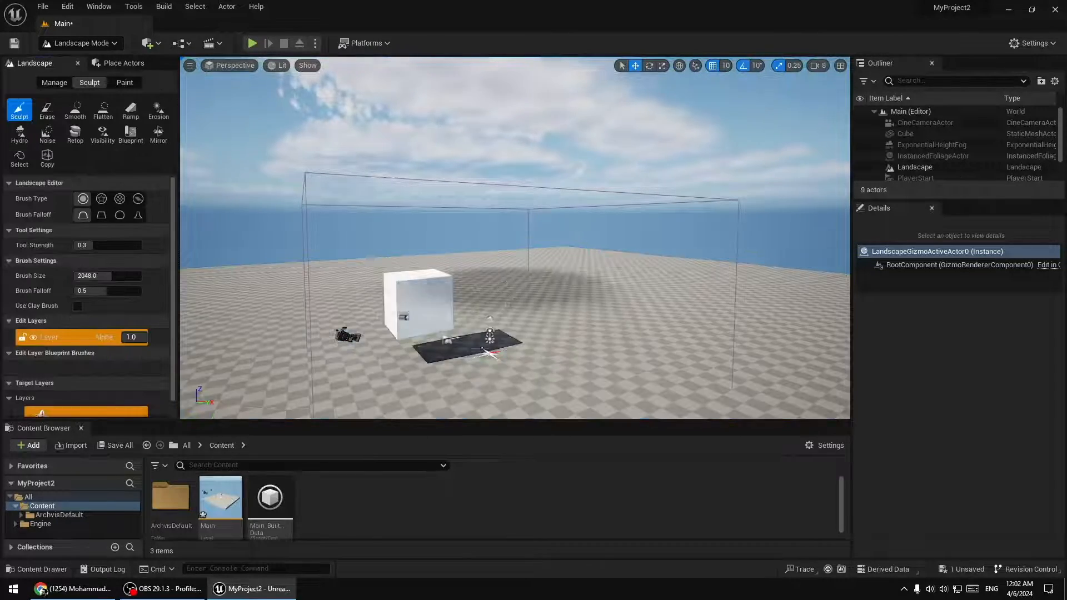
# Switch to Selection mode and delete the wireframe post-process volume surrounding the cube
pyautogui.moveTo(525, 239)
pyautogui.mouseDown(button='right')
pyautogui.moveTo(472, 248)
pyautogui.moveTo(445, 267)
pyautogui.moveTo(472, 268)
pyautogui.moveTo(516, 303)
pyautogui.moveTo(469, 295)
pyautogui.moveTo(445, 267)
pyautogui.mouseUp(button='right')
pyautogui.press('w')
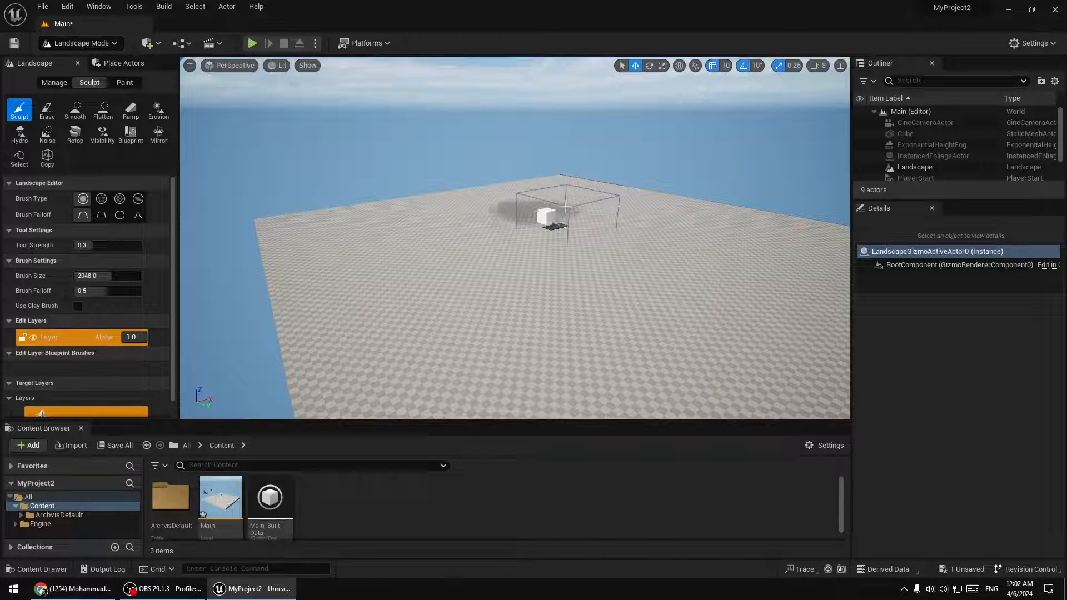
pyautogui.click(81, 43)
pyautogui.click(84, 54)
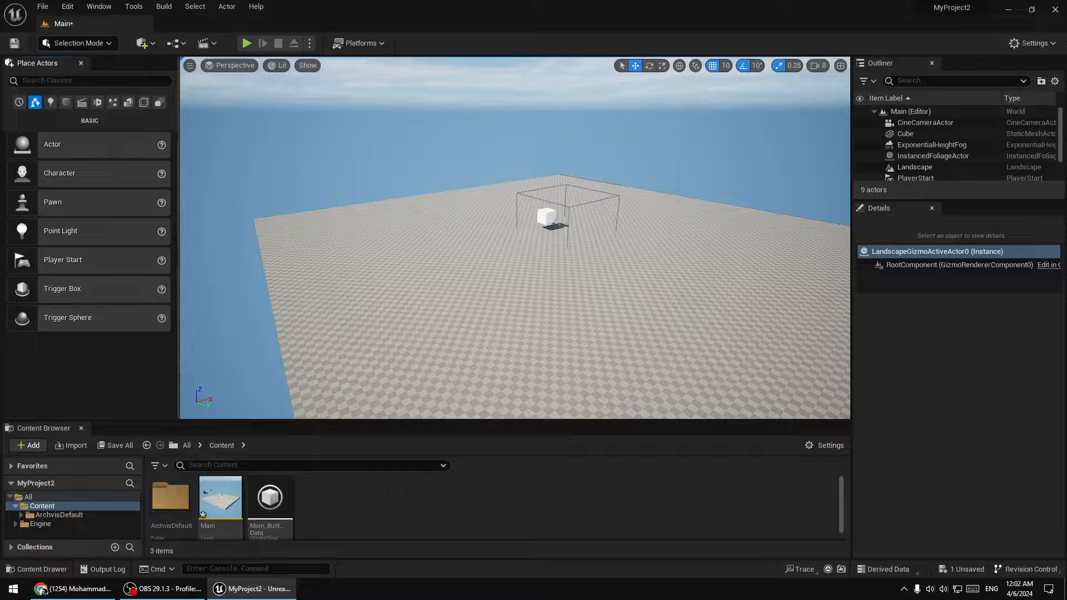
pyautogui.click(566, 206)
pyautogui.press('Delete')
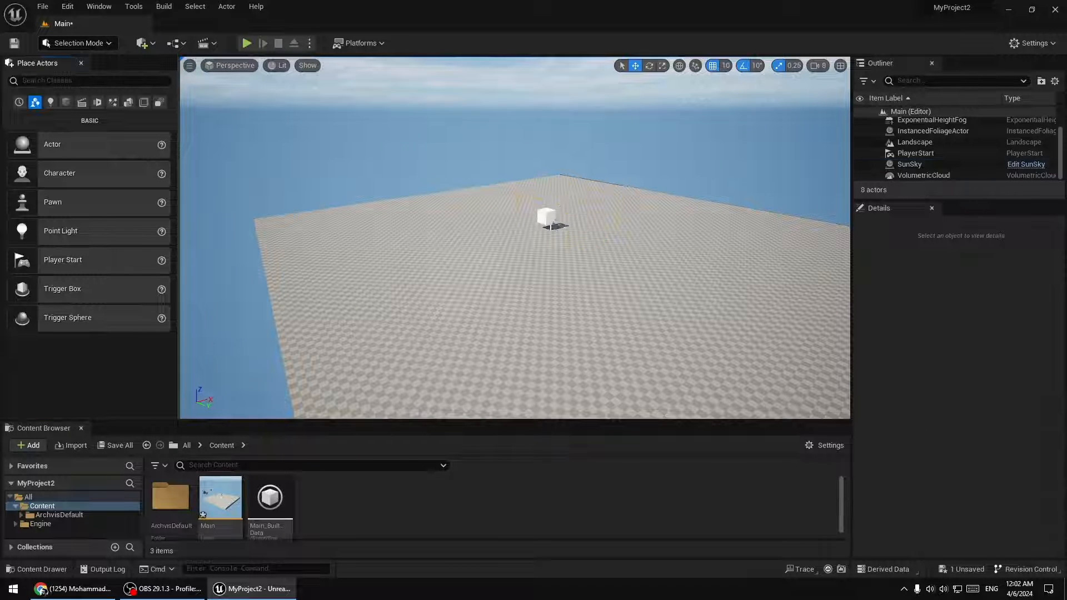
# Lower the cube towards the landscape surface, to a Z location of 110
pyautogui.moveTo(554, 224); pyautogui.dragTo(567, 224, button='right')
pyautogui.click(505, 208)
pyautogui.moveTo(504, 208); pyautogui.dragTo(533, 217, button='right')
pyautogui.press('w')
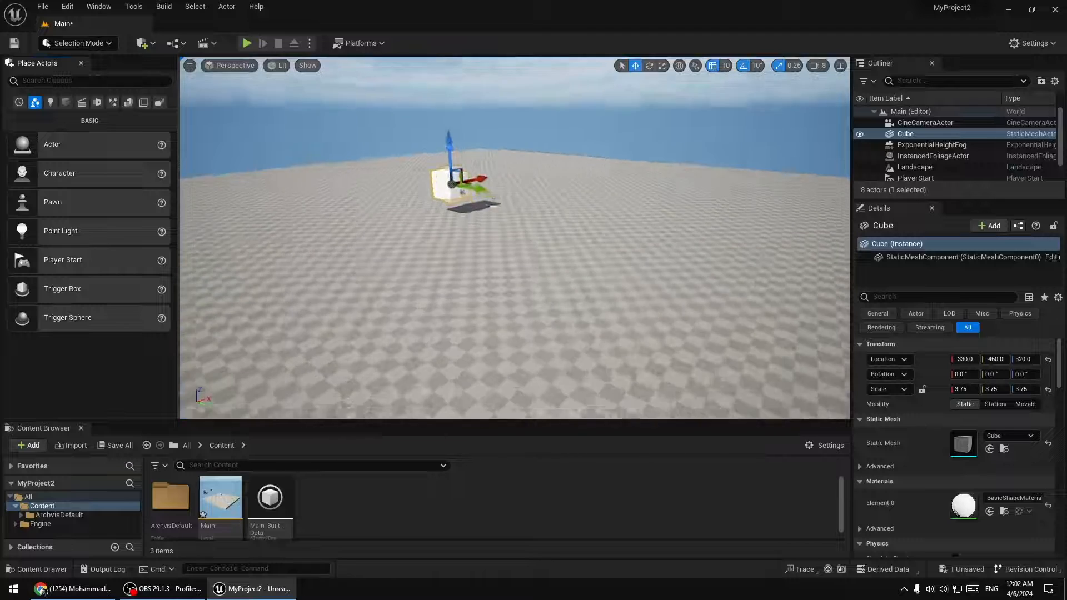
pyautogui.moveTo(446, 139); pyautogui.dragTo(443, 158)
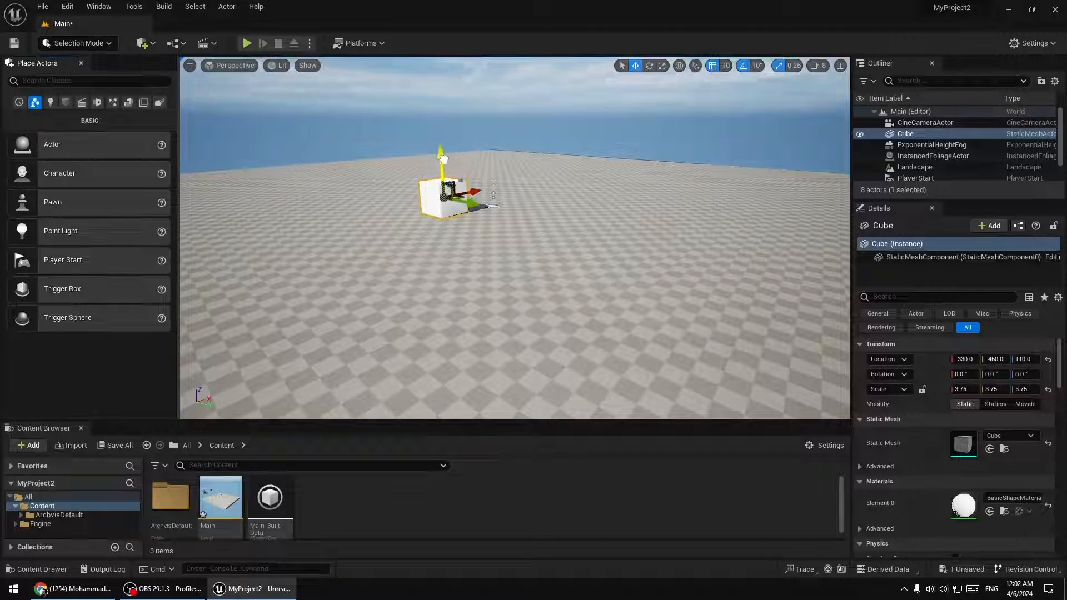
pyautogui.press('w')
pyautogui.moveTo(443, 160); pyautogui.dragTo(416, 137, button='right')
pyautogui.press('s')
# Return to Landscape mode and activate the Sculpt tool
pyautogui.click(79, 45)
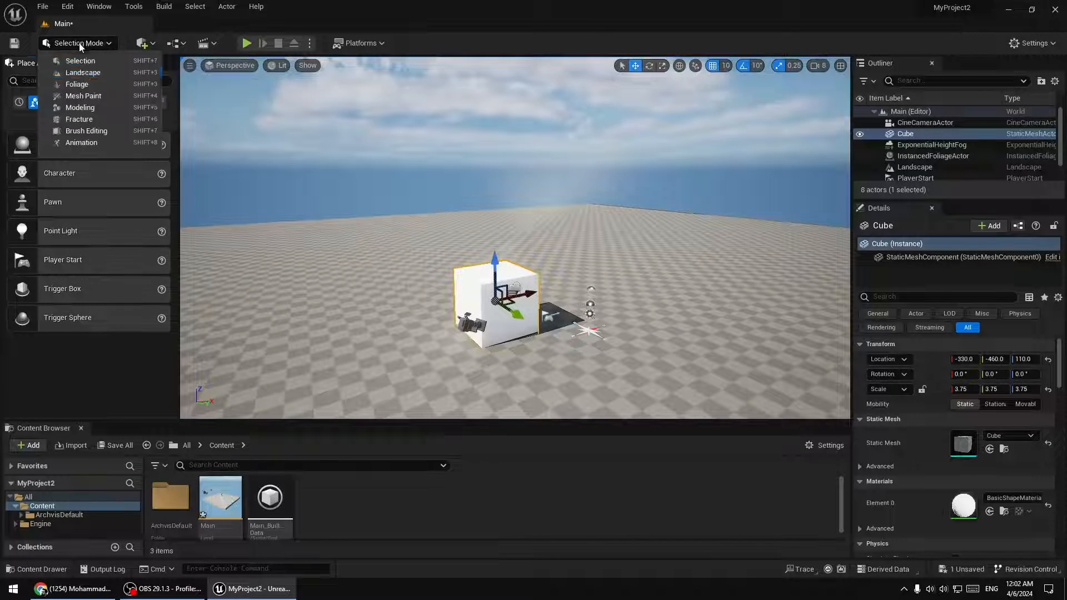
pyautogui.click(86, 77)
pyautogui.press('s')
pyautogui.moveTo(414, 233); pyautogui.dragTo(415, 245, button='right')
pyautogui.click(52, 84)
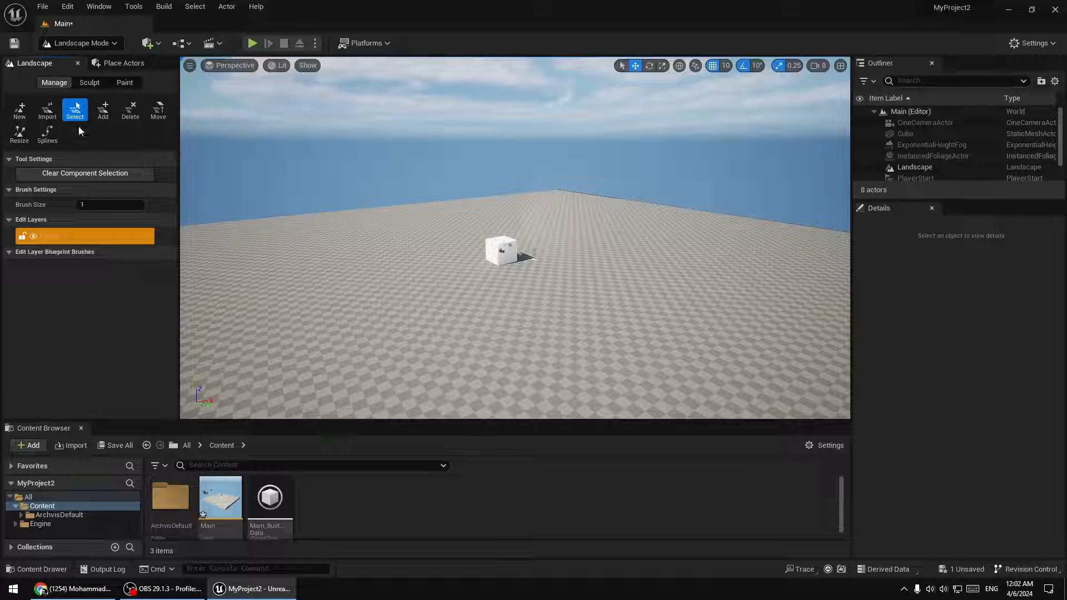
pyautogui.click(93, 87)
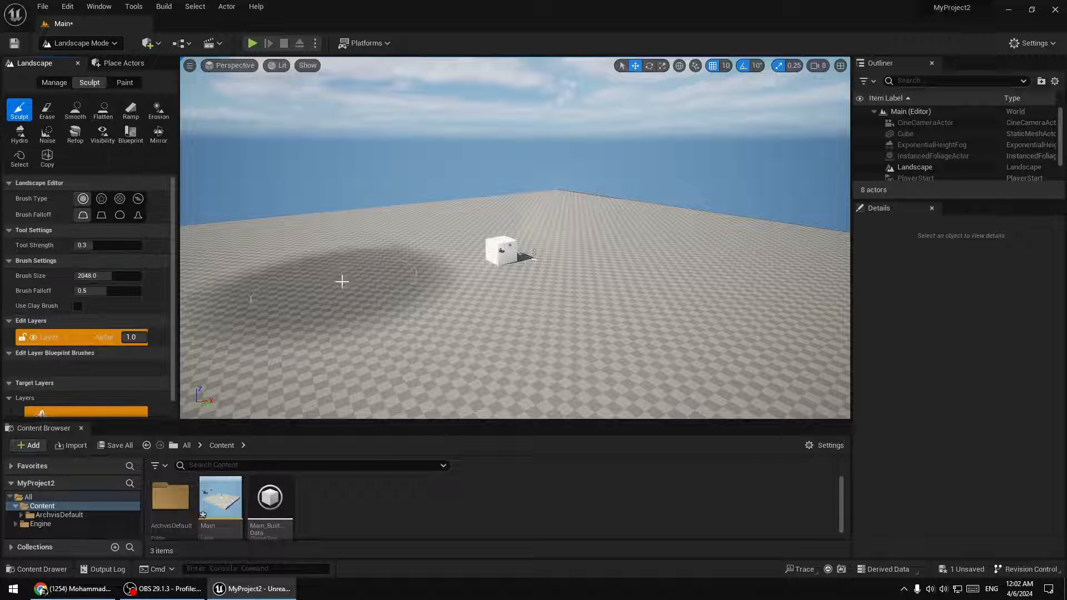
# Sculpt raised hills and ridges along the landscape's outer edges, leaving the area around the cube flat
pyautogui.moveTo(507, 289); pyautogui.dragTo(490, 305, button='right')
pyautogui.moveTo(507, 289); pyautogui.dragTo(523, 260)
pyautogui.moveTo(522, 260); pyautogui.dragTo(500, 183, button='right')
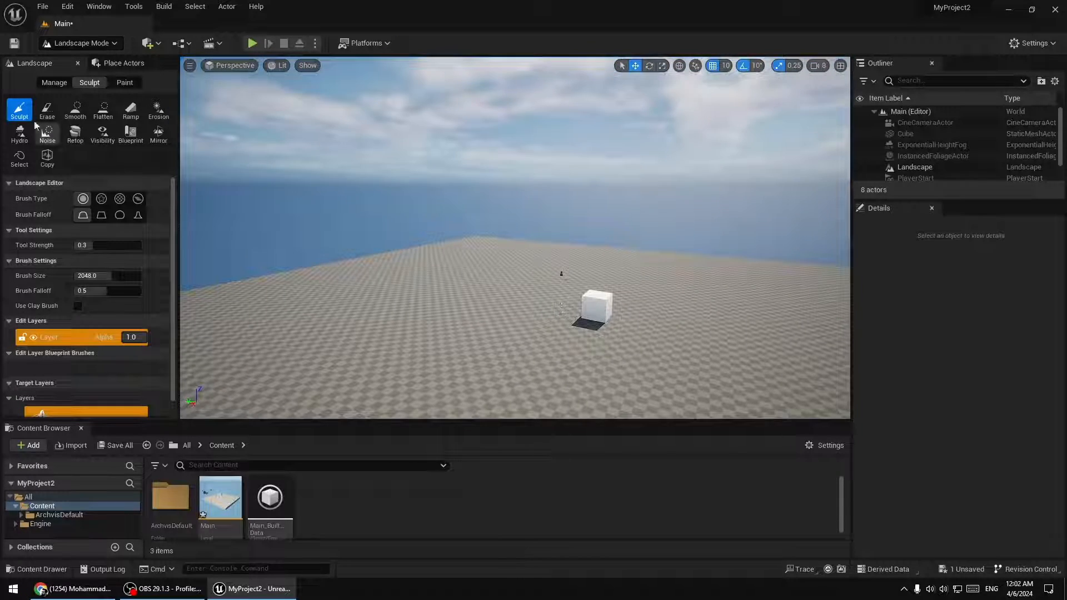
pyautogui.moveTo(515, 238)
pyautogui.mouseDown(button='right')
pyautogui.moveTo(600, 311)
pyautogui.moveTo(547, 297)
pyautogui.moveTo(572, 290)
pyautogui.moveTo(533, 286)
pyautogui.moveTo(573, 289)
pyautogui.moveTo(433, 227)
pyautogui.mouseUp(button='right')
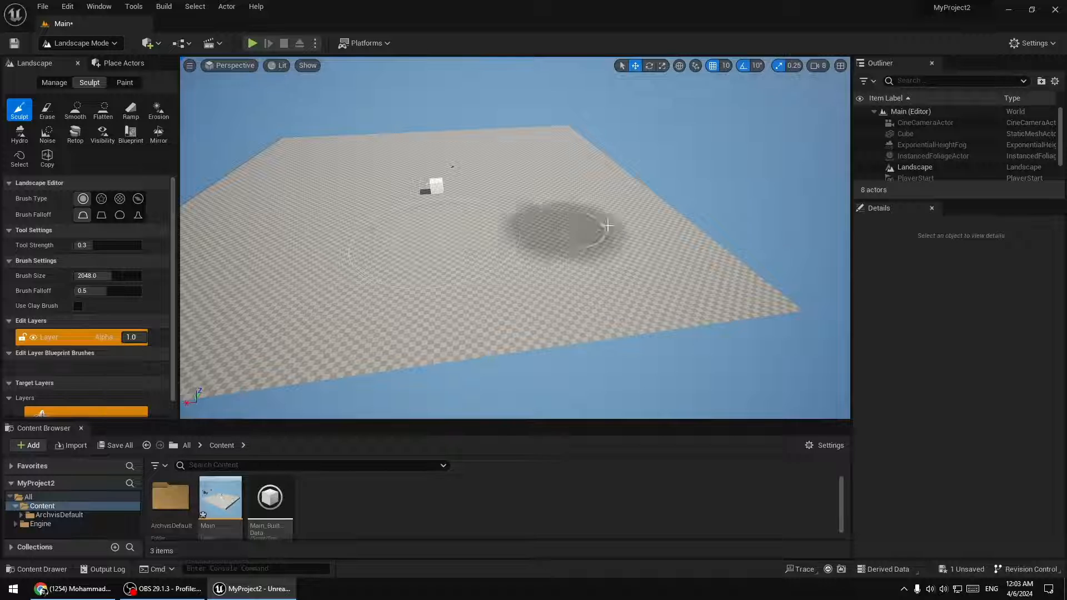
pyautogui.moveTo(695, 267)
pyautogui.mouseDown()
pyautogui.moveTo(745, 291)
pyautogui.moveTo(548, 318)
pyautogui.mouseUp()
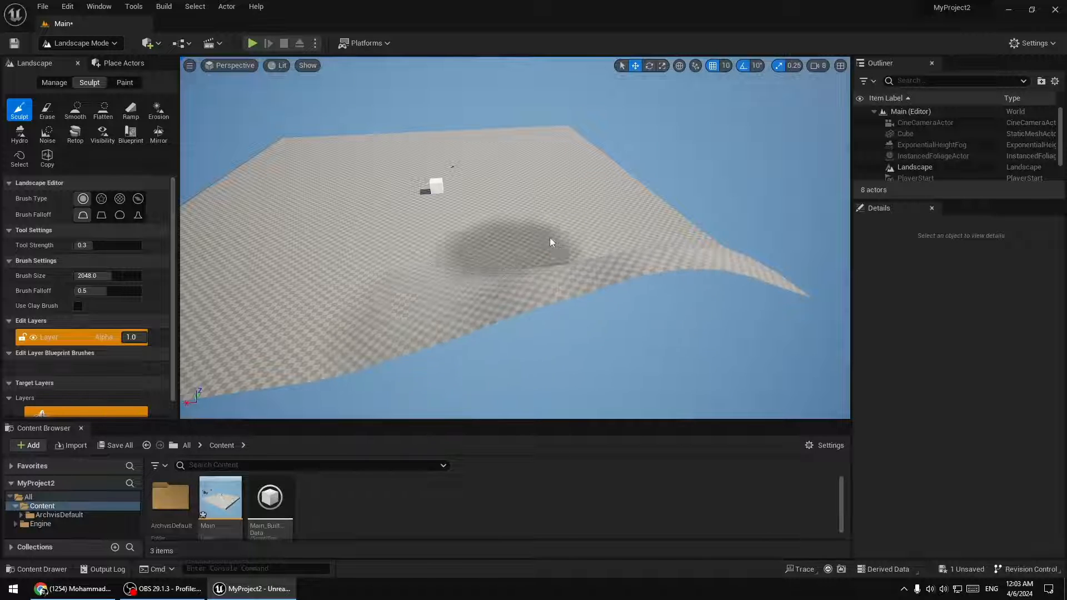
pyautogui.moveTo(549, 238)
pyautogui.mouseDown(button='right')
pyautogui.moveTo(495, 236)
pyautogui.moveTo(548, 235)
pyautogui.mouseUp(button='right')
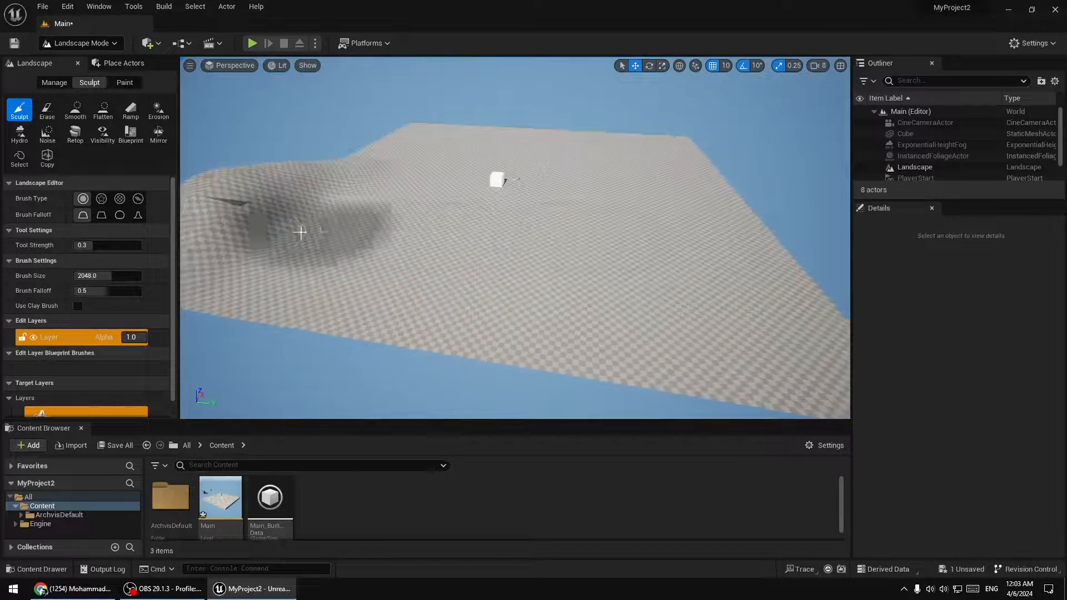
pyautogui.moveTo(261, 206)
pyautogui.mouseDown()
pyautogui.moveTo(371, 159)
pyautogui.moveTo(306, 244)
pyautogui.moveTo(417, 326)
pyautogui.moveTo(672, 350)
pyautogui.moveTo(469, 278)
pyautogui.moveTo(667, 258)
pyautogui.moveTo(660, 250)
pyautogui.mouseUp()
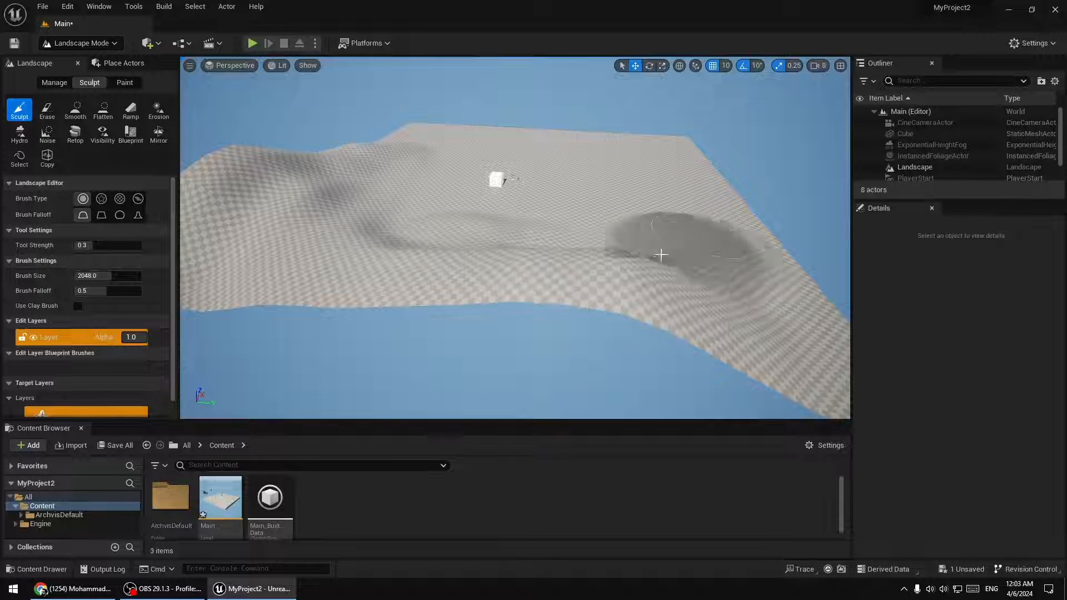
pyautogui.moveTo(659, 250)
pyautogui.mouseDown(button='right')
pyautogui.moveTo(609, 212)
pyautogui.moveTo(619, 246)
pyautogui.mouseUp(button='right')
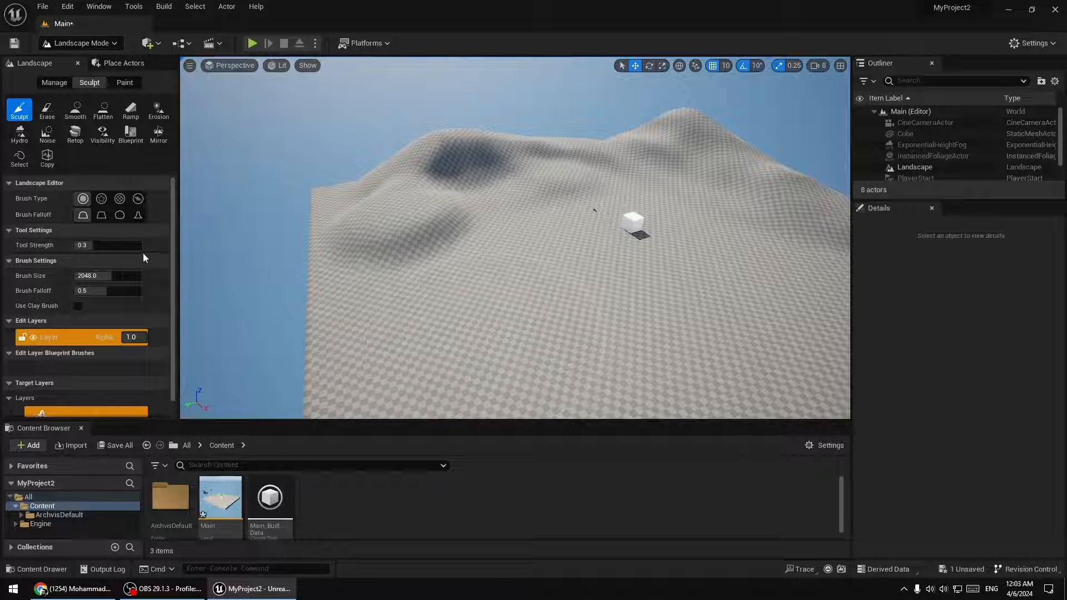
# Set the sculpting brush size to about 1253 and the brush falloff to 0.756
pyautogui.moveTo(436, 309); pyautogui.dragTo(456, 325, button='right')
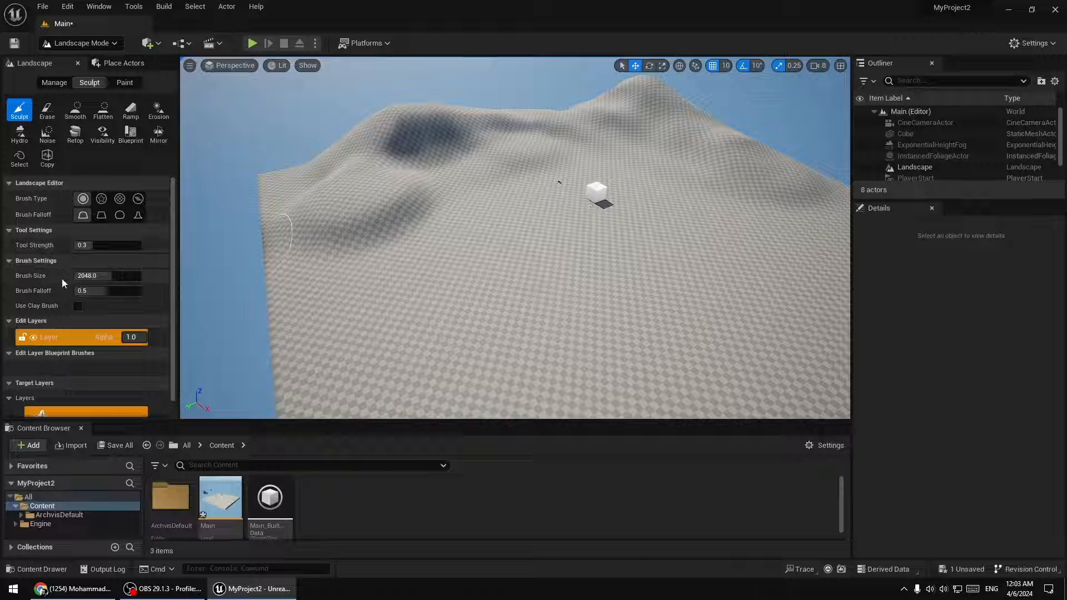
pyautogui.moveTo(439, 304); pyautogui.dragTo(525, 301, button='right')
pyautogui.scroll(4, 417, 289)
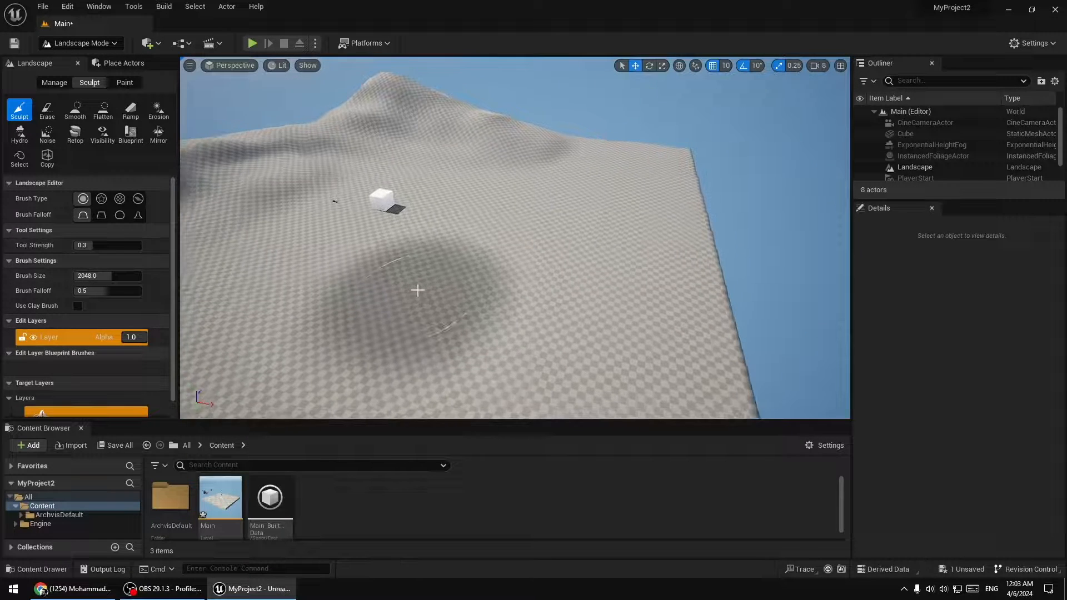
pyautogui.scroll(1, 491, 317)
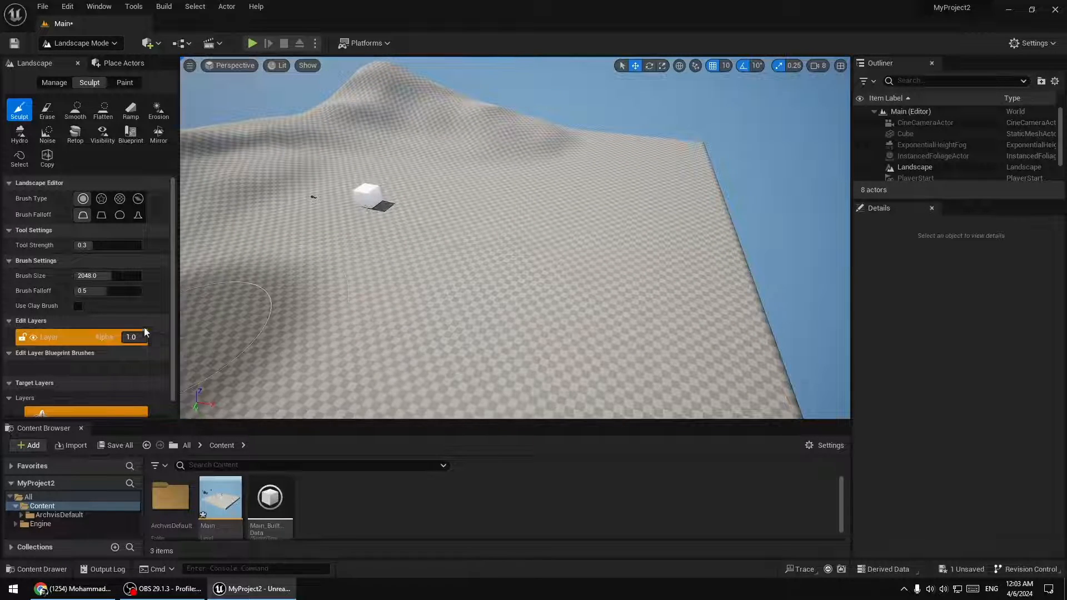
pyautogui.moveTo(97, 275)
pyautogui.mouseDown()
pyautogui.moveTo(78, 276)
pyautogui.moveTo(125, 276)
pyautogui.moveTo(99, 275)
pyautogui.mouseUp()
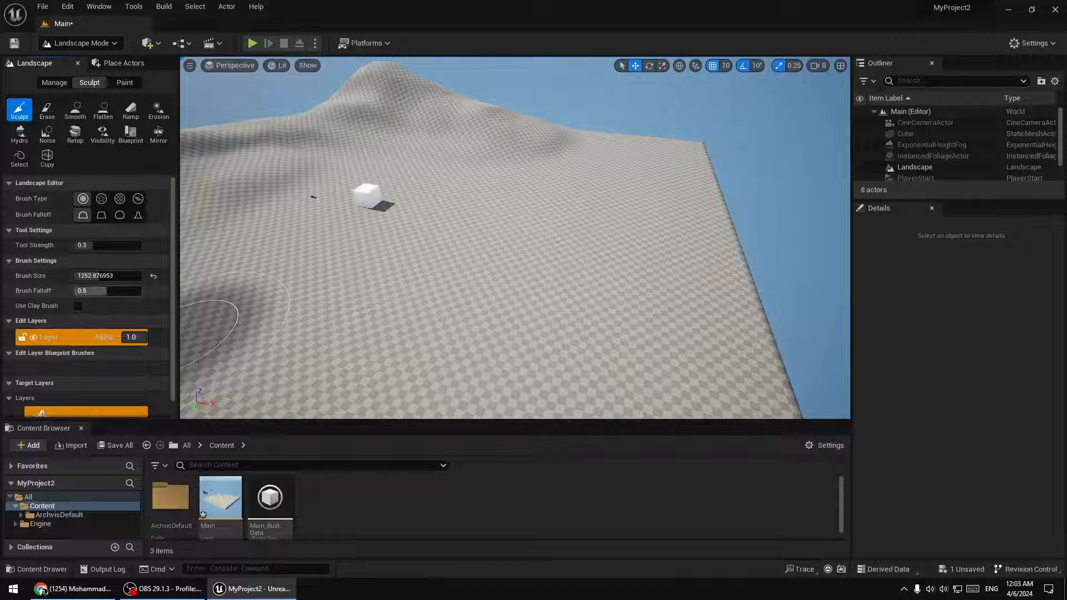
pyautogui.write('0.276')
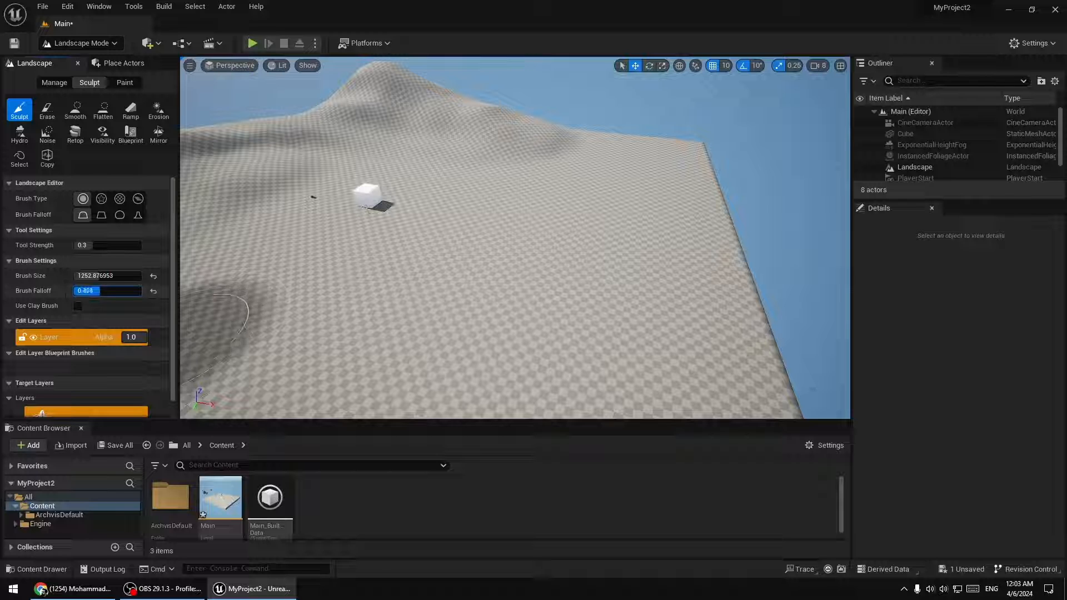
# Sculpt a soft, rounded hill on the flat ground near the cube, undoing a stroke along the way
pyautogui.moveTo(411, 322)
pyautogui.mouseDown()
pyautogui.moveTo(488, 321)
pyautogui.moveTo(548, 342)
pyautogui.mouseUp()
pyautogui.hotkey('ctrl', 'z')
pyautogui.scroll(2, 493, 318)
pyautogui.keyDown('shift'); pyautogui.moveTo(478, 303); pyautogui.dragTo(455, 283); pyautogui.keyUp('shift')
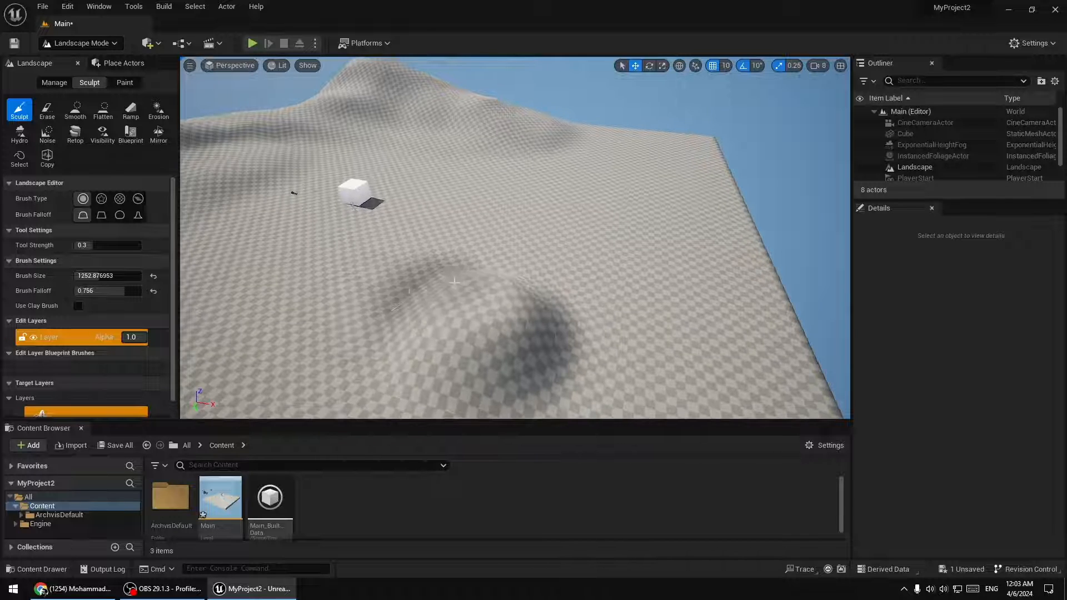
# Set the brush falloff to 0.188 and sculpt a steeper hill behind the rounded one
pyautogui.moveTo(455, 282); pyautogui.dragTo(482, 278, button='right')
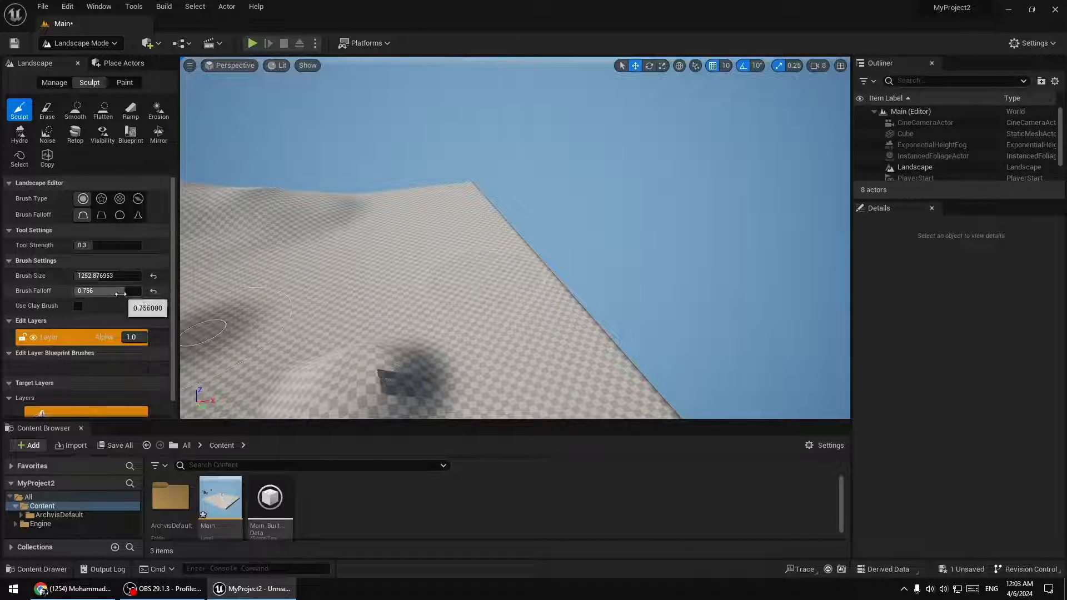
pyautogui.moveTo(116, 291); pyautogui.dragTo(96, 291)
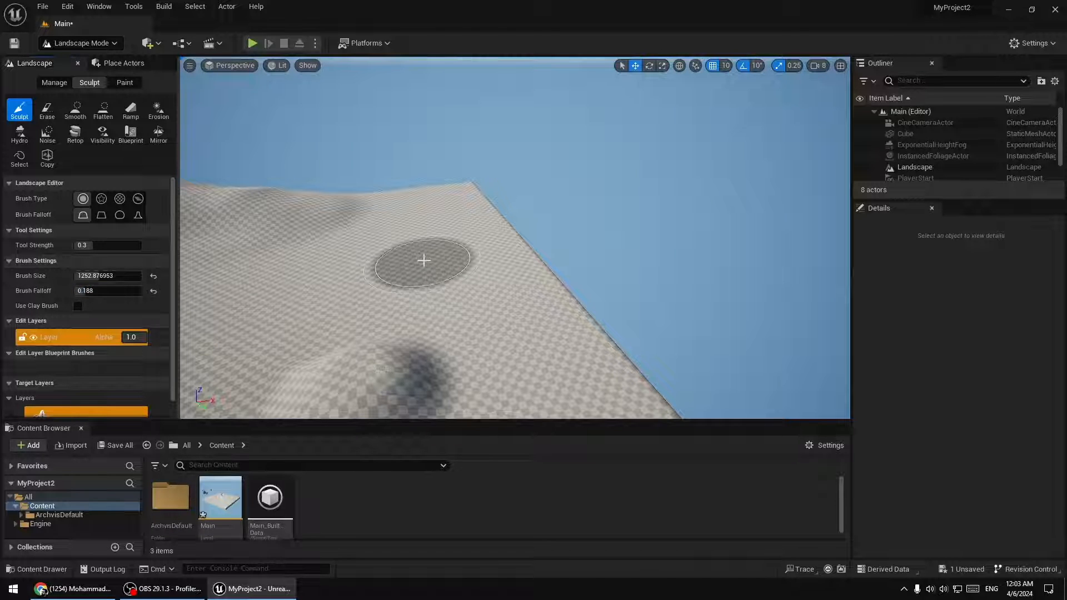
pyautogui.moveTo(424, 260); pyautogui.dragTo(434, 272)
pyautogui.moveTo(470, 311)
pyautogui.mouseDown(button='right')
pyautogui.moveTo(450, 323)
pyautogui.moveTo(471, 311)
pyautogui.moveTo(453, 333)
pyautogui.moveTo(534, 306)
pyautogui.moveTo(512, 358)
pyautogui.mouseUp(button='right')
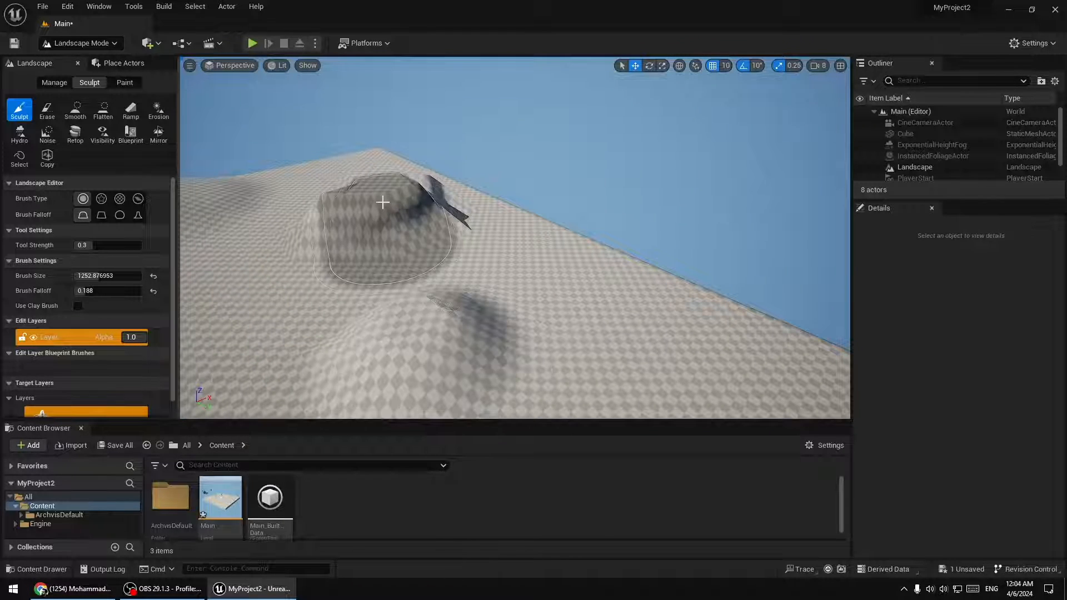
# Increase the sculpting tool strength and raise a tall, steep tower of terrain on the hill behind the rounded one
pyautogui.moveTo(382, 201); pyautogui.dragTo(518, 227, button='right')
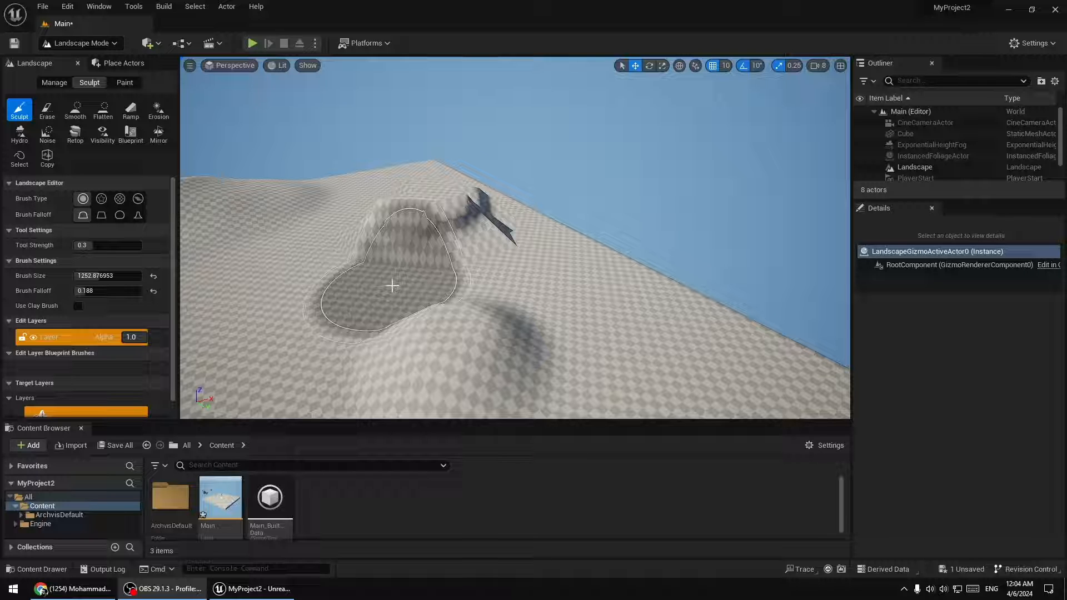
pyautogui.click(94, 247)
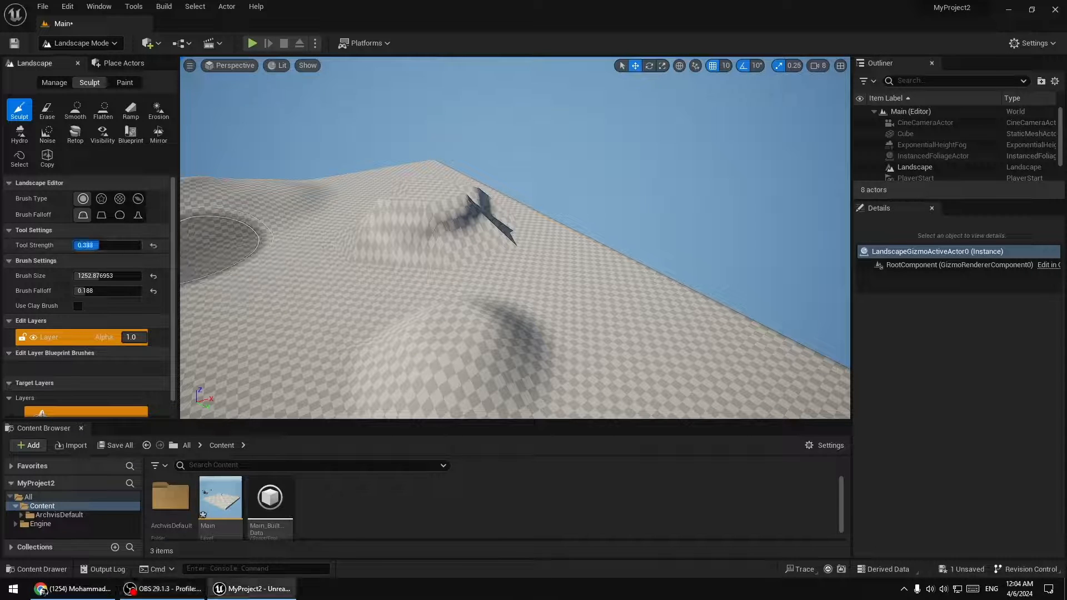
pyautogui.moveTo(361, 300)
pyautogui.mouseDown()
pyautogui.moveTo(383, 288)
pyautogui.moveTo(417, 297)
pyautogui.moveTo(445, 288)
pyautogui.mouseUp()
pyautogui.moveTo(445, 288); pyautogui.dragTo(406, 283, button='right')
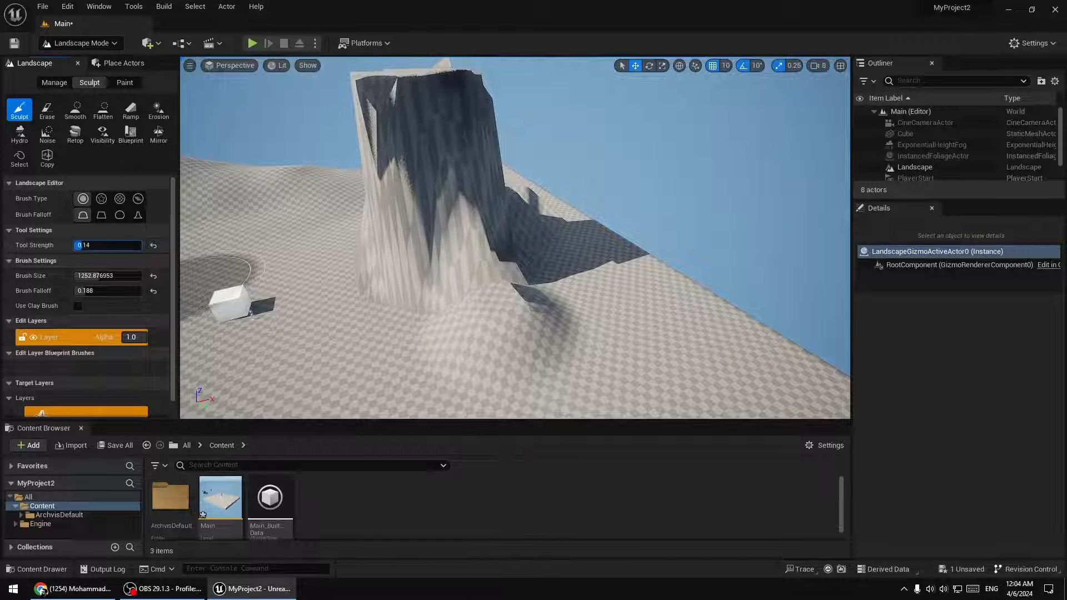
# Sculpt low mounds at the tower's foot with the tool strength at 0.068, and restore the strength to 0.3
pyautogui.moveTo(80, 245); pyautogui.dragTo(78, 245)
pyautogui.moveTo(374, 342); pyautogui.dragTo(383, 340)
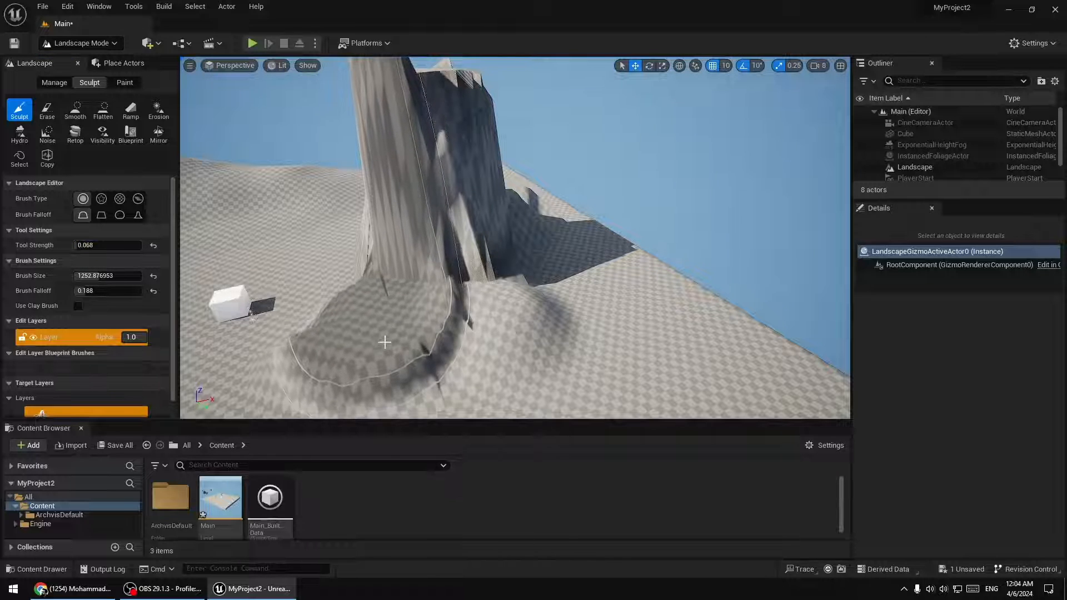
pyautogui.moveTo(534, 309); pyautogui.dragTo(448, 287)
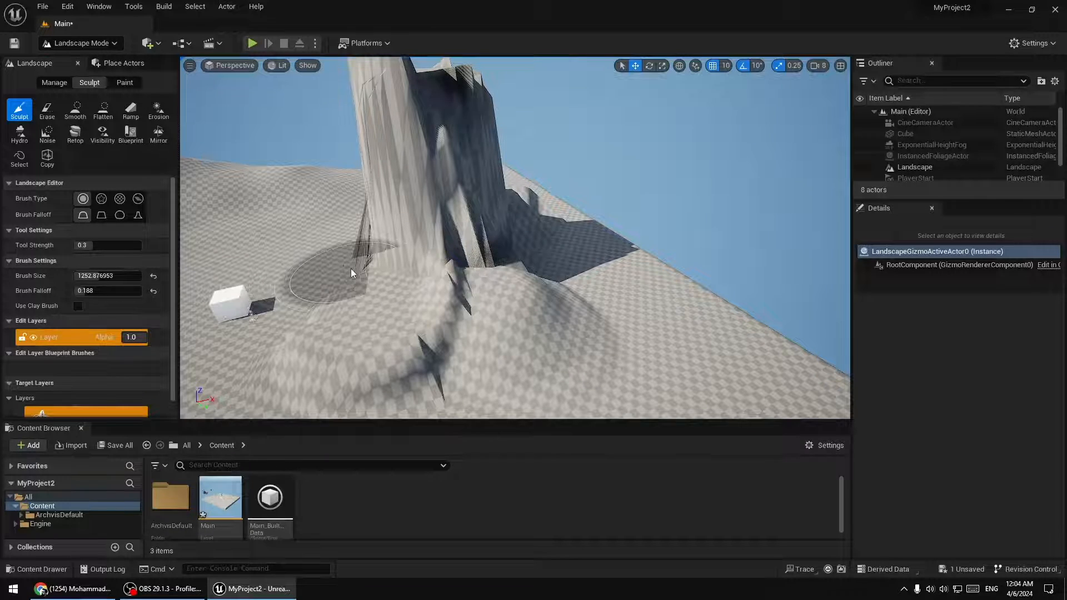
pyautogui.moveTo(351, 268); pyautogui.dragTo(362, 284)
# Switch the brush type to the alpha brush and sculpt blocky peaks on the flat ground near the cube with its checker texture
pyautogui.moveTo(362, 284)
pyautogui.mouseDown(button='right')
pyautogui.moveTo(267, 278)
pyautogui.moveTo(189, 227)
pyautogui.moveTo(61, 264)
pyautogui.moveTo(17, 253)
pyautogui.moveTo(255, 252)
pyautogui.mouseUp(button='right')
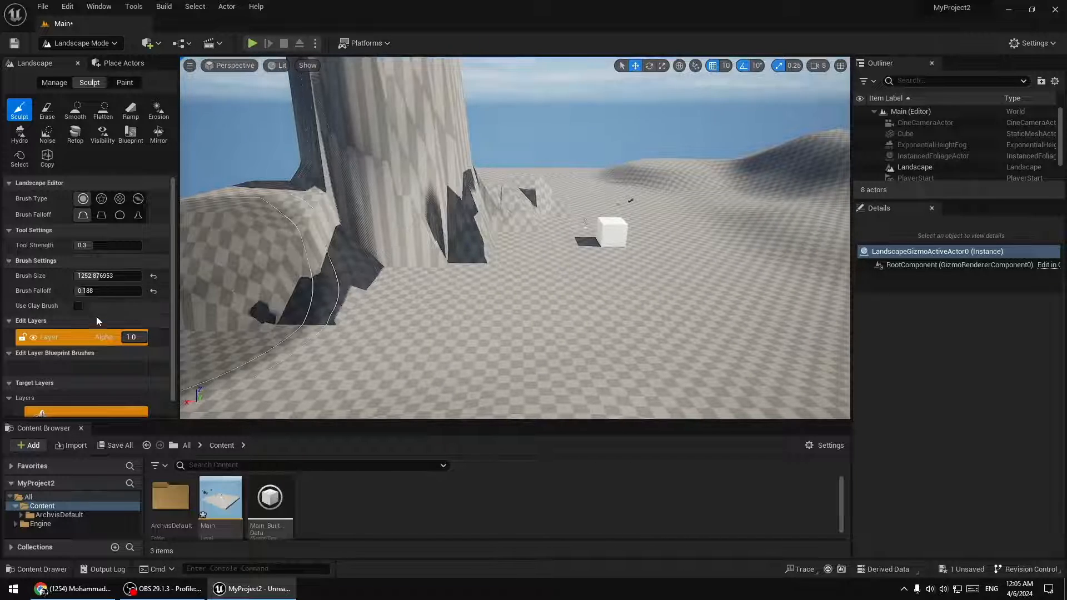
pyautogui.scroll(-1, 86, 320)
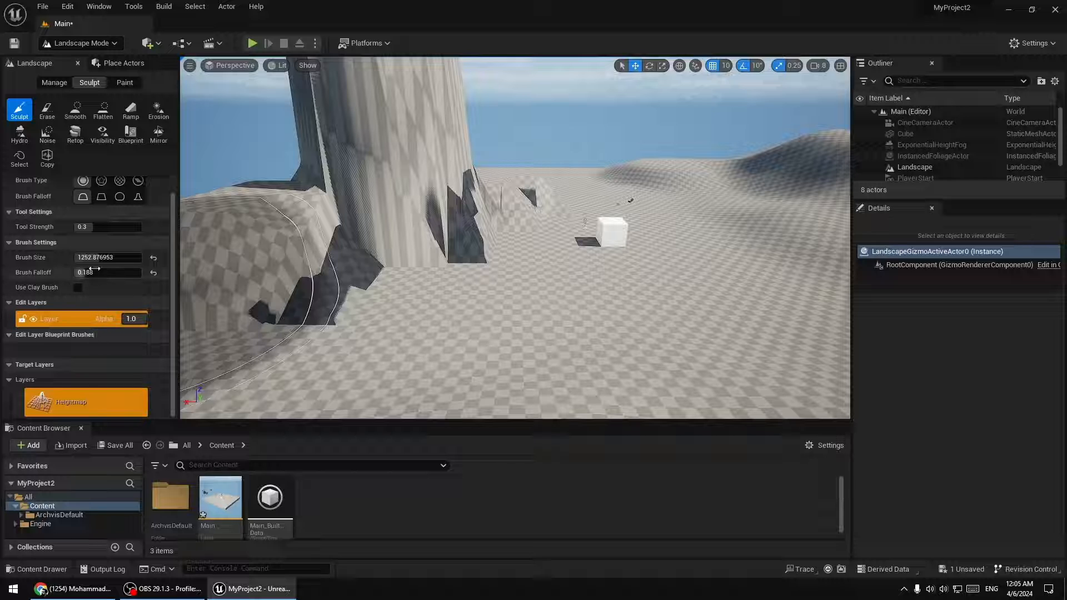
pyautogui.scroll(1, 93, 262)
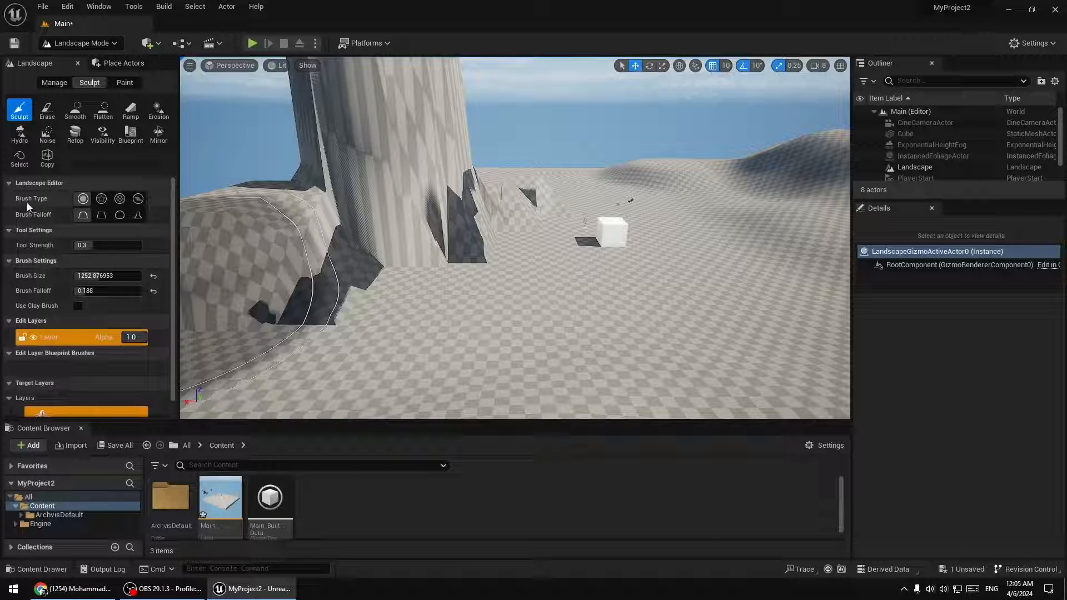
pyautogui.click(100, 199)
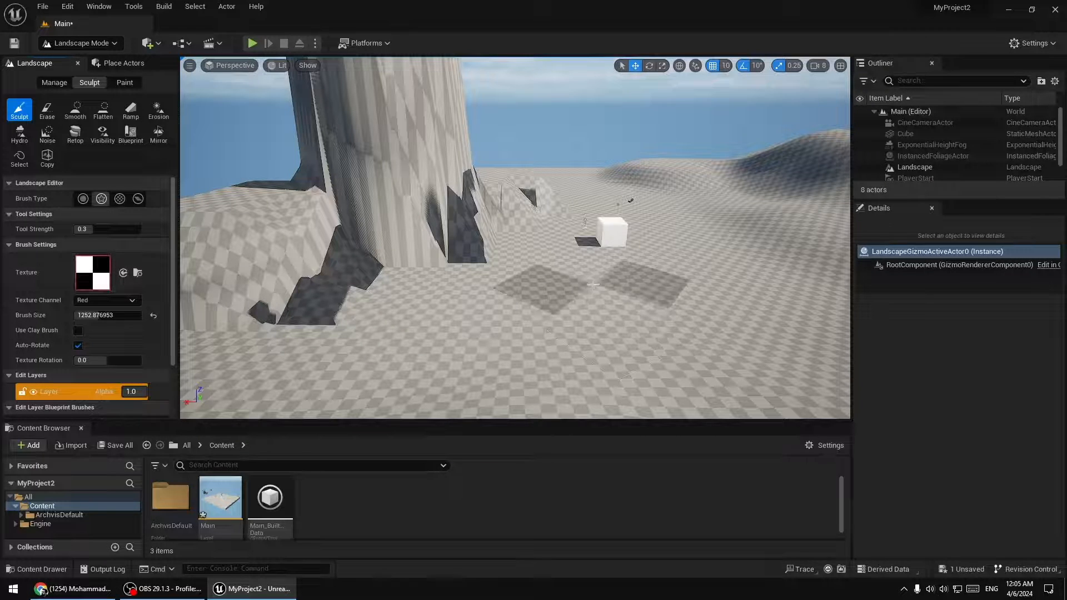
pyautogui.moveTo(591, 287); pyautogui.dragTo(630, 303, button='right')
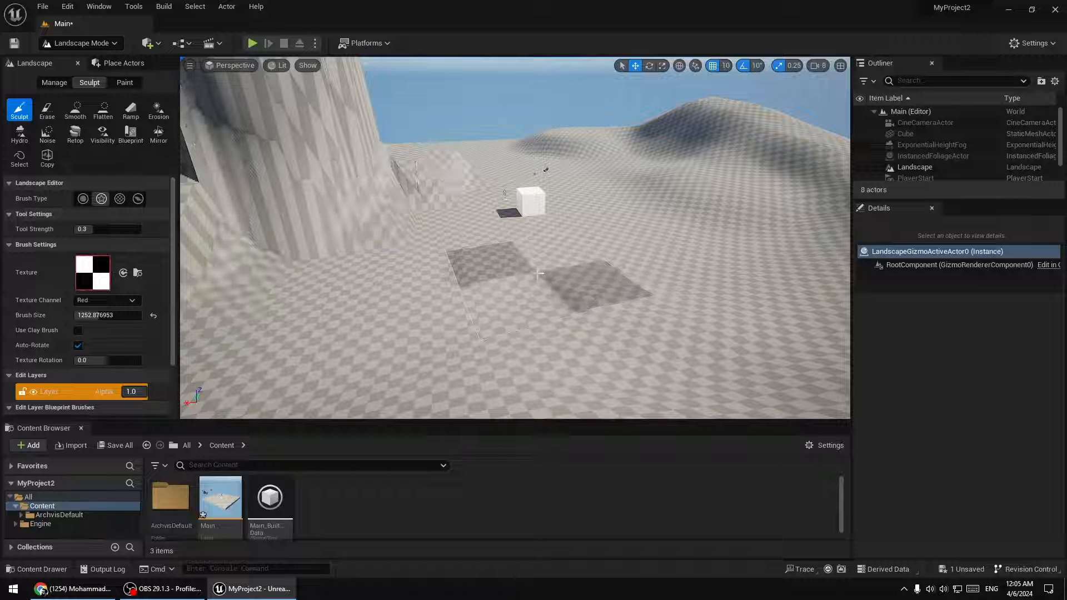
pyautogui.moveTo(537, 273); pyautogui.dragTo(609, 225)
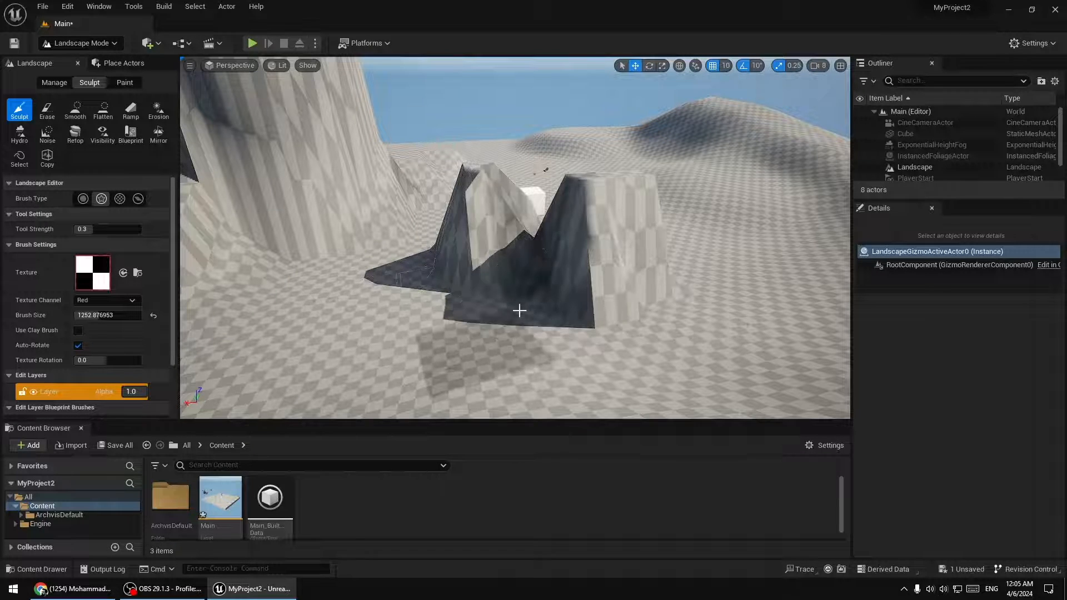
# Set the overall engine scalability quality to High
pyautogui.press('d')
pyautogui.moveTo(519, 309)
pyautogui.mouseDown(button='right')
pyautogui.moveTo(495, 286)
pyautogui.moveTo(411, 295)
pyautogui.moveTo(367, 245)
pyautogui.moveTo(364, 312)
pyautogui.moveTo(323, 300)
pyautogui.moveTo(412, 314)
pyautogui.moveTo(311, 286)
pyautogui.moveTo(328, 356)
pyautogui.moveTo(367, 384)
pyautogui.moveTo(517, 328)
pyautogui.moveTo(572, 330)
pyautogui.moveTo(606, 347)
pyautogui.moveTo(639, 300)
pyautogui.moveTo(695, 295)
pyautogui.moveTo(681, 317)
pyautogui.moveTo(689, 292)
pyautogui.mouseUp(button='right')
pyautogui.press('w')
pyautogui.press('w')
pyautogui.press('w')
pyautogui.press('w')
pyautogui.press('s')
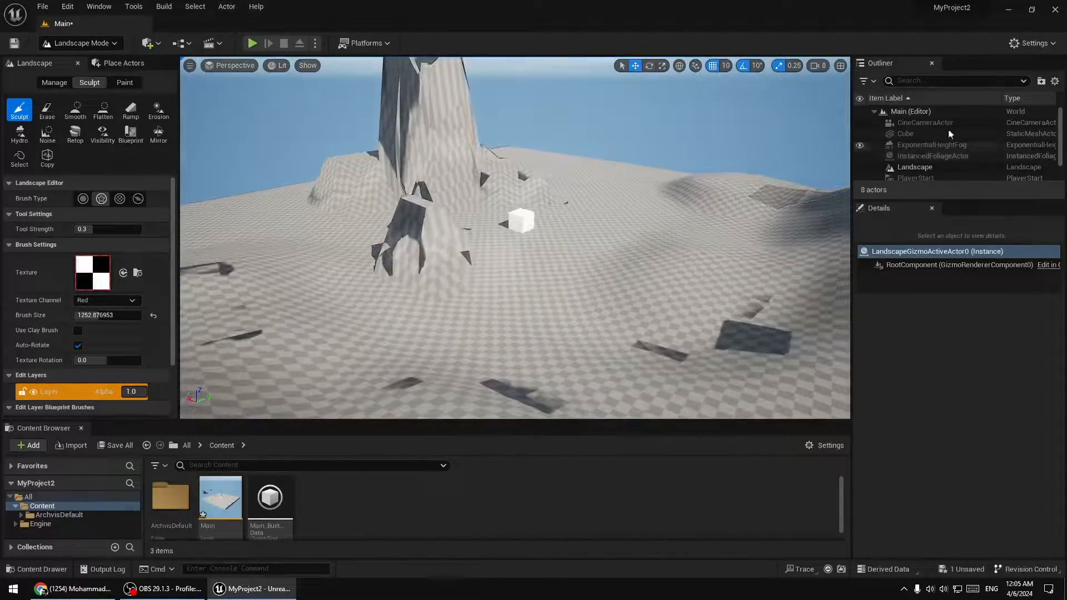
pyautogui.click(1038, 43)
pyautogui.moveTo(937, 223)
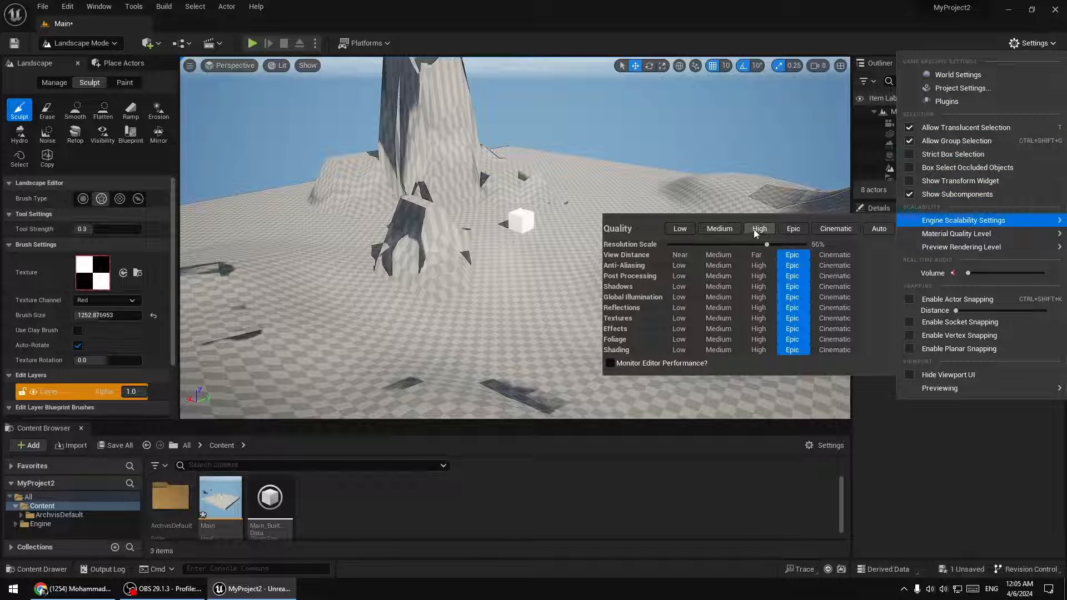
pyautogui.click(759, 229)
pyautogui.press('Escape')
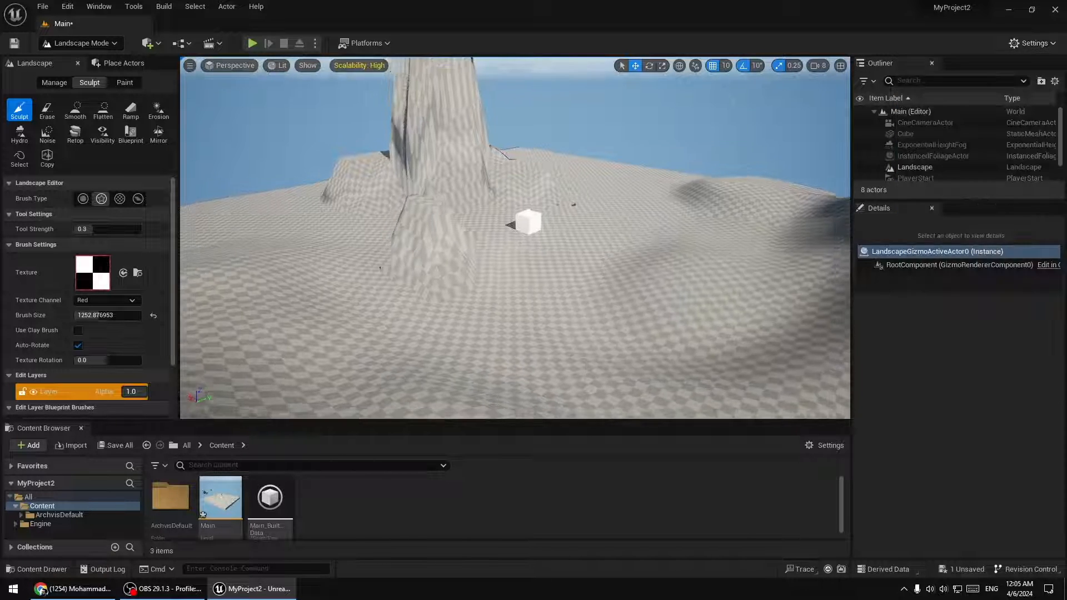
# Sculpt another jagged ridge with the checker alpha brush on the slope across from the tower, near the cube
pyautogui.moveTo(515, 238)
pyautogui.mouseDown(button='right')
pyautogui.moveTo(461, 214)
pyautogui.moveTo(416, 231)
pyautogui.moveTo(502, 216)
pyautogui.moveTo(603, 225)
pyautogui.moveTo(625, 200)
pyautogui.moveTo(633, 217)
pyautogui.moveTo(628, 195)
pyautogui.moveTo(612, 234)
pyautogui.moveTo(684, 239)
pyautogui.moveTo(651, 252)
pyautogui.mouseUp(button='right')
pyautogui.press('w')
pyautogui.press('w')
pyautogui.press('s')
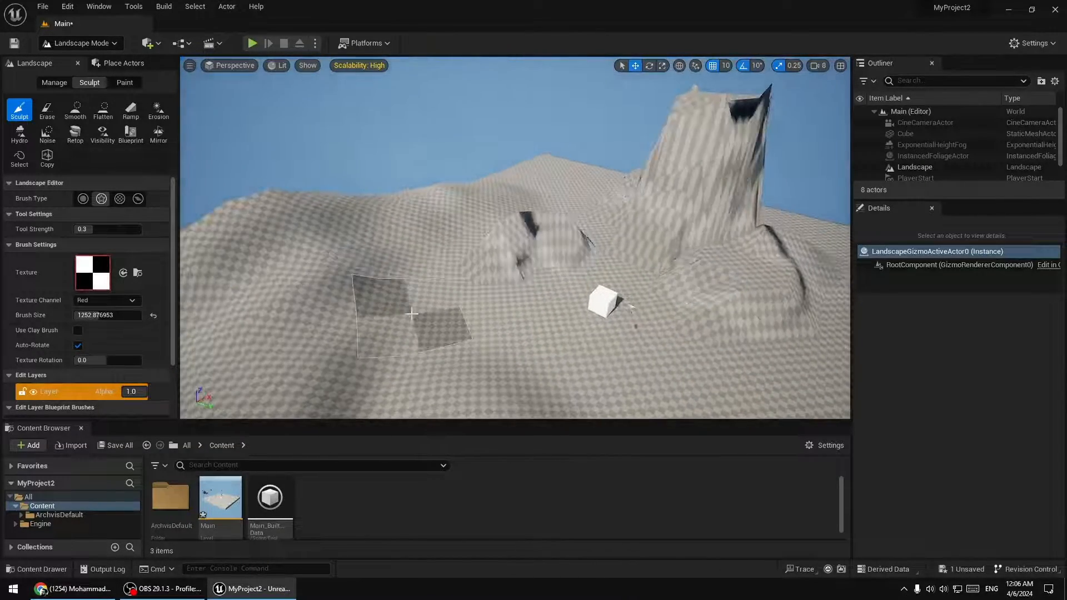
pyautogui.moveTo(411, 312); pyautogui.dragTo(398, 309)
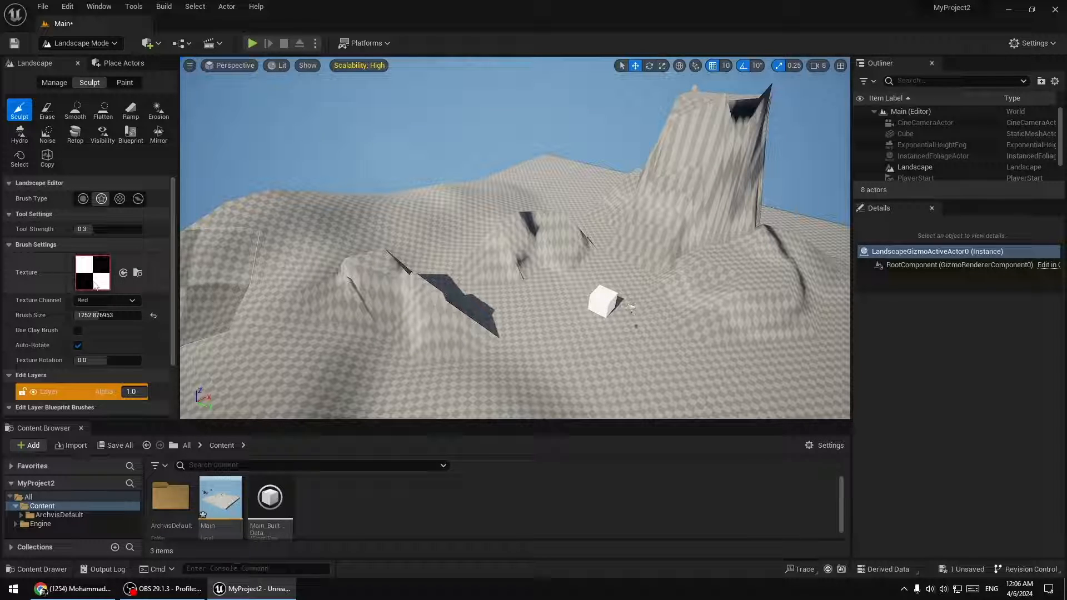
# Assign GizmoTexture from the EditorLandscapeResources folder as the alpha brush texture and inspect it in the texture editor
pyautogui.click(137, 274)
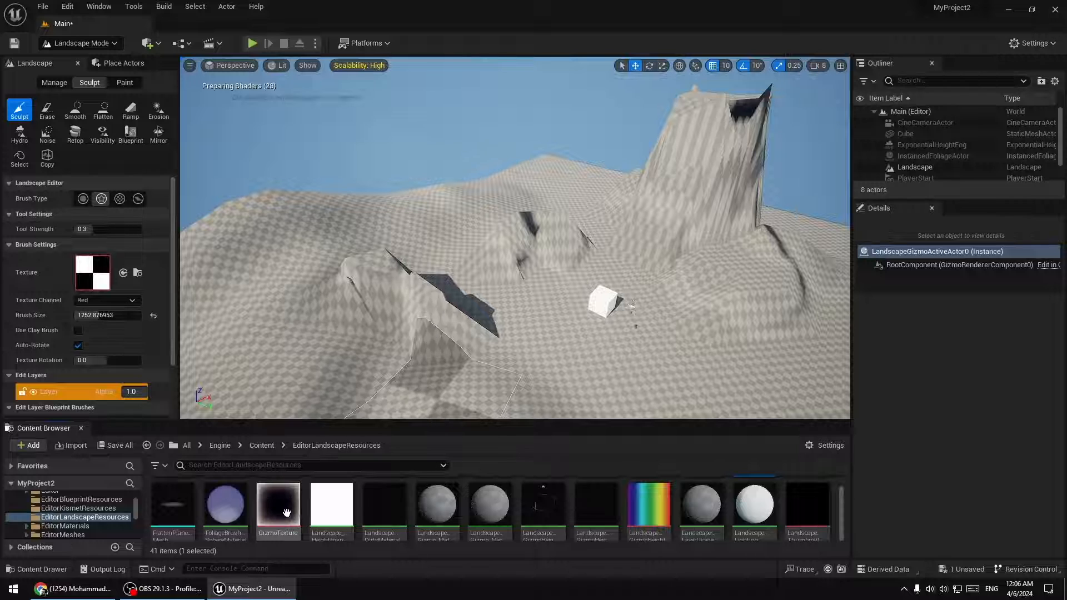
pyautogui.moveTo(294, 495)
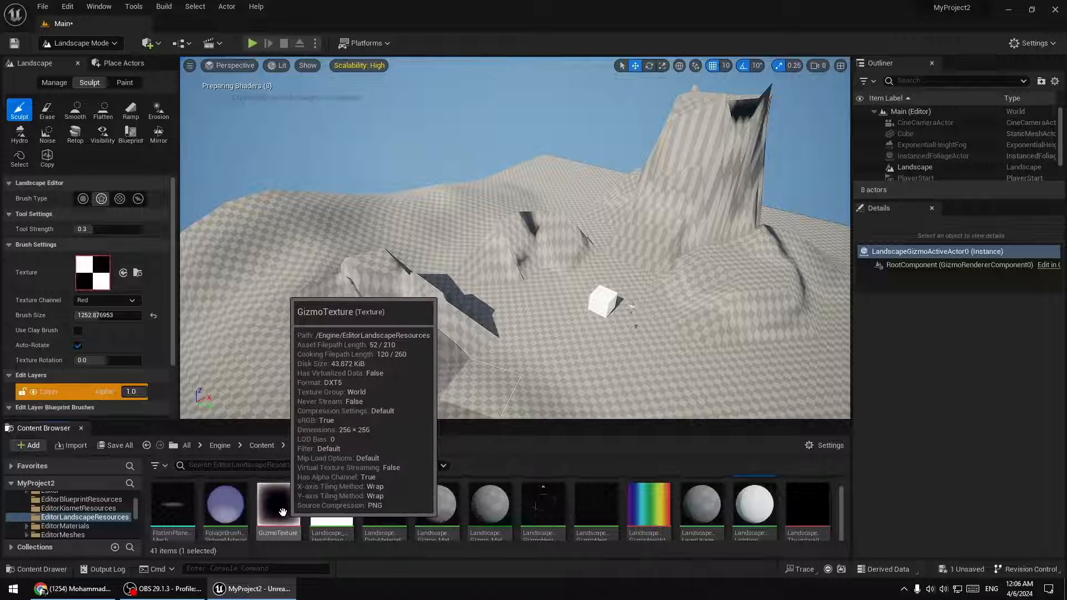
pyautogui.moveTo(294, 495); pyautogui.dragTo(106, 272)
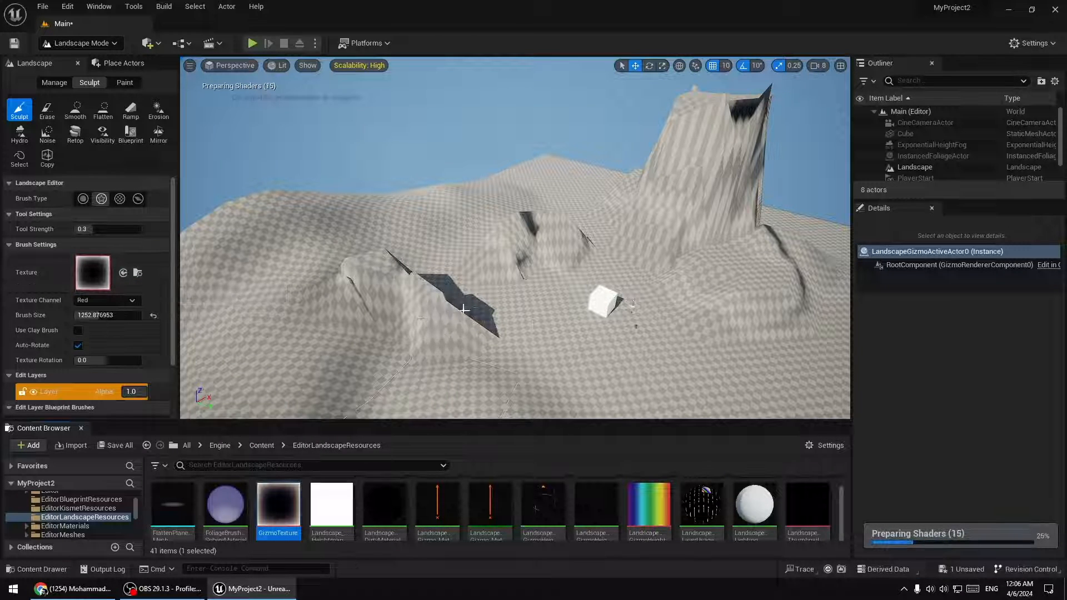
pyautogui.doubleClick(86, 263)
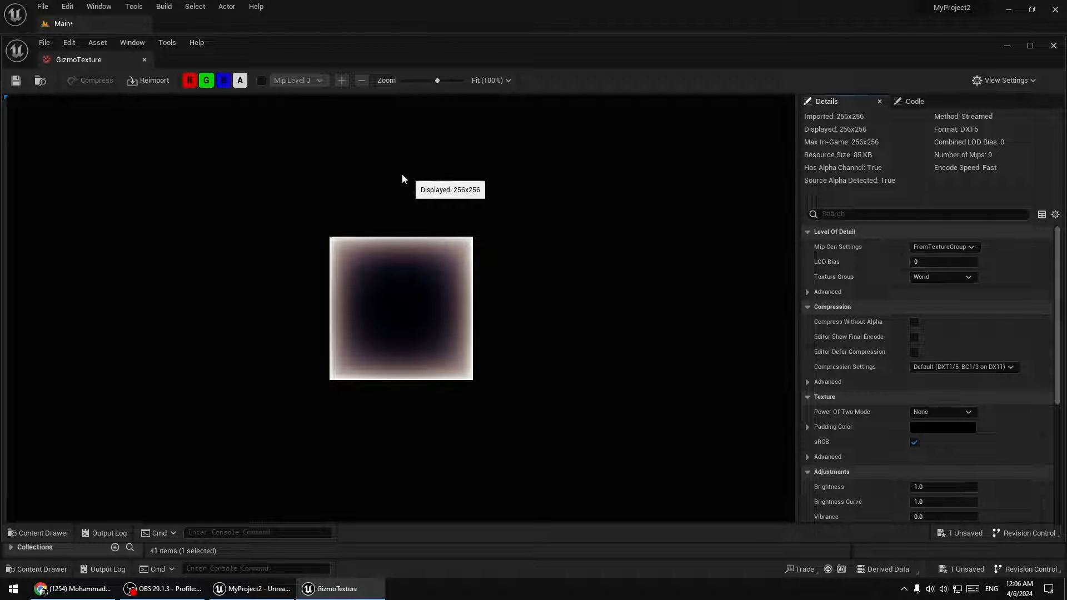
pyautogui.click(144, 60)
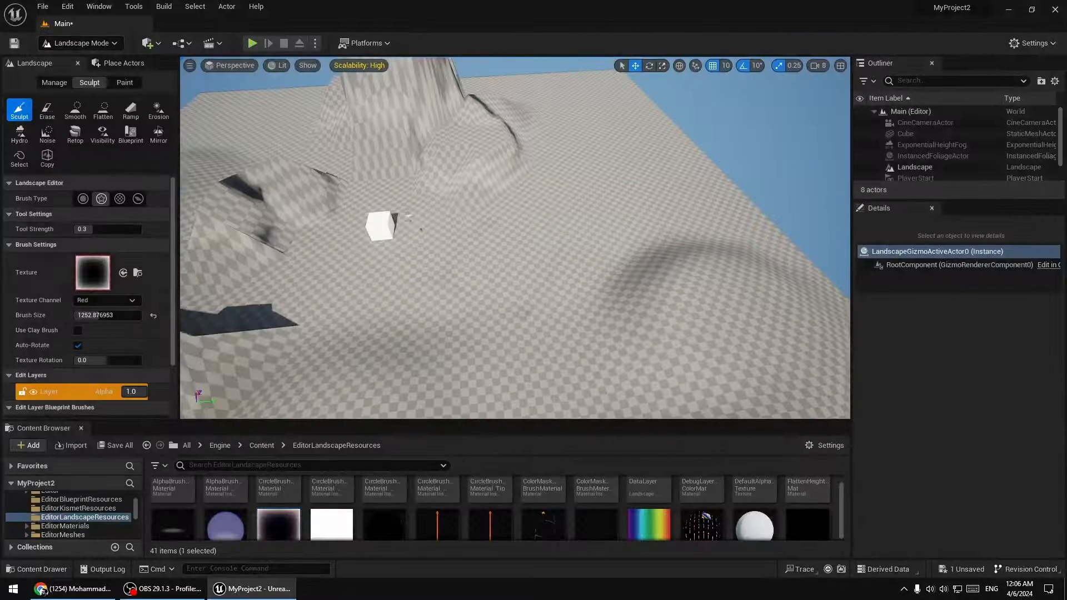
# Sculpt the terrain with the GizmoTexture alpha, and set the brush texture back to the default black-and-white checker alpha
pyautogui.moveTo(545, 253); pyautogui.dragTo(554, 252)
pyautogui.moveTo(579, 254)
pyautogui.mouseDown(button='right')
pyautogui.moveTo(579, 216)
pyautogui.moveTo(578, 267)
pyautogui.moveTo(608, 278)
pyautogui.moveTo(580, 239)
pyautogui.mouseUp(button='right')
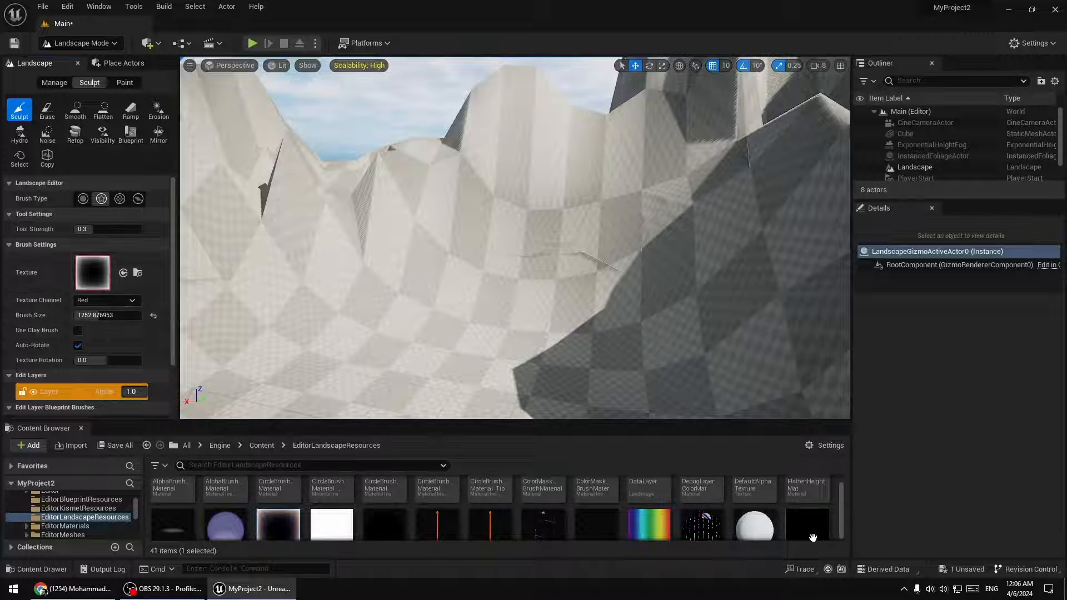
pyautogui.scroll(2, 773, 508)
pyautogui.moveTo(743, 510); pyautogui.dragTo(93, 274)
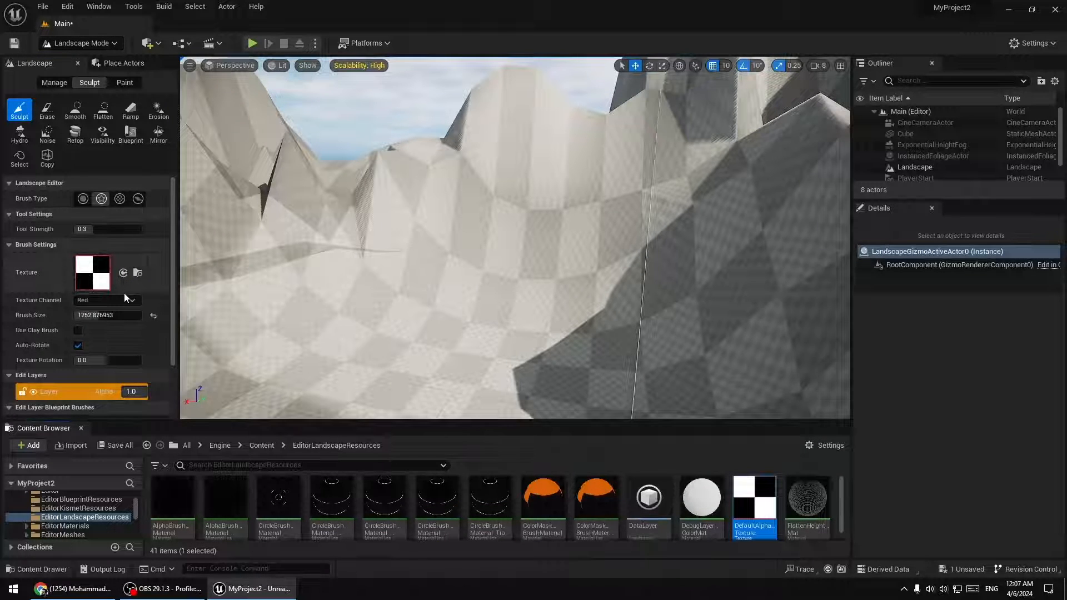
pyautogui.moveTo(400, 250)
pyautogui.mouseDown(button='right')
pyautogui.moveTo(434, 256)
pyautogui.moveTo(534, 323)
pyautogui.moveTo(517, 312)
pyautogui.moveTo(539, 291)
pyautogui.mouseUp(button='right')
pyautogui.press('s')
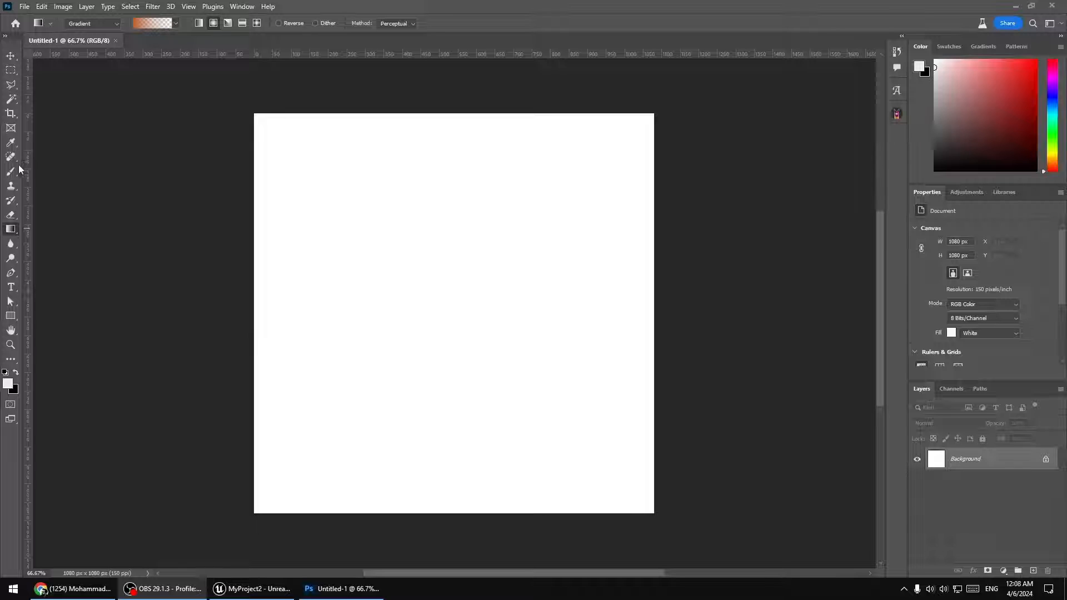
# In Photoshop, add a Solid Color fill layer in black (000000) over the blank 1080 x 1080 px canvas
pyautogui.click(10, 173)
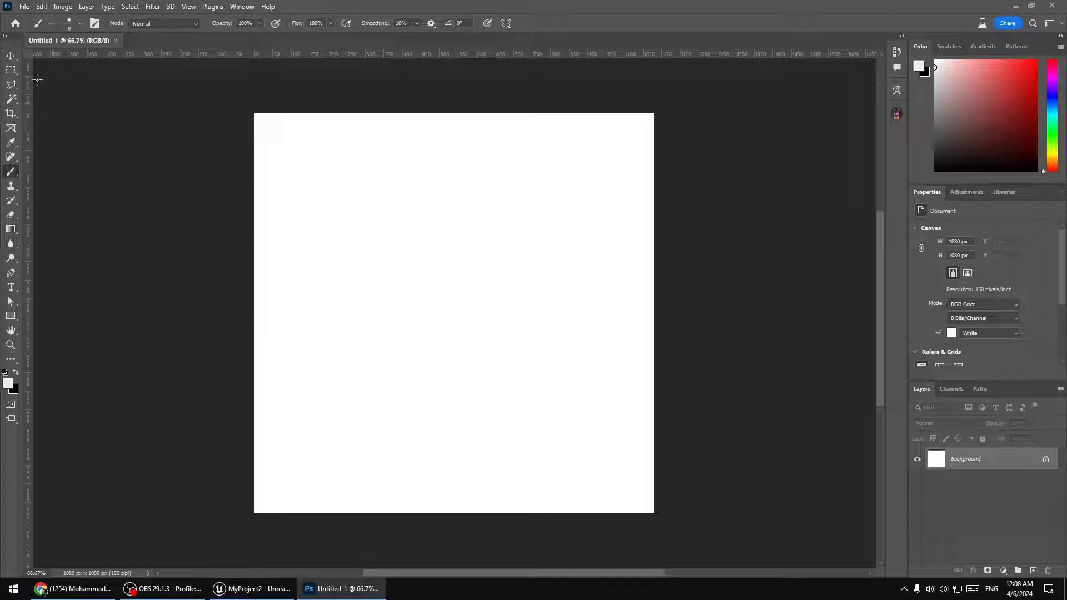
pyautogui.click(10, 56)
pyautogui.click(1003, 571)
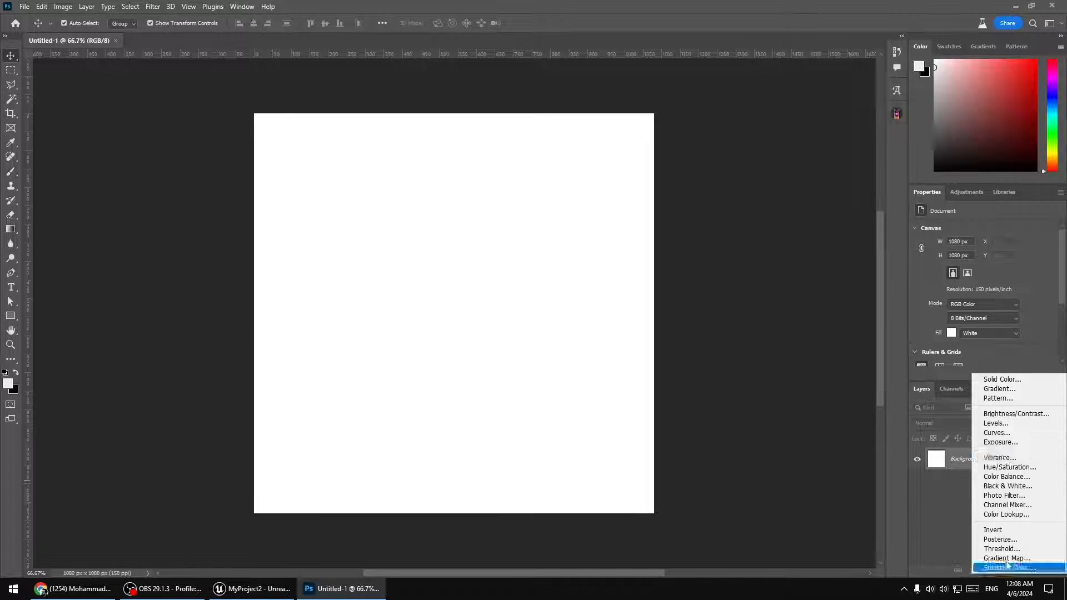
pyautogui.click(1005, 380)
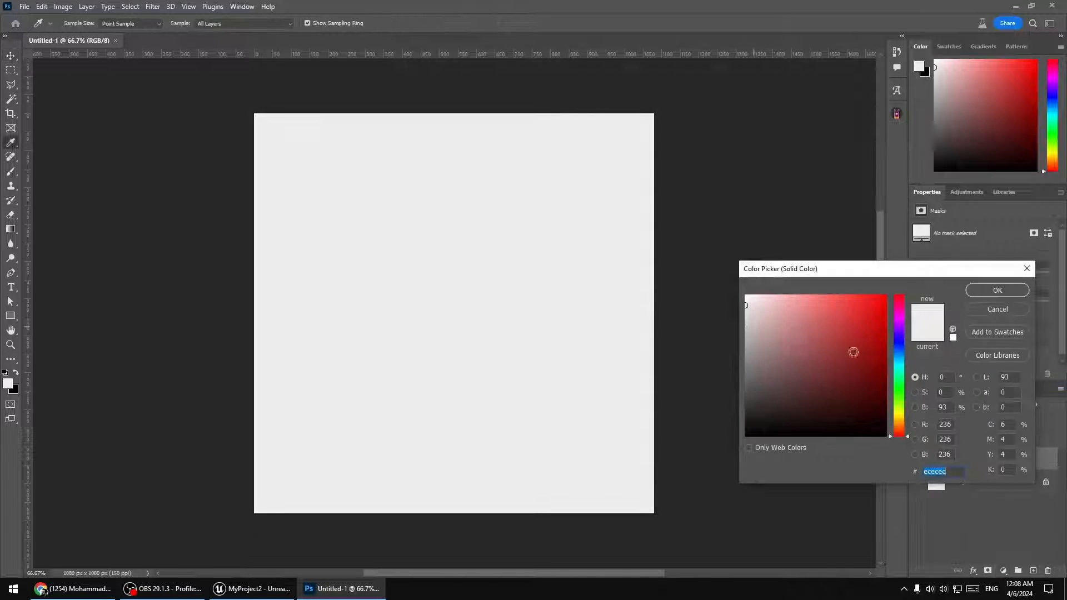
pyautogui.write('000000')
pyautogui.click(987, 290)
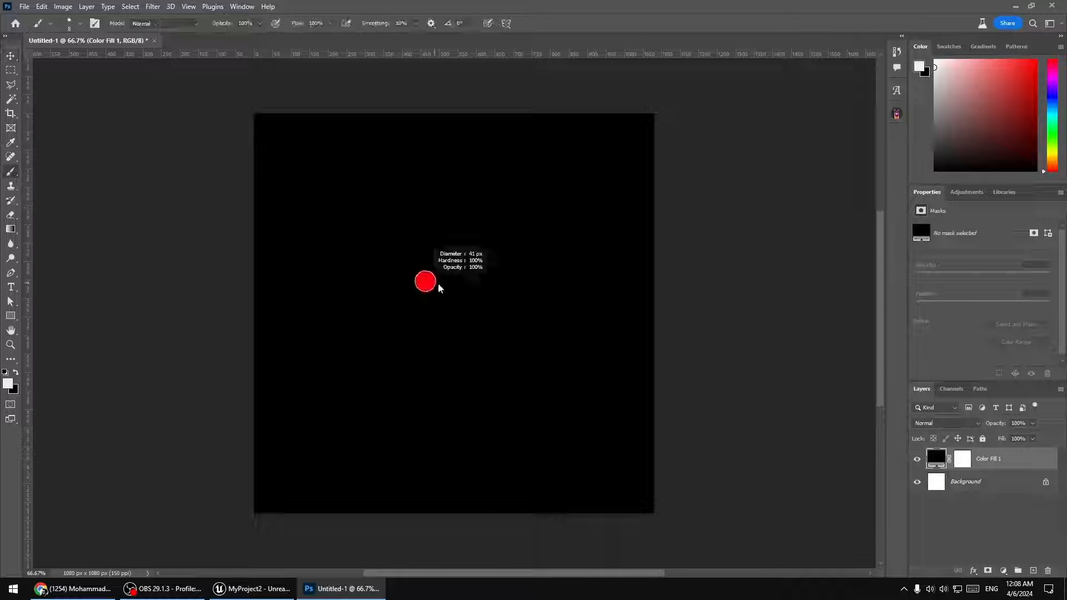
# Make the Brush tool large and fully soft, and dab three white spots at the canvas's upper right, centre left and lower right
pyautogui.keyDown('alt'); pyautogui.moveTo(481, 296); pyautogui.dragTo(435, 28, button='right'); pyautogui.keyUp('alt')
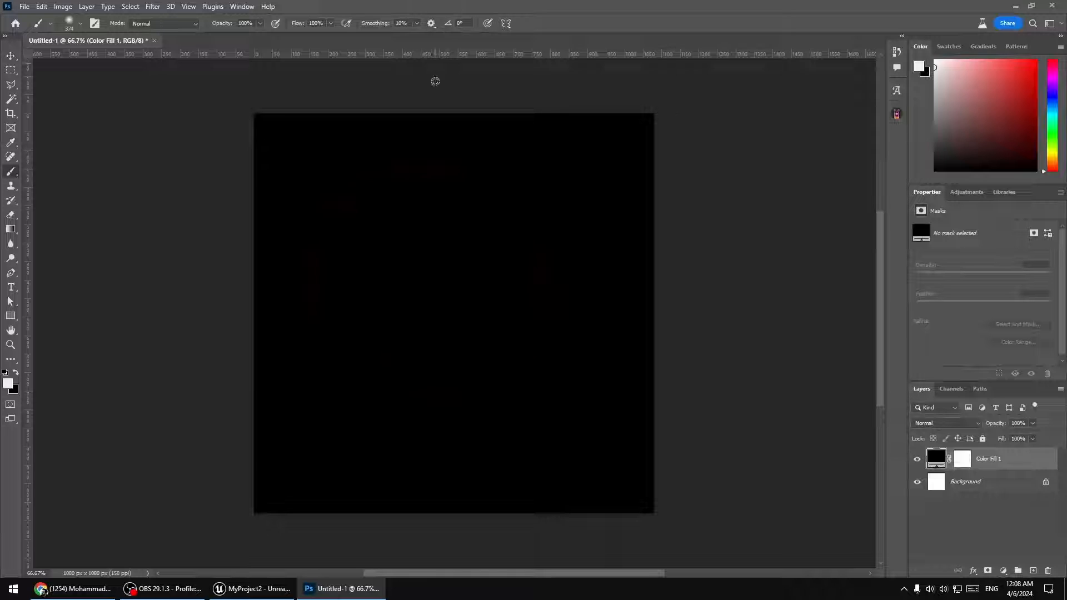
pyautogui.keyDown('alt'); pyautogui.moveTo(415, 347); pyautogui.dragTo(469, 352, button='right'); pyautogui.keyUp('alt')
pyautogui.moveTo(544, 247)
pyautogui.keyDown('alt'); pyautogui.mouseDown(button='right')
pyautogui.moveTo(516, 248)
pyautogui.moveTo(515, 224)
pyautogui.mouseUp(button='right'); pyautogui.keyUp('alt')
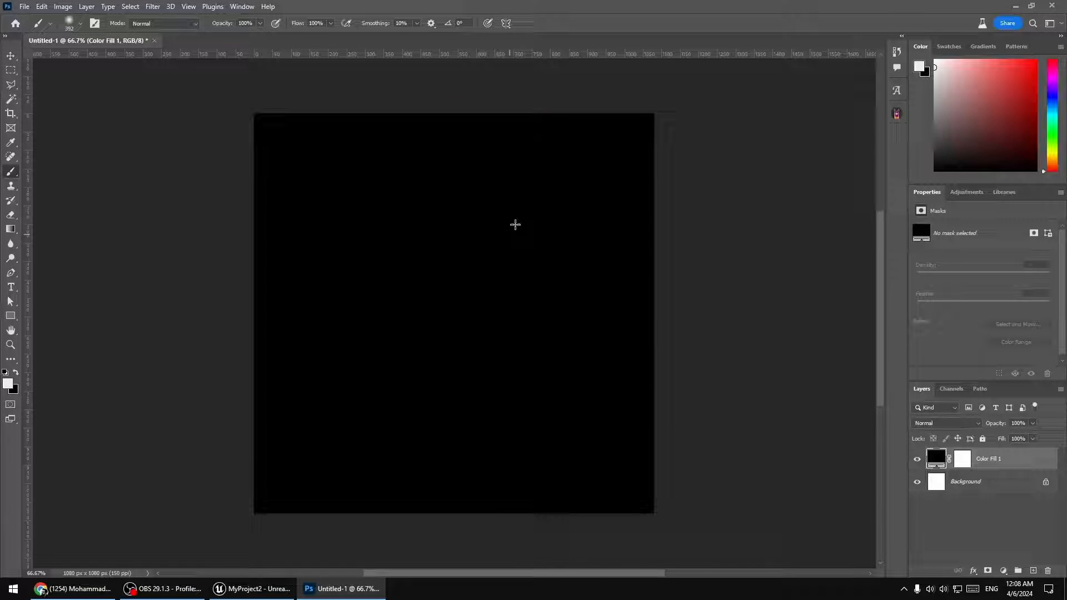
pyautogui.click(540, 188)
pyautogui.click(405, 320)
pyautogui.click(532, 453)
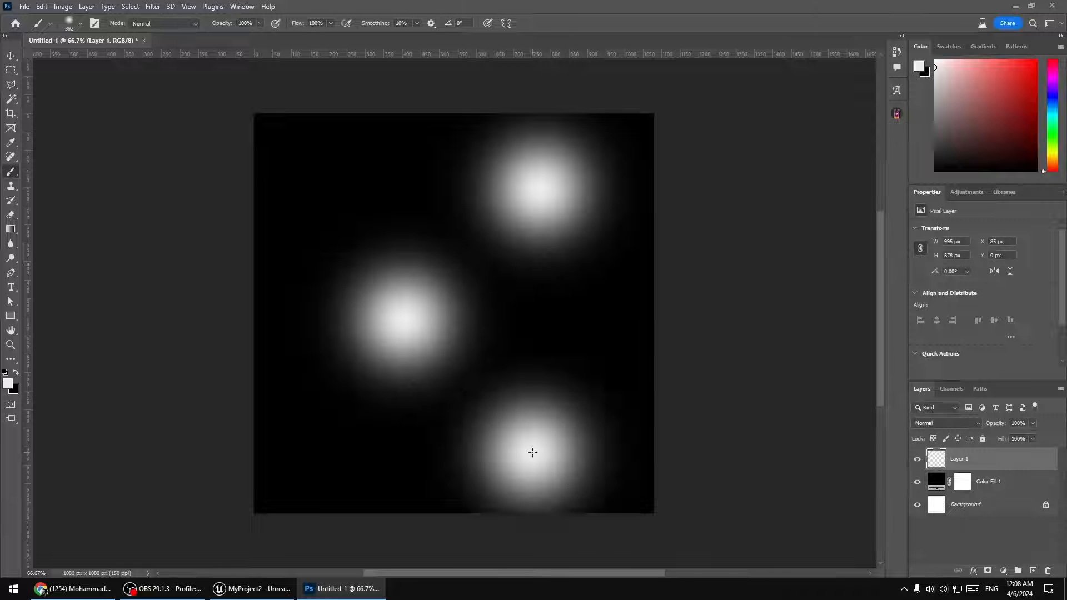
# Try three more soft white spots of the same size in the remaining dark areas, and undo them
pyautogui.click(344, 183)
pyautogui.click(304, 450)
pyautogui.click(574, 311)
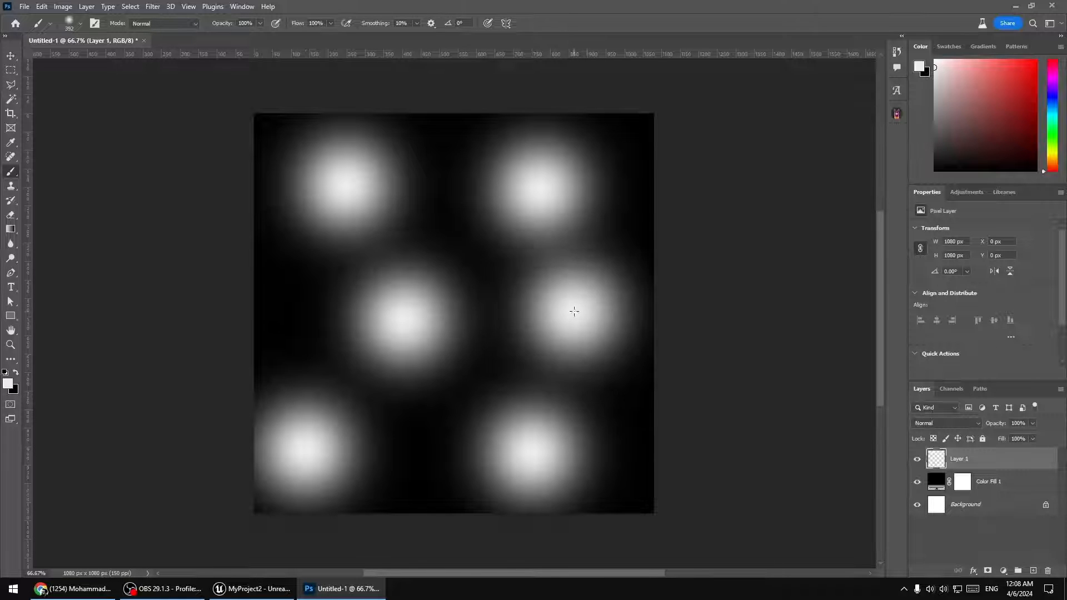
pyautogui.keyDown('alt'); pyautogui.moveTo(607, 360); pyautogui.dragTo(578, 358, button='right'); pyautogui.keyUp('alt')
pyautogui.hotkey('ctrl', 'z')
pyautogui.hotkey('ctrl', 'z')
pyautogui.hotkey('ctrl', 'z')
# Enlarge the soft brush and dab a big white spot in the canvas's upper-left corner, undoing two further dabs at the edges
pyautogui.moveTo(369, 209)
pyautogui.keyDown('alt'); pyautogui.mouseDown(button='right')
pyautogui.moveTo(465, 208)
pyautogui.moveTo(344, 160)
pyautogui.mouseUp(button='right'); pyautogui.keyUp('alt')
pyautogui.click(309, 154)
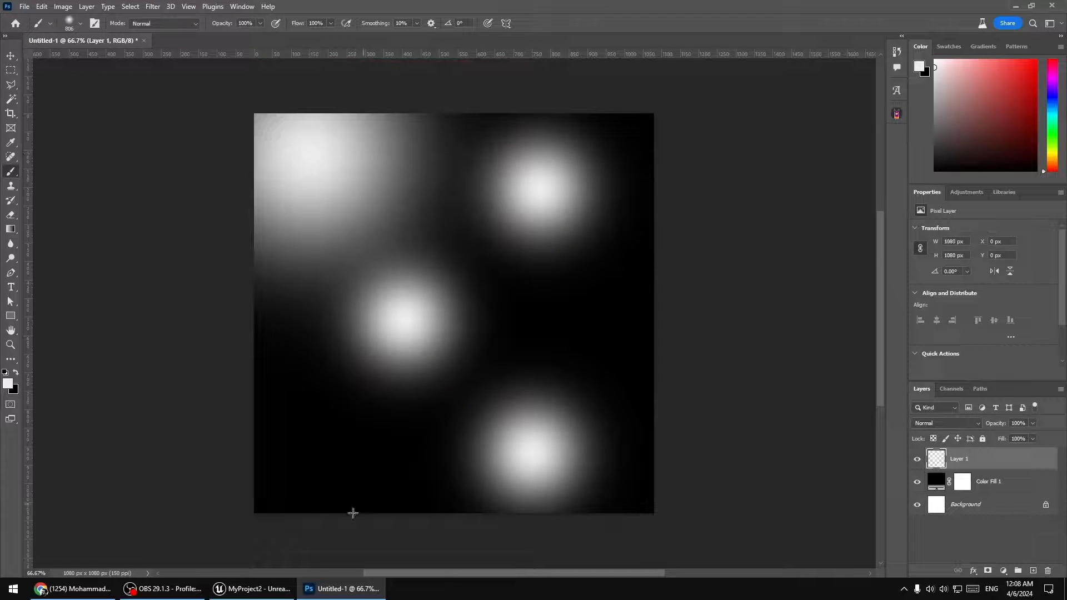
pyautogui.click(284, 527)
pyautogui.click(691, 335)
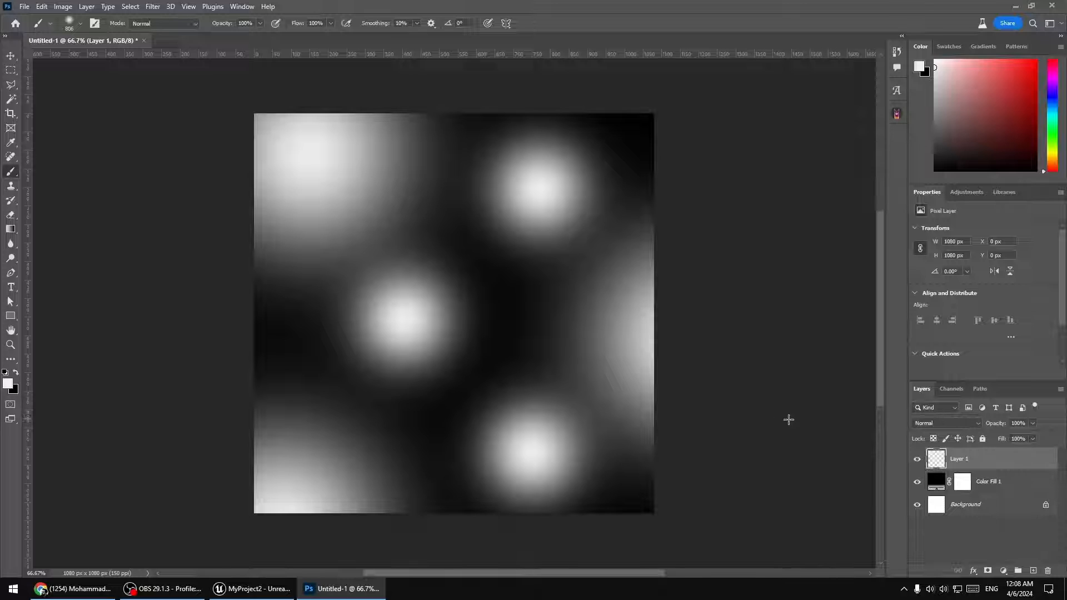
pyautogui.hotkey('ctrl', 'z')
pyautogui.hotkey('ctrl', 'z')
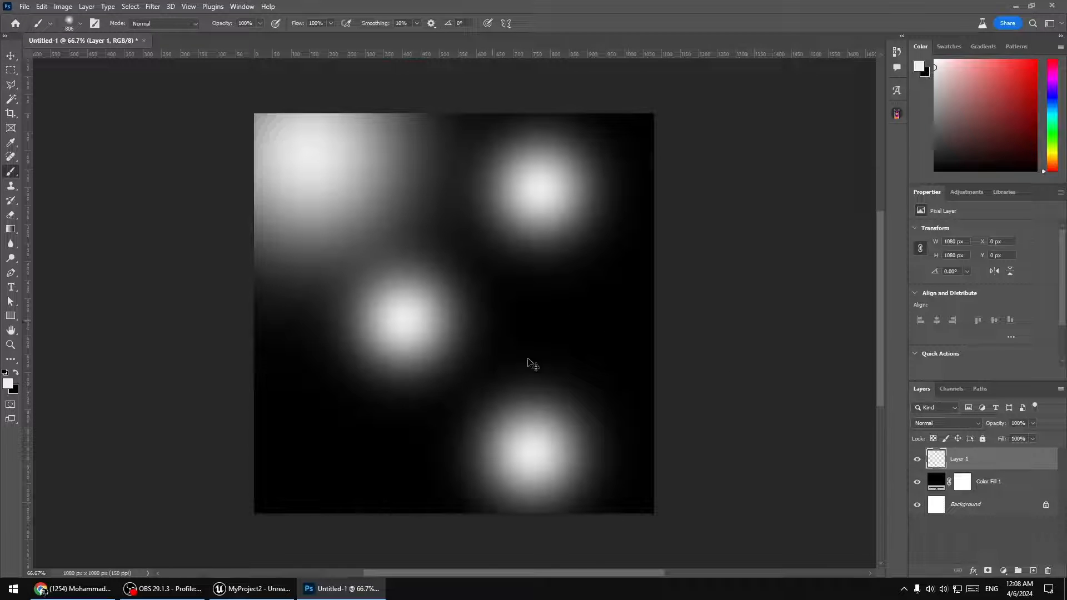
# Dab a big soft white spot at the canvas's right edge and view the exported Untitled-1.jpg at full size
pyautogui.click(678, 352)
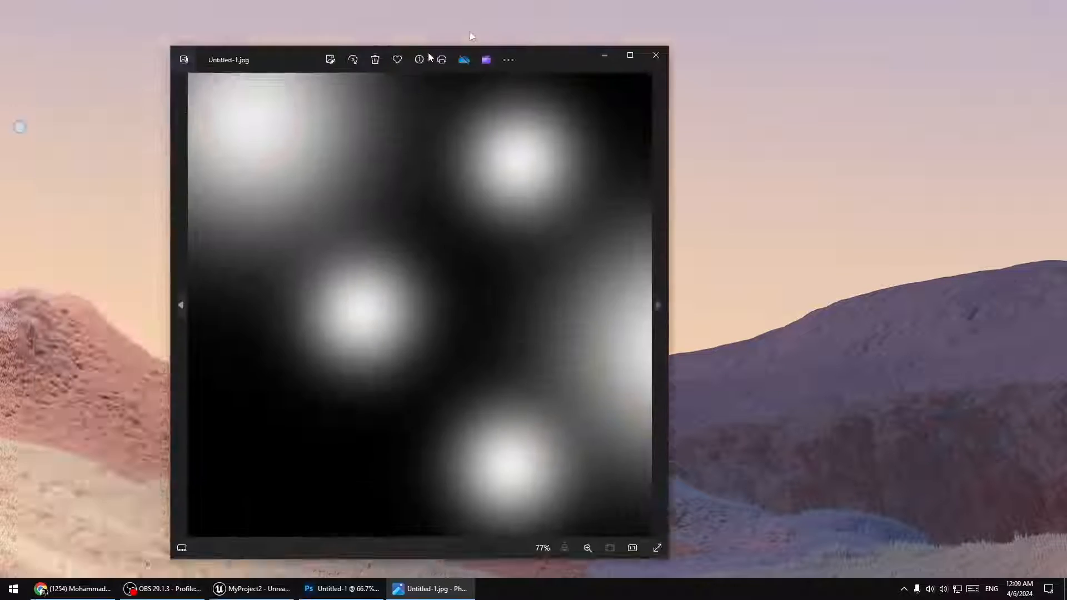
pyautogui.doubleClick(430, 52)
pyautogui.click(1052, 8)
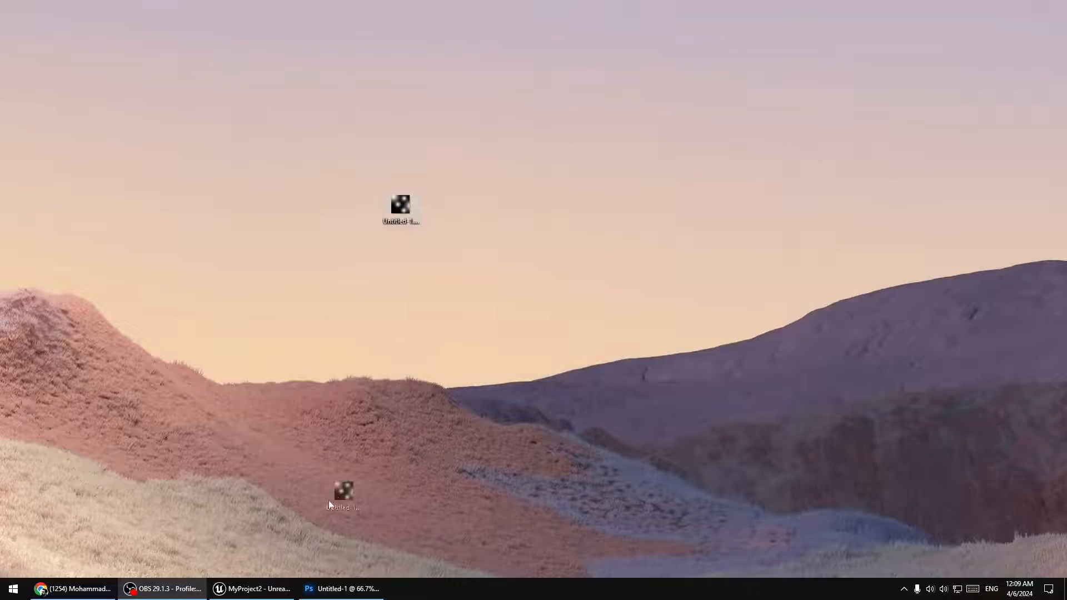
# In Unreal Engine, import Untitled-1.jpg from the desktop into EditorLandscapeResources and assign it as the alpha brush texture
pyautogui.moveTo(248, 592); pyautogui.dragTo(385, 531)
pyautogui.moveTo(460, 516); pyautogui.dragTo(469, 511)
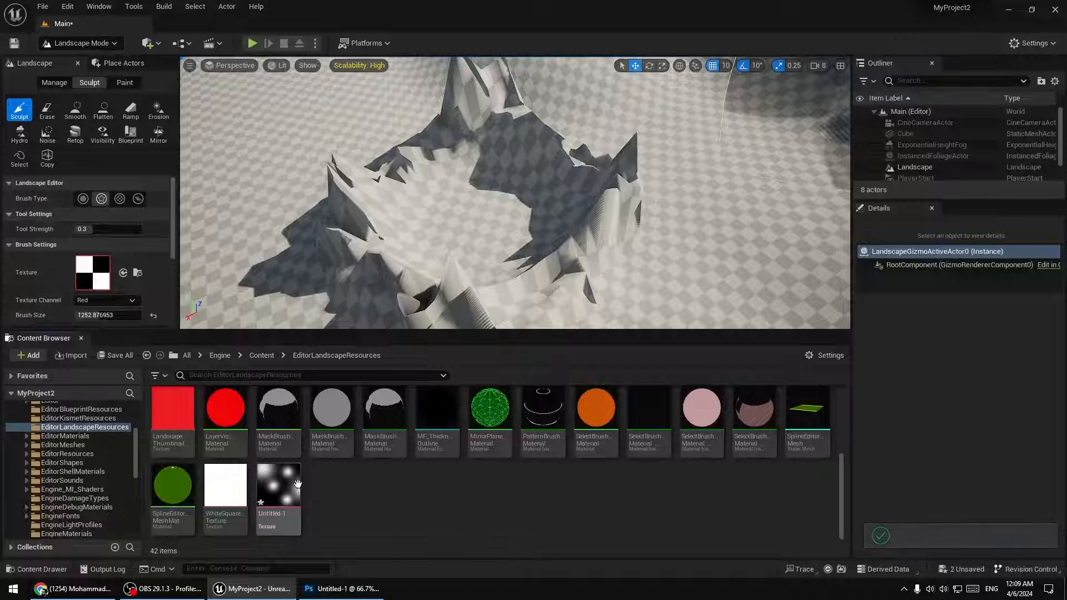
pyautogui.click(297, 483)
pyautogui.moveTo(297, 483)
pyautogui.mouseDown()
pyautogui.moveTo(133, 289)
pyautogui.moveTo(87, 279)
pyautogui.mouseUp()
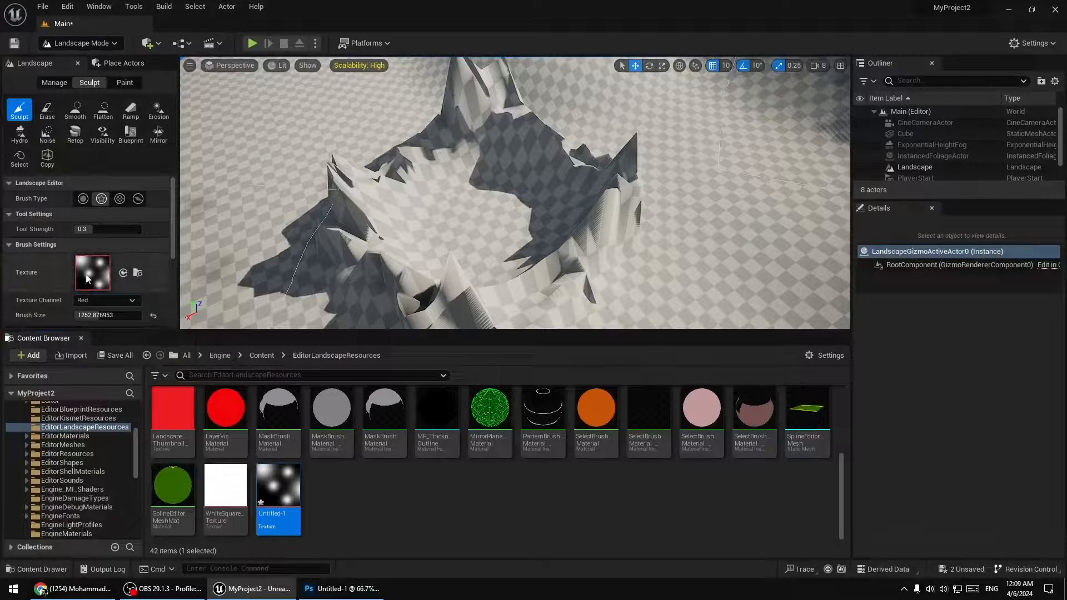
# Try sculpting the flatter terrain with the Untitled-1 alpha at tool strength 0.3, and undo the strokes
pyautogui.moveTo(478, 211)
pyautogui.mouseDown(button='right')
pyautogui.moveTo(534, 180)
pyautogui.moveTo(516, 146)
pyautogui.moveTo(525, 106)
pyautogui.moveTo(547, 178)
pyautogui.moveTo(595, 159)
pyautogui.moveTo(562, 173)
pyautogui.moveTo(590, 193)
pyautogui.mouseUp(button='right')
pyautogui.click(554, 199)
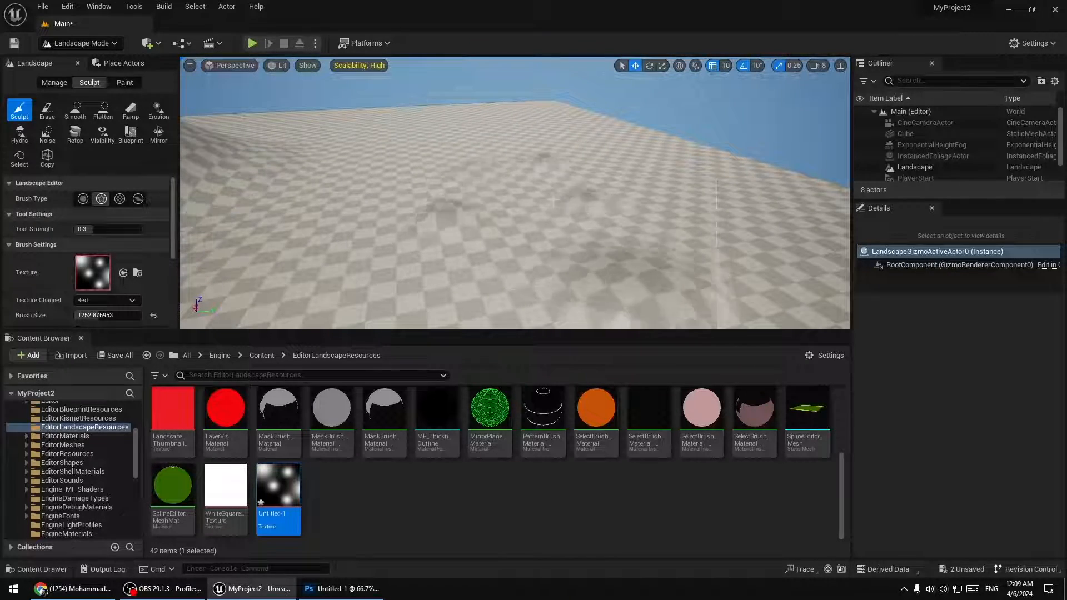
pyautogui.moveTo(554, 199); pyautogui.dragTo(568, 215)
pyautogui.moveTo(568, 214)
pyautogui.mouseDown(button='right')
pyautogui.moveTo(528, 198)
pyautogui.moveTo(453, 198)
pyautogui.moveTo(581, 219)
pyautogui.moveTo(530, 157)
pyautogui.mouseUp(button='right')
pyautogui.hotkey('ctrl', 'z')
pyautogui.hotkey('ctrl', 'z')
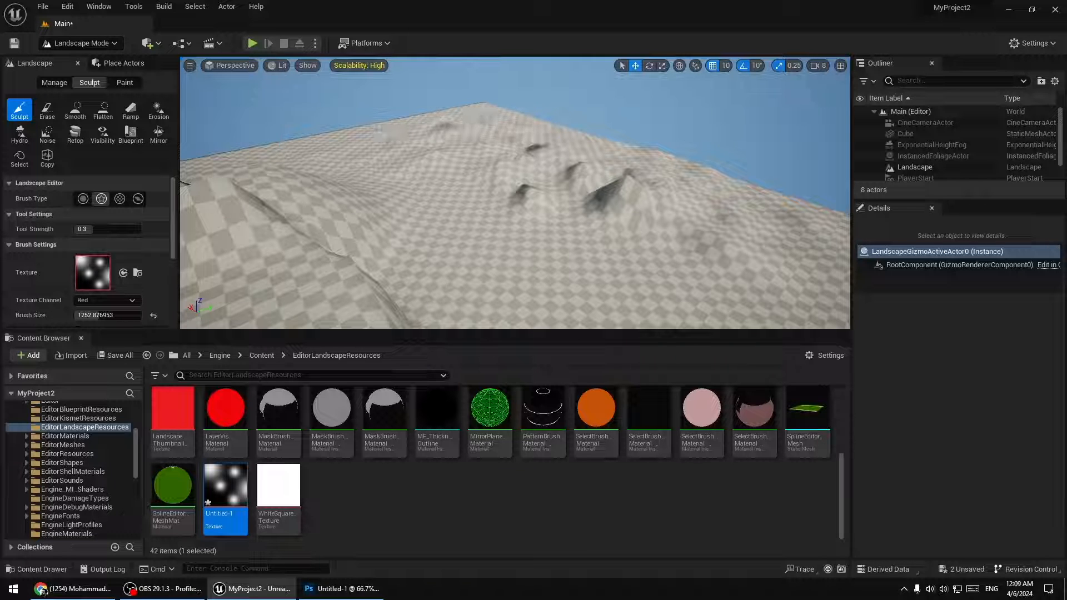
# Sculpt soft bumps across the open slope with the Untitled-1 alpha at tool strength 0.3
pyautogui.moveTo(295, 172)
pyautogui.mouseDown()
pyautogui.moveTo(414, 259)
pyautogui.moveTo(473, 266)
pyautogui.mouseUp()
pyautogui.moveTo(365, 187); pyautogui.dragTo(356, 133)
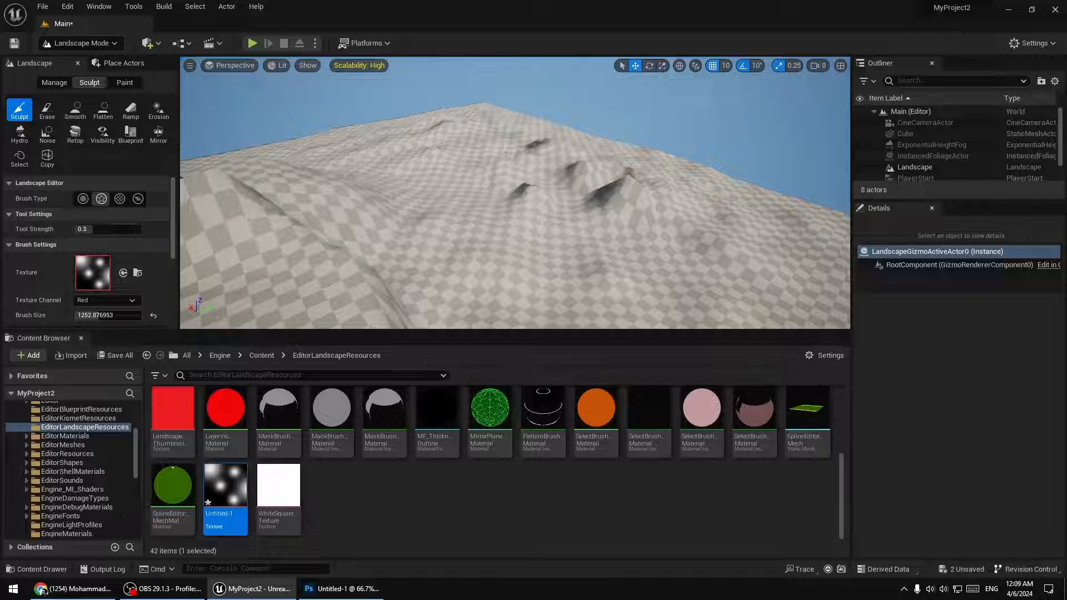
pyautogui.moveTo(779, 236)
pyautogui.mouseDown(button='right')
pyautogui.moveTo(900, 244)
pyautogui.moveTo(923, 233)
pyautogui.moveTo(811, 238)
pyautogui.moveTo(867, 289)
pyautogui.moveTo(900, 289)
pyautogui.mouseUp(button='right')
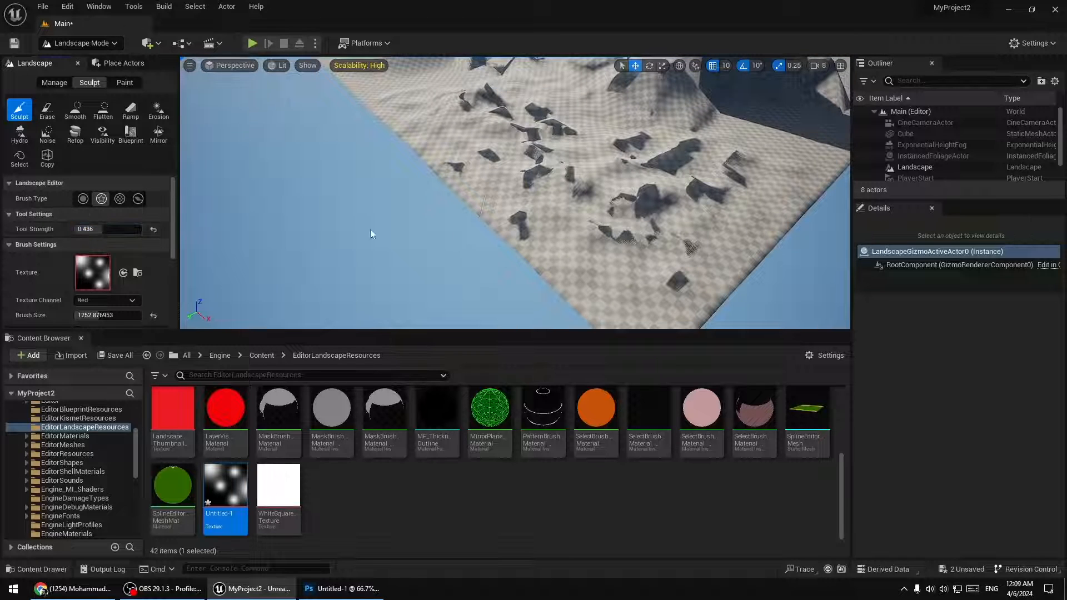
# Set the tool strength to 0.7 and sculpt uneven hills near the landscape's outer corner
pyautogui.moveTo(372, 234); pyautogui.dragTo(383, 214, button='right')
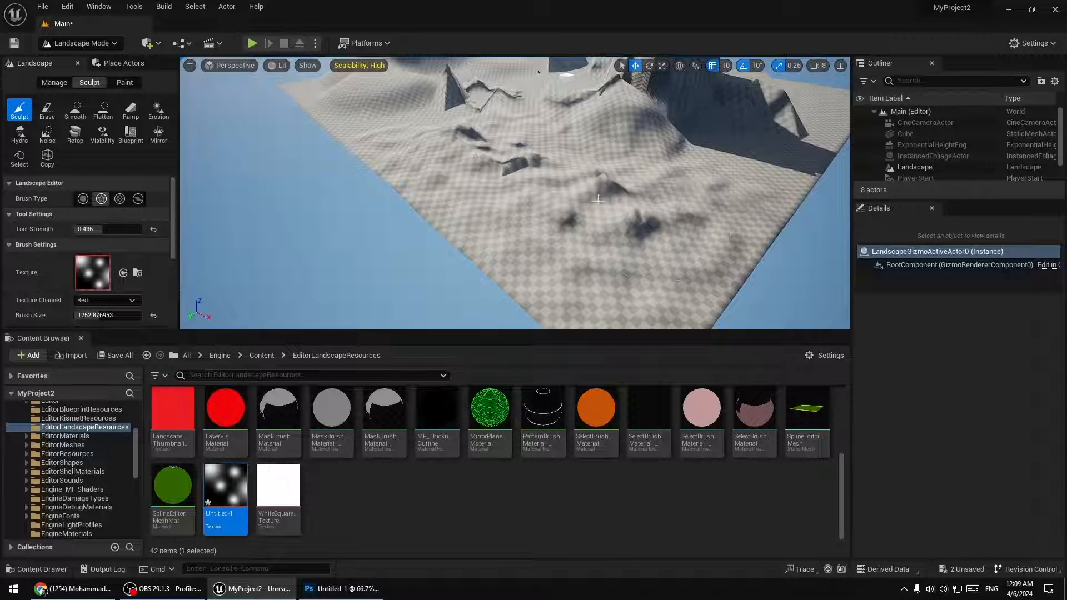
pyautogui.moveTo(118, 229); pyautogui.dragTo(121, 229)
pyautogui.moveTo(578, 256)
pyautogui.mouseDown()
pyautogui.moveTo(711, 187)
pyautogui.moveTo(639, 216)
pyautogui.moveTo(533, 156)
pyautogui.mouseUp()
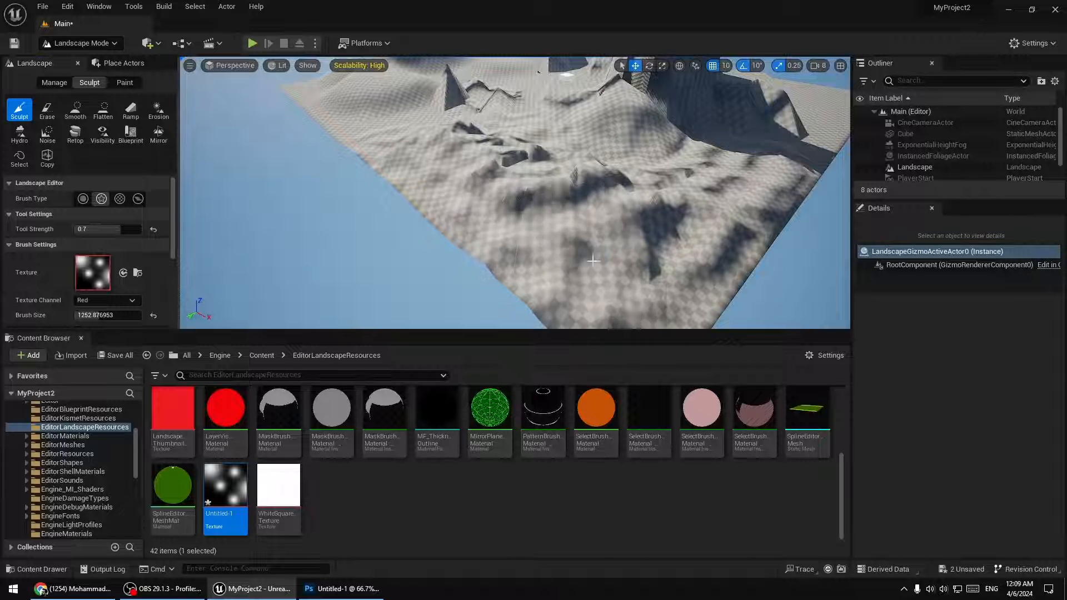
# Set the tool strength to 1.0 and sculpt rugged peaks on the ground near the white cube
pyautogui.moveTo(538, 71); pyautogui.dragTo(501, 62, button='right')
pyautogui.press('w')
pyautogui.moveTo(533, 211)
pyautogui.mouseDown(button='right')
pyautogui.moveTo(545, 183)
pyautogui.moveTo(573, 186)
pyautogui.moveTo(598, 245)
pyautogui.moveTo(578, 220)
pyautogui.mouseUp(button='right')
pyautogui.moveTo(514, 239); pyautogui.dragTo(598, 239)
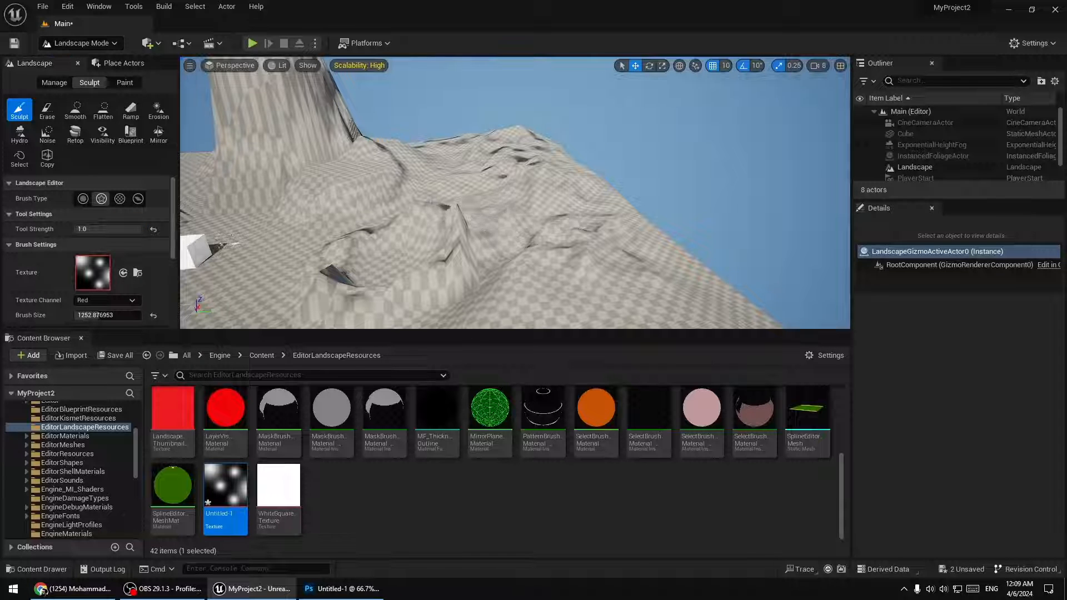
pyautogui.moveTo(464, 224)
pyautogui.mouseDown()
pyautogui.moveTo(548, 250)
pyautogui.moveTo(561, 233)
pyautogui.moveTo(460, 317)
pyautogui.mouseUp()
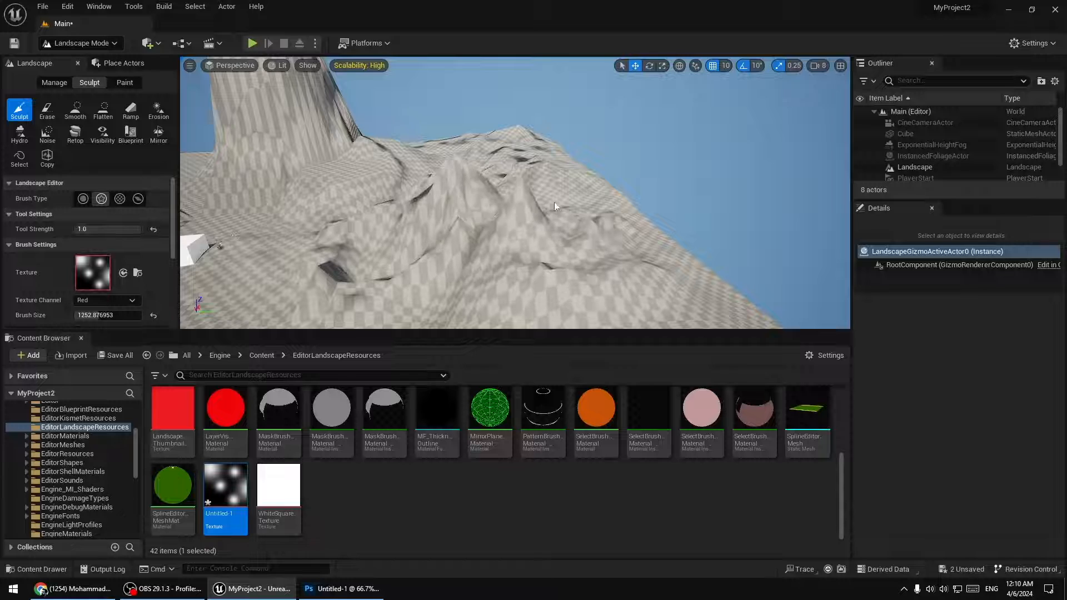
pyautogui.moveTo(556, 205); pyautogui.dragTo(495, 192, button='right')
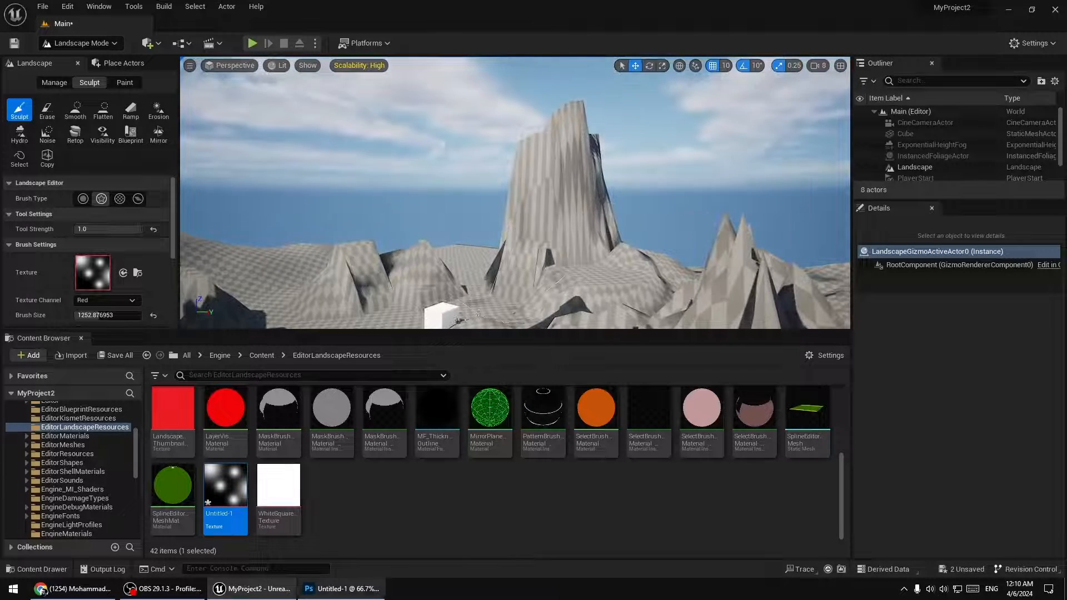
# Close Photoshop without saving the Untitled-1 document
pyautogui.rightClick(337, 579)
pyautogui.click(313, 572)
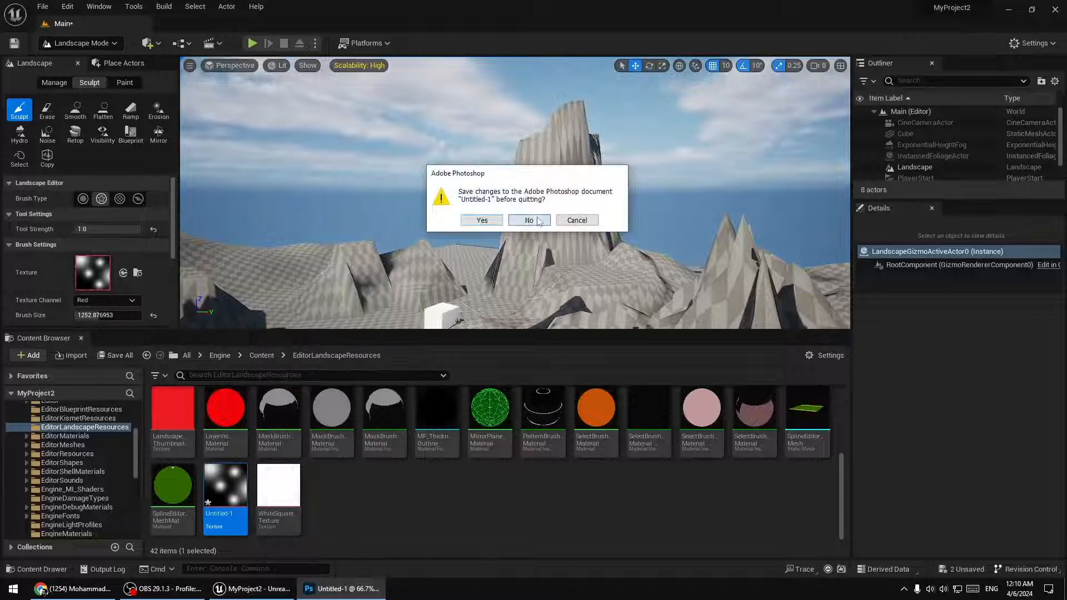
pyautogui.click(537, 220)
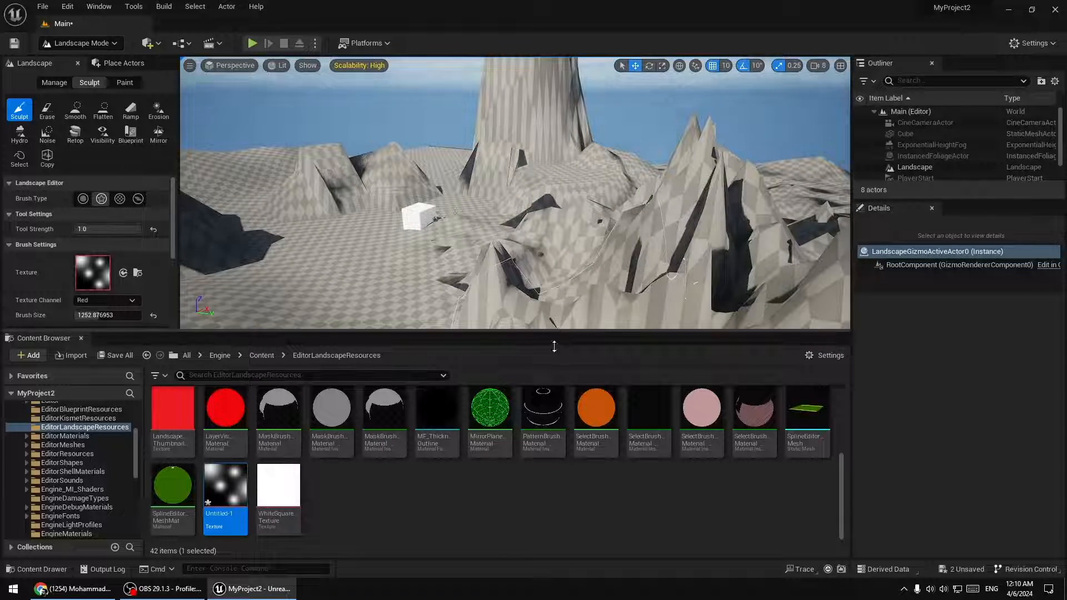
# Enlarge the viewport, and set the sculpt brush type to Pattern with DefaultAlphaTexture as its texture
pyautogui.moveTo(554, 347); pyautogui.dragTo(554, 408)
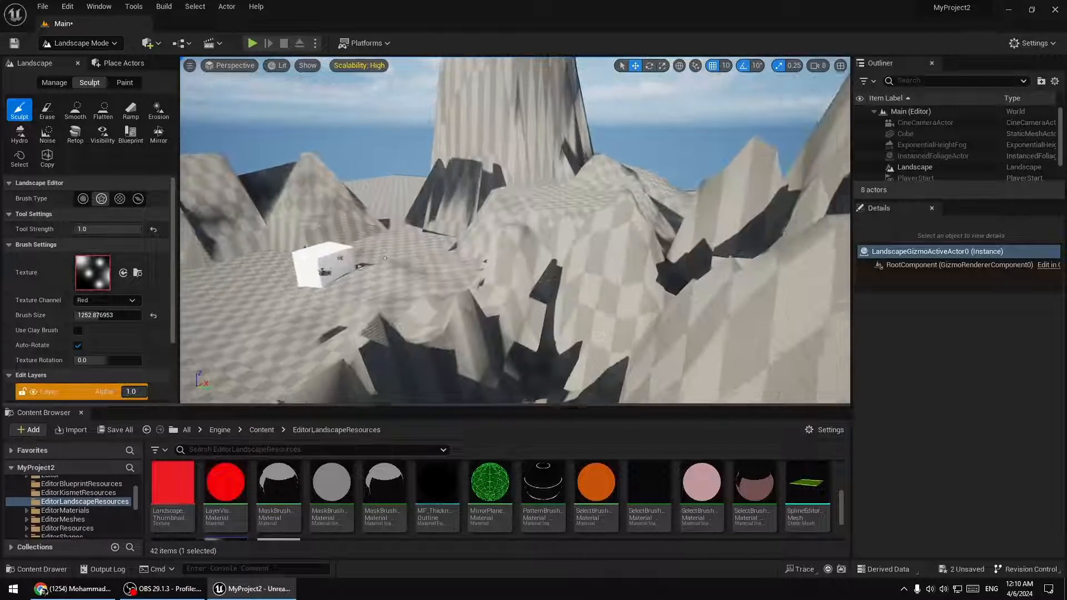
pyautogui.click(119, 199)
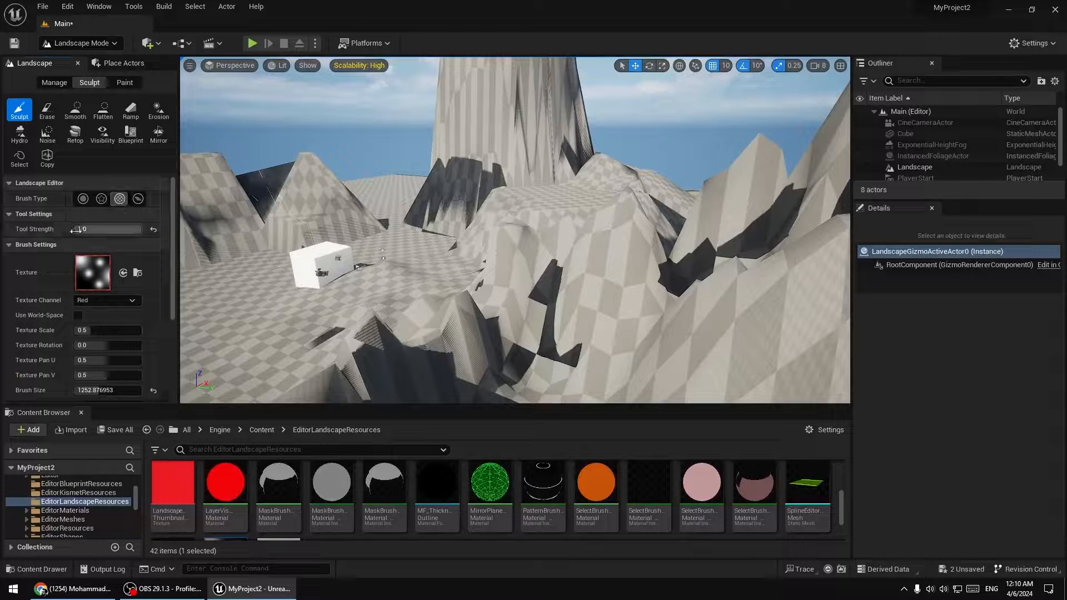
pyautogui.click(136, 275)
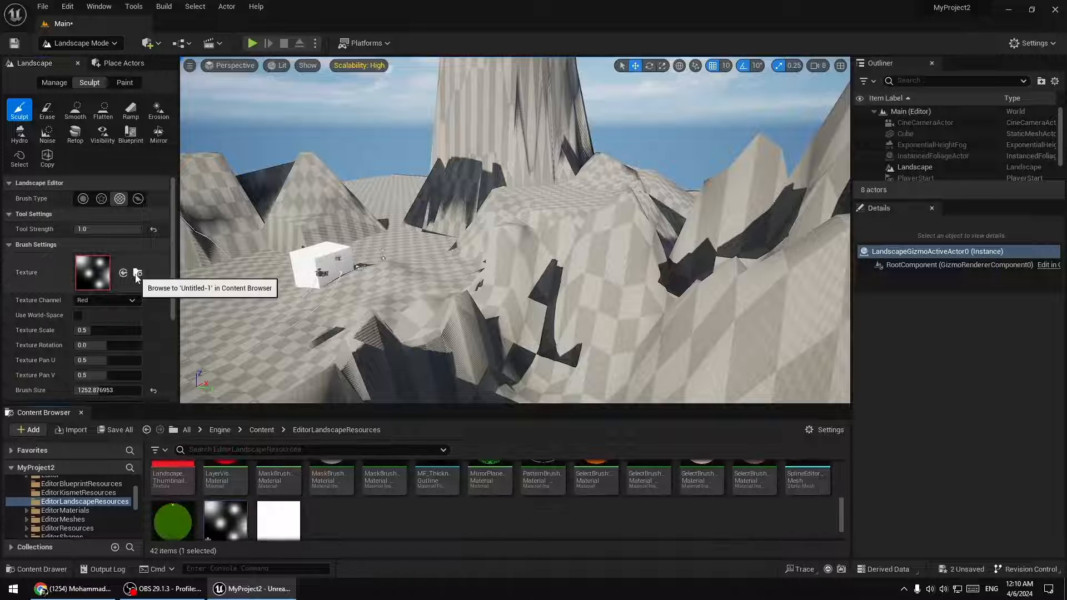
pyautogui.scroll(2, 745, 500)
pyautogui.moveTo(754, 484)
pyautogui.mouseDown()
pyautogui.moveTo(261, 282)
pyautogui.moveTo(101, 279)
pyautogui.mouseUp()
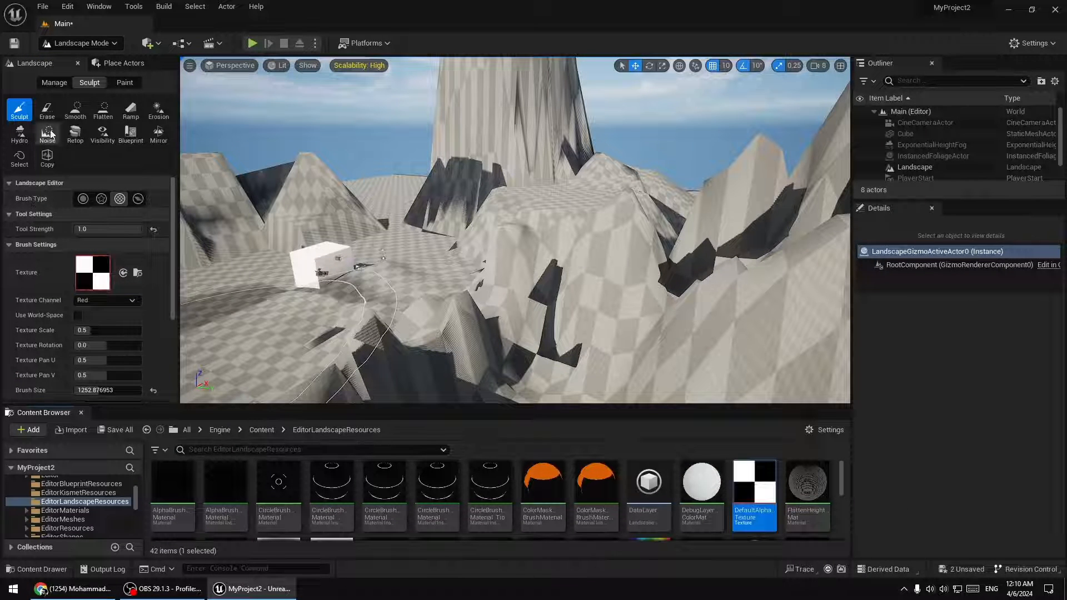
# Sculpt blocky hills across the foreground terrain with the pattern brush at tool strength 1.0
pyautogui.press('s')
pyautogui.moveTo(593, 271); pyautogui.dragTo(593, 271, button='right')
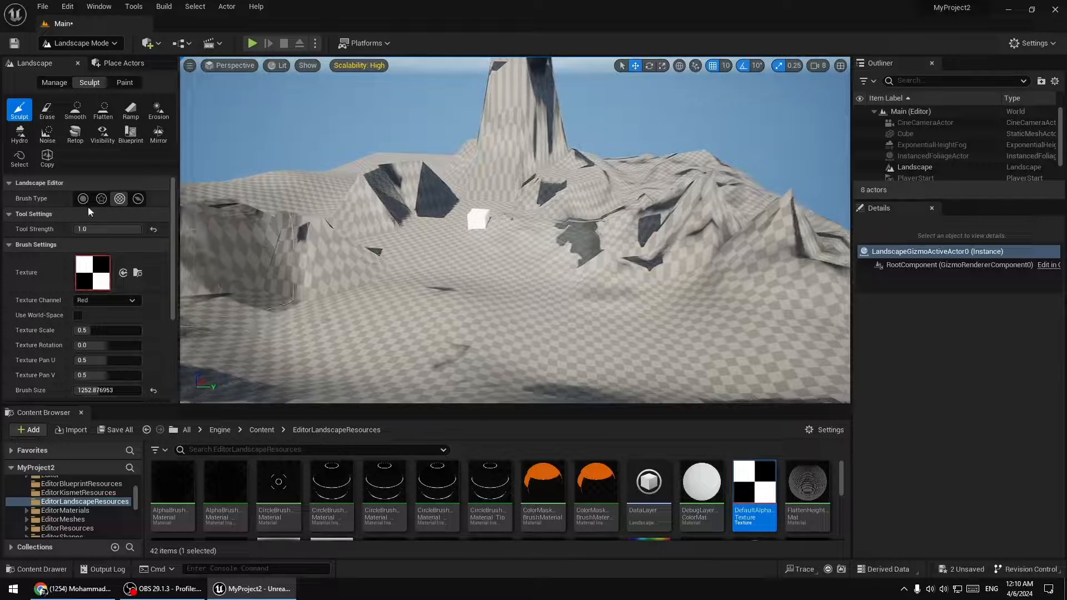
pyautogui.click(120, 198)
pyautogui.moveTo(500, 311)
pyautogui.mouseDown()
pyautogui.moveTo(515, 300)
pyautogui.moveTo(484, 288)
pyautogui.moveTo(479, 305)
pyautogui.moveTo(452, 312)
pyautogui.moveTo(442, 294)
pyautogui.moveTo(403, 282)
pyautogui.moveTo(345, 308)
pyautogui.mouseUp()
pyautogui.moveTo(348, 307); pyautogui.dragTo(328, 327, button='right')
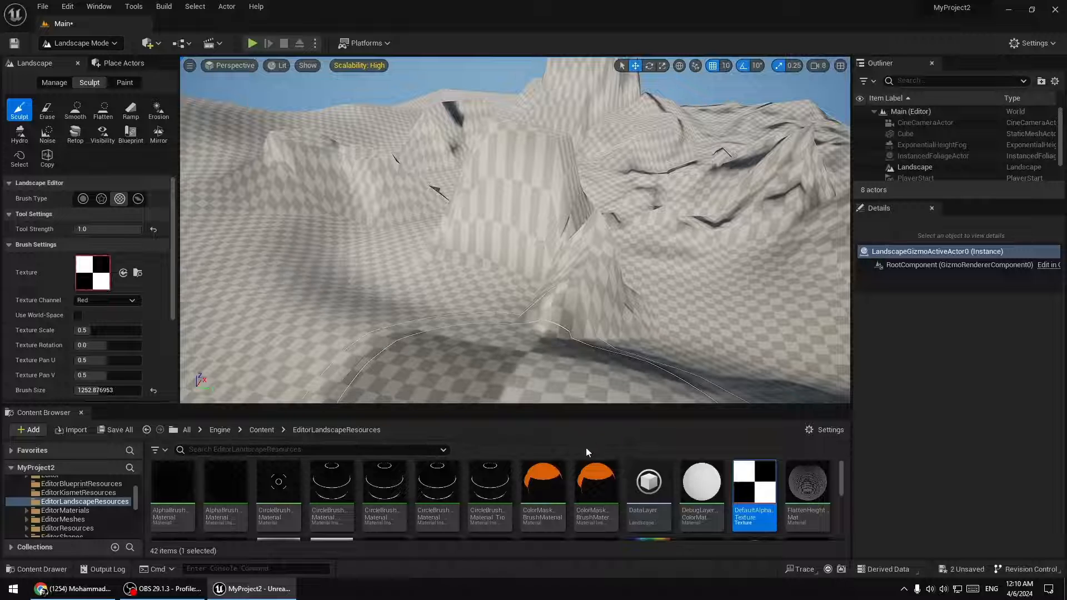
# Try the Untitled-1 texture in the pattern brush over the smooth slope
pyautogui.scroll(-5, 218, 499)
pyautogui.moveTo(217, 499); pyautogui.dragTo(98, 281)
pyautogui.moveTo(311, 278)
pyautogui.mouseDown(button='right')
pyautogui.moveTo(311, 234)
pyautogui.moveTo(306, 261)
pyautogui.moveTo(239, 316)
pyautogui.mouseUp(button='right')
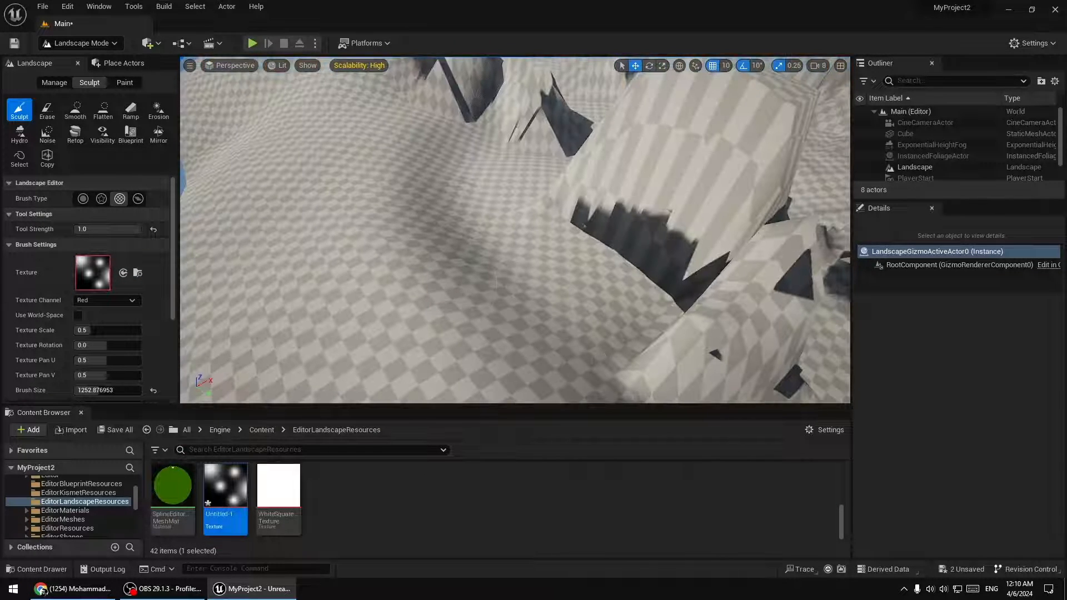
# Assign DefaultAlphaTexture to the pattern brush again and test its checker pattern on the slope at the landscape's edge
pyautogui.scroll(5, 365, 485)
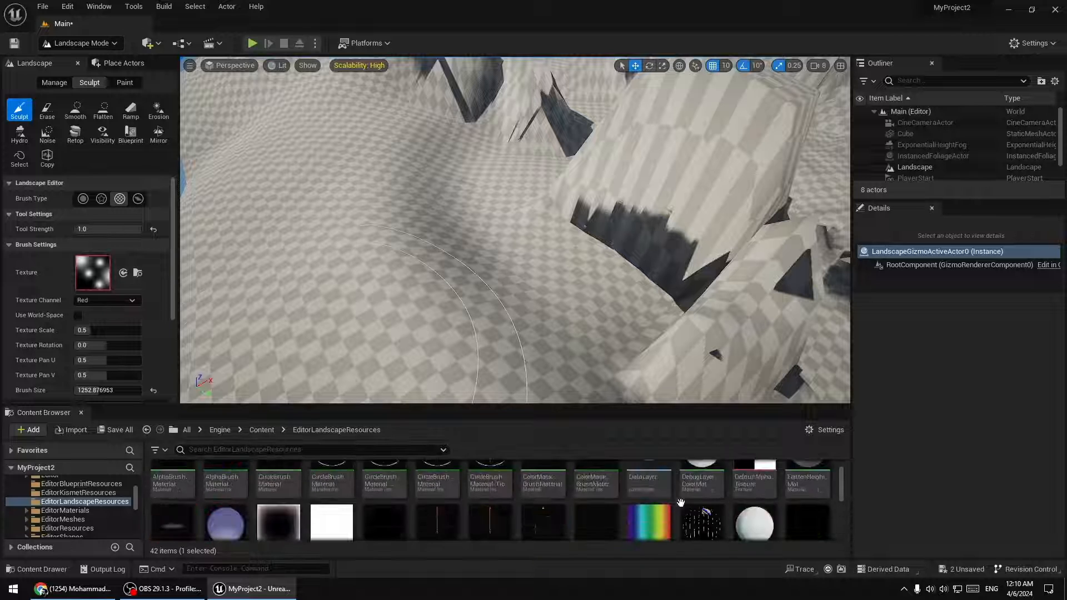
pyautogui.moveTo(754, 481)
pyautogui.mouseDown()
pyautogui.moveTo(239, 350)
pyautogui.moveTo(133, 288)
pyautogui.mouseUp()
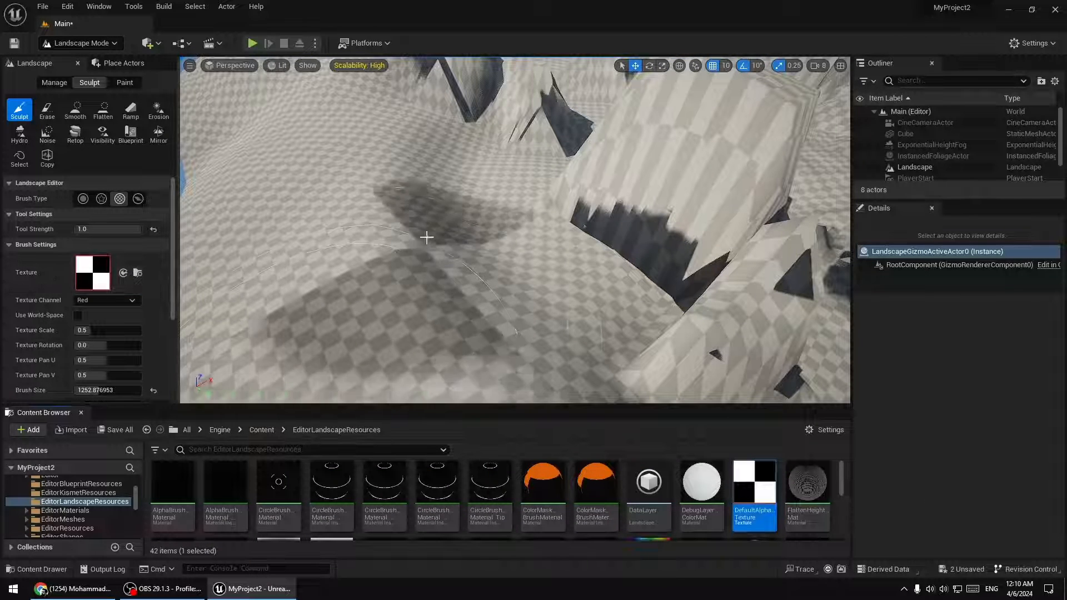
pyautogui.moveTo(431, 237); pyautogui.dragTo(369, 217, button='right')
pyautogui.moveTo(478, 255); pyautogui.dragTo(506, 235)
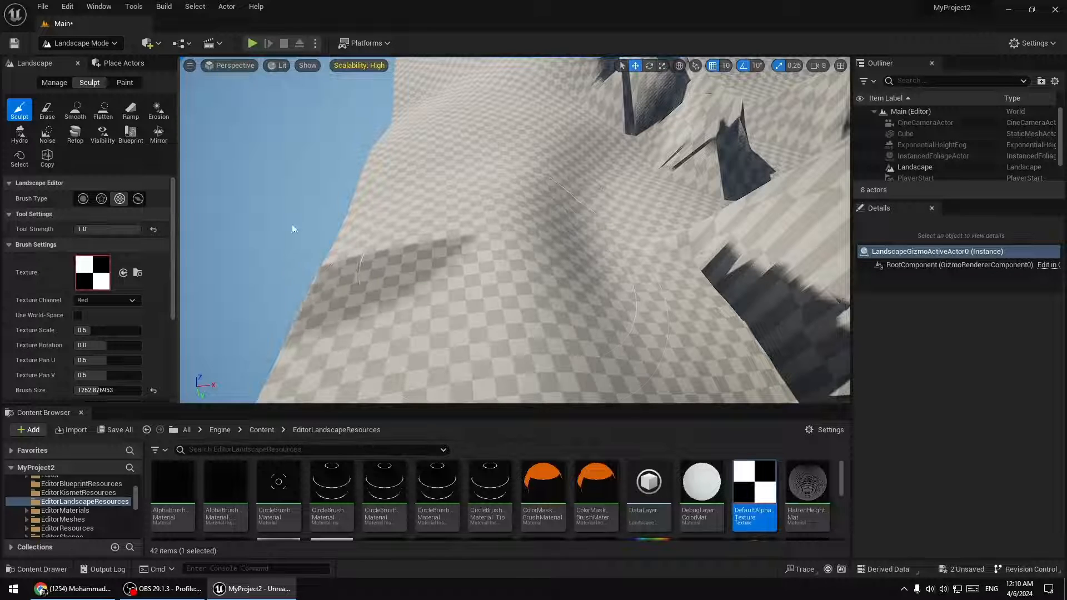
# Compare the alpha brush with the pattern brush, and raise the slope with the pattern brush at tool strength 0.3
pyautogui.click(101, 198)
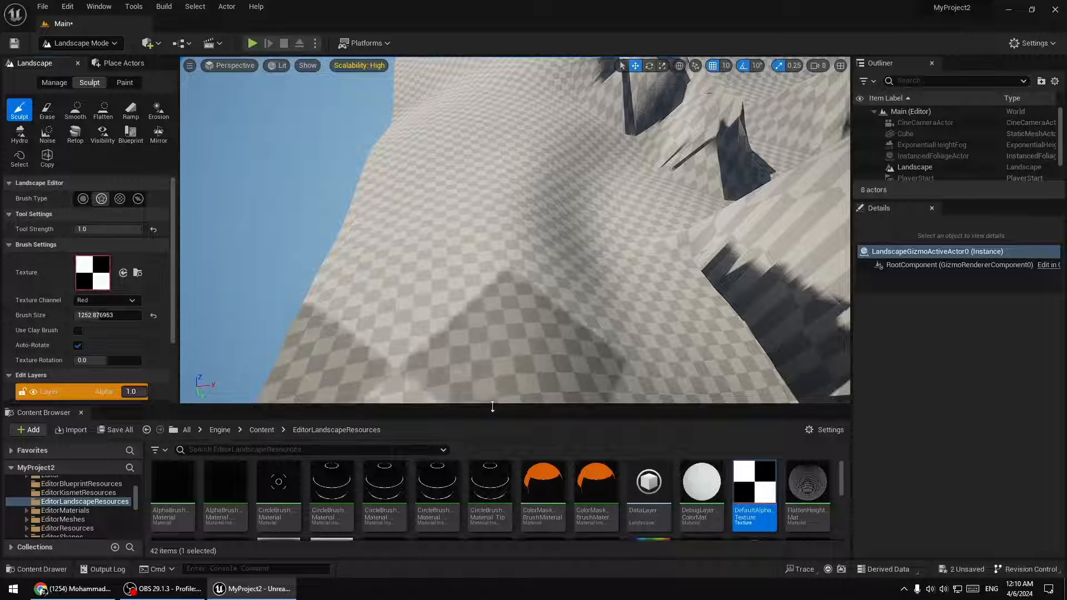
pyautogui.click(119, 200)
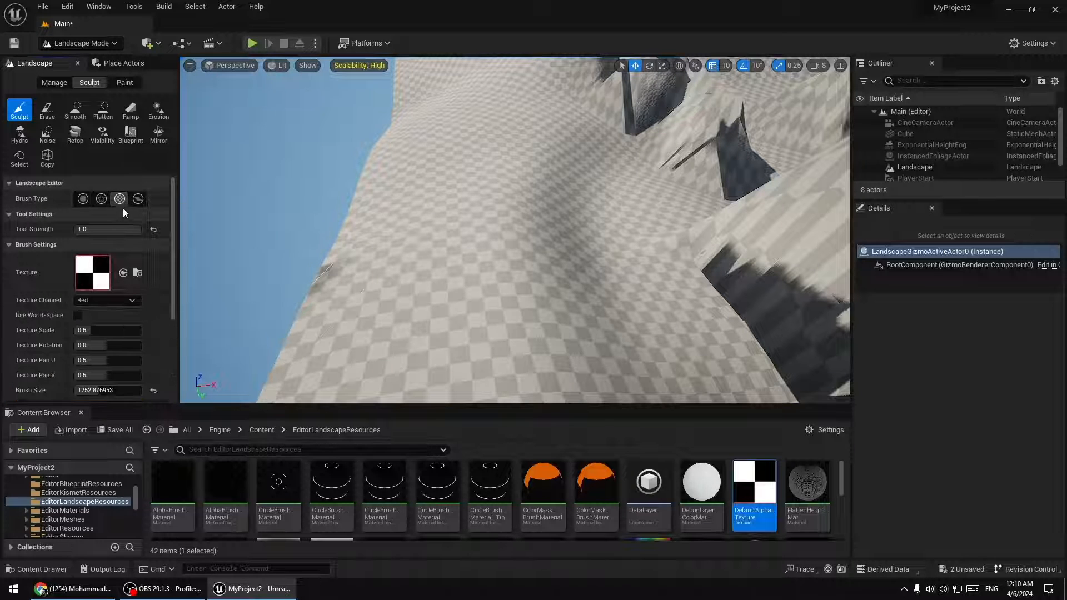
pyautogui.click(525, 261)
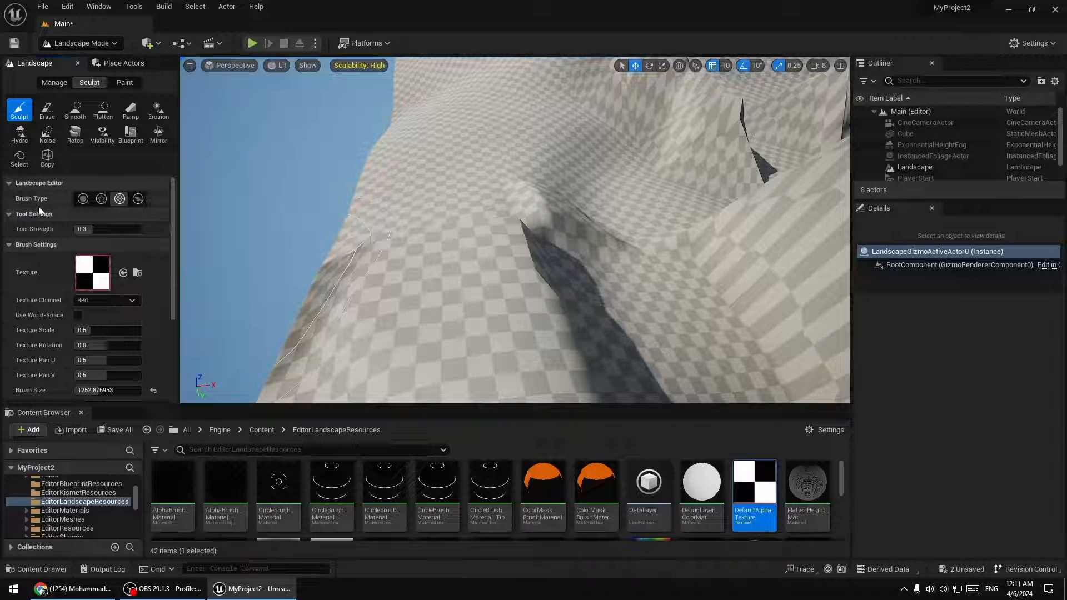
# Switch to the circle brush with linear falloff and raise a tall steep hill in front of the white cube
pyautogui.press('s')
pyautogui.moveTo(422, 228); pyautogui.dragTo(433, 172, button='right')
pyautogui.press('w')
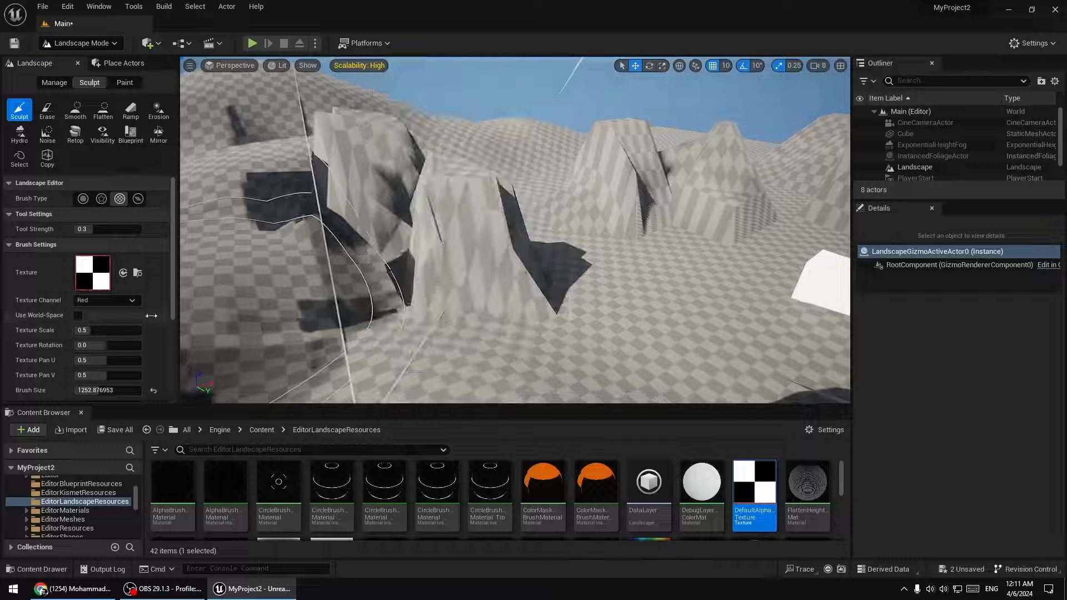
pyautogui.press('s')
pyautogui.moveTo(250, 256); pyautogui.dragTo(378, 289, button='right')
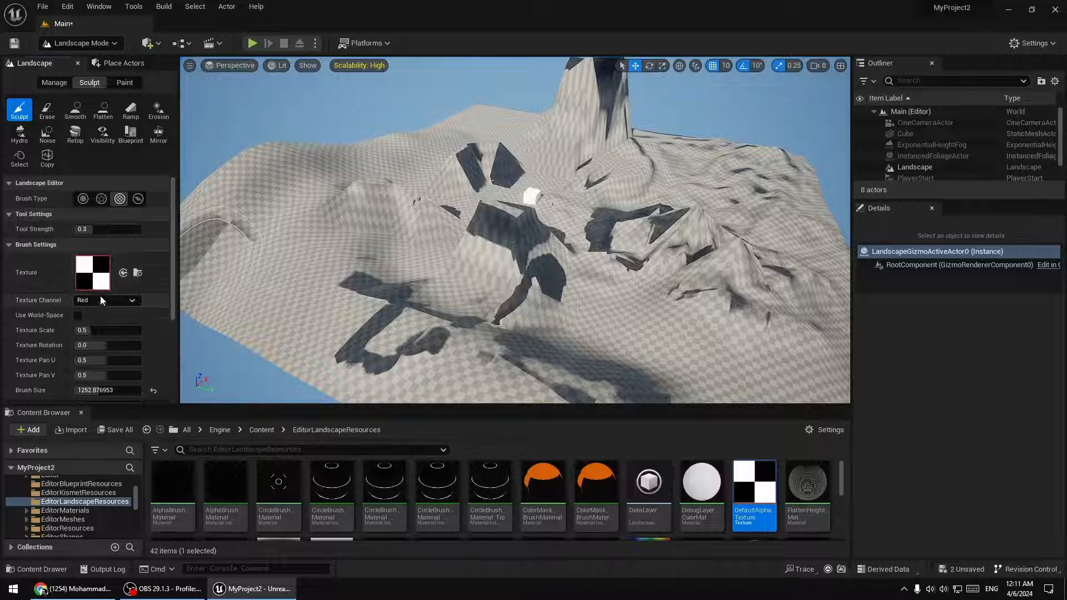
pyautogui.click(83, 199)
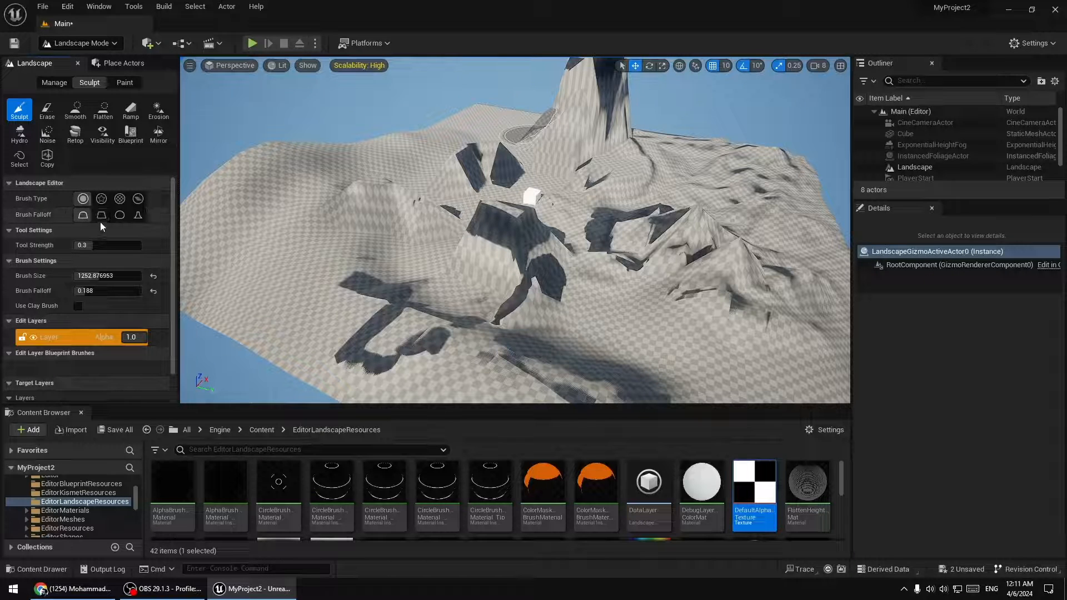
pyautogui.moveTo(403, 260); pyautogui.dragTo(522, 227)
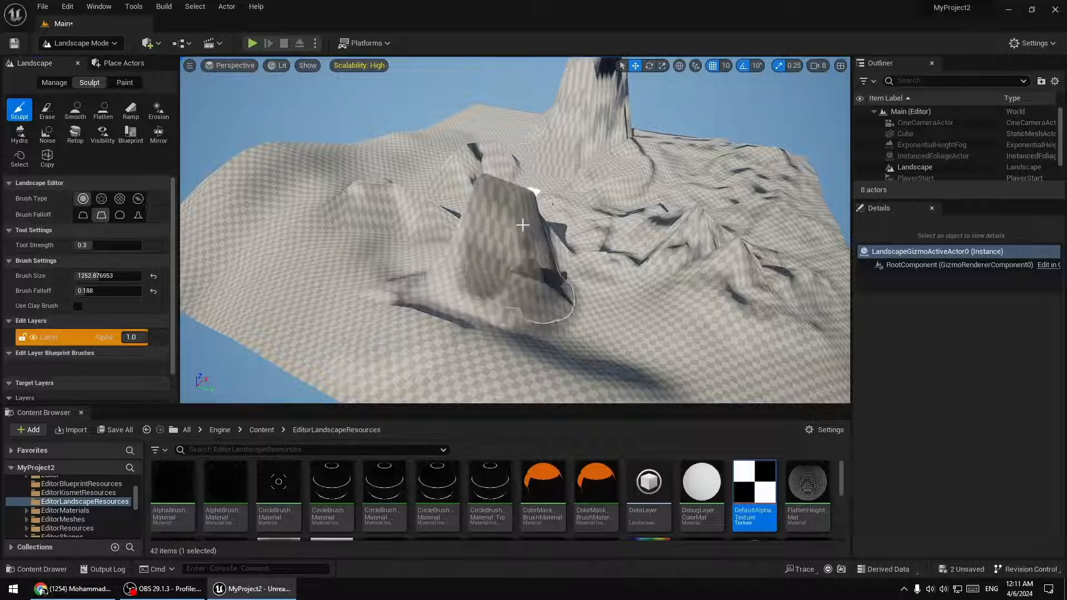
# Raise another large hill on the smooth slope with the linear-falloff circle brush and inspect its shape up close
pyautogui.scroll(6, 522, 227)
pyautogui.scroll(-5, 198, 380)
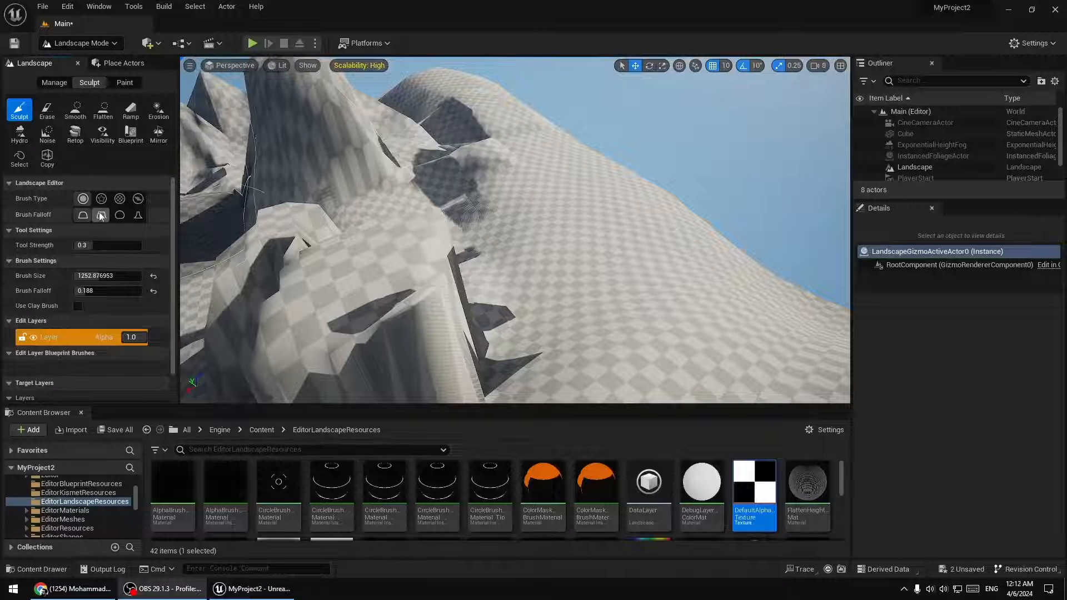
pyautogui.moveTo(583, 250)
pyautogui.mouseDown()
pyautogui.moveTo(615, 219)
pyautogui.moveTo(596, 191)
pyautogui.moveTo(626, 222)
pyautogui.mouseUp()
pyautogui.moveTo(626, 222); pyautogui.dragTo(680, 206, button='right')
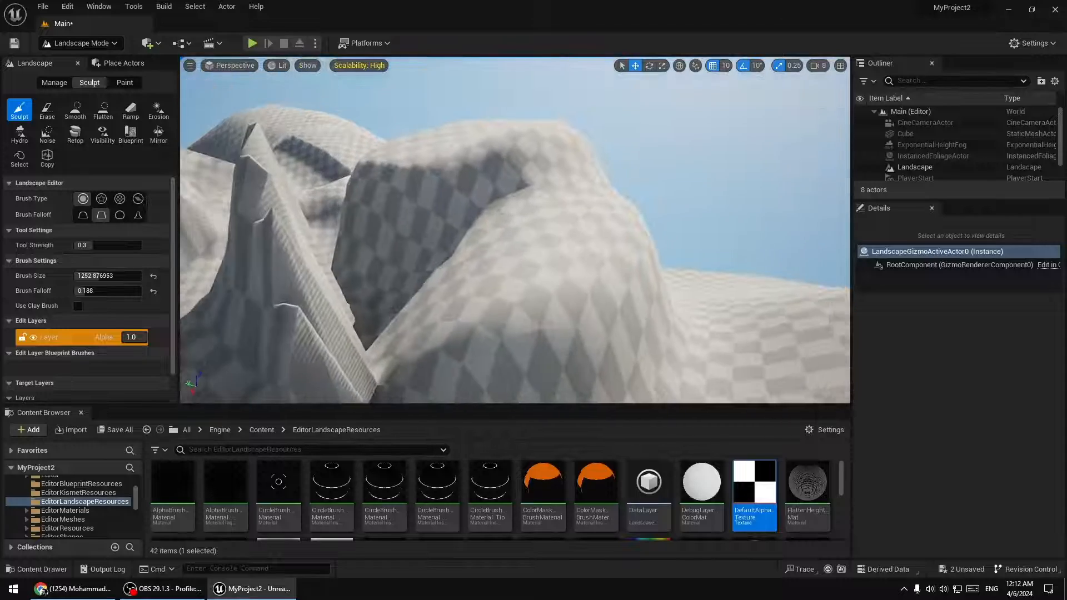
# Switch the circle brush to Tip falloff and view the hills for sculpting with it
pyautogui.click(136, 215)
pyautogui.moveTo(534, 237)
pyautogui.mouseDown(button='right')
pyautogui.moveTo(631, 231)
pyautogui.moveTo(578, 239)
pyautogui.moveTo(598, 240)
pyautogui.mouseUp(button='right')
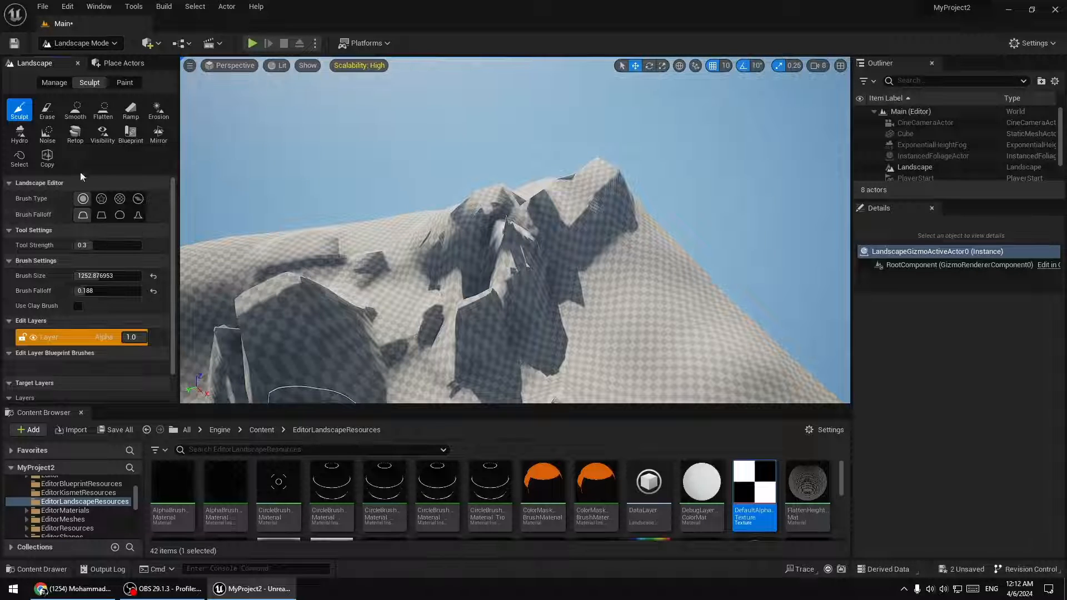
# Erase height from the rugged peaks with the Erase tool at strength 0.3, covering other parts of the landscape as well
pyautogui.click(47, 111)
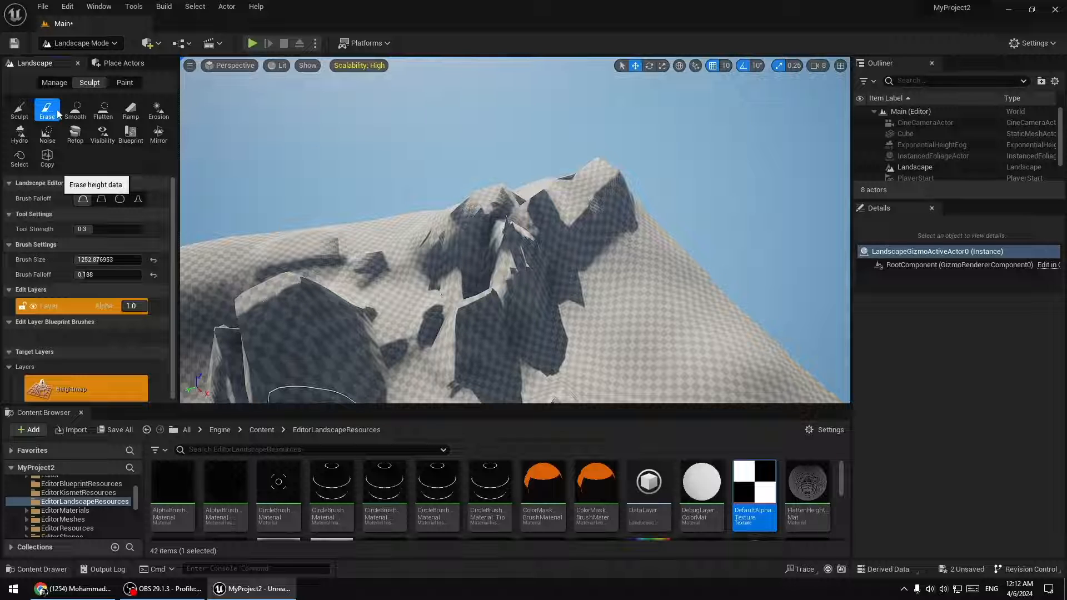
pyautogui.moveTo(424, 239)
pyautogui.mouseDown()
pyautogui.moveTo(582, 215)
pyautogui.moveTo(523, 221)
pyautogui.moveTo(459, 362)
pyautogui.moveTo(441, 302)
pyautogui.mouseUp()
pyautogui.moveTo(441, 302)
pyautogui.mouseDown(button='right')
pyautogui.moveTo(400, 295)
pyautogui.moveTo(350, 328)
pyautogui.mouseUp(button='right')
pyautogui.moveTo(672, 300)
pyautogui.mouseDown()
pyautogui.moveTo(658, 334)
pyautogui.moveTo(630, 187)
pyautogui.moveTo(584, 209)
pyautogui.moveTo(601, 188)
pyautogui.mouseUp()
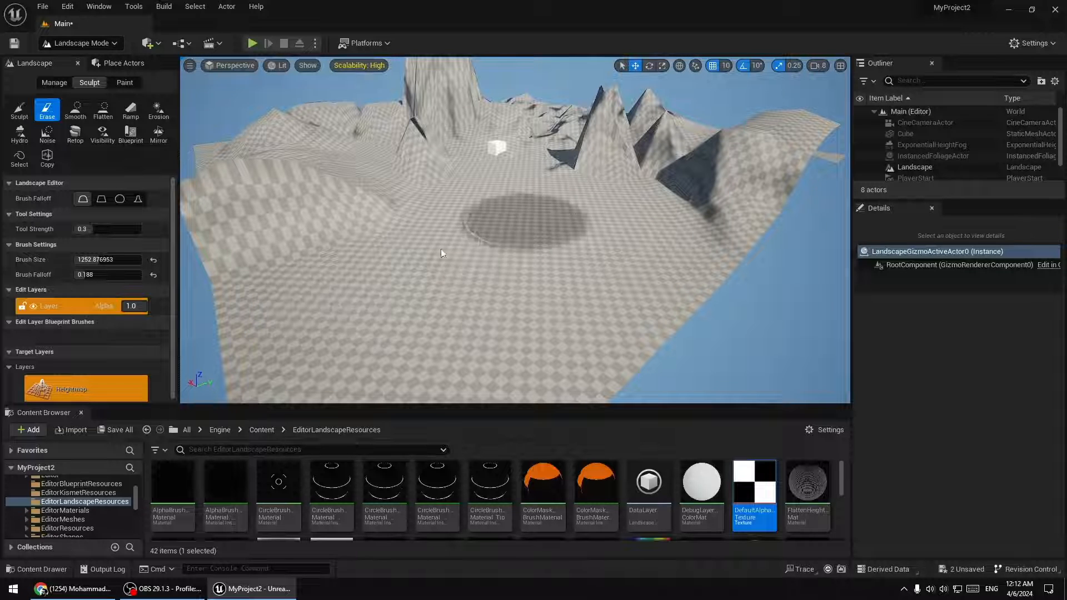
# Switch the Erase brush to linear falloff and lower the steep slope along the landscape's edge, keeping Erase as the active tool
pyautogui.click(101, 199)
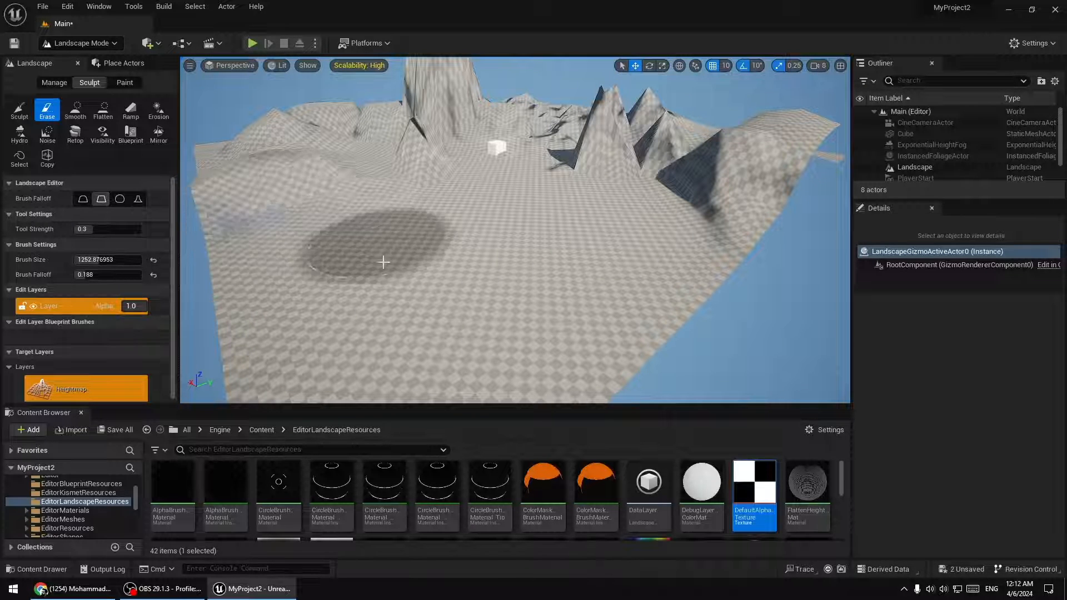
pyautogui.moveTo(717, 220)
pyautogui.mouseDown()
pyautogui.moveTo(707, 192)
pyautogui.moveTo(679, 217)
pyautogui.mouseUp()
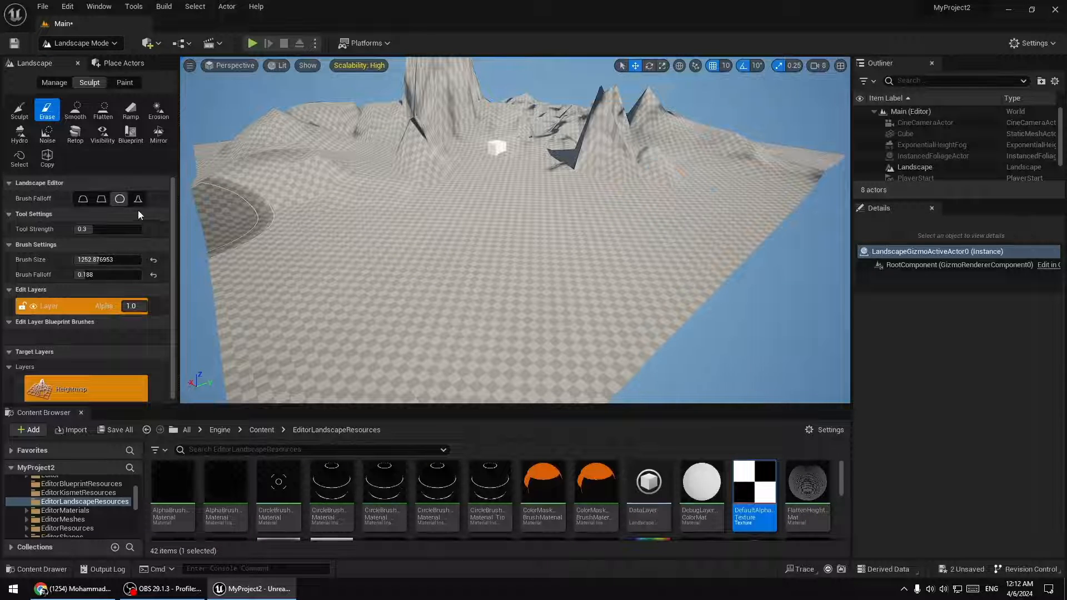
pyautogui.click(20, 110)
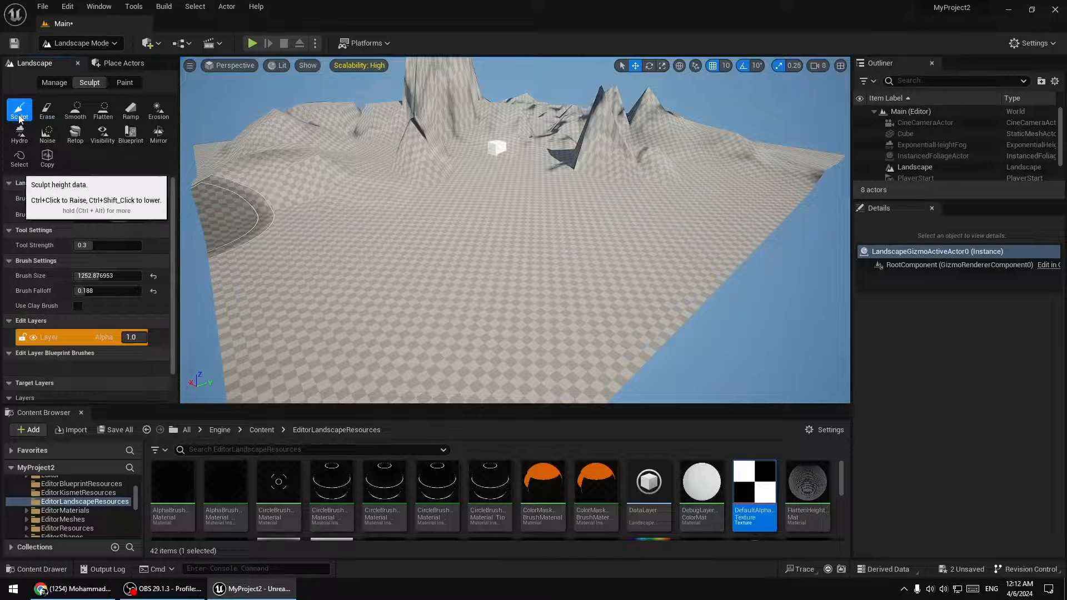
pyautogui.click(46, 111)
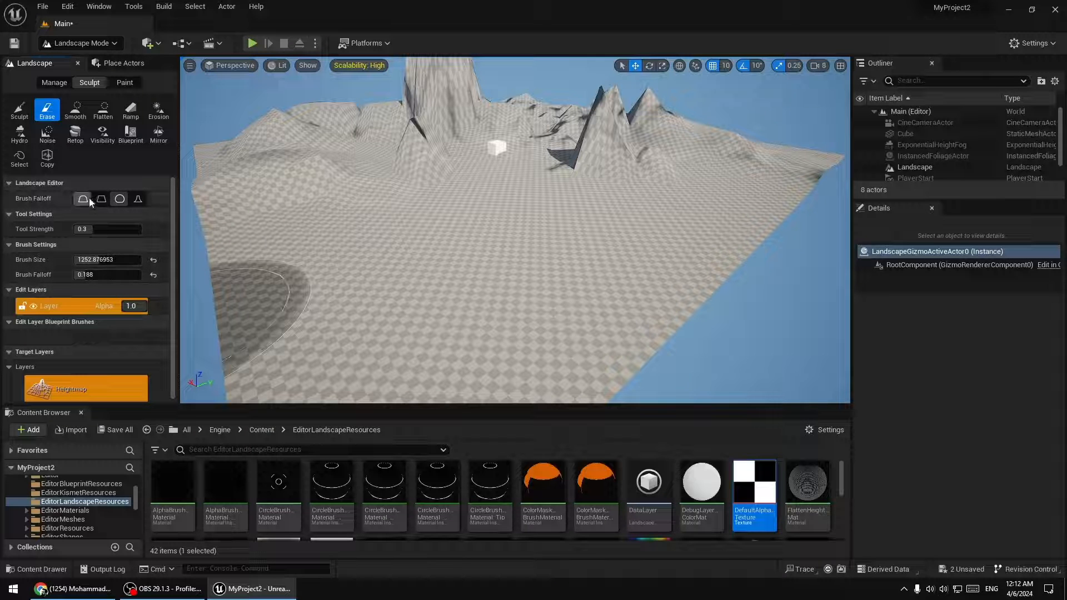
# Switch to the Smooth tool and smooth the tall jagged rock pillar at tool strength 0.3
pyautogui.click(76, 111)
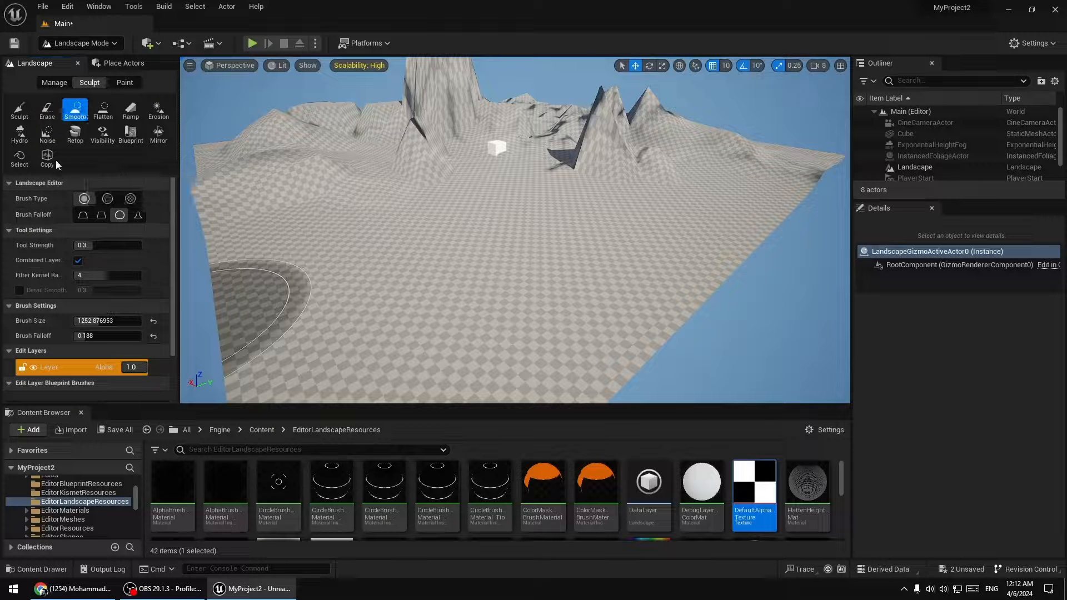
pyautogui.moveTo(574, 223)
pyautogui.mouseDown(button='right')
pyautogui.moveTo(595, 181)
pyautogui.moveTo(458, 225)
pyautogui.mouseUp(button='right')
pyautogui.press('w')
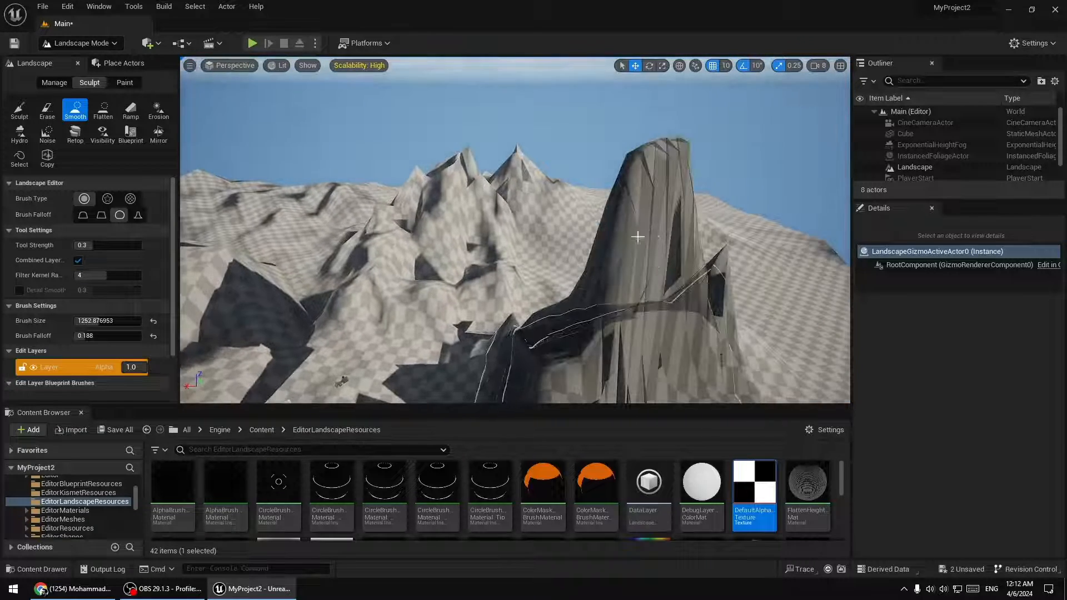
pyautogui.moveTo(625, 209)
pyautogui.mouseDown()
pyautogui.moveTo(646, 237)
pyautogui.moveTo(623, 250)
pyautogui.mouseUp()
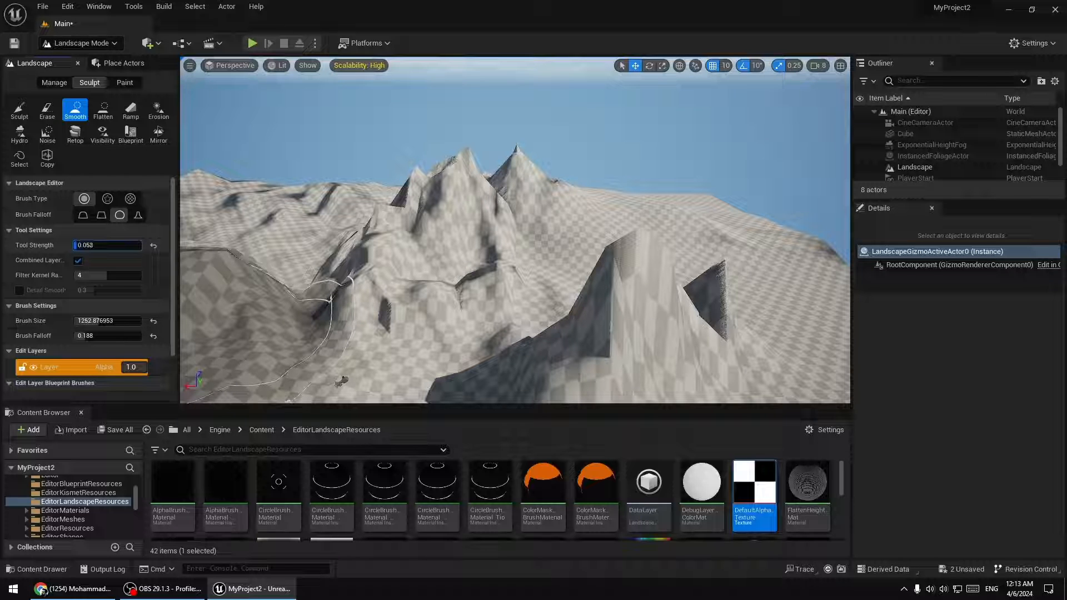
# Lower the Smooth tool strength to 0.068 and gently smooth the jagged peaks and slopes around the pillar
pyautogui.moveTo(84, 248); pyautogui.dragTo(84, 248)
pyautogui.moveTo(312, 295)
pyautogui.mouseDown()
pyautogui.moveTo(533, 238)
pyautogui.moveTo(372, 234)
pyautogui.moveTo(315, 265)
pyautogui.mouseUp()
pyautogui.moveTo(315, 265)
pyautogui.mouseDown(button='right')
pyautogui.moveTo(594, 267)
pyautogui.moveTo(467, 250)
pyautogui.mouseUp(button='right')
pyautogui.moveTo(467, 250)
pyautogui.mouseDown()
pyautogui.moveTo(406, 238)
pyautogui.moveTo(393, 225)
pyautogui.moveTo(356, 261)
pyautogui.moveTo(578, 275)
pyautogui.moveTo(405, 250)
pyautogui.moveTo(378, 261)
pyautogui.mouseUp()
pyautogui.moveTo(378, 261)
pyautogui.mouseDown(button='right')
pyautogui.moveTo(311, 266)
pyautogui.moveTo(389, 267)
pyautogui.mouseUp(button='right')
pyautogui.moveTo(690, 262)
pyautogui.mouseDown()
pyautogui.moveTo(529, 278)
pyautogui.moveTo(655, 284)
pyautogui.mouseUp()
# Continue smoothing the remaining rough hills and the tall hill from several sides with the low-strength Smooth brush
pyautogui.moveTo(655, 284); pyautogui.dragTo(661, 272, button='right')
pyautogui.moveTo(533, 250); pyautogui.dragTo(636, 246, button='right')
pyautogui.moveTo(635, 246)
pyautogui.mouseDown()
pyautogui.moveTo(517, 250)
pyautogui.moveTo(667, 295)
pyautogui.mouseUp()
pyautogui.moveTo(667, 294)
pyautogui.mouseDown(button='right')
pyautogui.moveTo(673, 301)
pyautogui.moveTo(511, 301)
pyautogui.moveTo(478, 278)
pyautogui.moveTo(389, 272)
pyautogui.moveTo(467, 250)
pyautogui.moveTo(489, 178)
pyautogui.moveTo(461, 238)
pyautogui.moveTo(492, 212)
pyautogui.mouseUp(button='right')
pyautogui.moveTo(428, 184)
pyautogui.mouseDown()
pyautogui.moveTo(409, 197)
pyautogui.moveTo(352, 300)
pyautogui.moveTo(440, 238)
pyautogui.moveTo(416, 286)
pyautogui.mouseUp()
pyautogui.moveTo(417, 285)
pyautogui.mouseDown(button='right')
pyautogui.moveTo(389, 289)
pyautogui.moveTo(444, 267)
pyautogui.moveTo(422, 222)
pyautogui.mouseUp(button='right')
pyautogui.moveTo(422, 222)
pyautogui.mouseDown()
pyautogui.moveTo(409, 214)
pyautogui.moveTo(439, 209)
pyautogui.mouseUp()
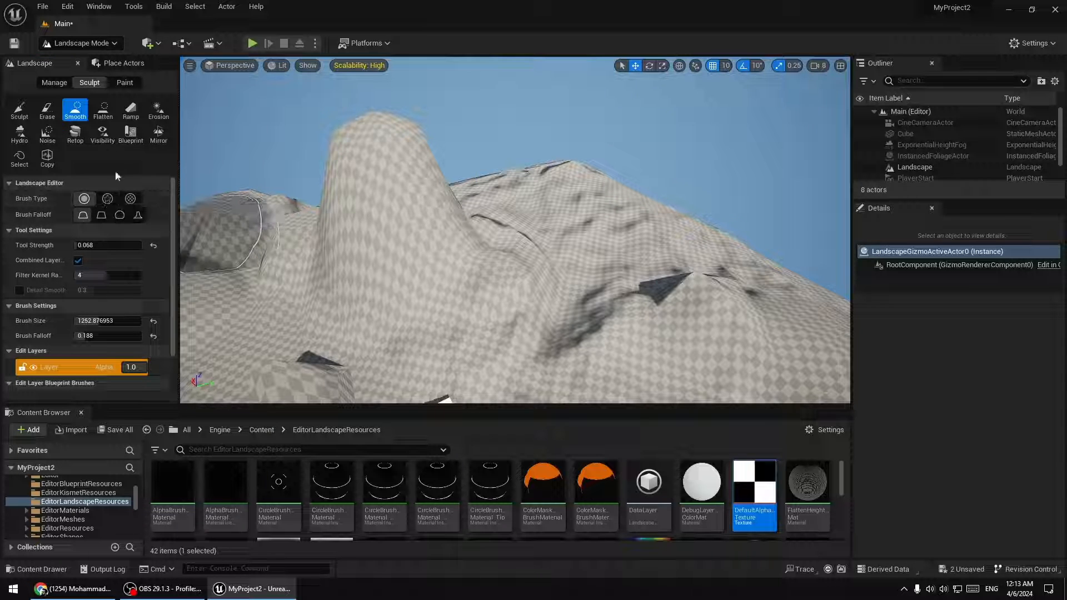
# Switch to the Flatten tool and flatten part of the slope below the tall hill at tool strength 0.068
pyautogui.click(103, 112)
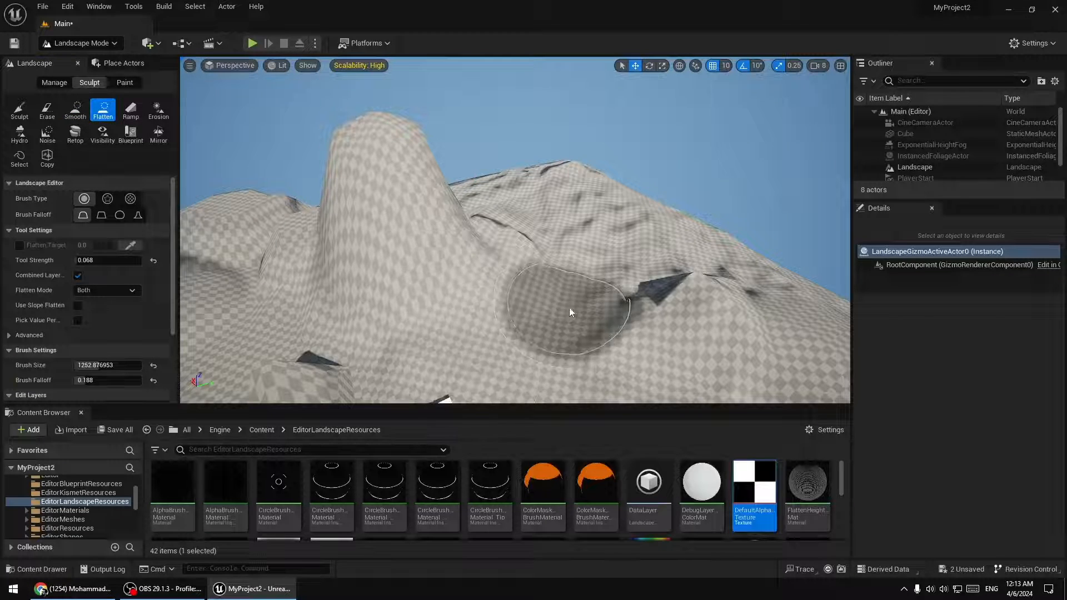
pyautogui.moveTo(571, 312)
pyautogui.mouseDown(button='right')
pyautogui.moveTo(542, 361)
pyautogui.moveTo(472, 358)
pyautogui.moveTo(445, 328)
pyautogui.moveTo(425, 327)
pyautogui.mouseUp(button='right')
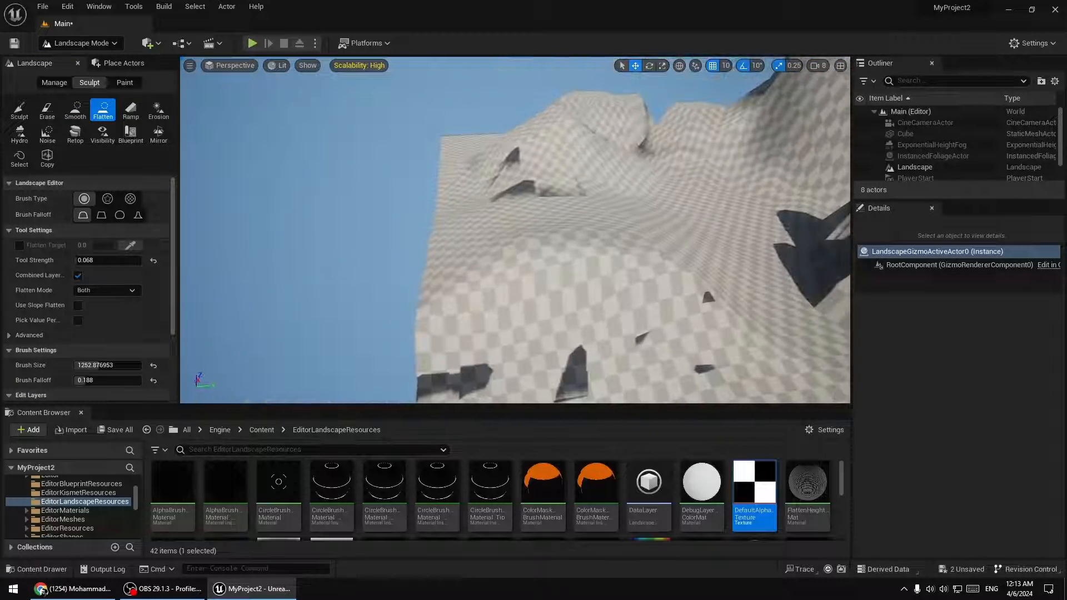
pyautogui.moveTo(526, 255)
pyautogui.mouseDown(button='right')
pyautogui.moveTo(667, 233)
pyautogui.moveTo(469, 209)
pyautogui.moveTo(389, 178)
pyautogui.moveTo(264, 210)
pyautogui.mouseUp(button='right')
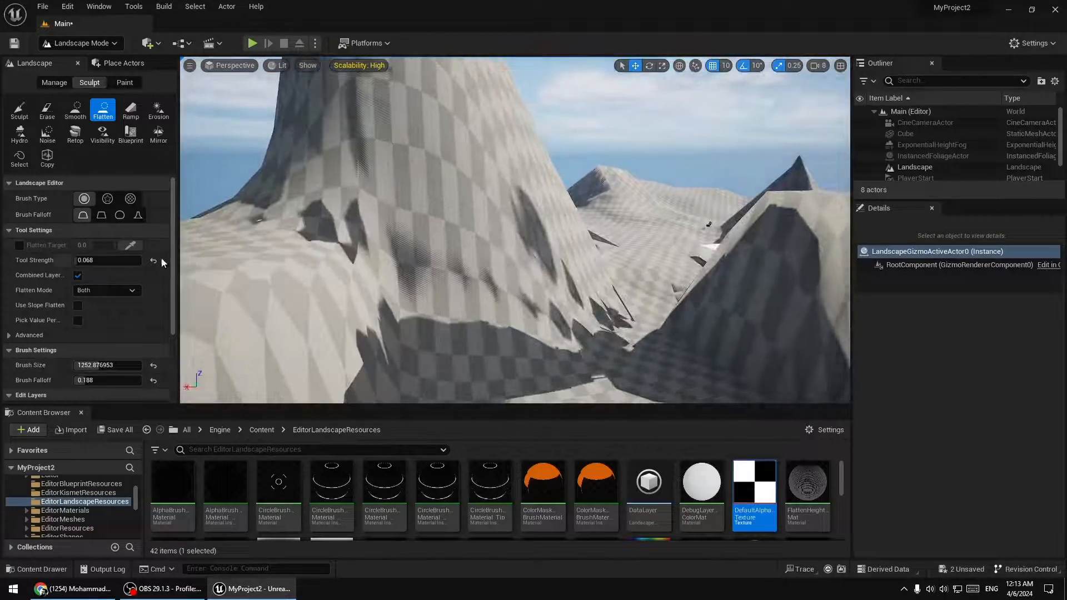
pyautogui.moveTo(481, 207)
pyautogui.mouseDown(button='right')
pyautogui.moveTo(561, 223)
pyautogui.moveTo(500, 216)
pyautogui.mouseUp(button='right')
pyautogui.moveTo(482, 207); pyautogui.dragTo(473, 218)
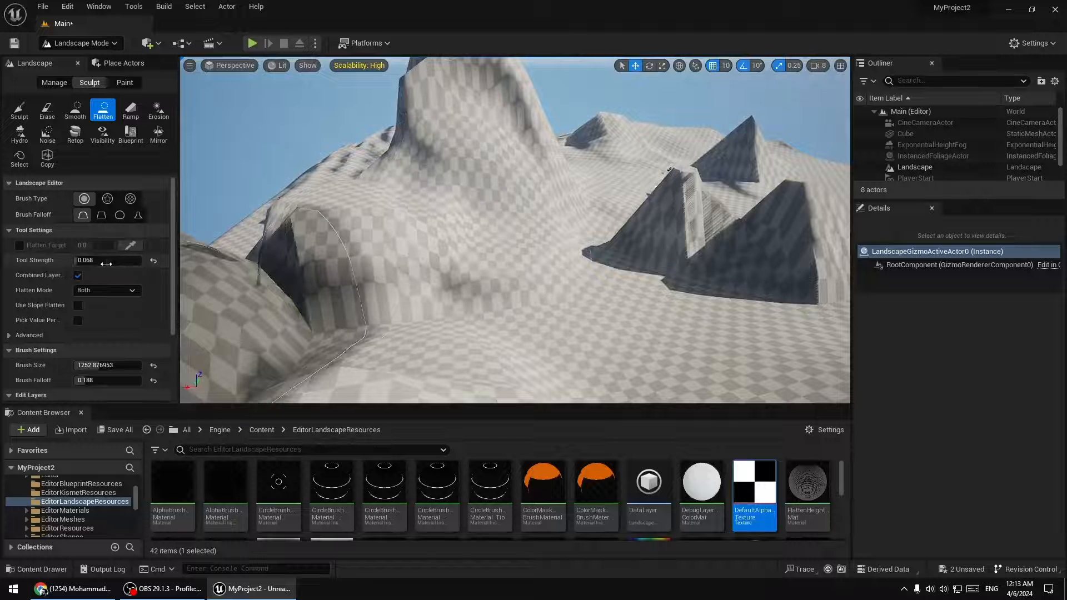
# Raise the Flatten tool strength to 0.388 and flatten the terrain around the peaks near the white cube, undoing one stroke
pyautogui.moveTo(264, 311); pyautogui.dragTo(265, 329, button='right')
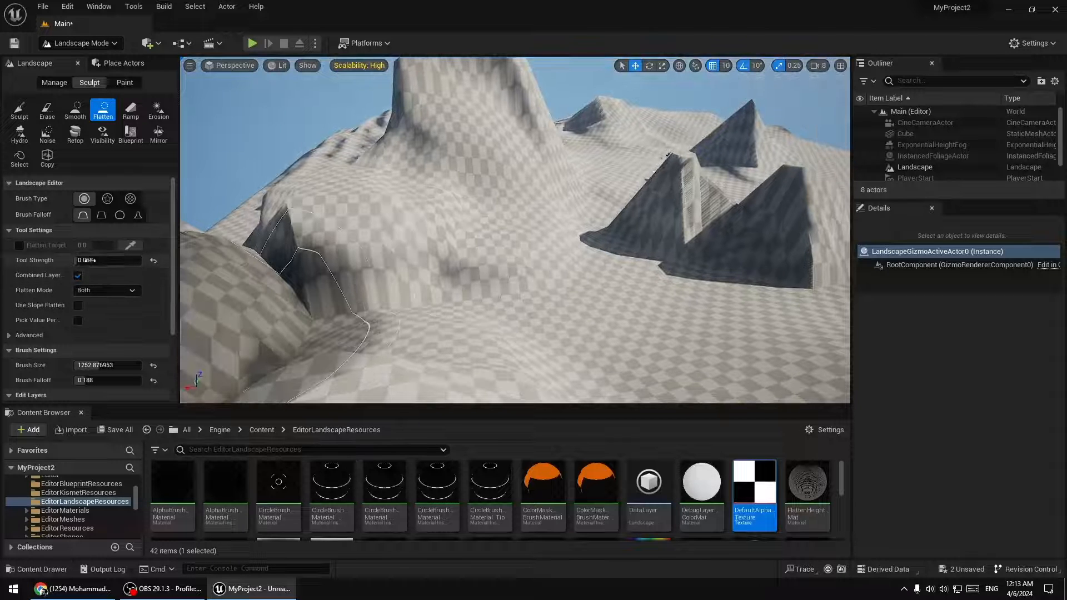
pyautogui.moveTo(264, 329)
pyautogui.mouseDown()
pyautogui.moveTo(375, 245)
pyautogui.moveTo(562, 248)
pyautogui.moveTo(536, 272)
pyautogui.moveTo(567, 283)
pyautogui.mouseUp()
pyautogui.moveTo(567, 283)
pyautogui.mouseDown(button='right')
pyautogui.moveTo(534, 258)
pyautogui.moveTo(794, 272)
pyautogui.moveTo(745, 289)
pyautogui.moveTo(645, 295)
pyautogui.moveTo(544, 283)
pyautogui.moveTo(625, 255)
pyautogui.moveTo(523, 271)
pyautogui.moveTo(415, 270)
pyautogui.mouseUp(button='right')
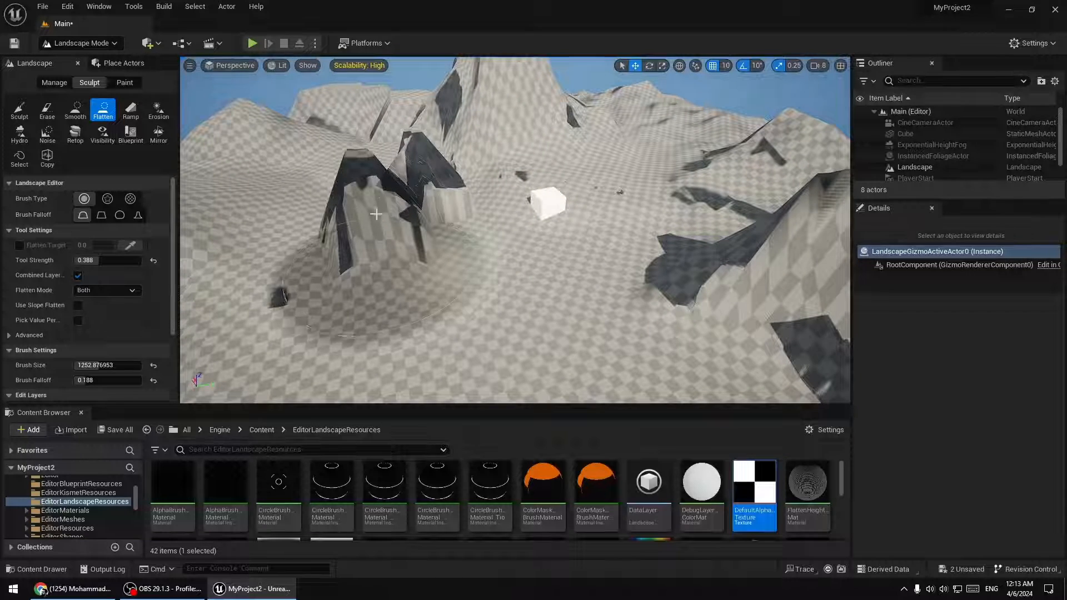
pyautogui.moveTo(393, 230); pyautogui.dragTo(359, 226, button='right')
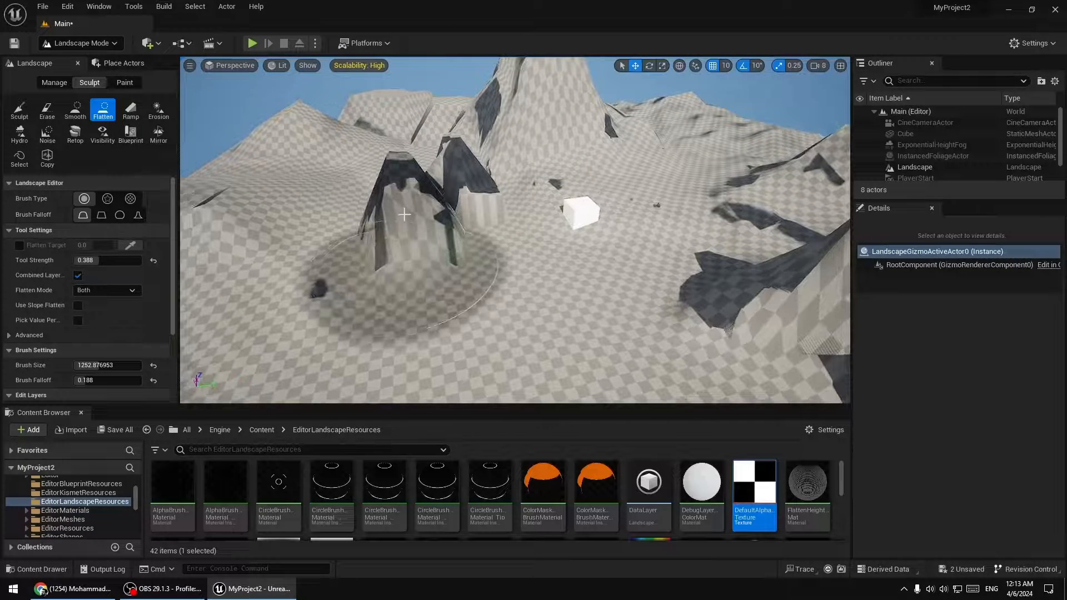
pyautogui.moveTo(435, 222); pyautogui.dragTo(397, 223, button='right')
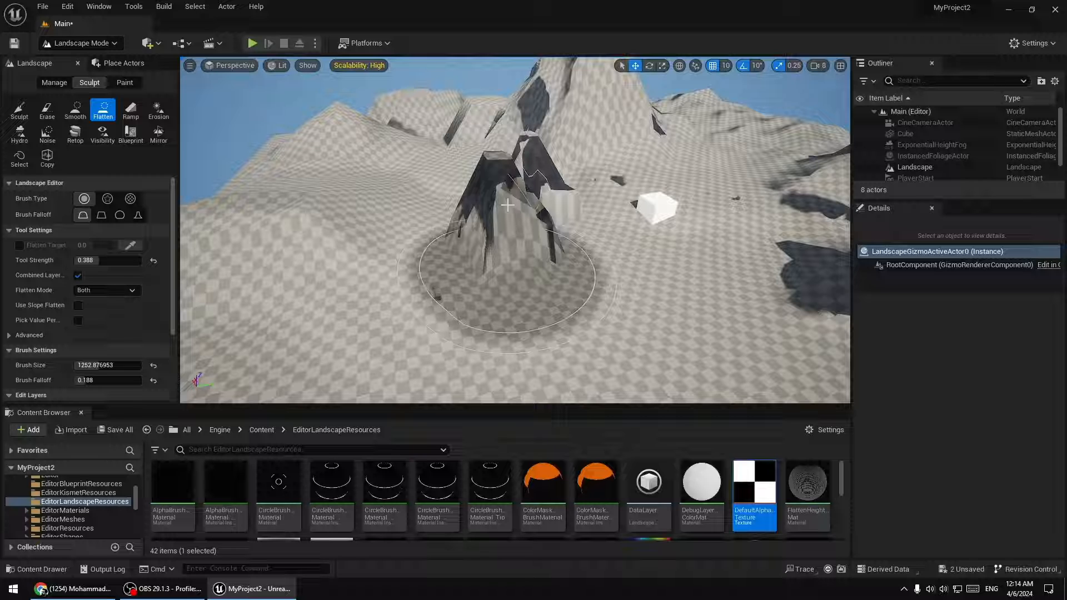
pyautogui.hotkey('ctrl', 'z')
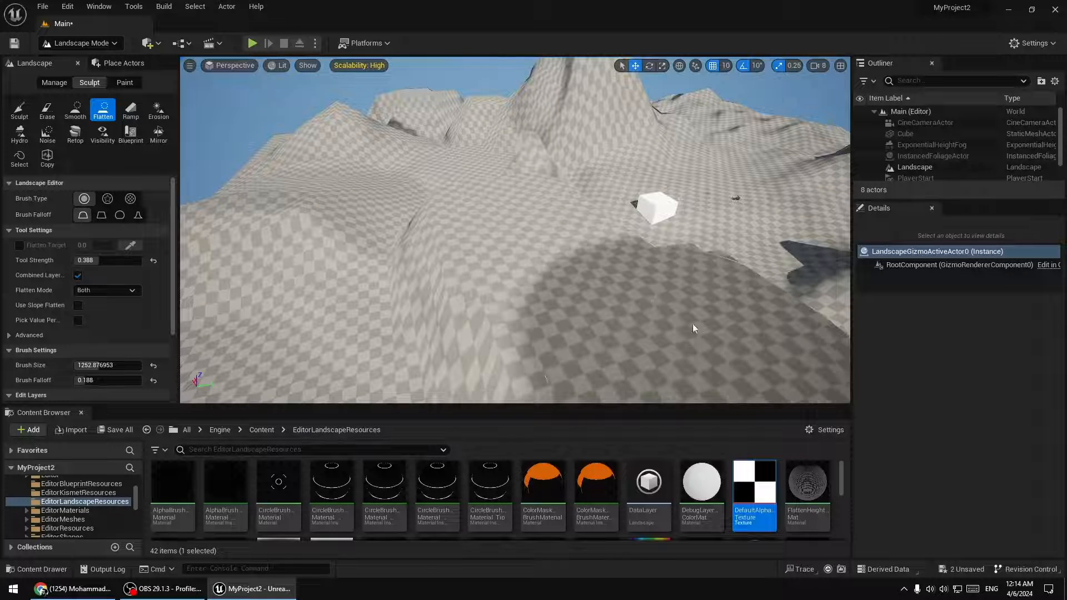
# Extend the flattened area near the white cube with the Flatten tool to form a raised plateau
pyautogui.moveTo(692, 323); pyautogui.dragTo(803, 325, button='right')
pyautogui.moveTo(564, 253)
pyautogui.mouseDown(button='right')
pyautogui.moveTo(605, 214)
pyautogui.moveTo(678, 208)
pyautogui.moveTo(677, 217)
pyautogui.moveTo(539, 219)
pyautogui.mouseUp(button='right')
pyautogui.moveTo(652, 282)
pyautogui.mouseDown(button='right')
pyautogui.moveTo(489, 295)
pyautogui.moveTo(708, 333)
pyautogui.mouseUp(button='right')
pyautogui.moveTo(598, 265)
pyautogui.mouseDown()
pyautogui.moveTo(441, 314)
pyautogui.moveTo(591, 276)
pyautogui.moveTo(522, 324)
pyautogui.moveTo(578, 232)
pyautogui.mouseUp()
pyautogui.moveTo(578, 232)
pyautogui.mouseDown(button='right')
pyautogui.moveTo(492, 145)
pyautogui.moveTo(514, 149)
pyautogui.moveTo(519, 187)
pyautogui.moveTo(517, 175)
pyautogui.mouseUp(button='right')
# Flatten the ground across the plateau up to the base of the tall hill and inspect its edges
pyautogui.moveTo(572, 225)
pyautogui.mouseDown()
pyautogui.moveTo(538, 178)
pyautogui.moveTo(350, 288)
pyautogui.mouseUp()
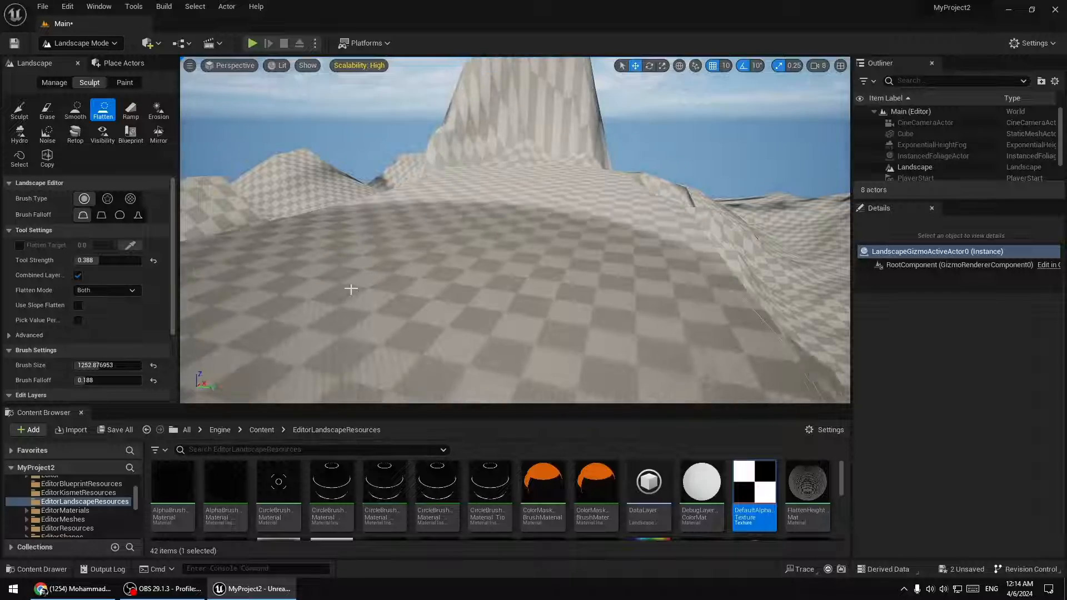
pyautogui.moveTo(350, 289)
pyautogui.mouseDown(button='right')
pyautogui.moveTo(222, 328)
pyautogui.moveTo(311, 317)
pyautogui.moveTo(367, 289)
pyautogui.mouseUp(button='right')
pyautogui.moveTo(389, 286)
pyautogui.mouseDown()
pyautogui.moveTo(660, 211)
pyautogui.moveTo(608, 269)
pyautogui.moveTo(529, 295)
pyautogui.moveTo(481, 250)
pyautogui.moveTo(500, 207)
pyautogui.moveTo(465, 255)
pyautogui.moveTo(586, 302)
pyautogui.moveTo(660, 224)
pyautogui.mouseUp()
pyautogui.moveTo(683, 245); pyautogui.dragTo(570, 244, button='right')
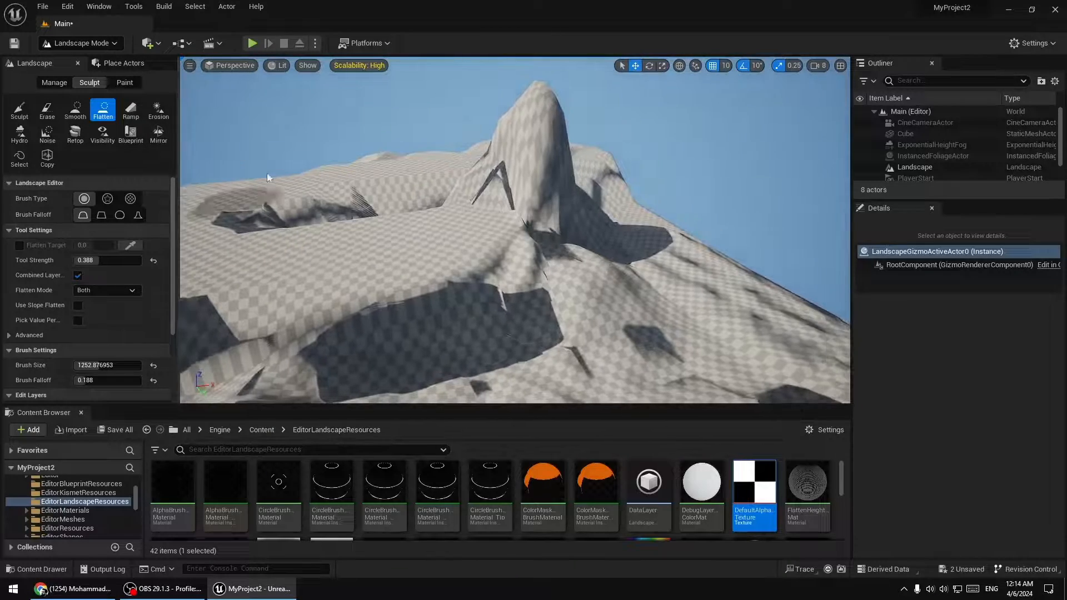
pyautogui.moveTo(235, 142); pyautogui.dragTo(194, 141, button='right')
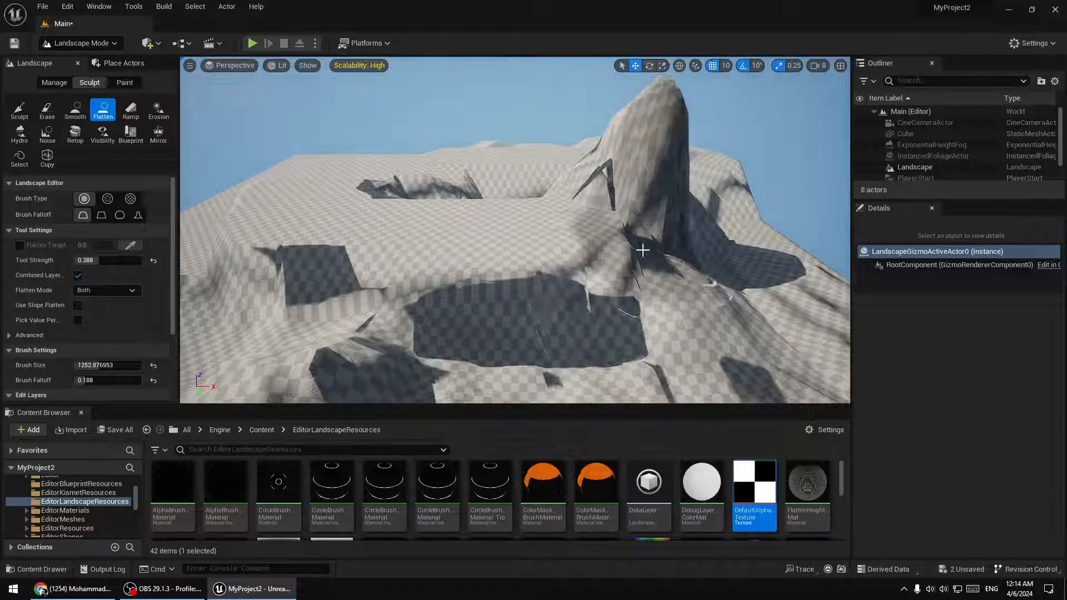
# Use the Ramp tool to place a start point at the landscape's low edge and an end point on the plateau near the tall hill
pyautogui.click(133, 118)
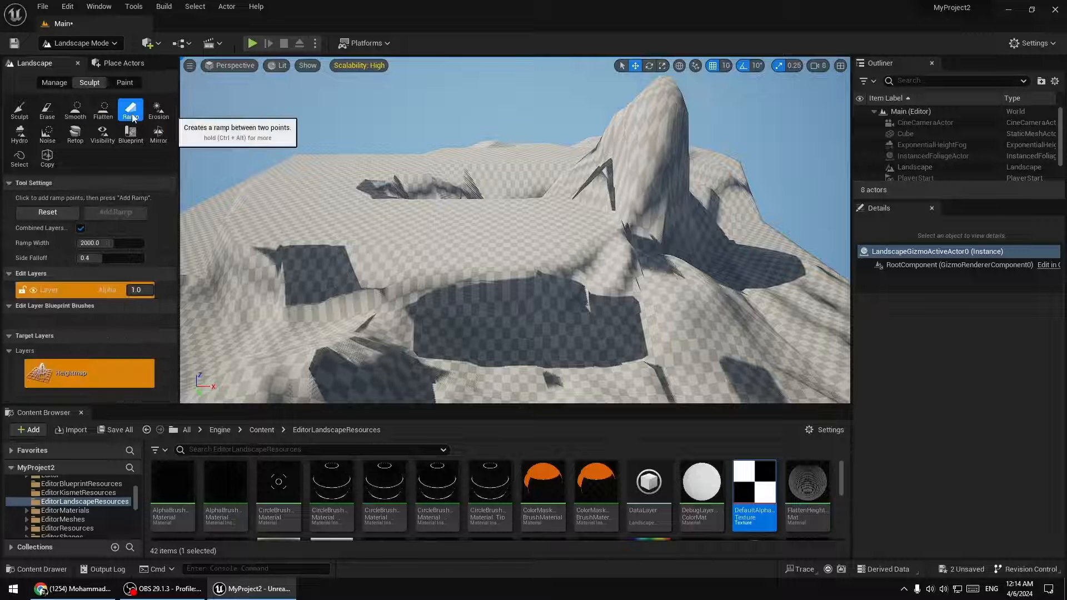
pyautogui.click(110, 115)
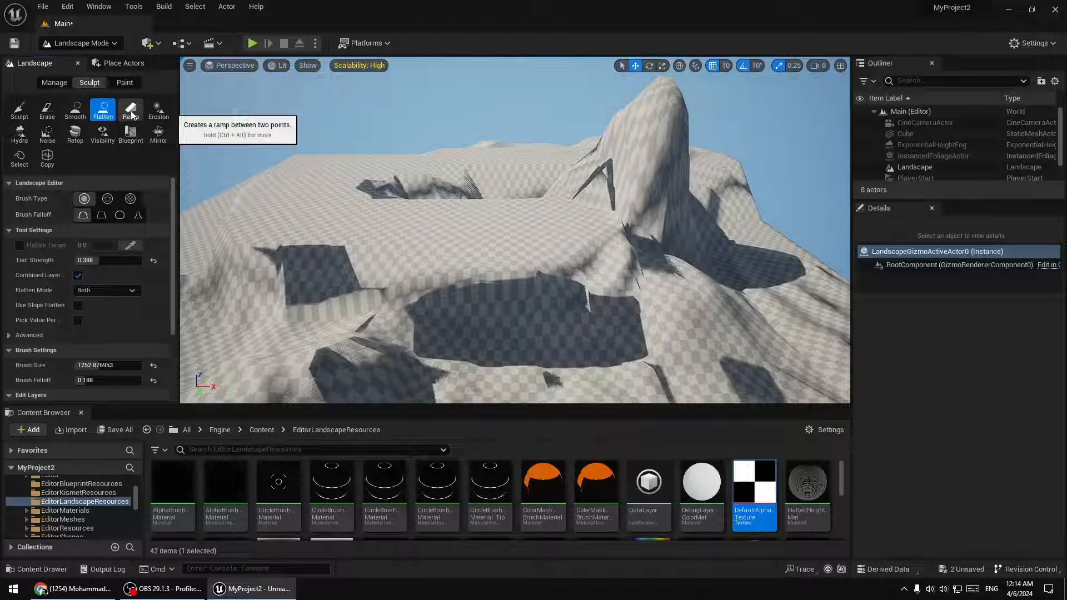
pyautogui.click(131, 115)
pyautogui.moveTo(478, 222); pyautogui.dragTo(601, 274, button='right')
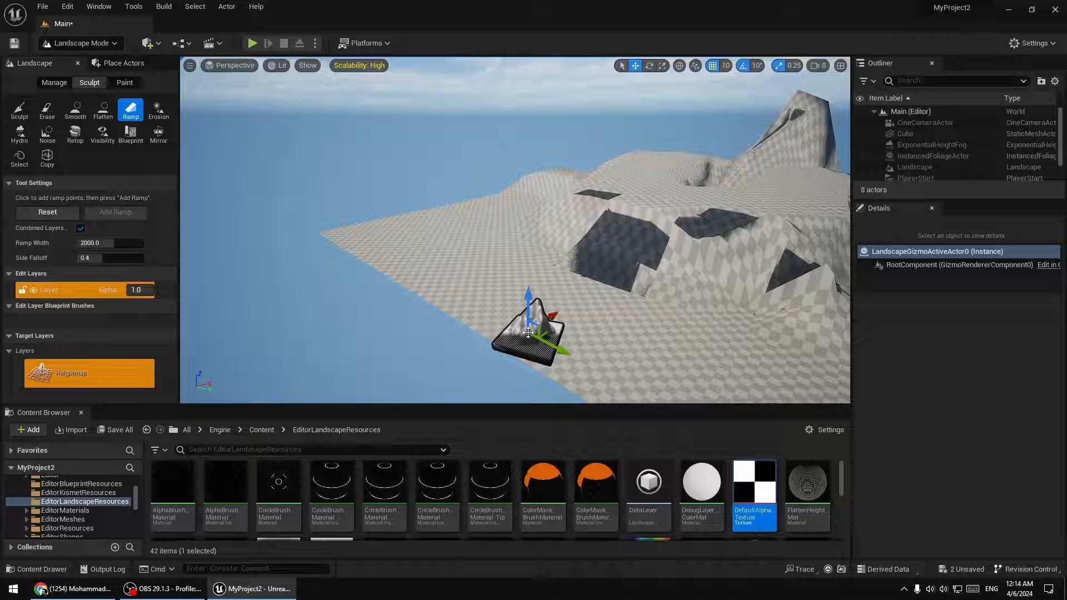
pyautogui.moveTo(547, 322); pyautogui.dragTo(578, 289)
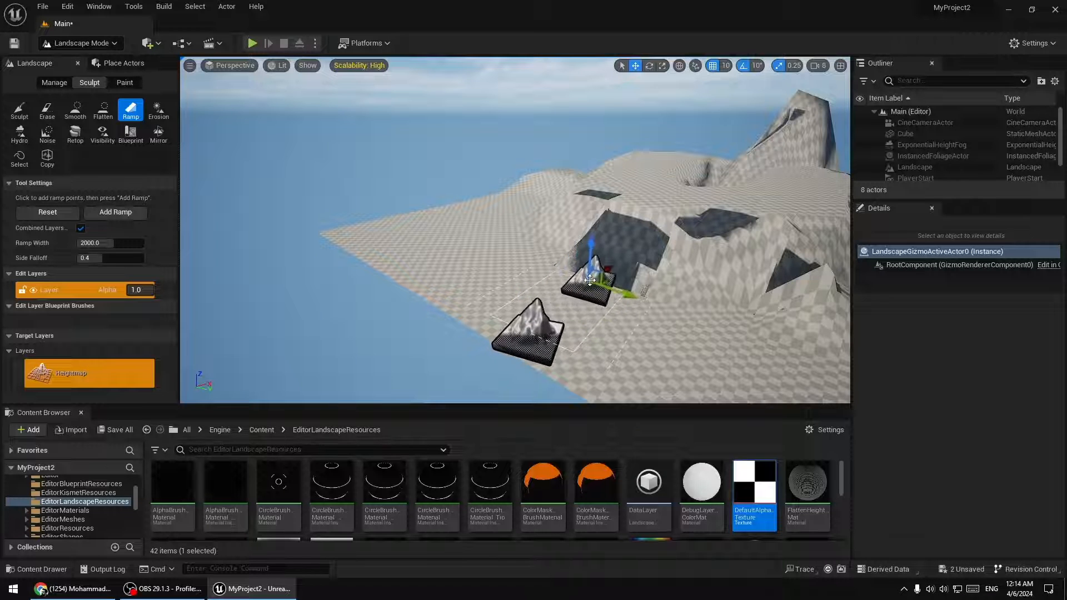
pyautogui.moveTo(626, 252); pyautogui.dragTo(701, 182)
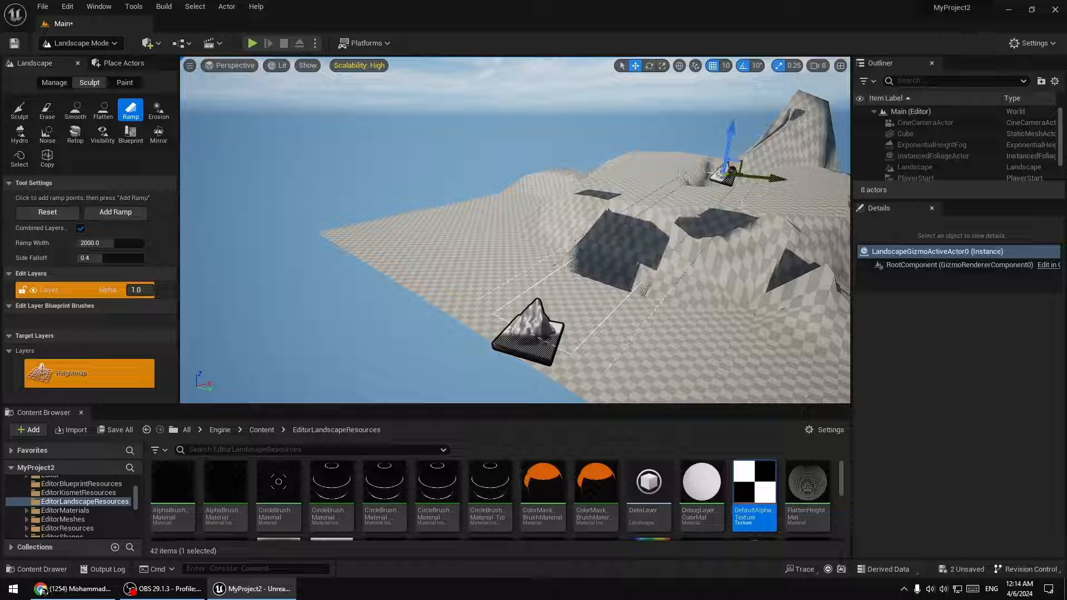
# Add the ramp between the low edge and the plateau, and look along the carved path
pyautogui.moveTo(639, 245); pyautogui.dragTo(556, 239, button='right')
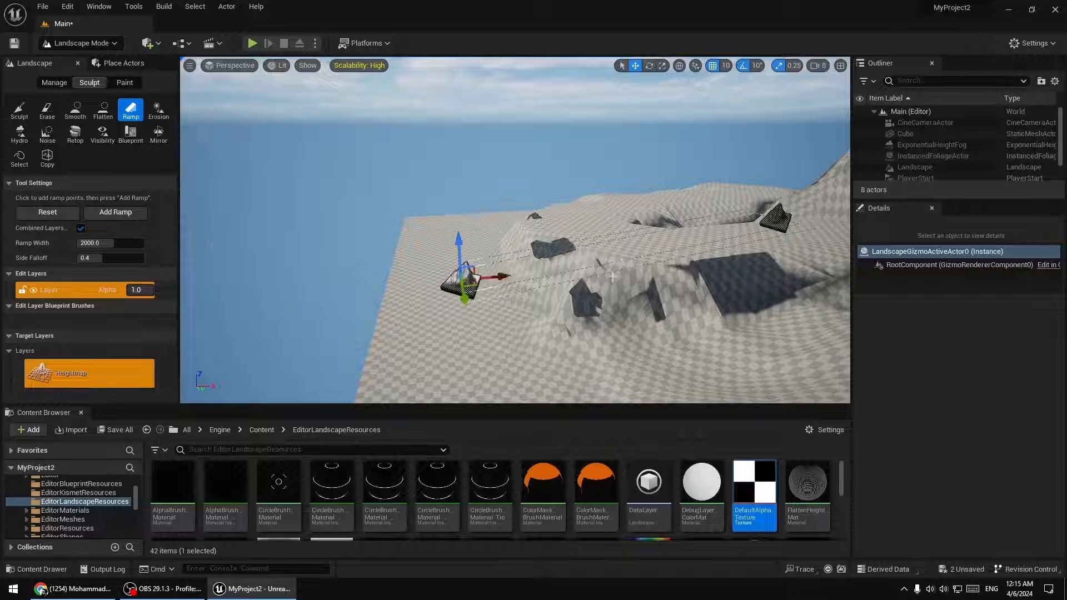
pyautogui.moveTo(611, 276); pyautogui.dragTo(661, 269, button='right')
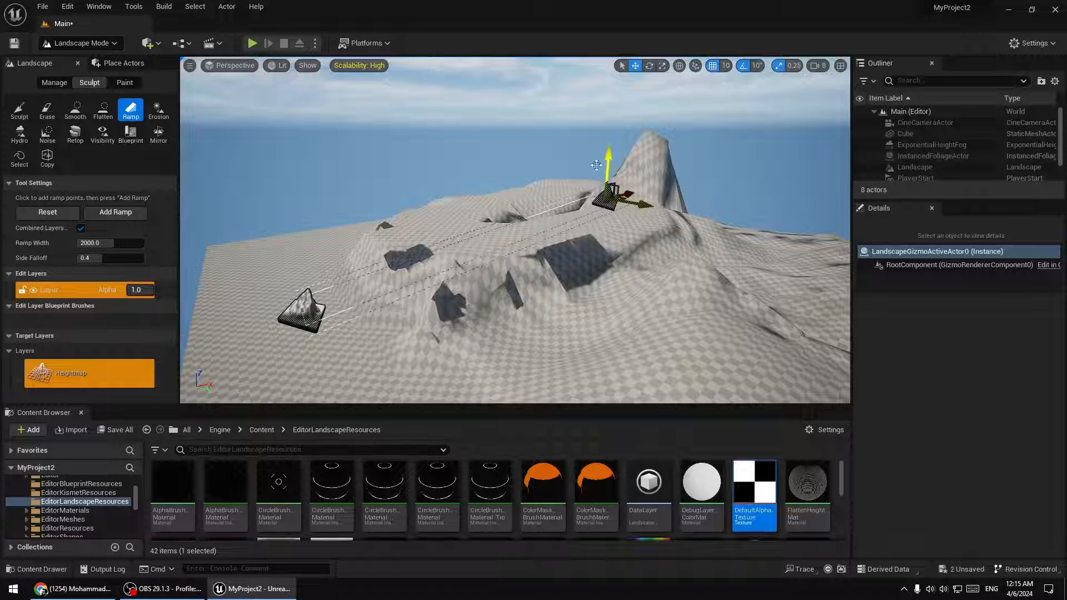
pyautogui.click(118, 216)
pyautogui.moveTo(273, 243); pyautogui.dragTo(472, 236, button='right')
pyautogui.press('w')
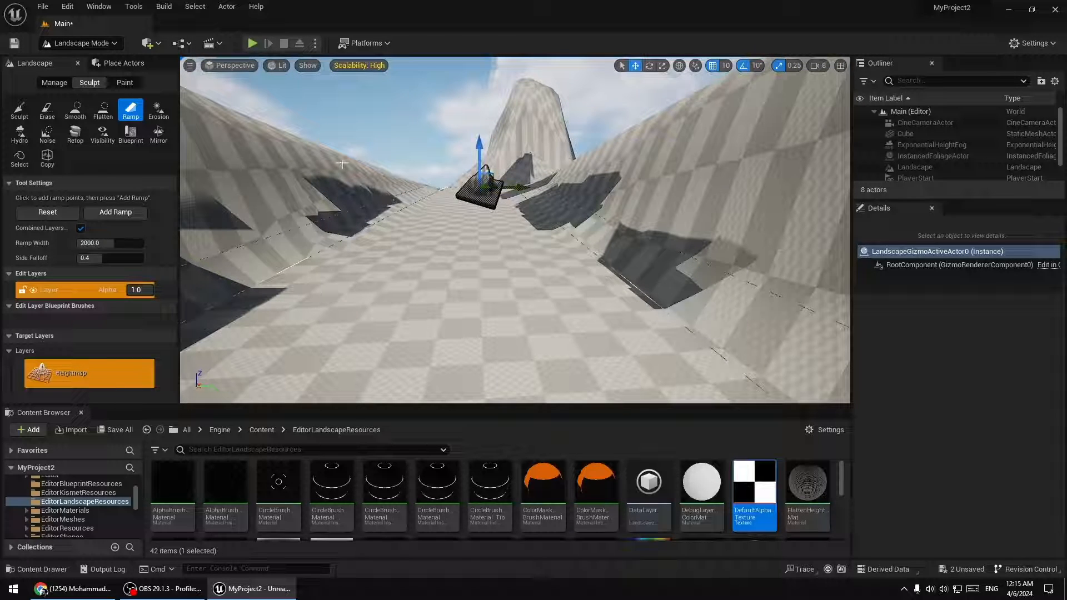
pyautogui.moveTo(473, 237); pyautogui.dragTo(451, 238, button='right')
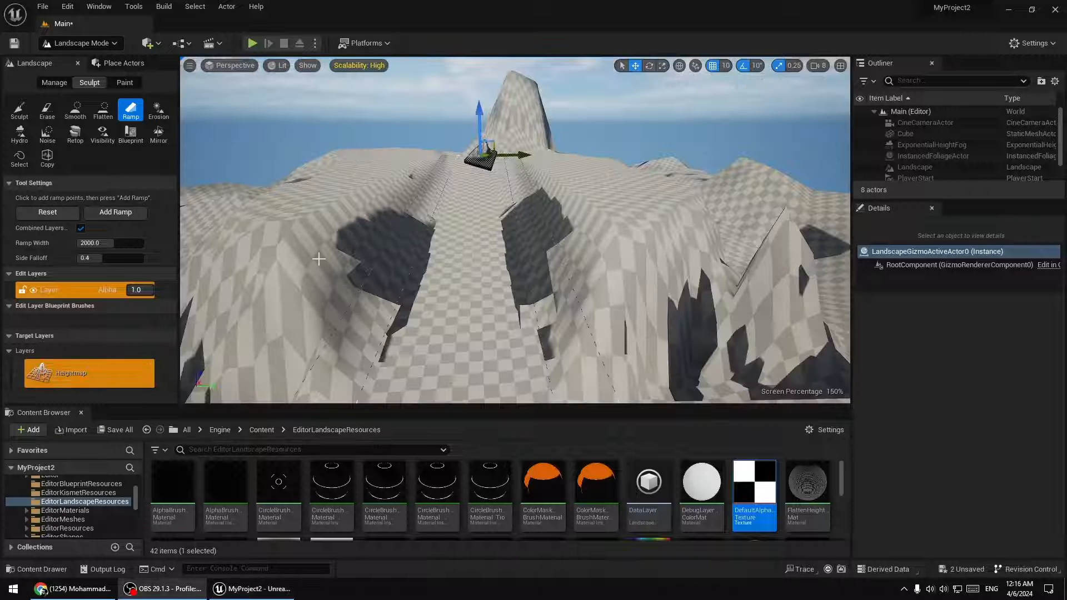
# Raise the ramp's end point to the top of the tall hill, add the steeper ramp and inspect it from around the landscape
pyautogui.moveTo(528, 232); pyautogui.dragTo(203, 169, button='right')
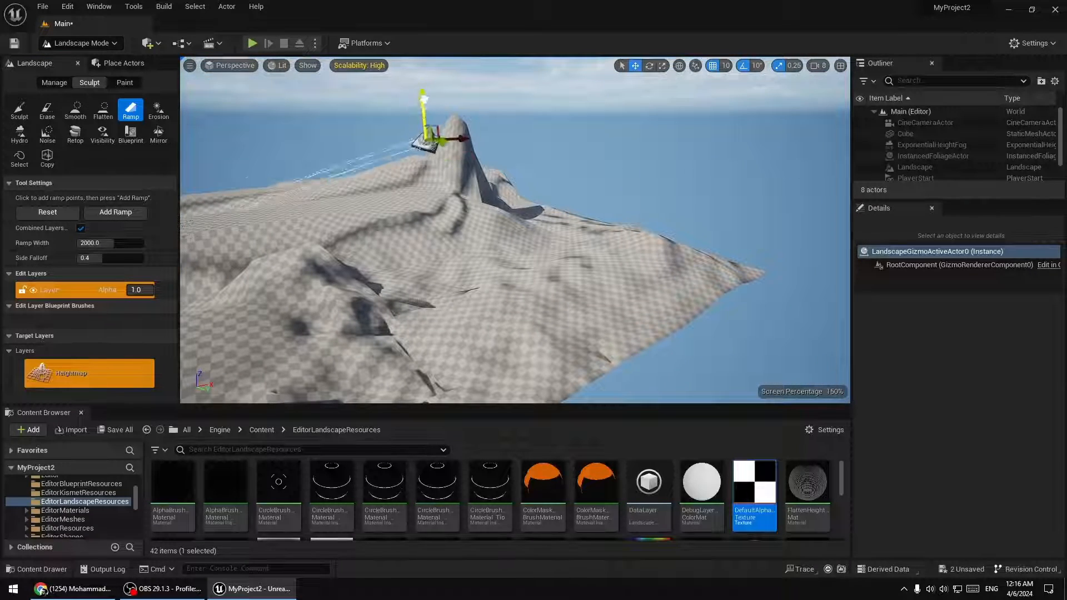
pyautogui.click(116, 215)
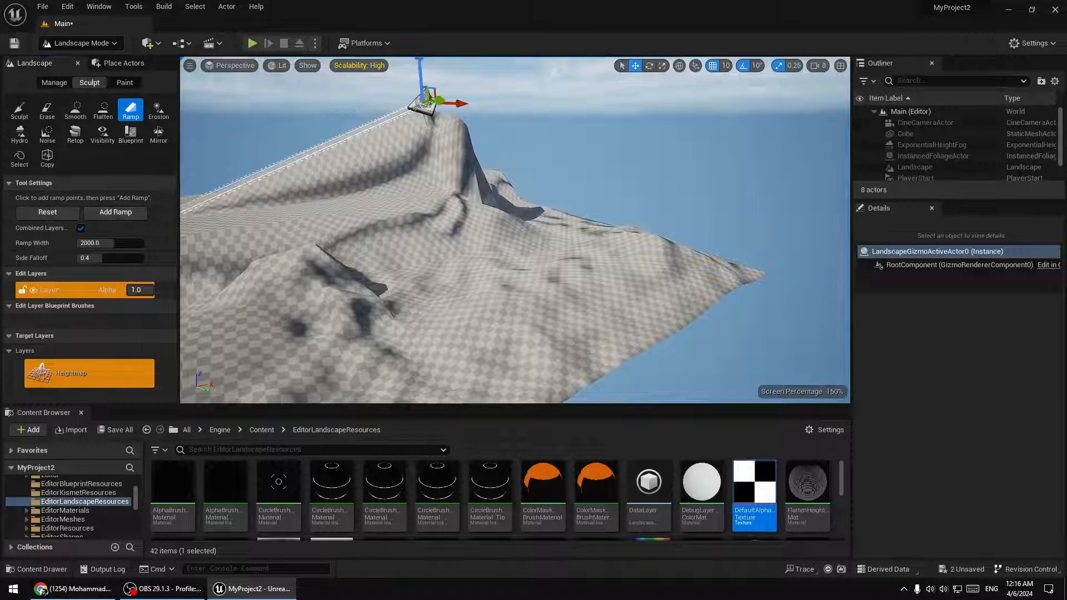
pyautogui.moveTo(222, 223); pyautogui.dragTo(199, 190, button='right')
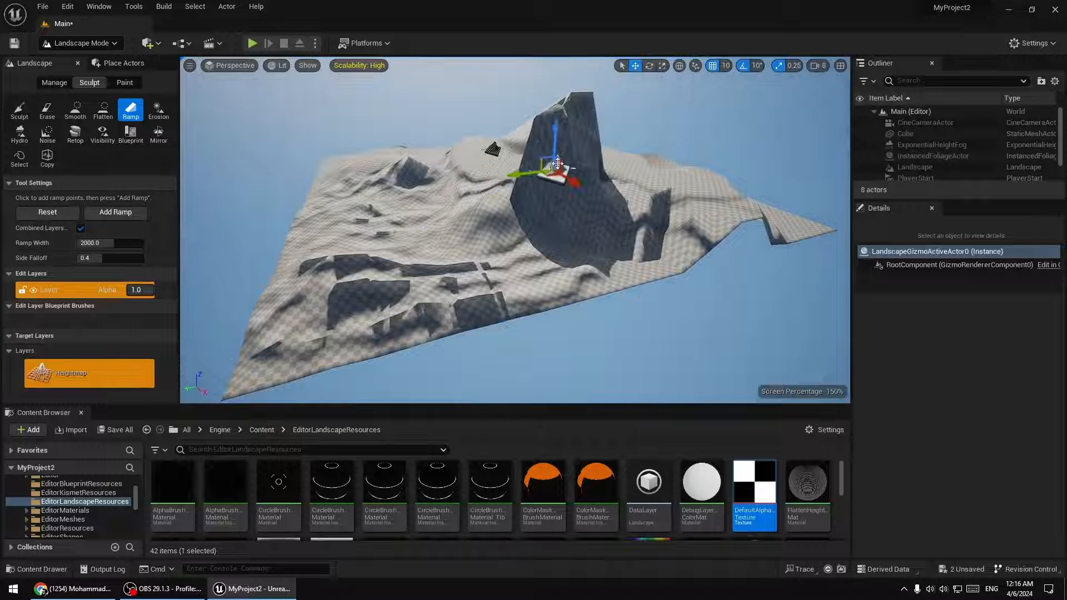
pyautogui.moveTo(199, 190); pyautogui.dragTo(197, 188, button='right')
pyautogui.moveTo(208, 247); pyautogui.dragTo(495, 282, button='right')
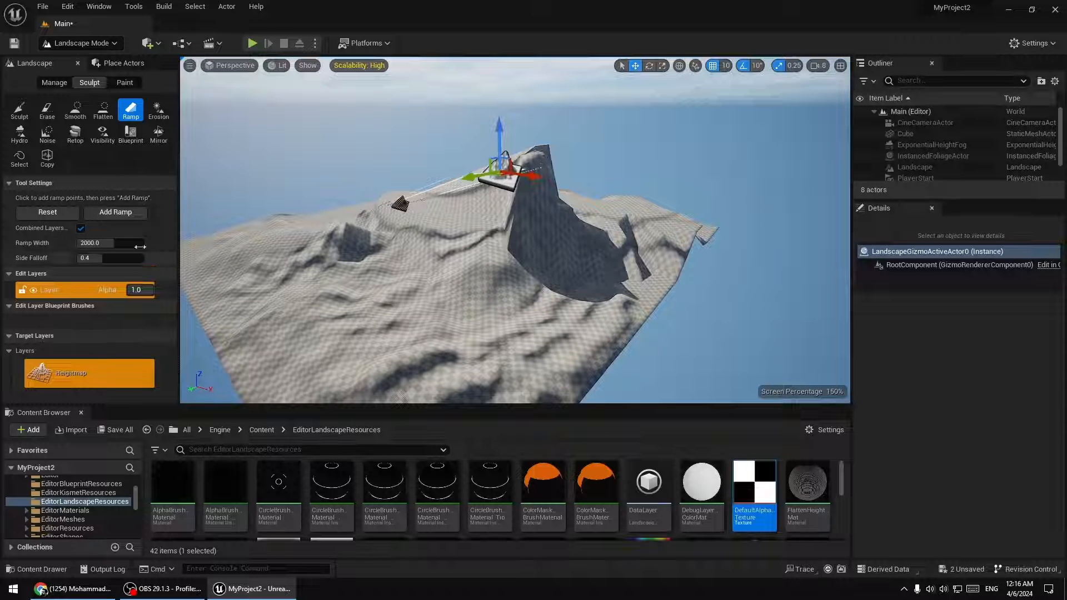
# Add the ramp leading up to the tall hill and inspect the ramp placement between the hilltop and the landscape's low edge
pyautogui.moveTo(311, 261); pyautogui.dragTo(289, 259, button='right')
pyautogui.click(115, 211)
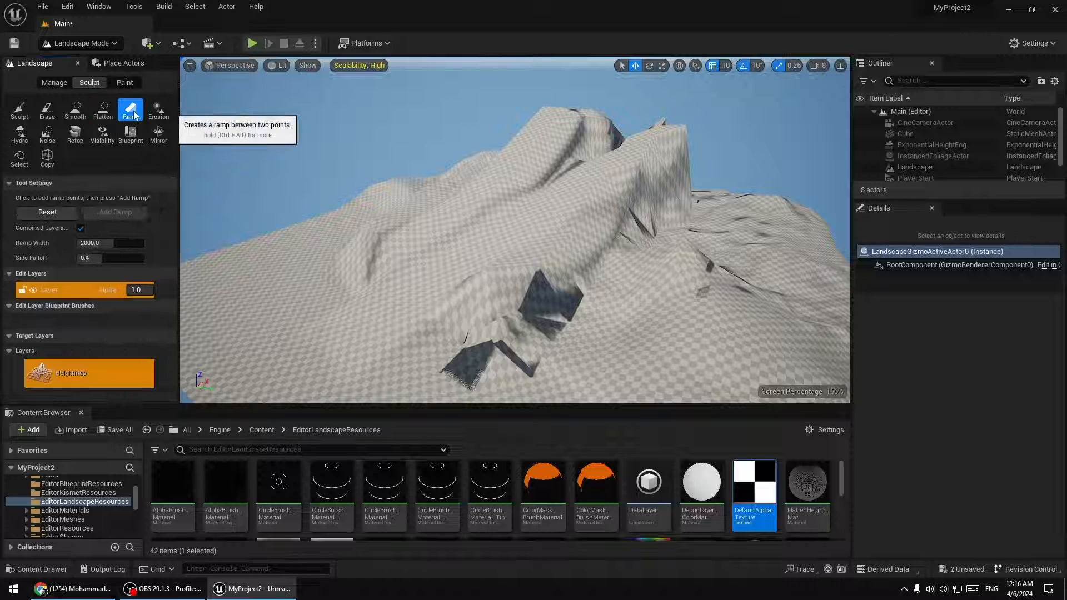
pyautogui.moveTo(311, 250); pyautogui.dragTo(317, 272, button='right')
pyautogui.moveTo(613, 255); pyautogui.dragTo(613, 255, button='right')
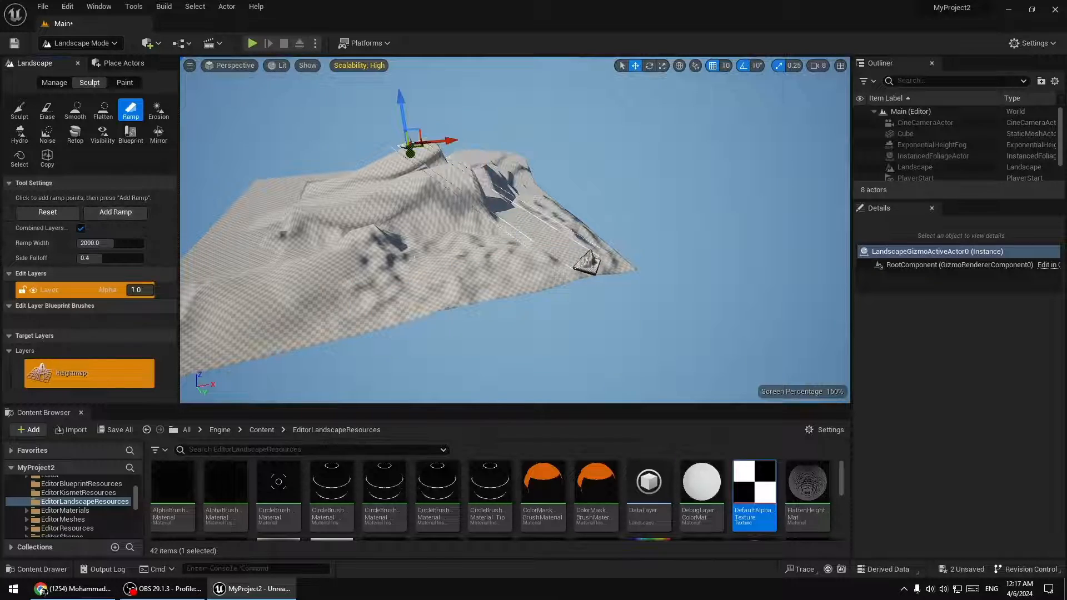
pyautogui.moveTo(613, 256); pyautogui.dragTo(613, 256, button='right')
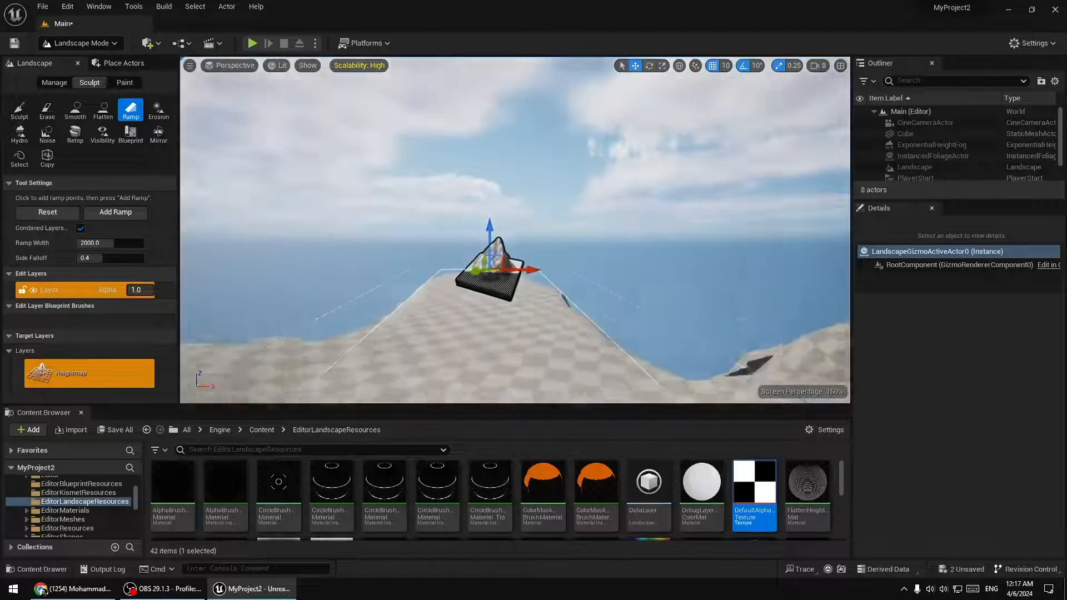
pyautogui.moveTo(269, 183); pyautogui.dragTo(293, 188, button='right')
# Erode the rough hills with the thermal Erosion tool and inspect the worn slopes from around the landscape
pyautogui.click(159, 109)
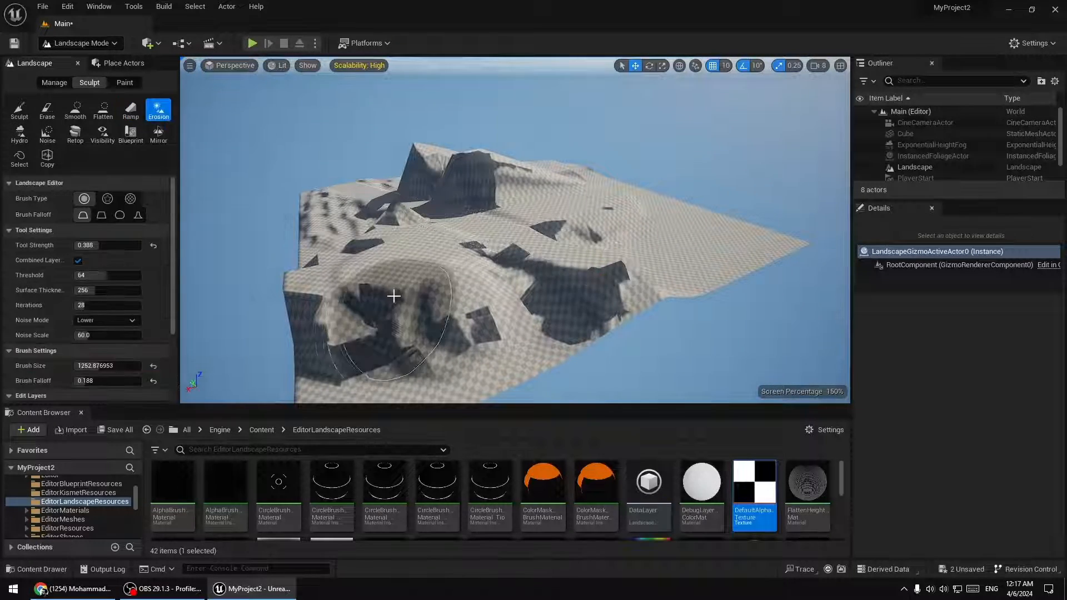
pyautogui.moveTo(305, 146); pyautogui.dragTo(305, 146, button='right')
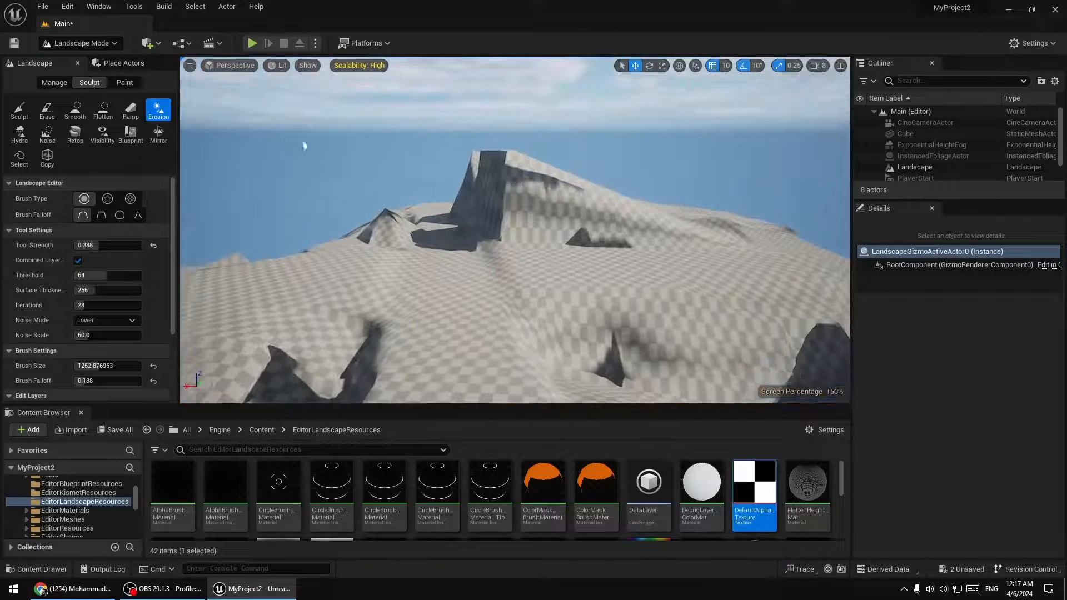
pyautogui.moveTo(510, 226); pyautogui.dragTo(509, 227, button='right')
pyautogui.moveTo(509, 226)
pyautogui.mouseDown()
pyautogui.moveTo(624, 255)
pyautogui.moveTo(635, 291)
pyautogui.mouseUp()
pyautogui.moveTo(635, 291); pyautogui.dragTo(636, 291, button='right')
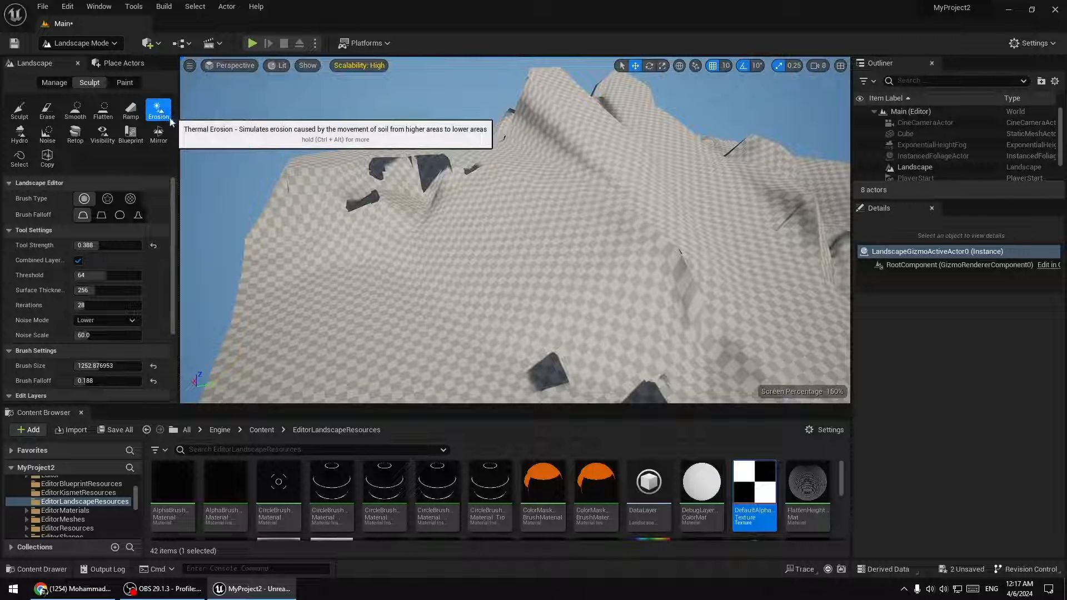
pyautogui.moveTo(626, 289); pyautogui.dragTo(626, 289, button='right')
pyautogui.moveTo(636, 239); pyautogui.dragTo(635, 239, button='right')
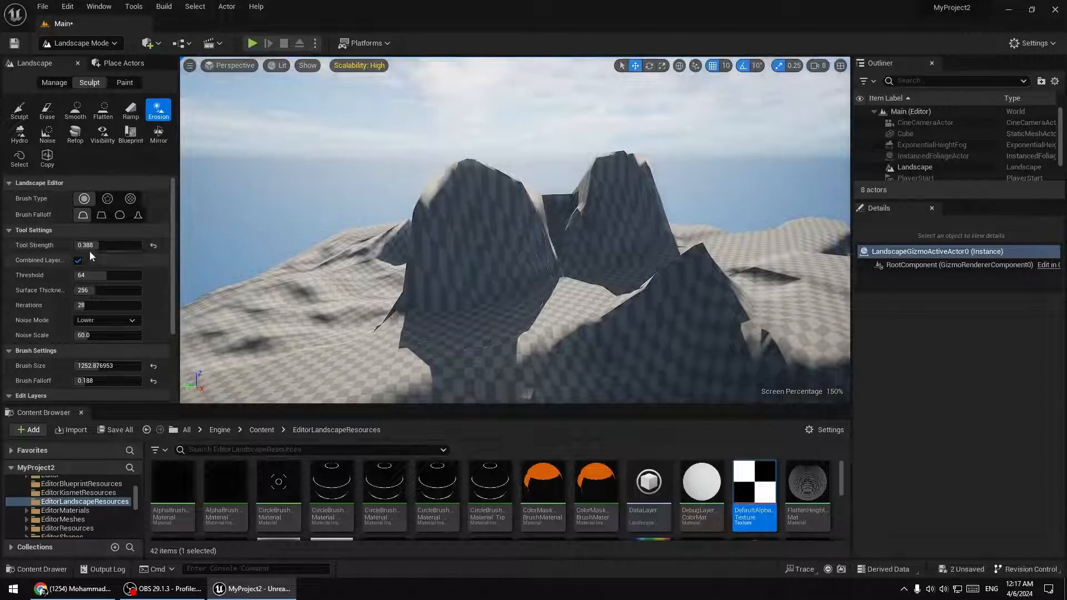
# Set the erosion threshold to 63, wear down the two steep peaks and undo the last erosion stroke
pyautogui.moveTo(102, 275); pyautogui.dragTo(106, 276)
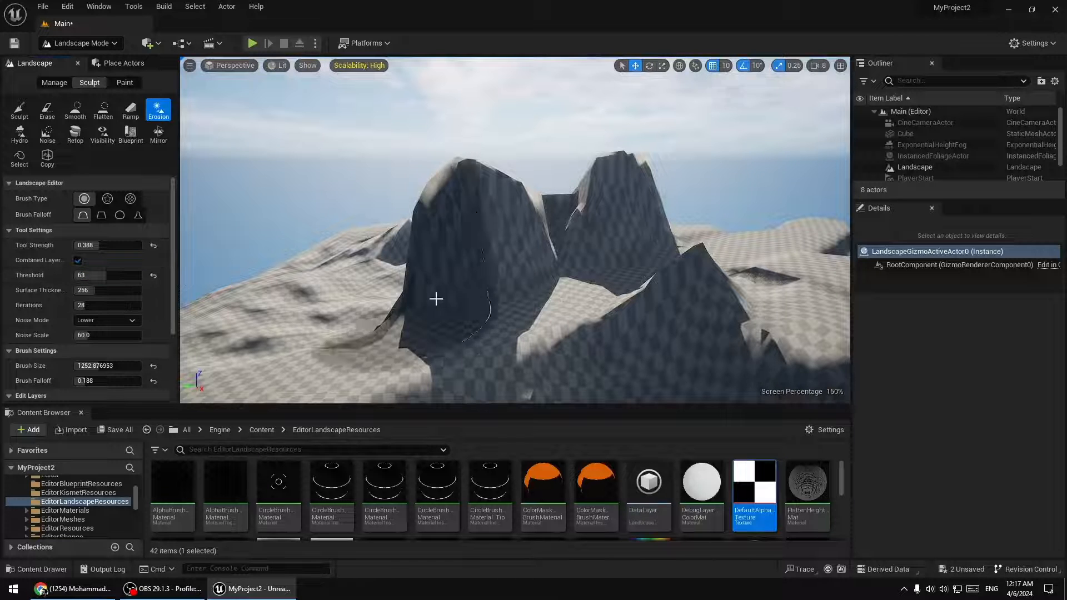
pyautogui.moveTo(476, 337); pyautogui.dragTo(476, 338, button='right')
pyautogui.moveTo(492, 343)
pyautogui.mouseDown()
pyautogui.moveTo(667, 273)
pyautogui.moveTo(469, 328)
pyautogui.moveTo(667, 265)
pyautogui.moveTo(556, 261)
pyautogui.moveTo(645, 224)
pyautogui.mouseUp()
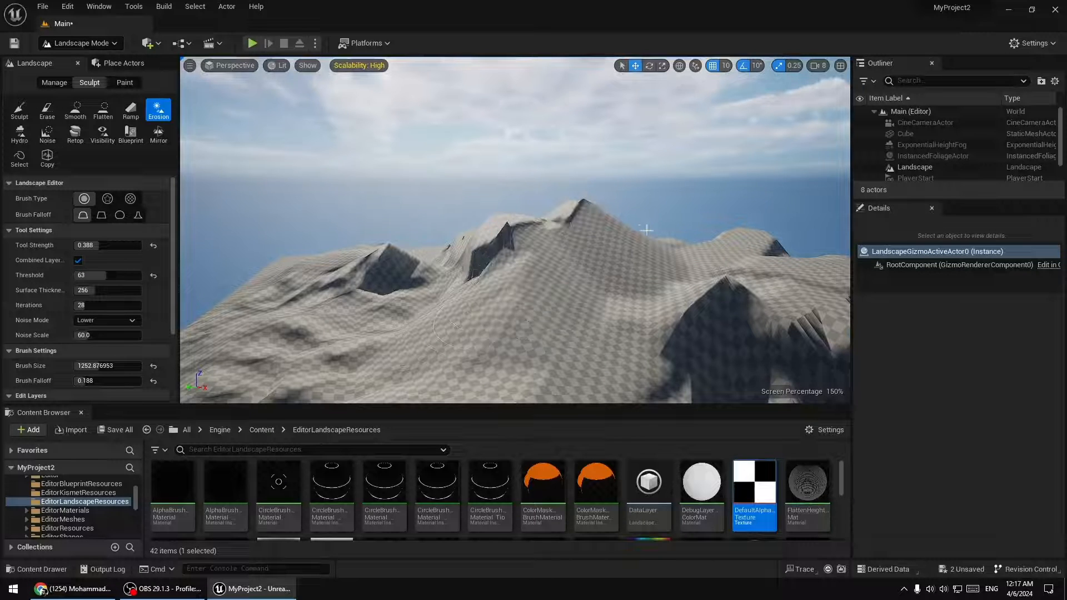
pyautogui.moveTo(628, 315); pyautogui.dragTo(628, 315, button='right')
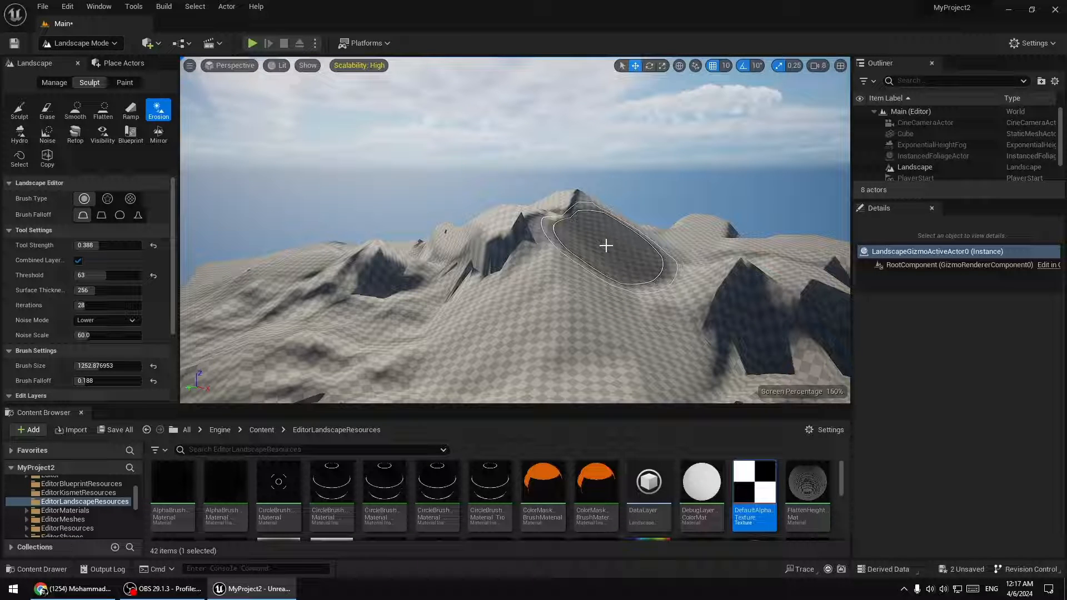
pyautogui.hotkey('ctrl', 'z')
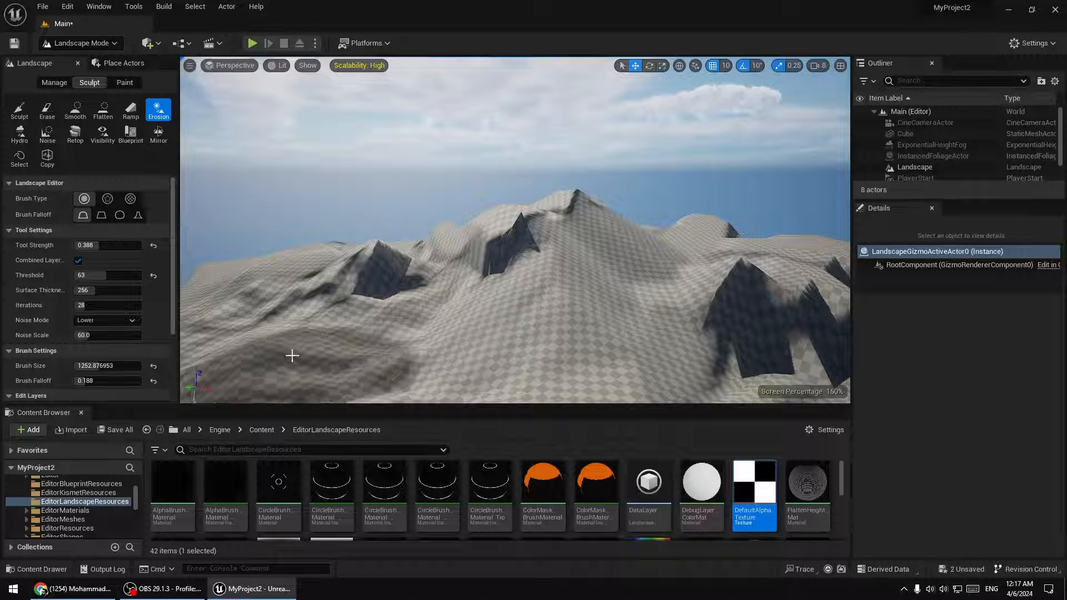
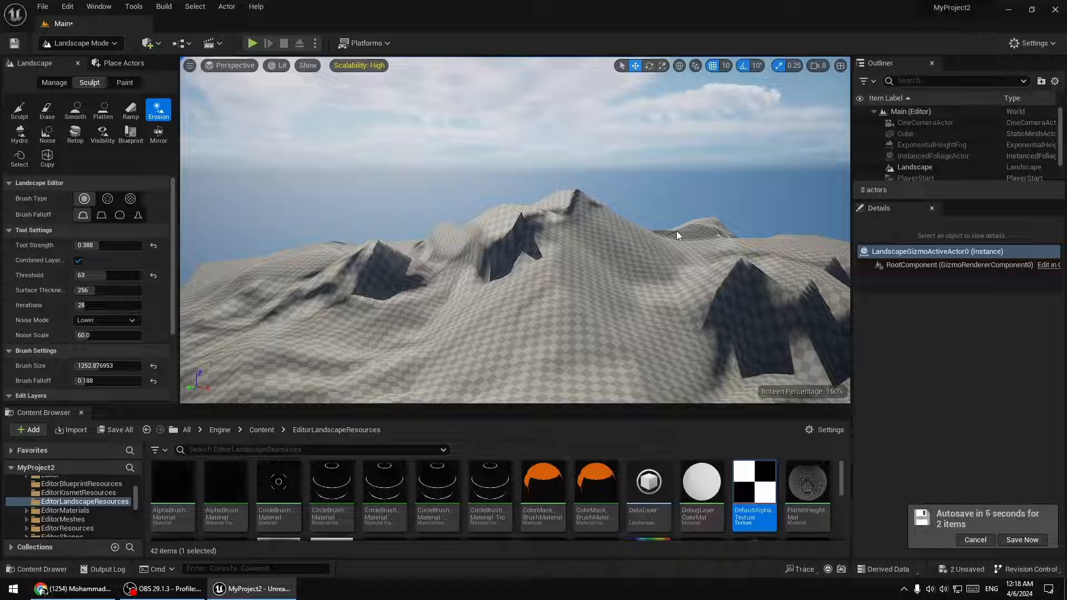
# Raise the erosion tool strength to 0.756 and threshold to 89, and erode the slopes around the main peak
pyautogui.moveTo(676, 231); pyautogui.dragTo(676, 231, button='right')
pyautogui.moveTo(535, 299); pyautogui.dragTo(535, 298, button='right')
pyautogui.moveTo(535, 298)
pyautogui.mouseDown()
pyautogui.moveTo(357, 229)
pyautogui.moveTo(564, 300)
pyautogui.moveTo(255, 292)
pyautogui.moveTo(401, 251)
pyautogui.moveTo(584, 285)
pyautogui.moveTo(291, 247)
pyautogui.moveTo(222, 311)
pyautogui.mouseUp()
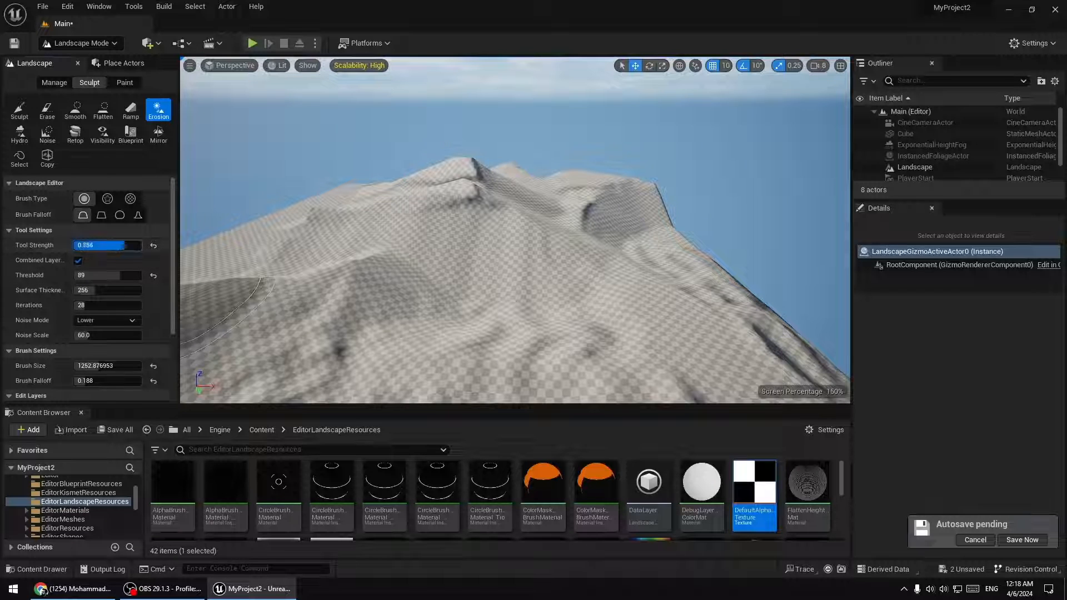
pyautogui.moveTo(362, 269); pyautogui.dragTo(514, 264)
pyautogui.moveTo(514, 264); pyautogui.dragTo(445, 264, button='right')
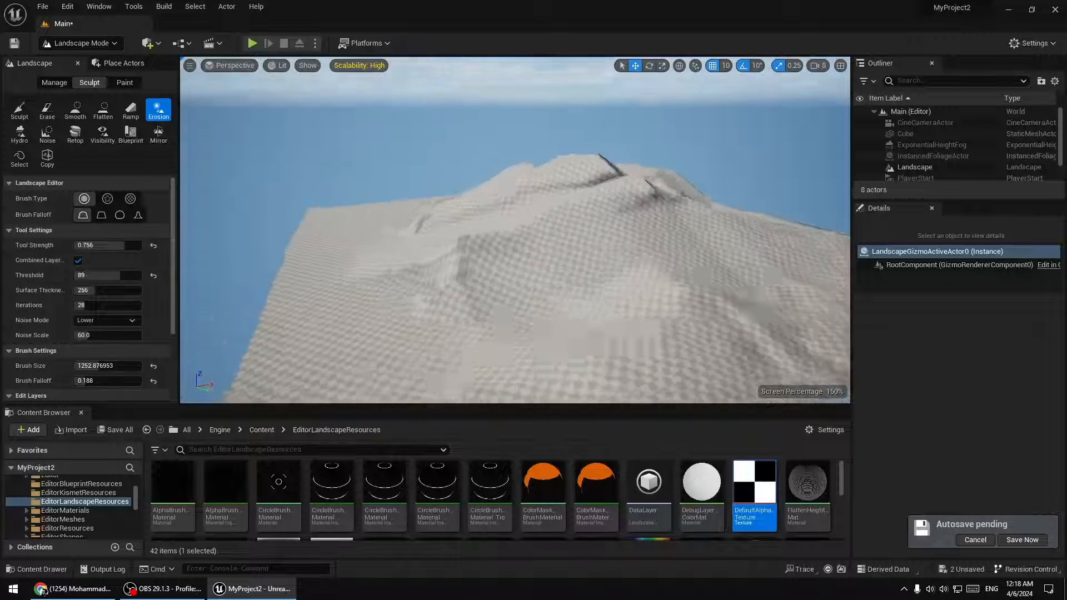
pyautogui.moveTo(510, 283); pyautogui.dragTo(622, 272, button='right')
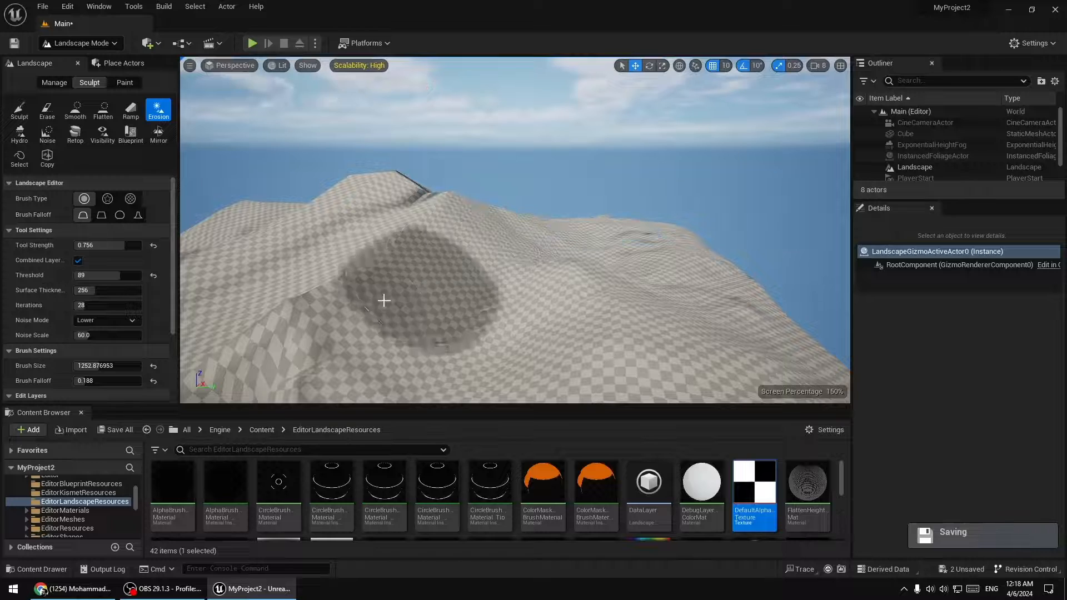
pyautogui.moveTo(295, 325); pyautogui.dragTo(194, 319, button='right')
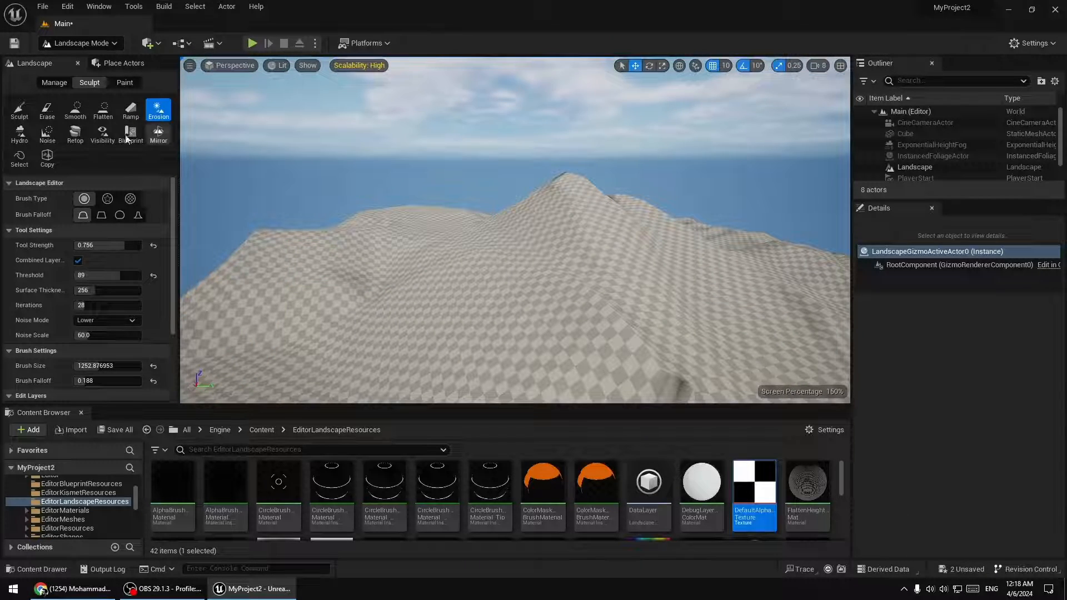
# Use the Hydro Erosion tool with its rain amount at 128 to erode the slope below the main peak
pyautogui.click(19, 134)
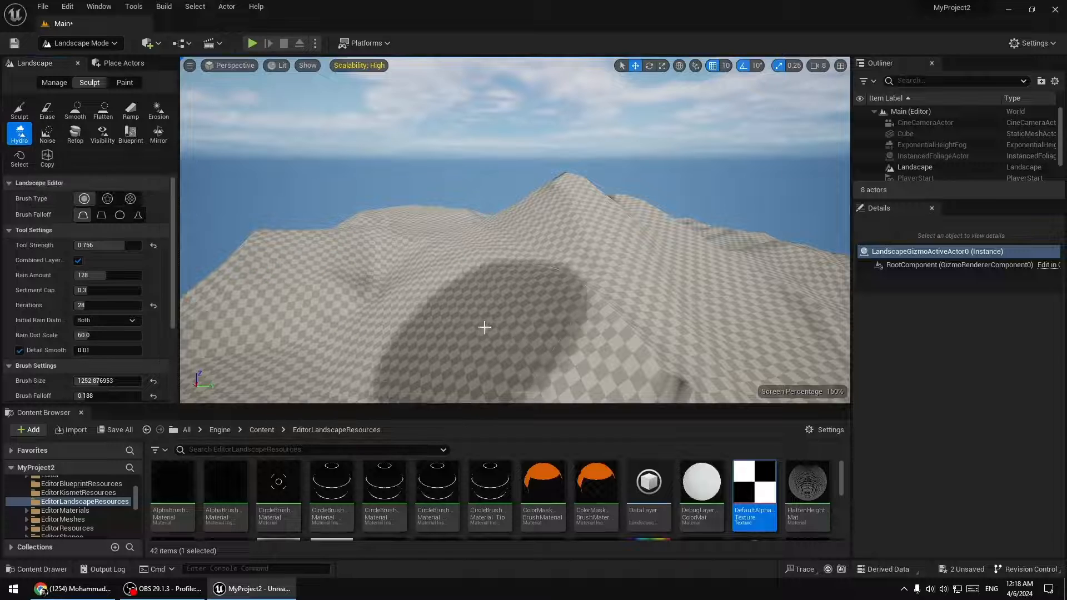
pyautogui.moveTo(557, 272); pyautogui.dragTo(593, 295, button='right')
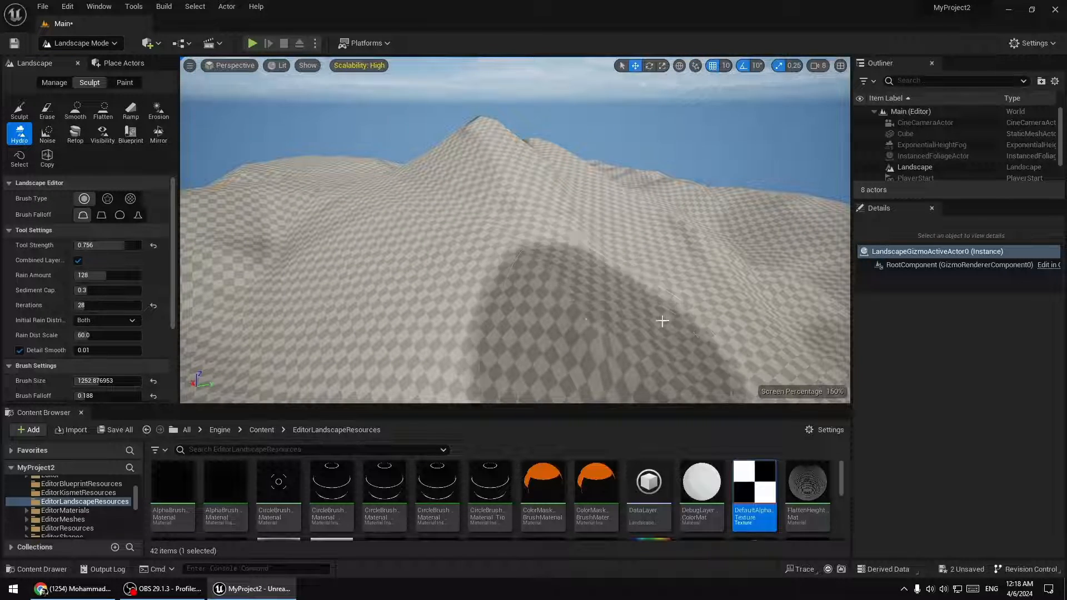
pyautogui.moveTo(663, 218); pyautogui.dragTo(676, 265)
pyautogui.moveTo(428, 287)
pyautogui.mouseDown(button='right')
pyautogui.moveTo(426, 303)
pyautogui.moveTo(367, 308)
pyautogui.moveTo(289, 210)
pyautogui.mouseUp(button='right')
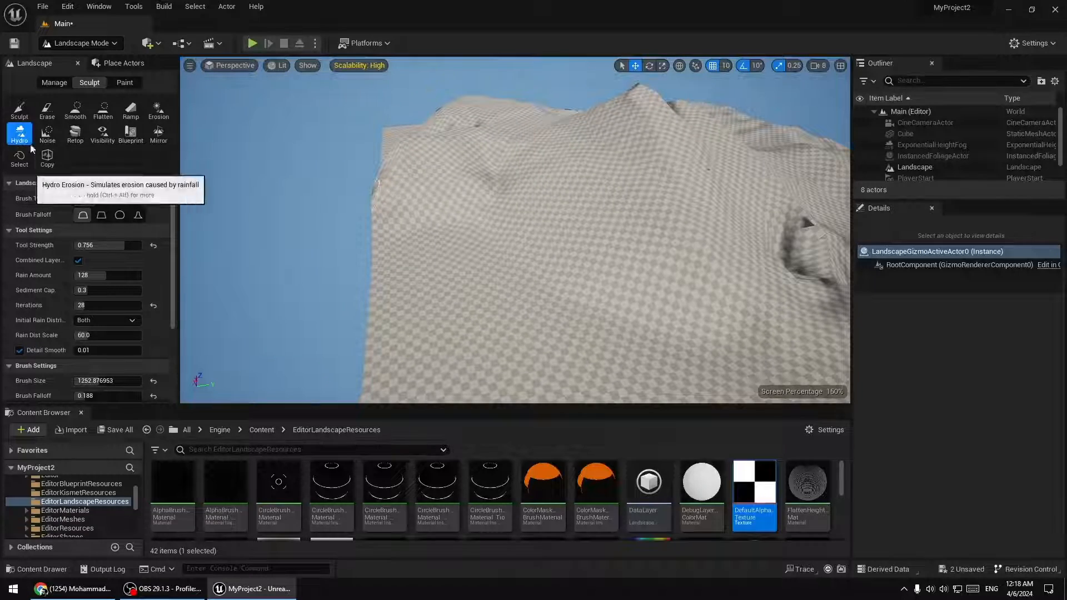
pyautogui.moveTo(502, 226); pyautogui.dragTo(560, 294, button='right')
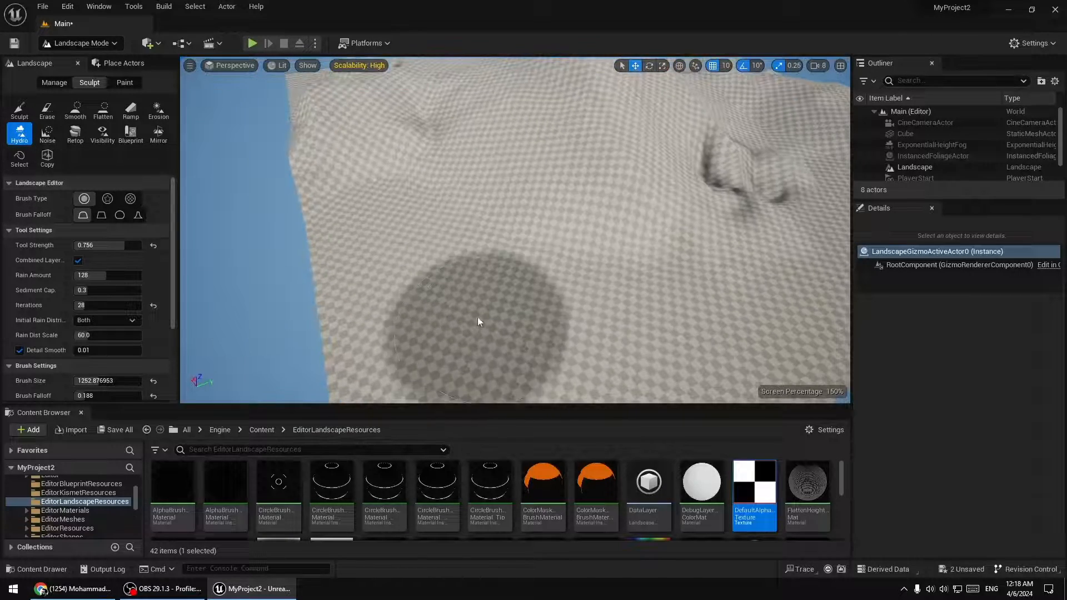
# Continue the hydro erosion across the other slopes and the low ground, and inspect the whole landscape
pyautogui.moveTo(461, 254)
pyautogui.mouseDown(button='right')
pyautogui.moveTo(472, 189)
pyautogui.moveTo(350, 225)
pyautogui.moveTo(311, 220)
pyautogui.mouseUp(button='right')
pyautogui.moveTo(639, 244)
pyautogui.mouseDown()
pyautogui.moveTo(578, 241)
pyautogui.moveTo(722, 220)
pyautogui.moveTo(608, 246)
pyautogui.moveTo(300, 262)
pyautogui.moveTo(305, 229)
pyautogui.moveTo(262, 252)
pyautogui.moveTo(289, 261)
pyautogui.mouseUp()
pyautogui.moveTo(593, 180)
pyautogui.mouseDown()
pyautogui.moveTo(506, 145)
pyautogui.moveTo(320, 136)
pyautogui.moveTo(369, 118)
pyautogui.moveTo(610, 179)
pyautogui.mouseUp()
pyautogui.moveTo(610, 180); pyautogui.dragTo(480, 197, button='right')
pyautogui.moveTo(517, 251)
pyautogui.mouseDown()
pyautogui.moveTo(482, 272)
pyautogui.moveTo(349, 301)
pyautogui.mouseUp()
pyautogui.press('w')
pyautogui.moveTo(350, 301); pyautogui.dragTo(489, 271, button='right')
pyautogui.press('s')
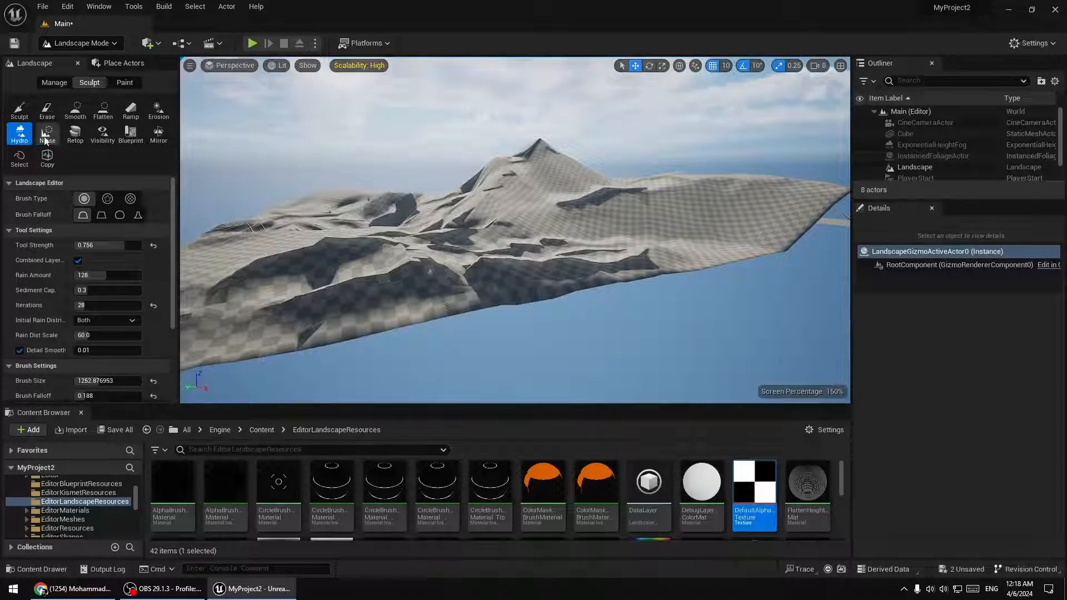
# Roughen the mountain's ridges and lower ground using the Noise tool with noise mode Both and noise scale 128
pyautogui.click(46, 141)
pyautogui.press('w')
pyautogui.moveTo(571, 281); pyautogui.dragTo(525, 290, button='right')
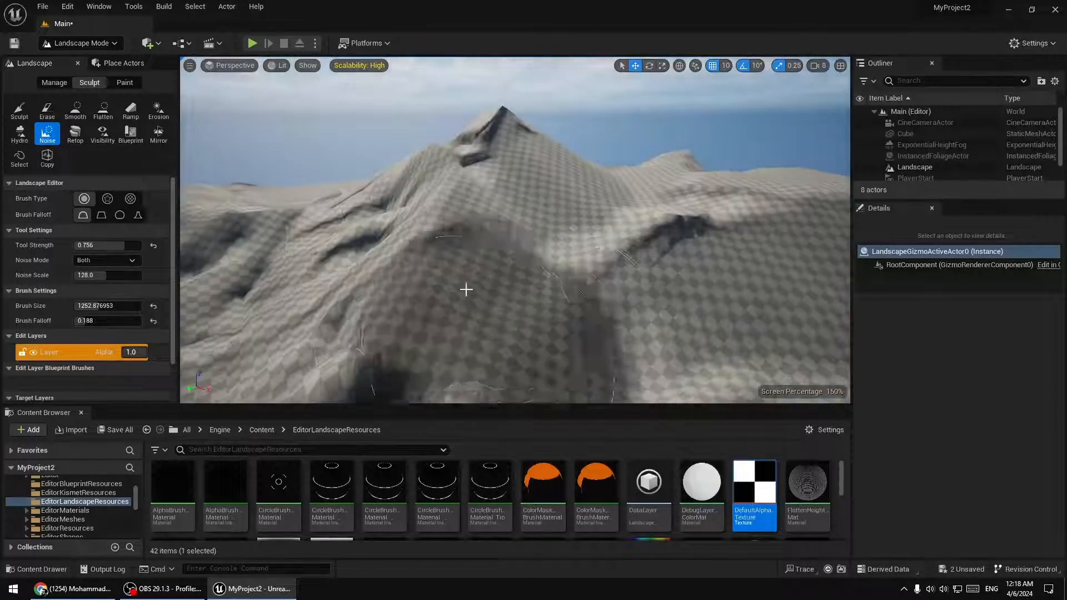
pyautogui.press('s')
pyautogui.moveTo(691, 260)
pyautogui.mouseDown(button='right')
pyautogui.moveTo(686, 312)
pyautogui.moveTo(655, 283)
pyautogui.mouseUp(button='right')
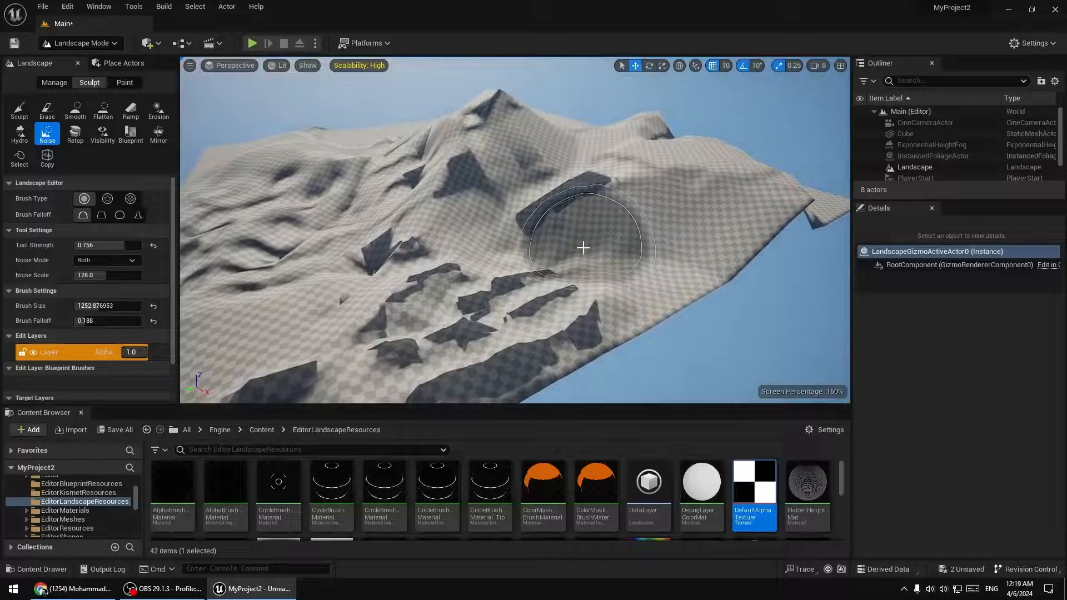
pyautogui.moveTo(489, 267); pyautogui.dragTo(438, 328, button='right')
pyautogui.press('w')
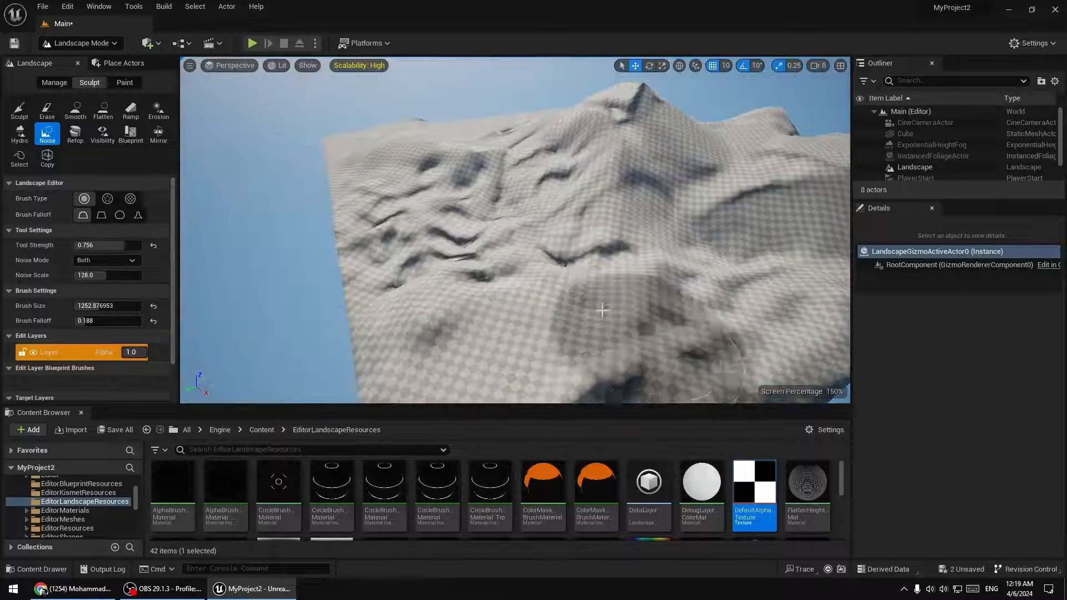
pyautogui.moveTo(444, 201)
pyautogui.mouseDown()
pyautogui.moveTo(393, 160)
pyautogui.moveTo(406, 166)
pyautogui.mouseUp()
# Paint noise onto the smooth slope on the opposite side of the mountain and inspect the uneven patches
pyautogui.press('a')
pyautogui.moveTo(405, 166)
pyautogui.mouseDown(button='right')
pyautogui.moveTo(533, 134)
pyautogui.moveTo(623, 161)
pyautogui.mouseUp(button='right')
pyautogui.moveTo(556, 161); pyautogui.dragTo(517, 169, button='right')
pyautogui.moveTo(517, 169)
pyautogui.mouseDown()
pyautogui.moveTo(528, 122)
pyautogui.moveTo(547, 144)
pyautogui.moveTo(504, 203)
pyautogui.mouseUp()
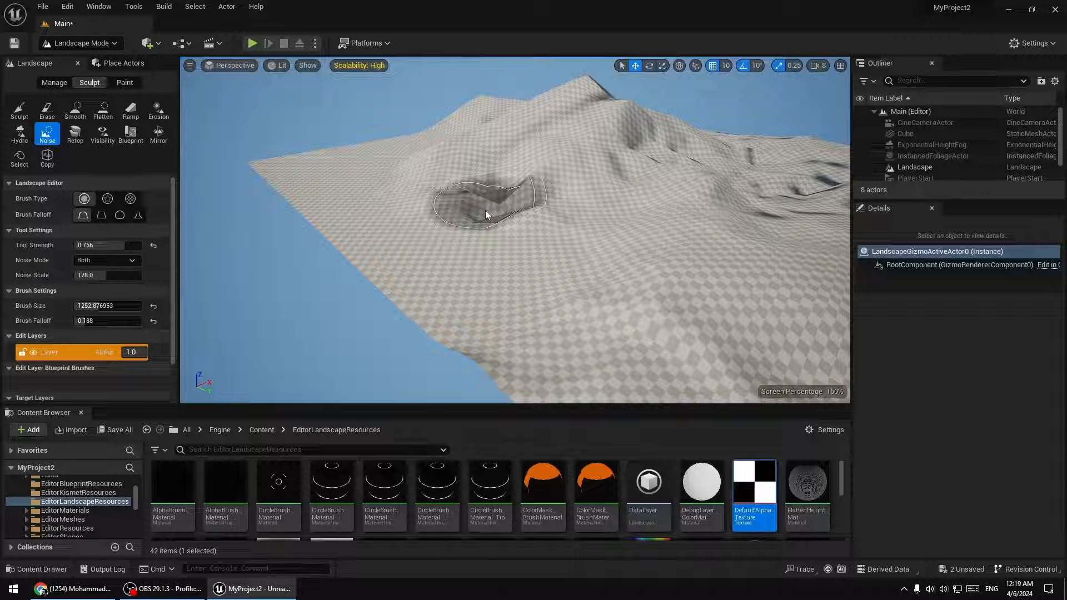
pyautogui.moveTo(485, 210); pyautogui.dragTo(542, 231)
pyautogui.moveTo(542, 231)
pyautogui.mouseDown(button='right')
pyautogui.moveTo(578, 189)
pyautogui.moveTo(533, 133)
pyautogui.moveTo(551, 240)
pyautogui.moveTo(600, 263)
pyautogui.moveTo(548, 250)
pyautogui.mouseUp(button='right')
pyautogui.press('w')
pyautogui.press('a')
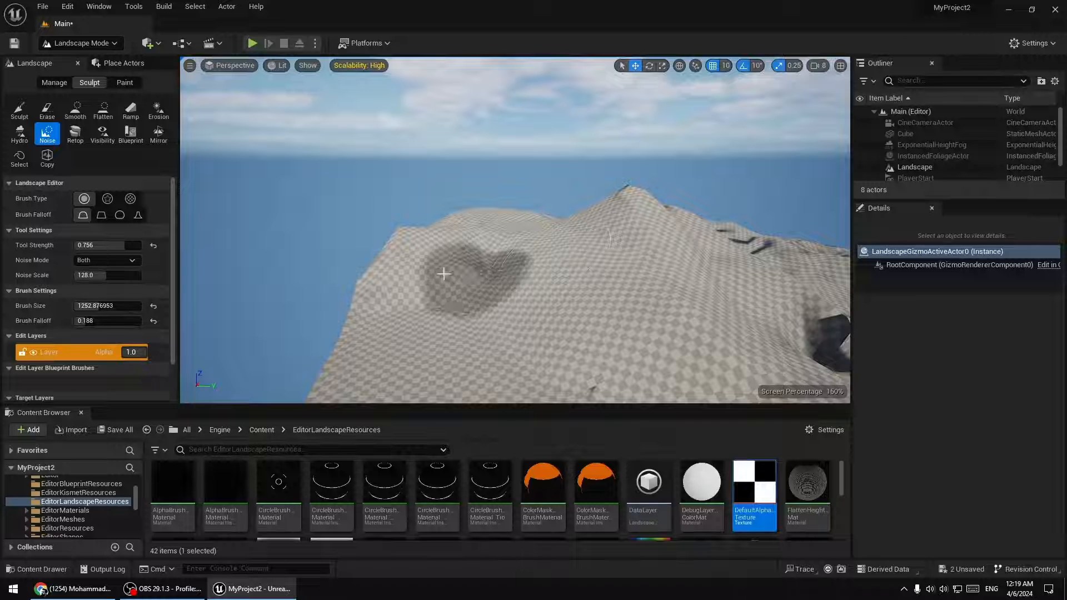
# Try the Retopologize tool on the smooth slope and bring up the Visibility tool's settings
pyautogui.click(75, 135)
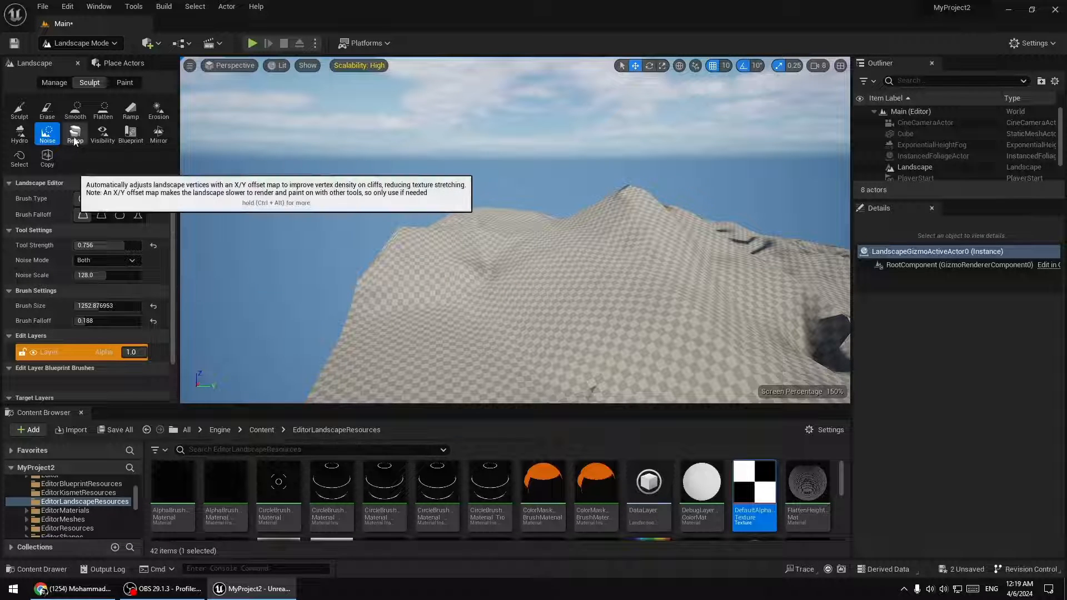
pyautogui.click(525, 316)
pyautogui.click(631, 313)
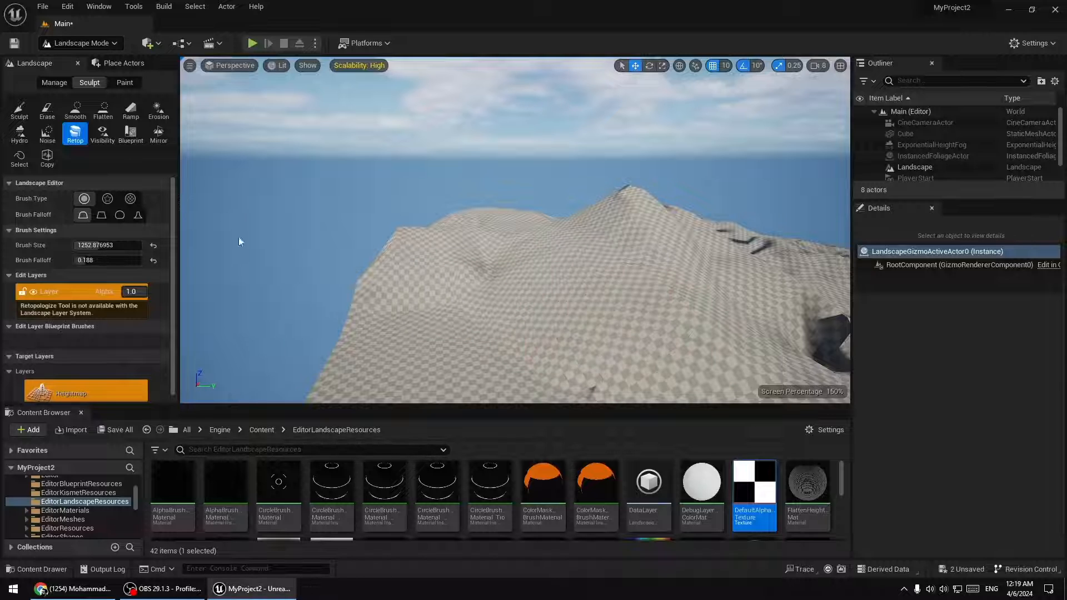
pyautogui.click(98, 137)
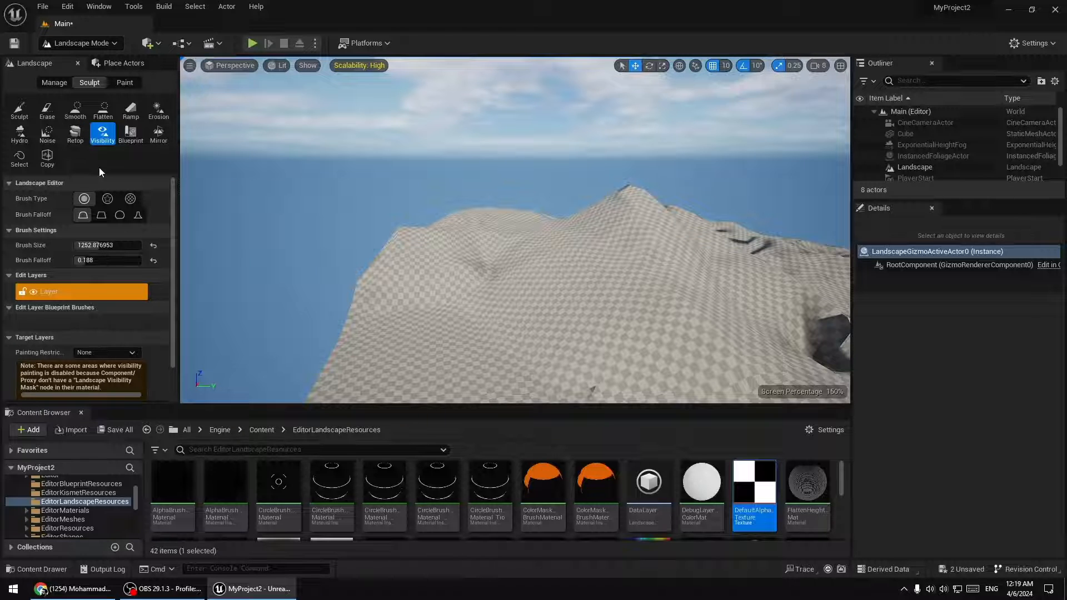
pyautogui.moveTo(281, 189); pyautogui.dragTo(333, 239, button='right')
# Mirror the landscape with the -X to +X operation, with the mirror plane positioned at X 121.2
pyautogui.click(158, 134)
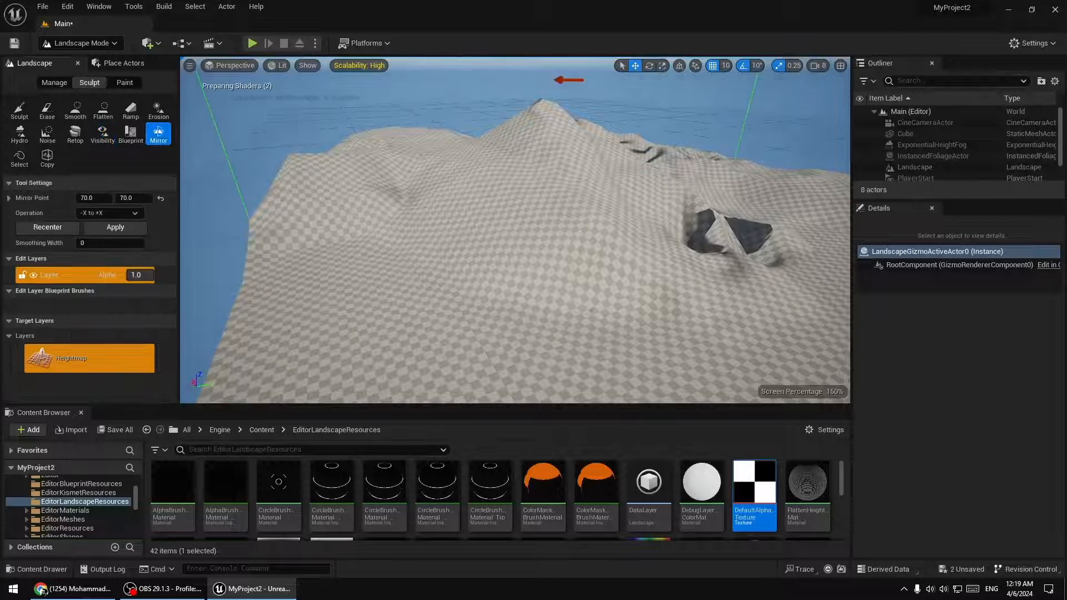
pyautogui.moveTo(525, 215); pyautogui.dragTo(544, 192, button='right')
pyautogui.press('s')
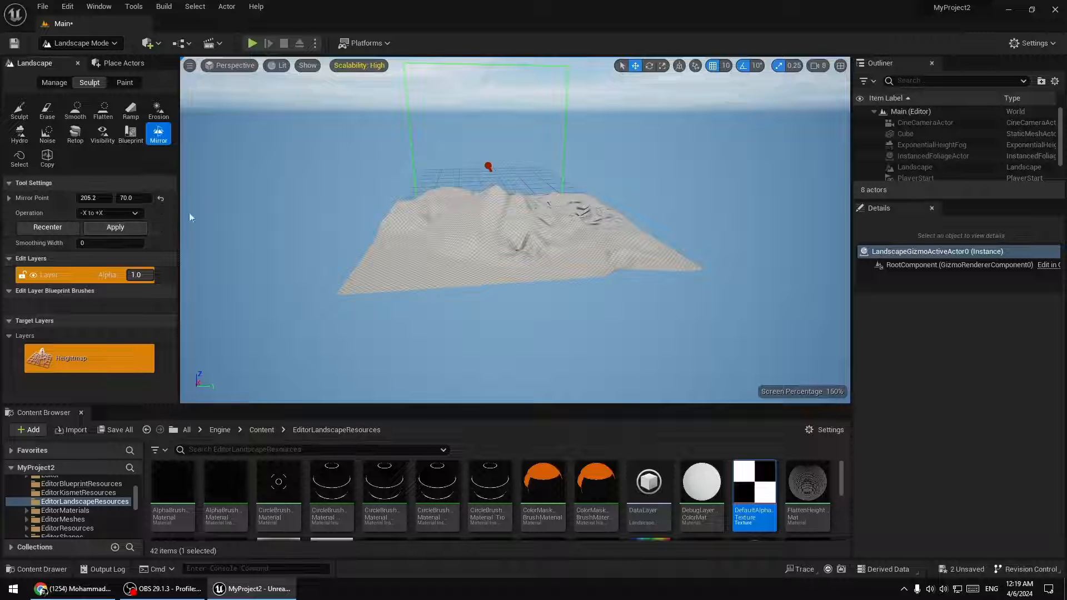
pyautogui.moveTo(356, 227); pyautogui.dragTo(411, 239, button='right')
pyautogui.press('a')
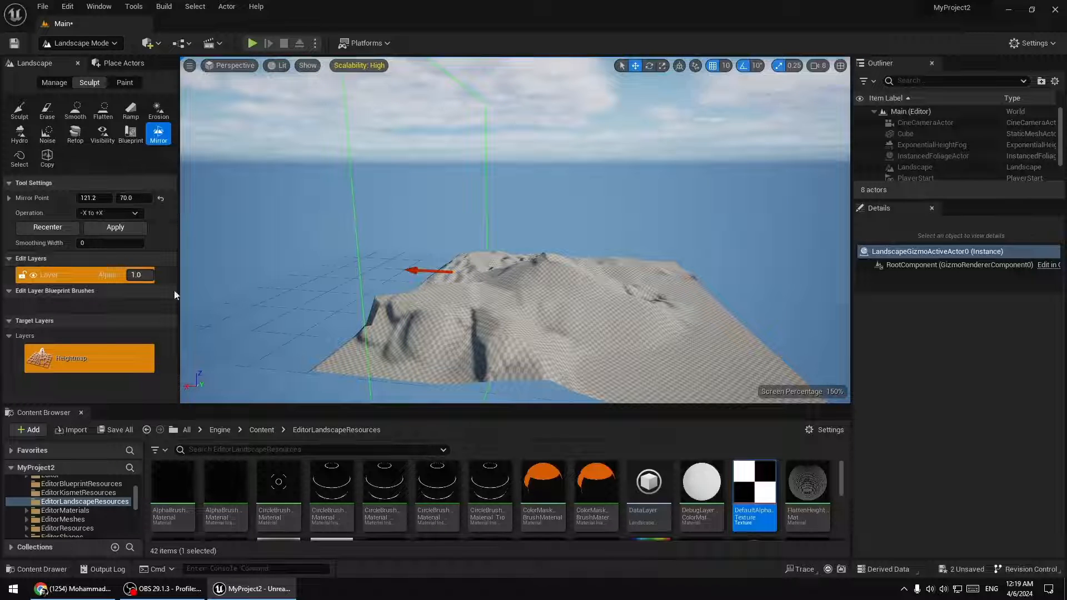
pyautogui.click(117, 228)
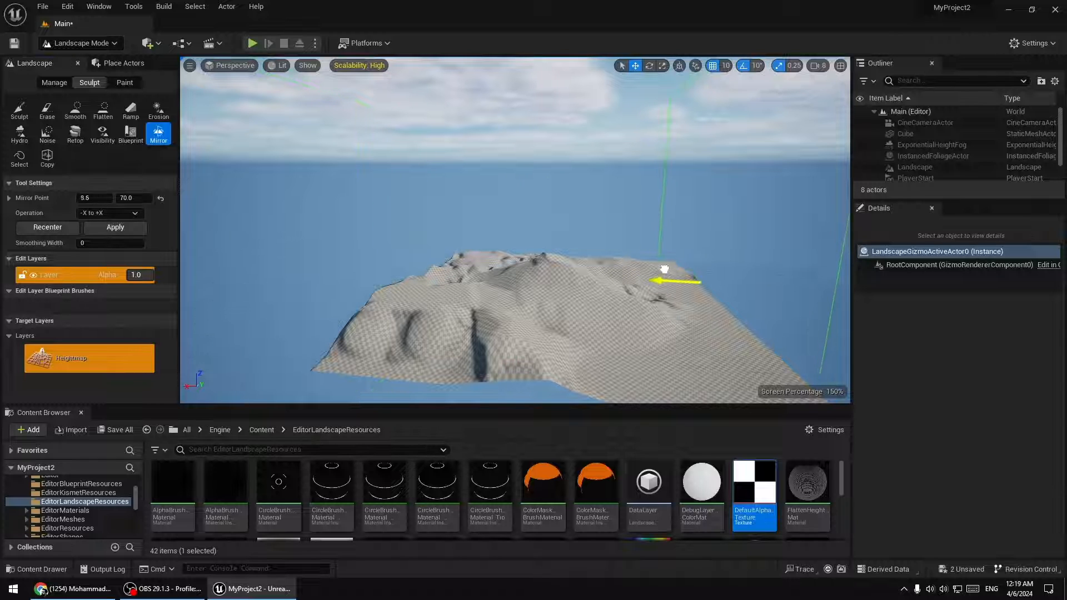
# Try the -X to +X mirror with the mirror plane near X 0.4, and move the plane to about X 171.7
pyautogui.moveTo(560, 294); pyautogui.dragTo(589, 299, button='right')
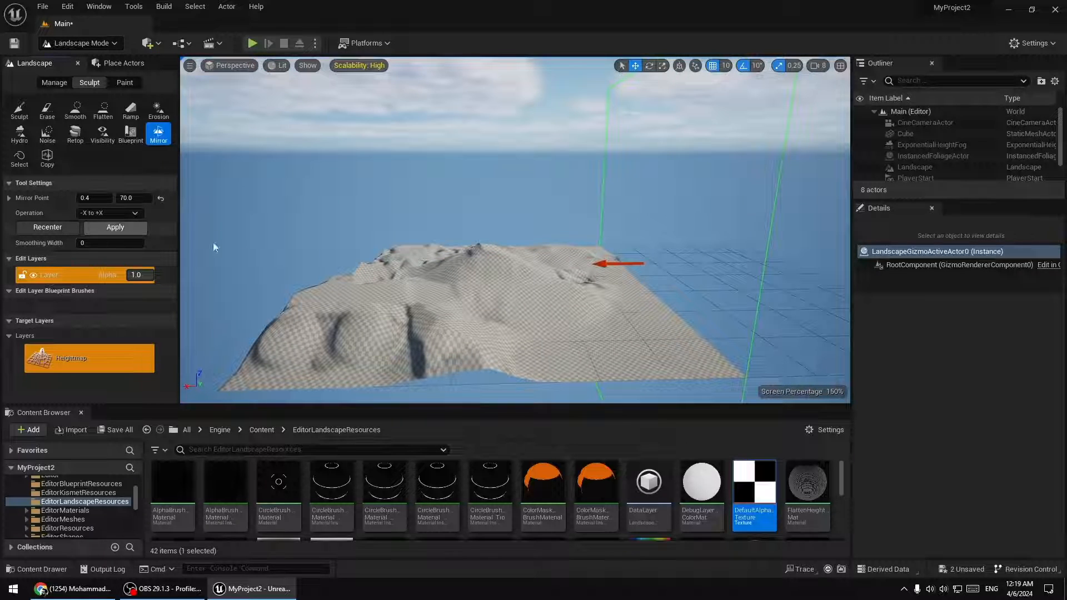
pyautogui.click(113, 229)
pyautogui.moveTo(322, 267); pyautogui.dragTo(269, 268)
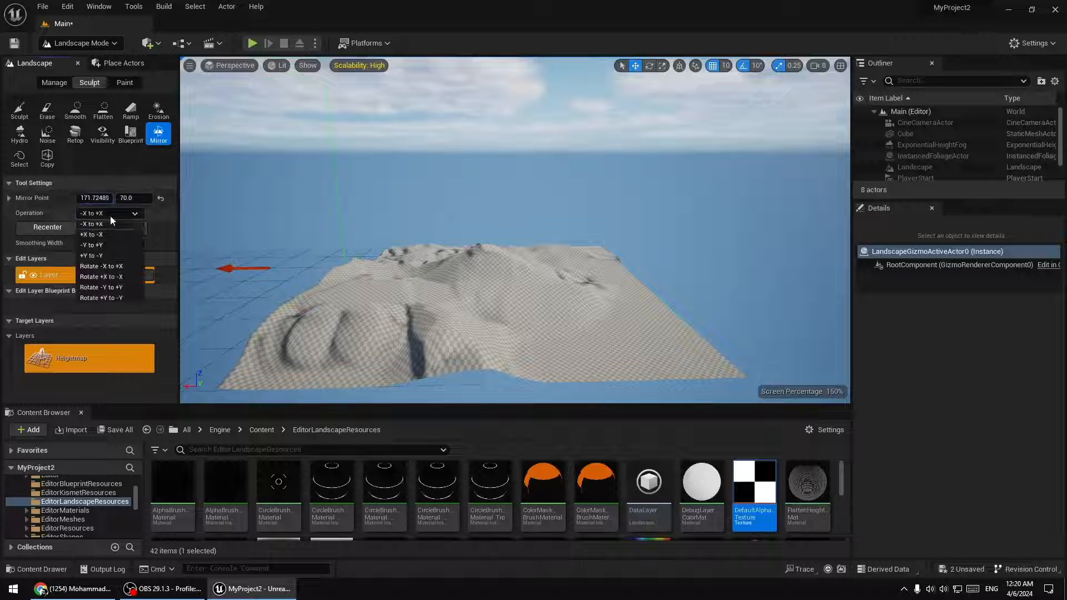
pyautogui.click(110, 216)
pyautogui.click(132, 197)
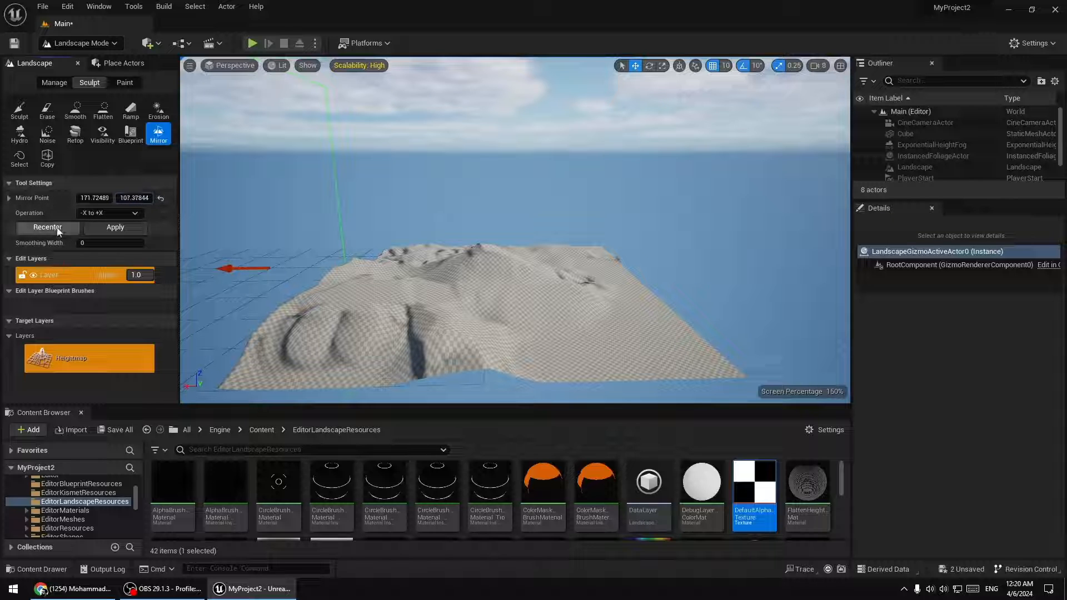
# Recenter the mirror plane at 70, 70, mirror the landscape from -X to +X, and inspect the mirrored terrain
pyautogui.click(57, 228)
pyautogui.click(113, 229)
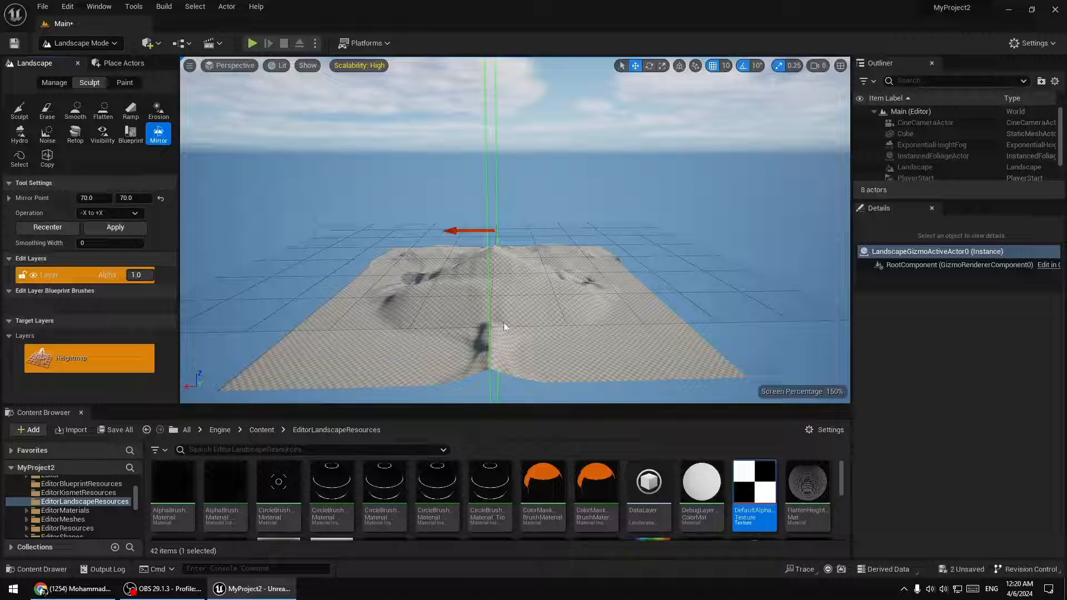
pyautogui.moveTo(515, 230); pyautogui.dragTo(717, 239, button='right')
pyautogui.moveTo(589, 250); pyautogui.dragTo(502, 261, button='right')
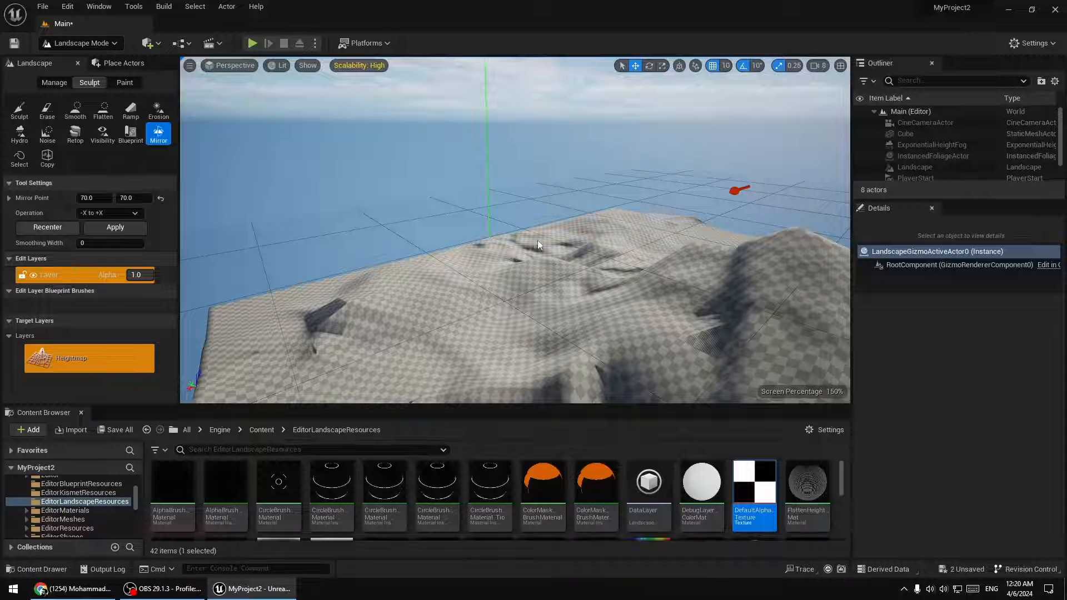
pyautogui.moveTo(540, 235); pyautogui.dragTo(561, 250, button='right')
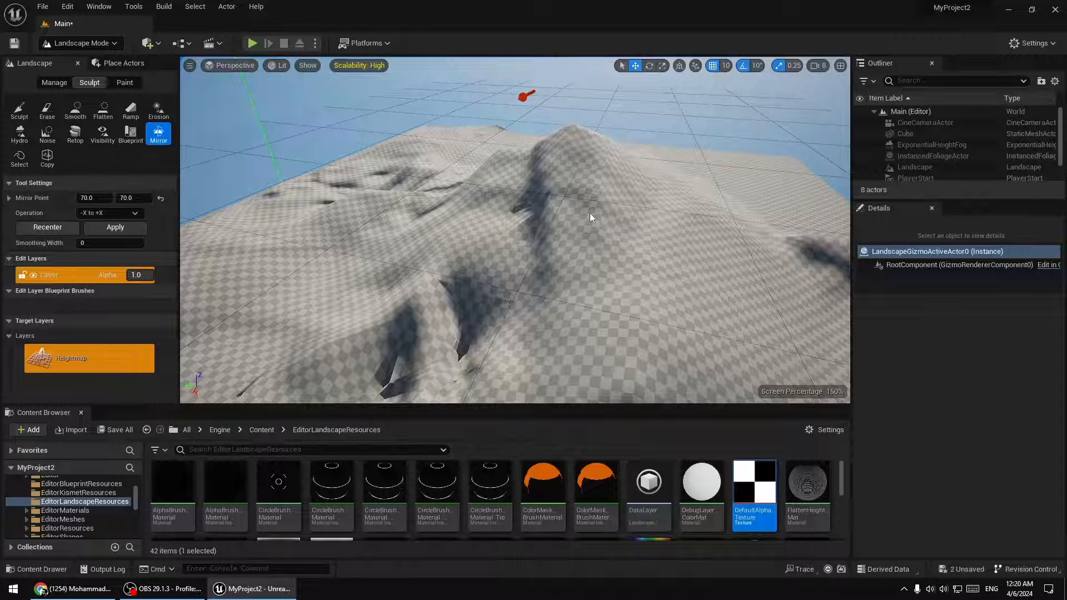
pyautogui.moveTo(540, 229); pyautogui.dragTo(562, 217, button='right')
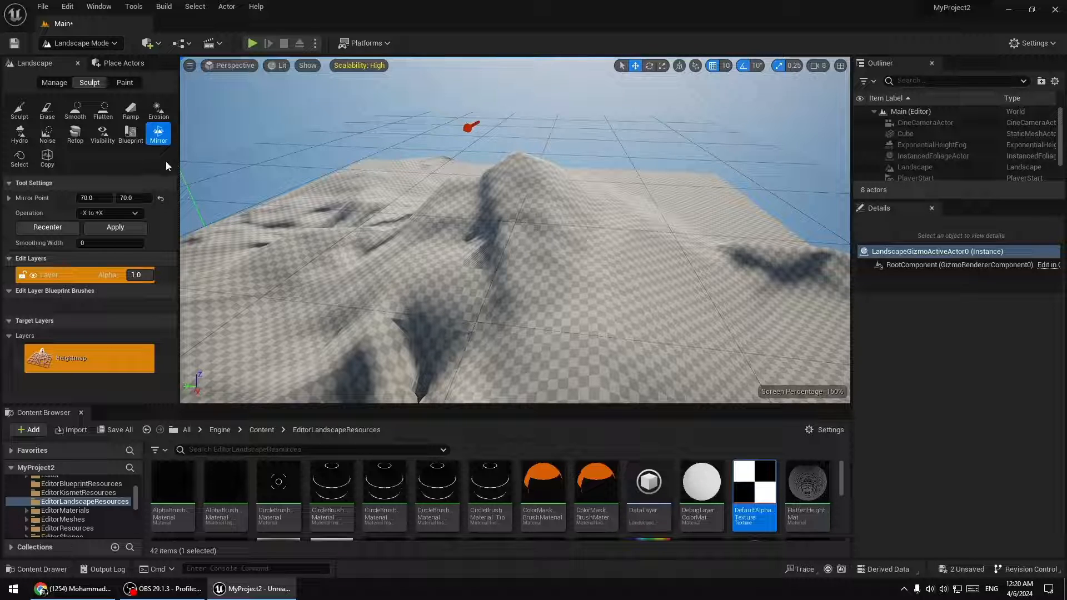
# Look over the landscape Paint mode's tools and the settings of its Smooth tool, and return to Sculpt mode
pyautogui.click(124, 82)
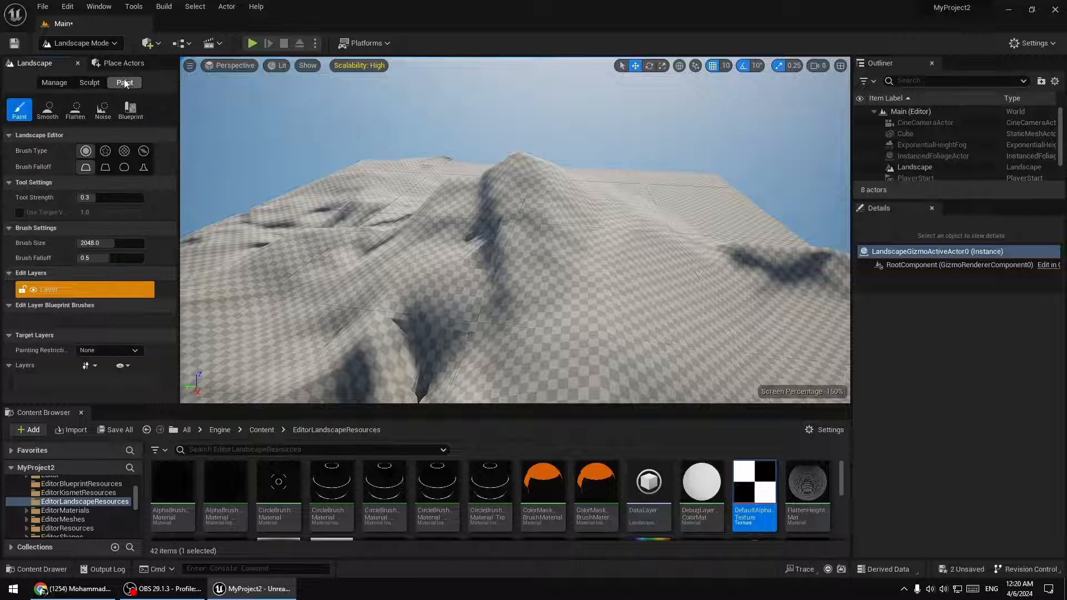
pyautogui.click(47, 108)
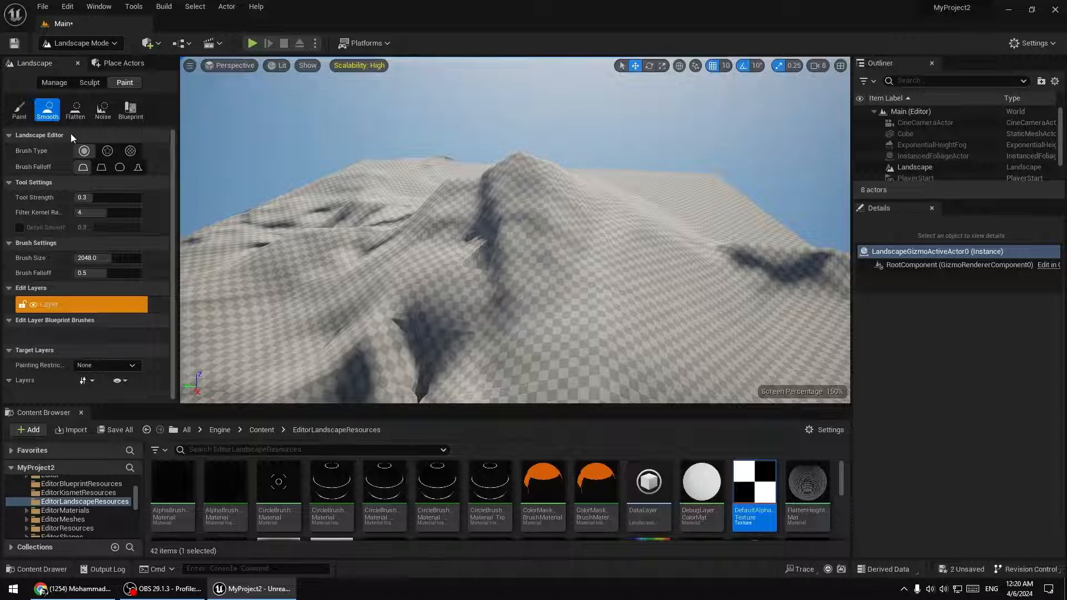
pyautogui.click(89, 82)
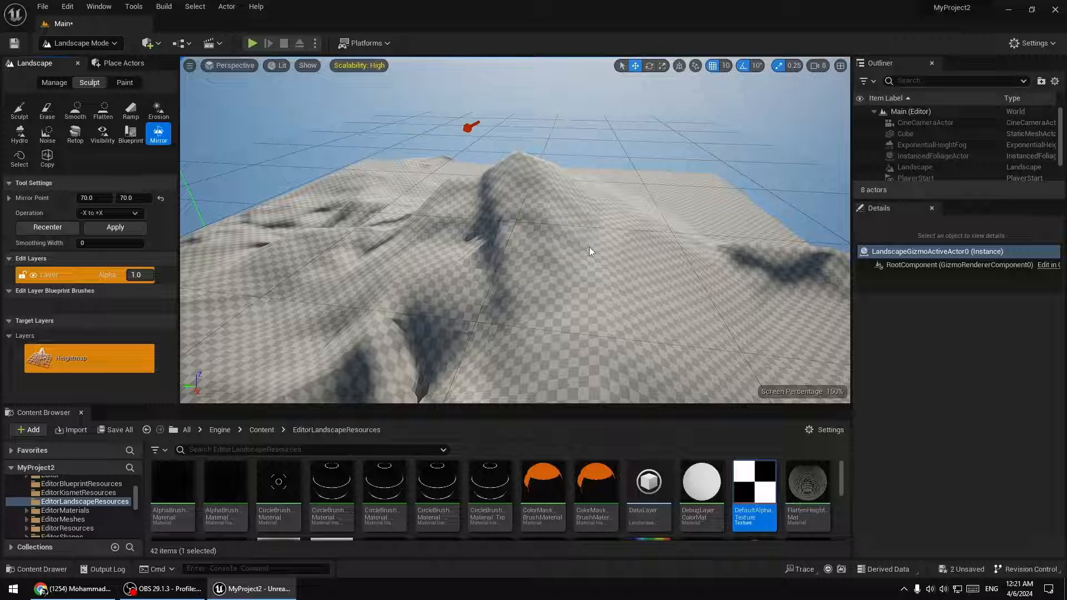
# Raise a tall, steep-sided mass on the lower ground beside the mountain using the Sculpt tool at strength 0.756
pyautogui.moveTo(521, 248)
pyautogui.mouseDown(button='right')
pyautogui.moveTo(700, 230)
pyautogui.moveTo(509, 242)
pyautogui.mouseUp(button='right')
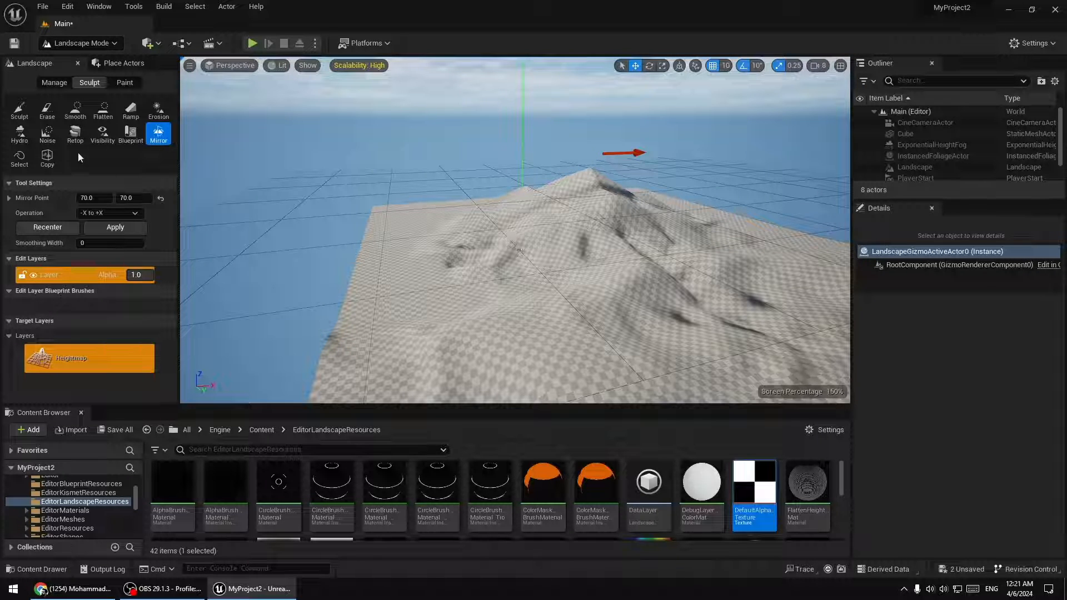
pyautogui.click(75, 109)
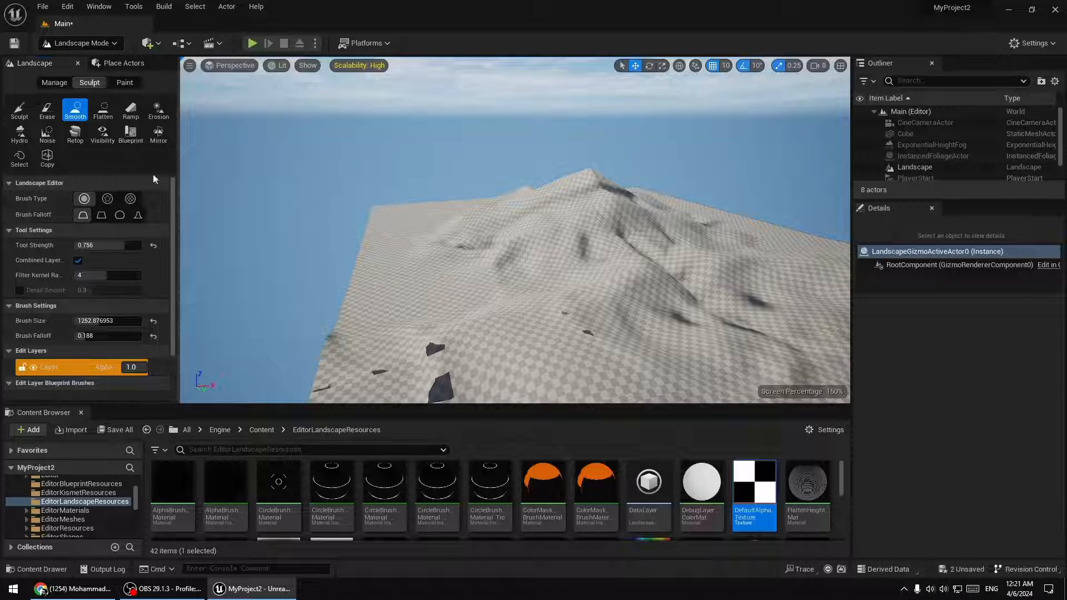
pyautogui.click(19, 110)
pyautogui.moveTo(481, 298)
pyautogui.mouseDown()
pyautogui.moveTo(501, 287)
pyautogui.moveTo(462, 247)
pyautogui.moveTo(536, 240)
pyautogui.moveTo(466, 267)
pyautogui.mouseUp()
pyautogui.moveTo(467, 267)
pyautogui.mouseDown(button='right')
pyautogui.moveTo(374, 280)
pyautogui.moveTo(369, 256)
pyautogui.moveTo(516, 245)
pyautogui.mouseUp(button='right')
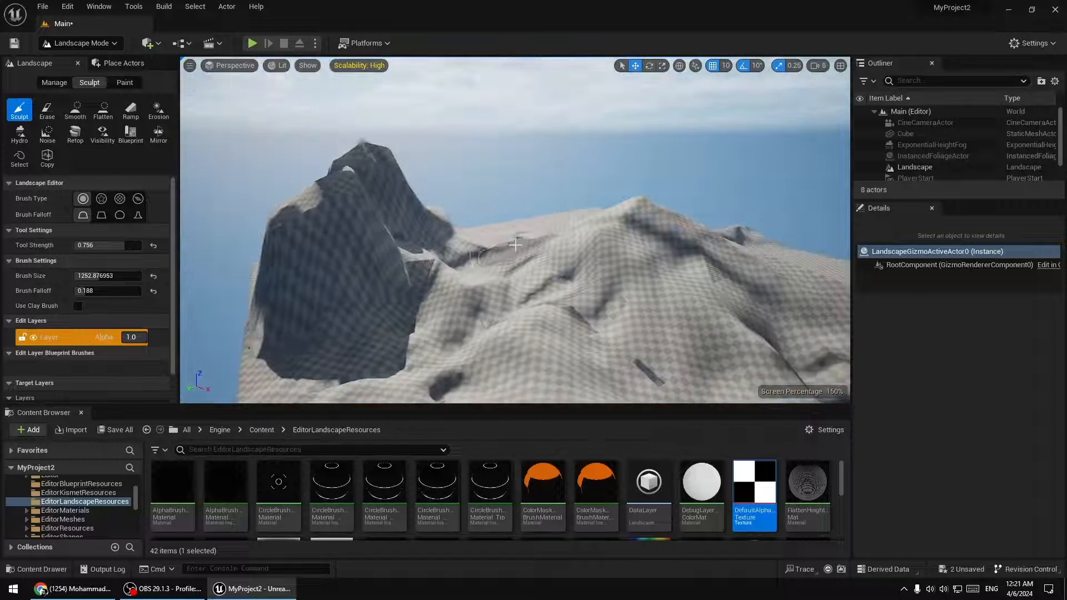
# Hide and show the landscape's edit layer in Manage mode to compare the terrain with and without the sculpting
pyautogui.click(53, 83)
pyautogui.click(97, 82)
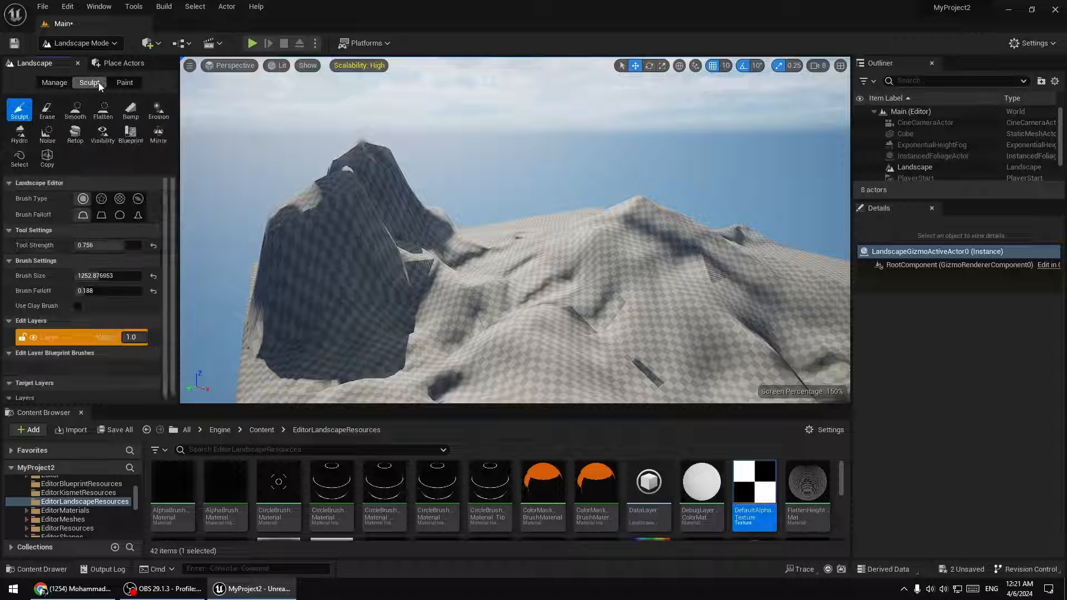
pyautogui.click(58, 85)
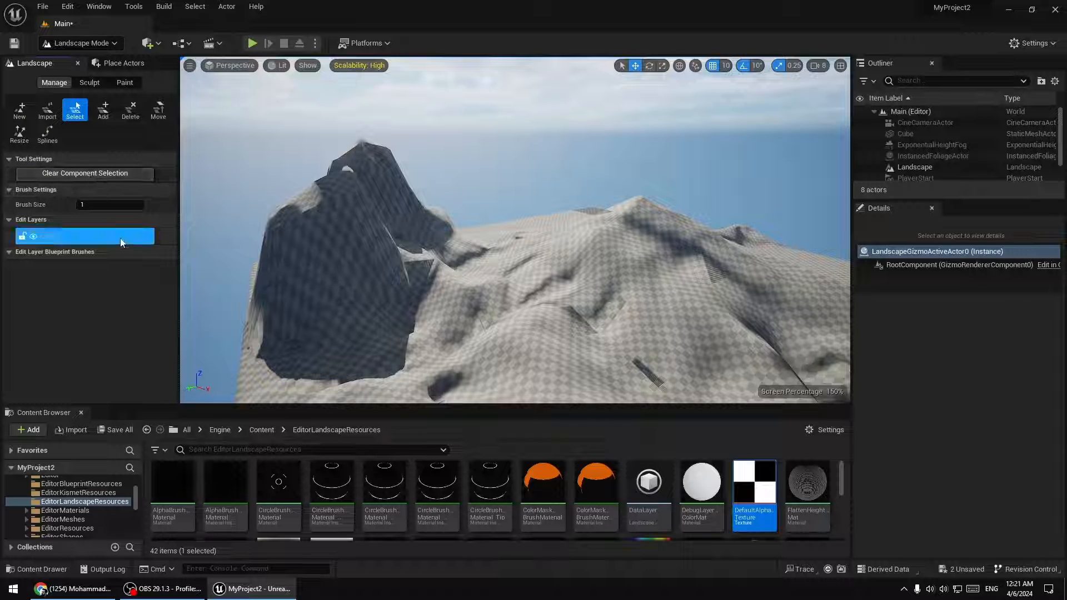
pyautogui.click(34, 237)
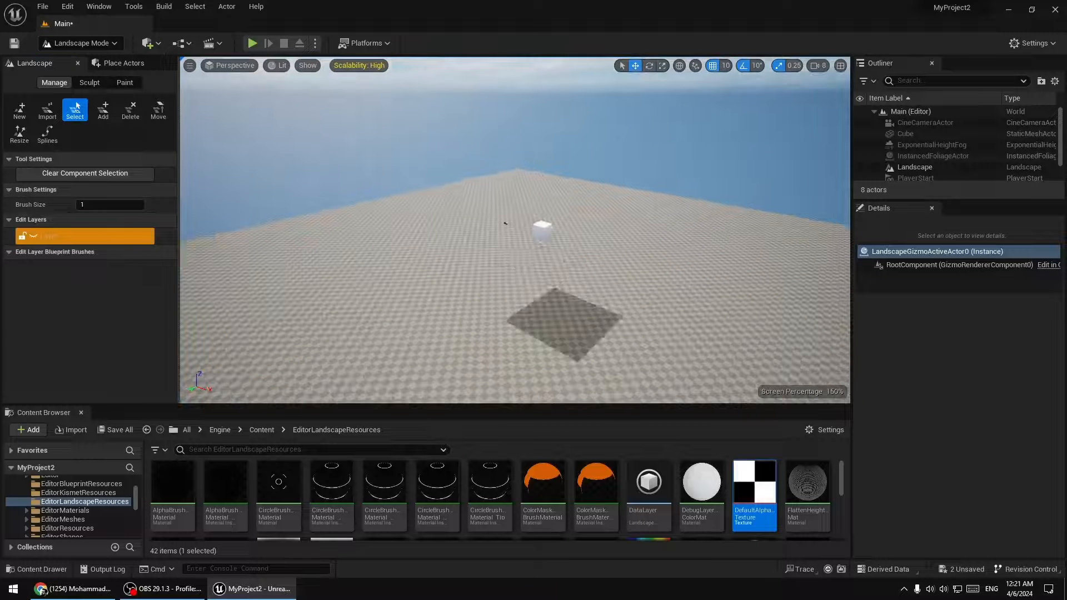
pyautogui.click(32, 238)
pyautogui.click(33, 238)
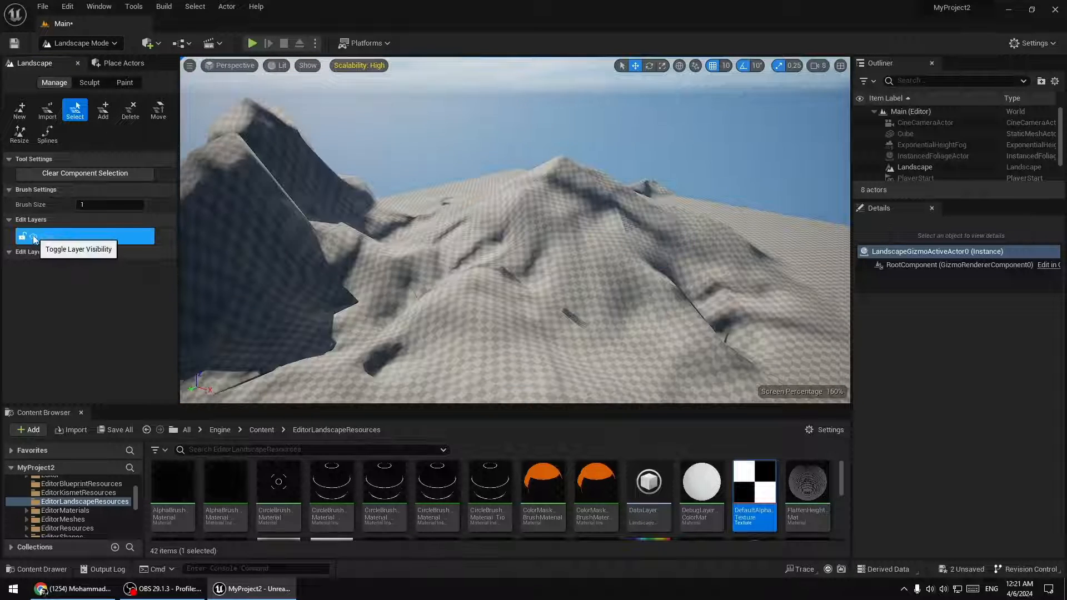
pyautogui.click(33, 237)
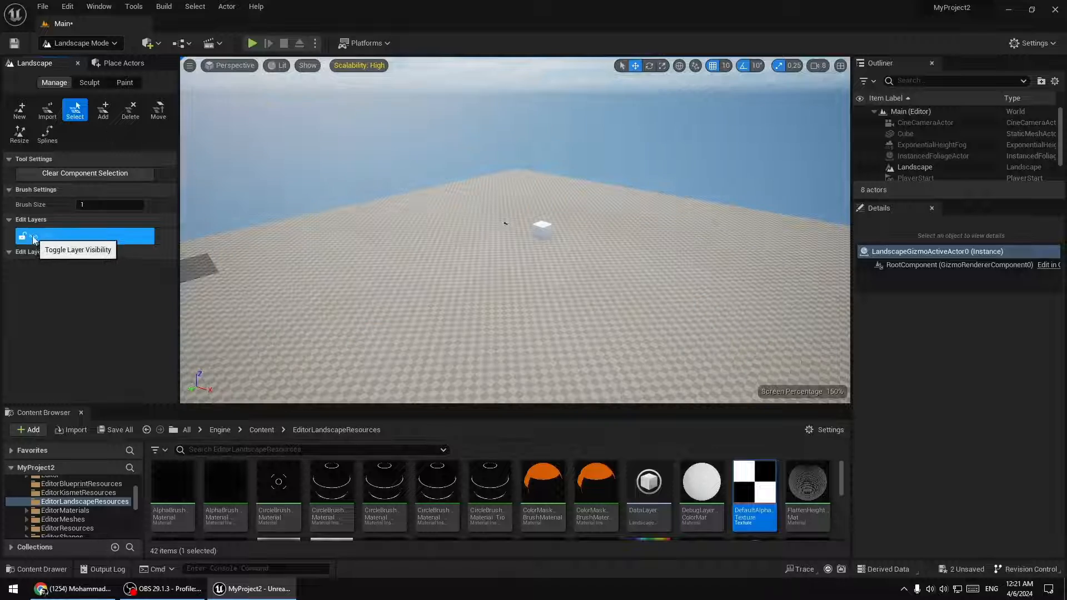
pyautogui.click(34, 236)
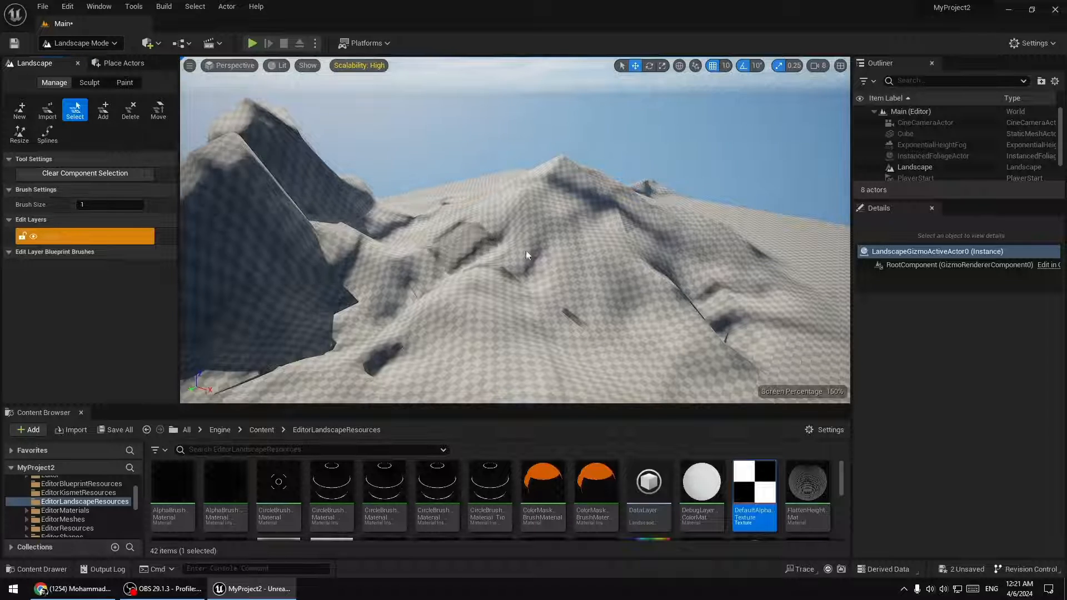
pyautogui.moveTo(603, 258); pyautogui.dragTo(608, 272, button='right')
pyautogui.scroll(-5, 610, 266)
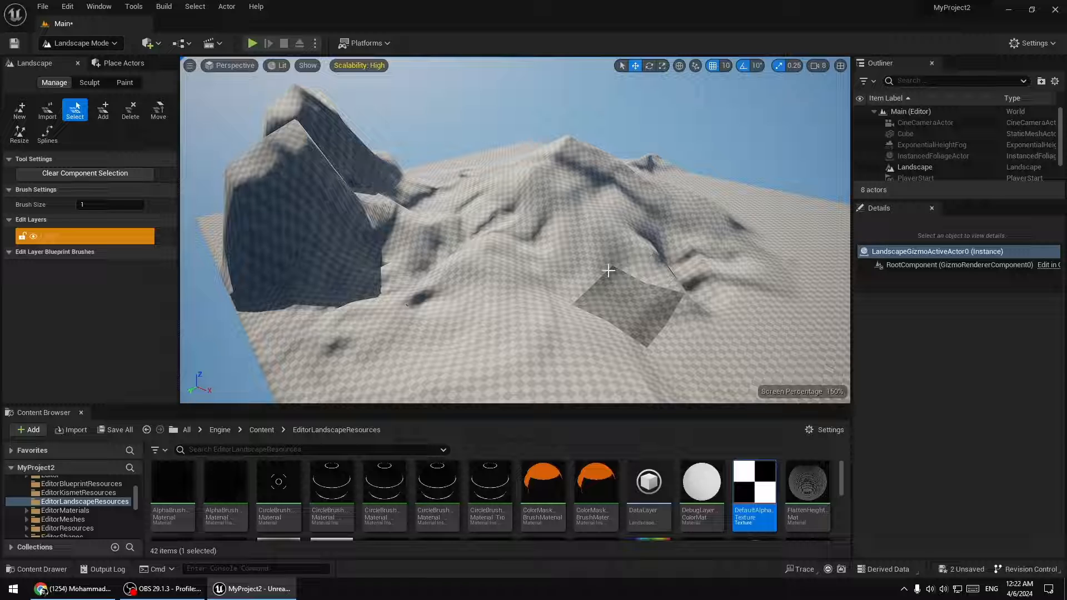
# Switch from Landscape mode to Selection mode and look over the sculpted terrain
pyautogui.click(90, 82)
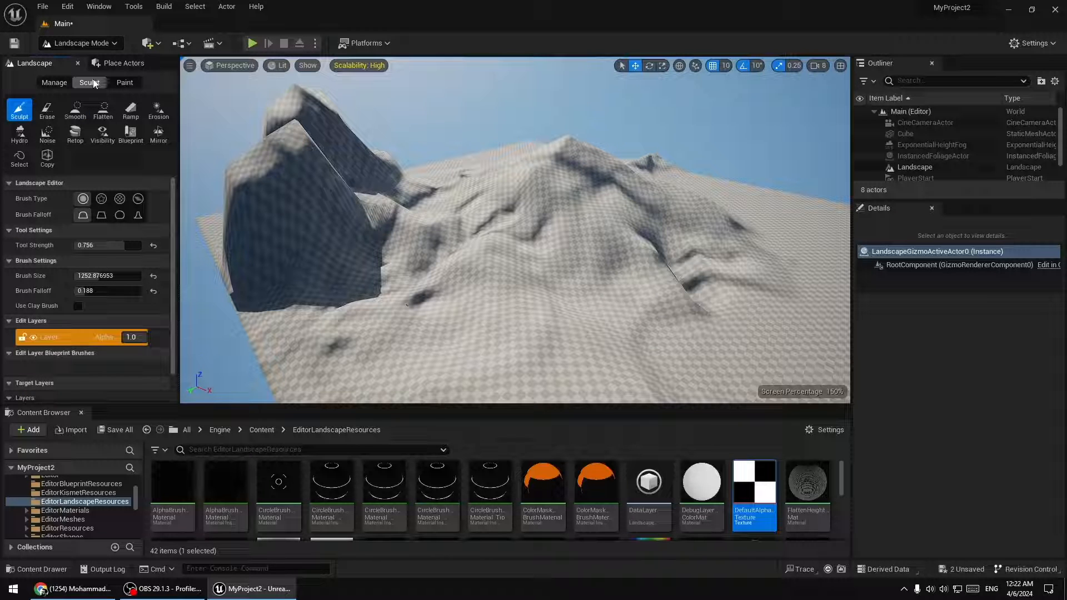
pyautogui.click(80, 43)
pyautogui.click(89, 57)
pyautogui.moveTo(500, 250); pyautogui.dragTo(500, 233, button='right')
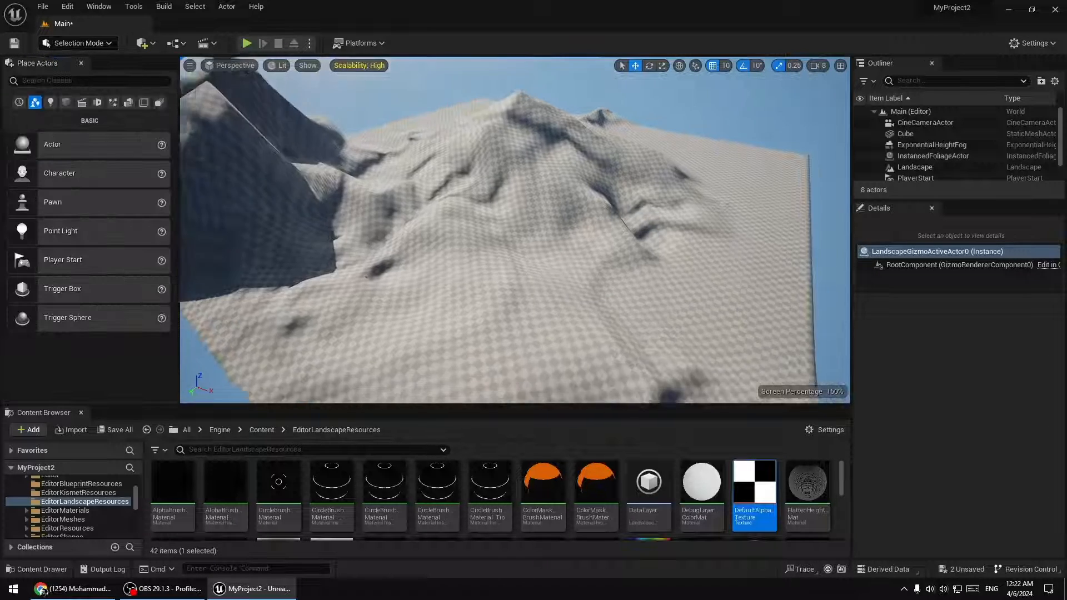
pyautogui.moveTo(406, 104); pyautogui.dragTo(416, 107, button='right')
pyautogui.moveTo(250, 117); pyautogui.dragTo(219, 96, button='right')
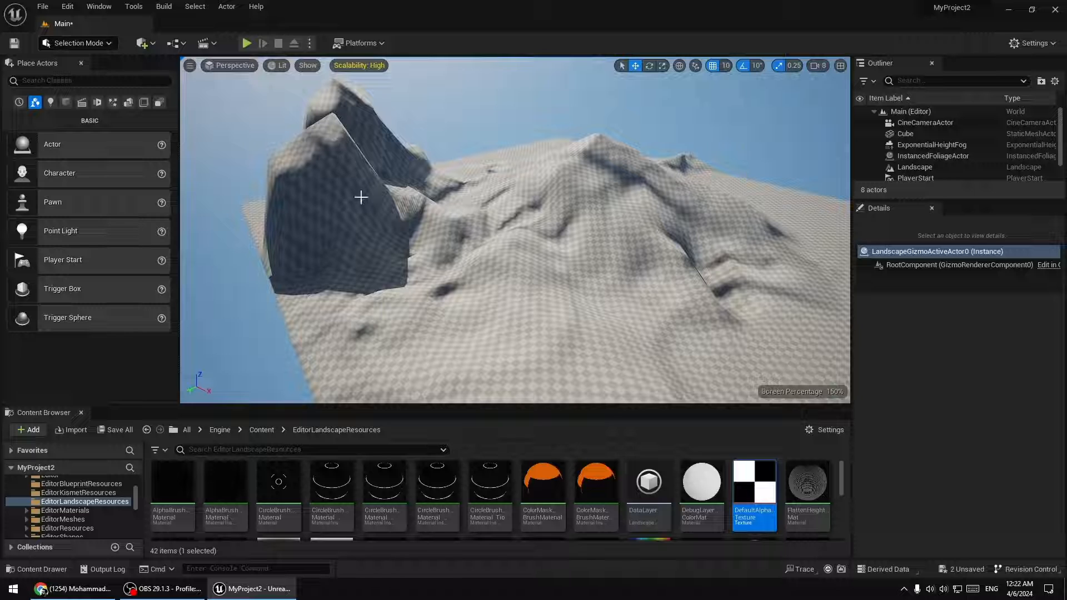
# Return to Landscape mode, check the Manage tools, and make the Sculpt tools active again
pyautogui.click(78, 43)
pyautogui.click(82, 72)
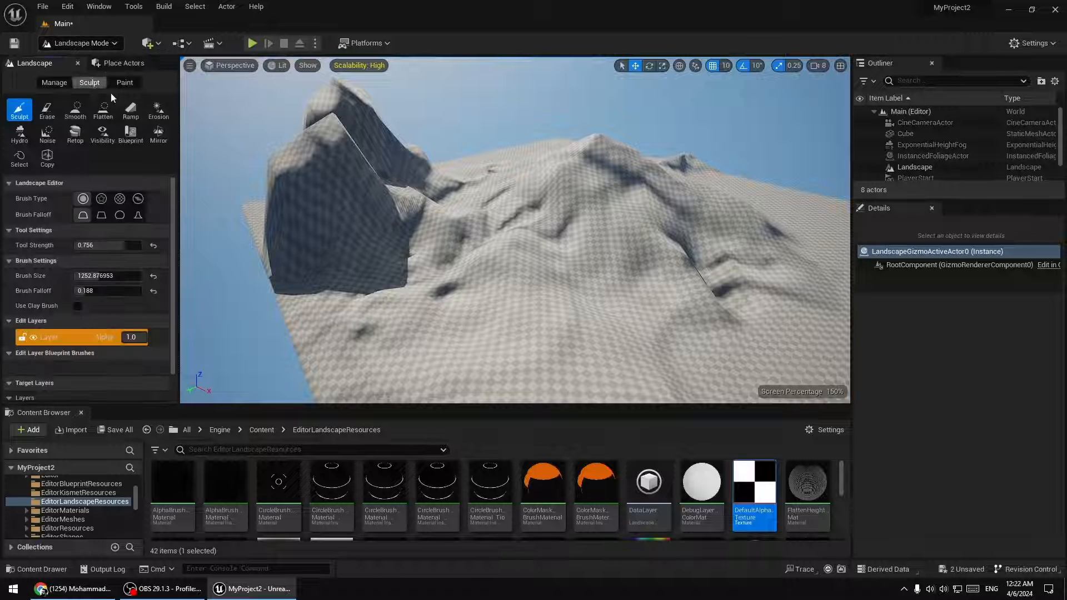
pyautogui.click(54, 84)
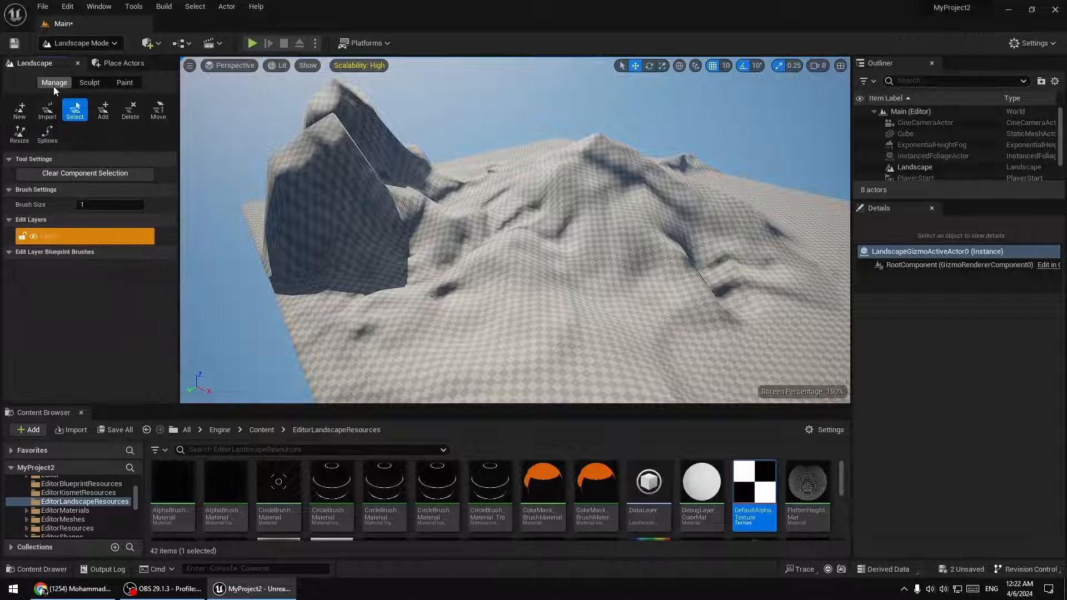
pyautogui.click(87, 82)
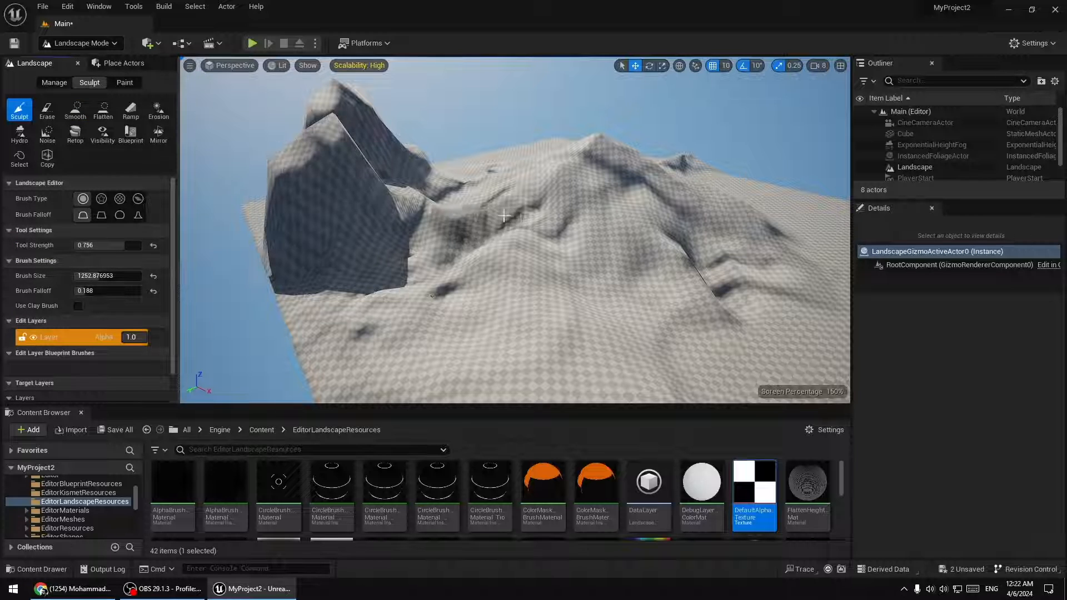
pyautogui.moveTo(588, 237); pyautogui.dragTo(606, 231, button='right')
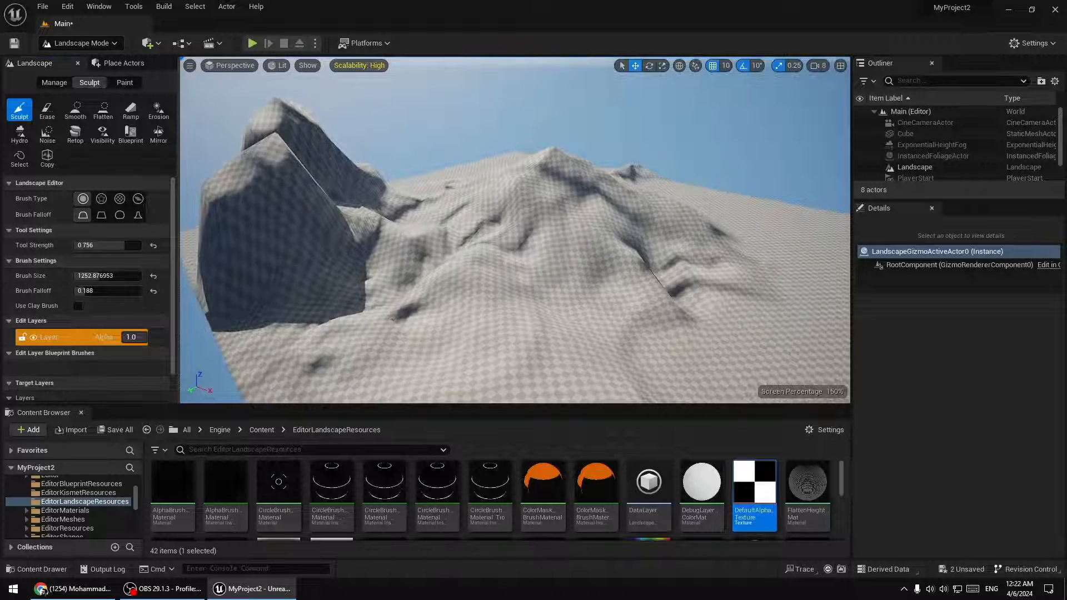